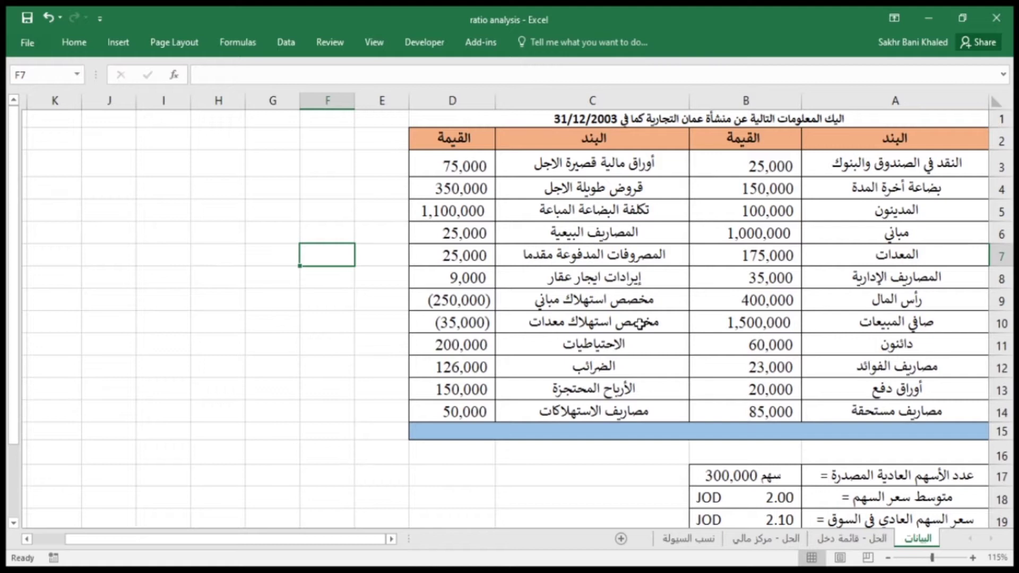
On the sheet الحل - قائمة دخل, link cell A3 to the صافي المبيعات label in A10 of the البيانات sheet
scroll(827, 276, down, 2)
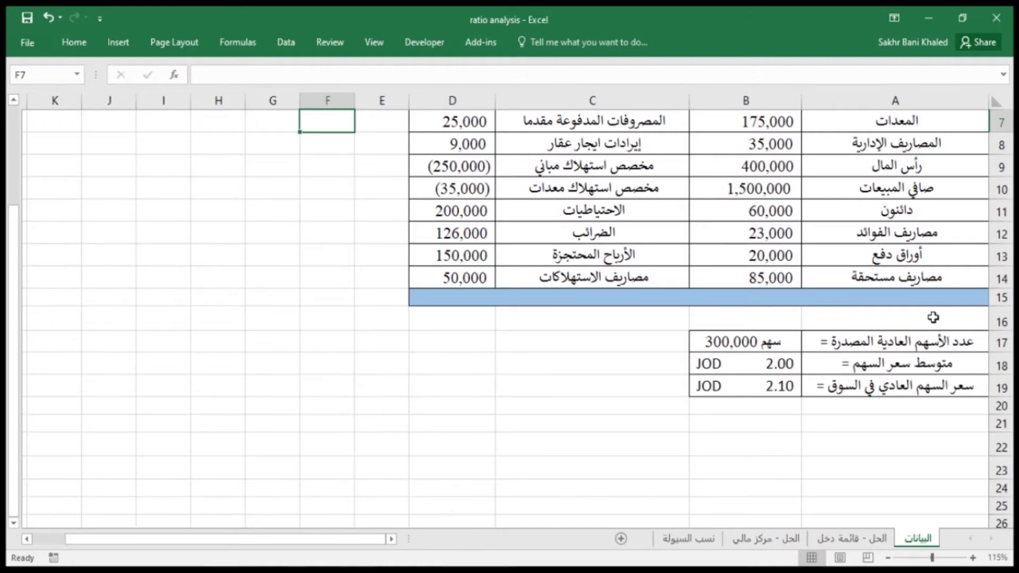
scroll(933, 317, up, 2)
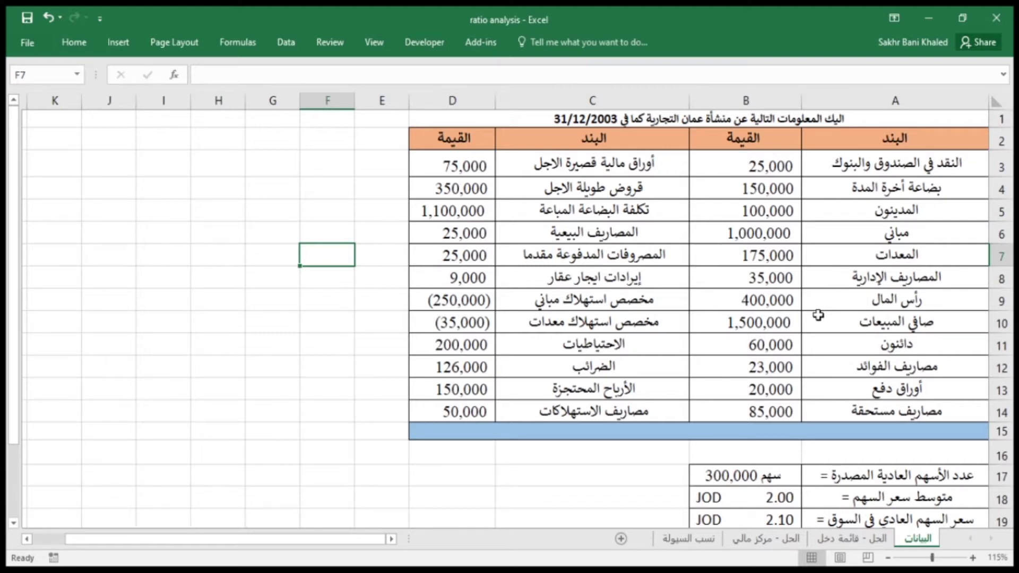
click(876, 539)
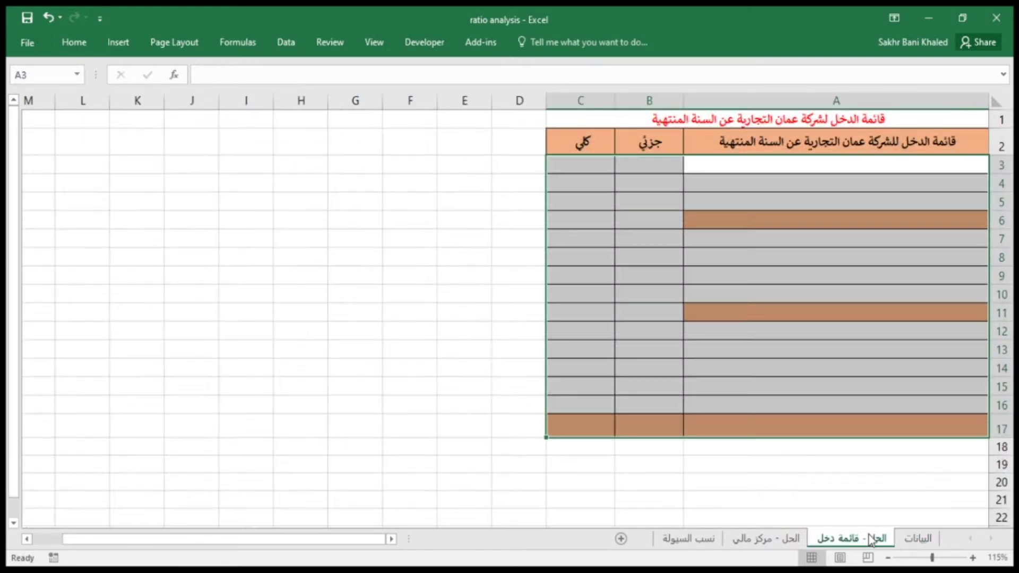
click(840, 261)
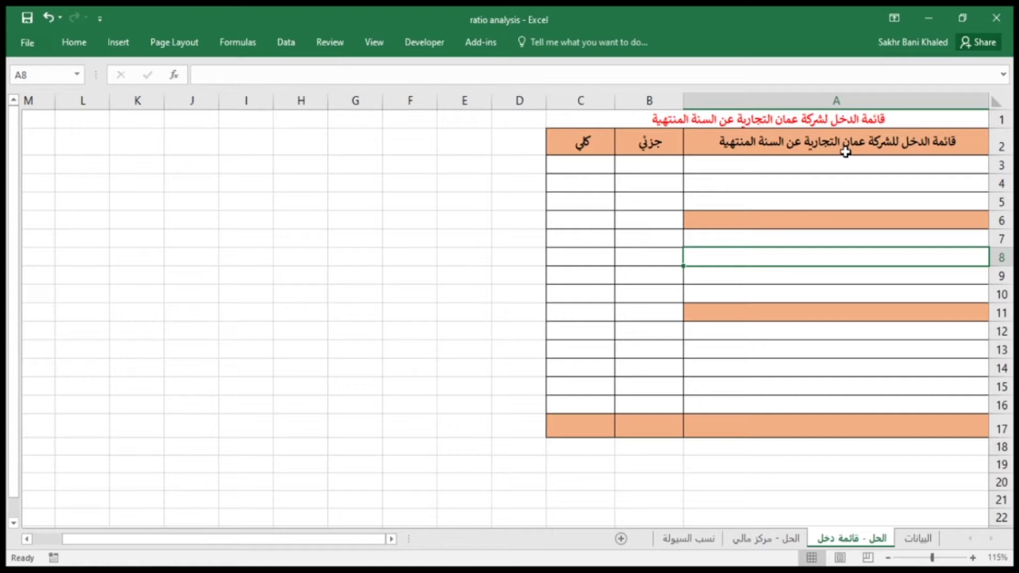
click(784, 159)
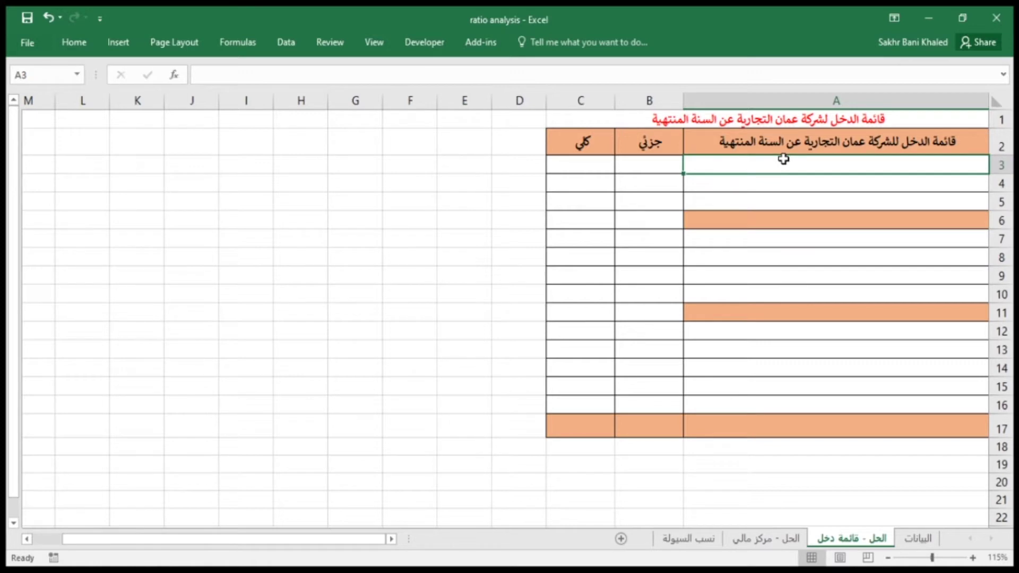
text(=)
click(918, 539)
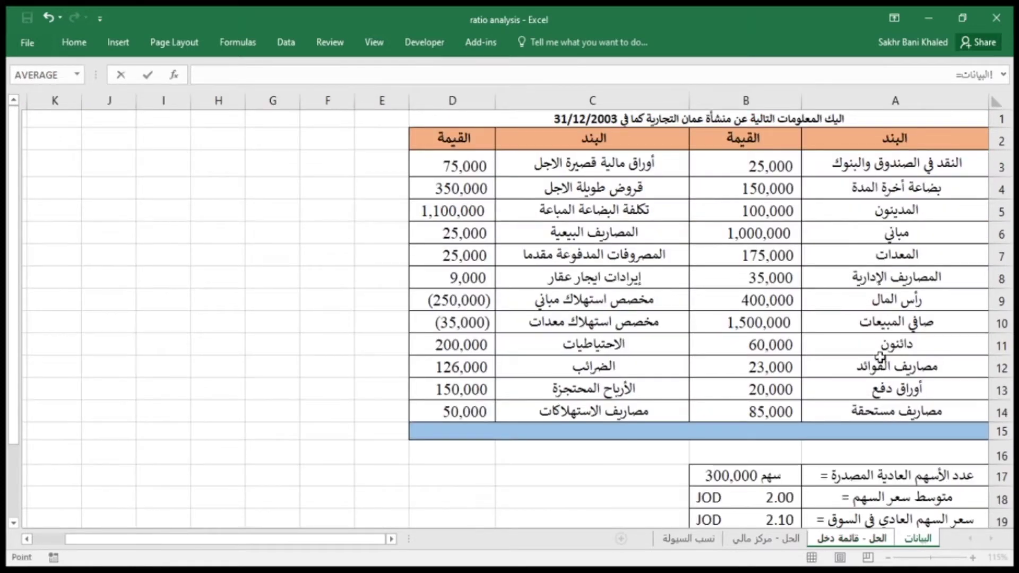
click(858, 325)
key(Return)
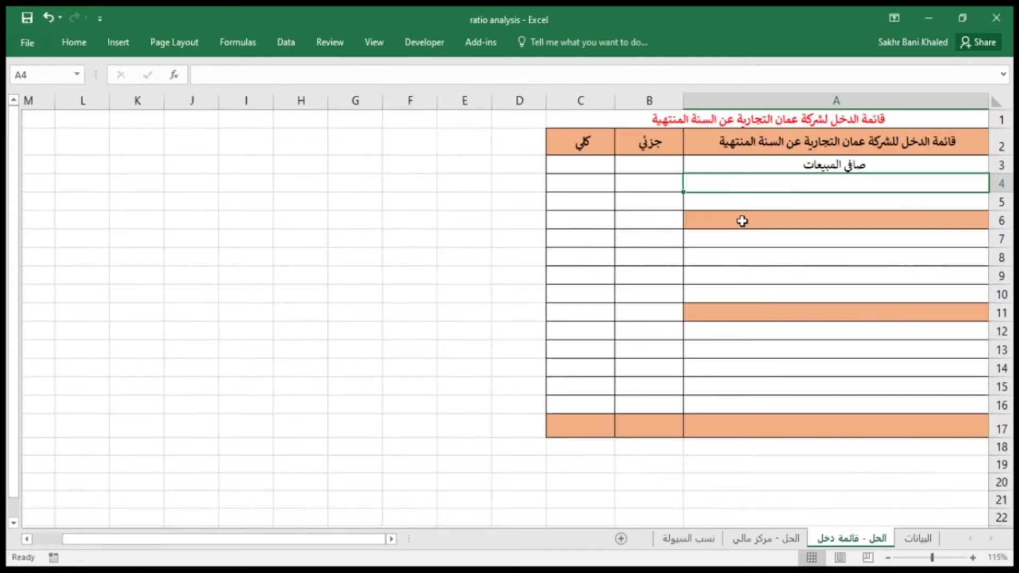
Link the كلي amount for صافي المبيعات in C3 to cell B10 of the البيانات sheet
click(555, 165)
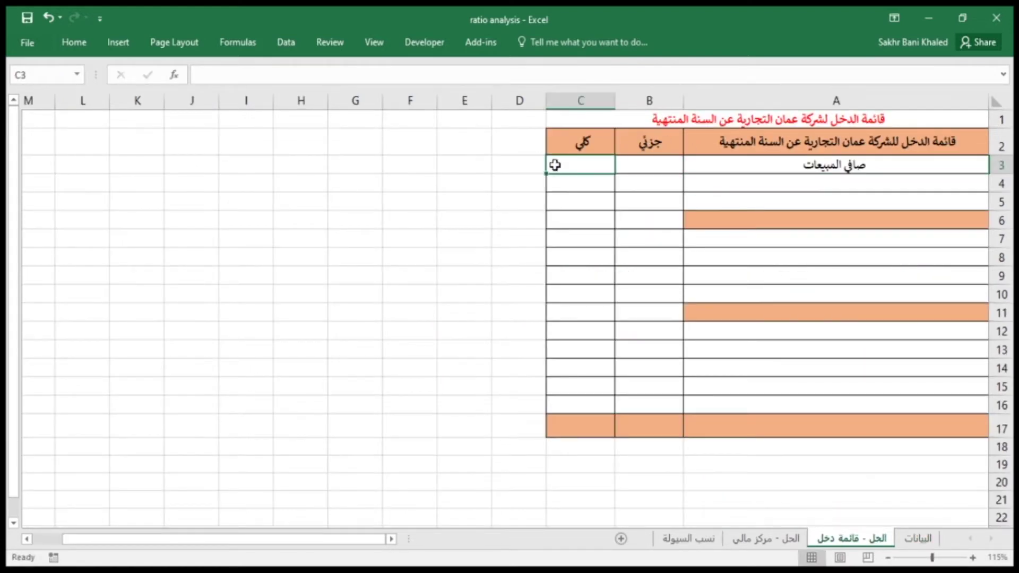
text(=)
click(918, 538)
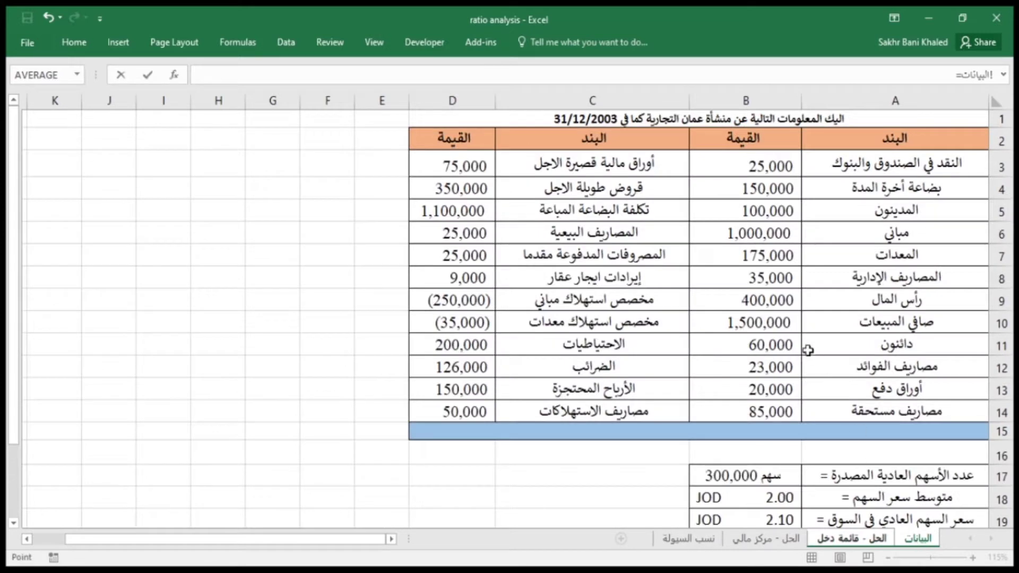
click(724, 322)
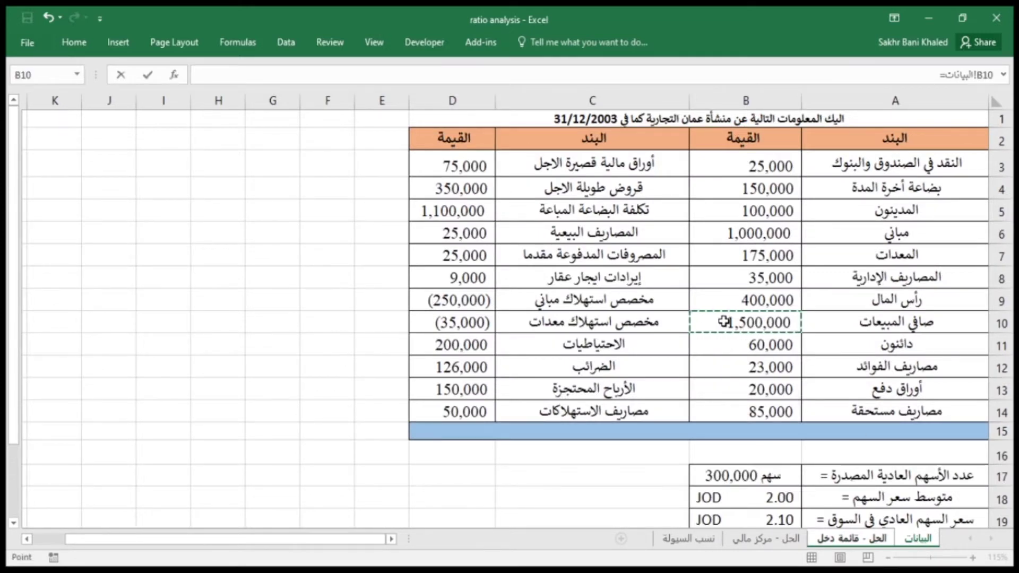
key(Return)
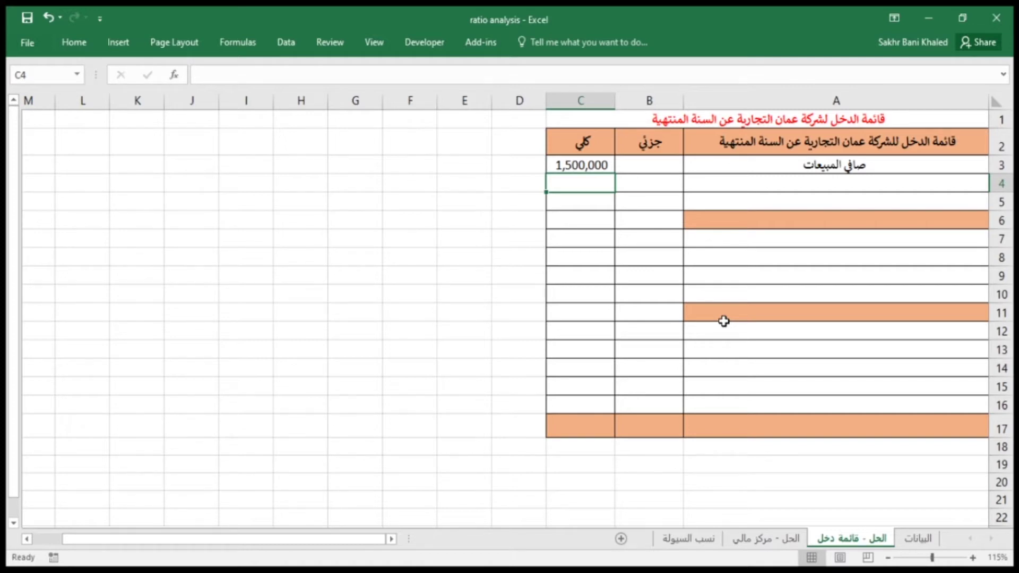
Link cell A4 of the income statement to the تكلفة البضاعة المباعة label in C5 of the البيانات sheet
click(794, 179)
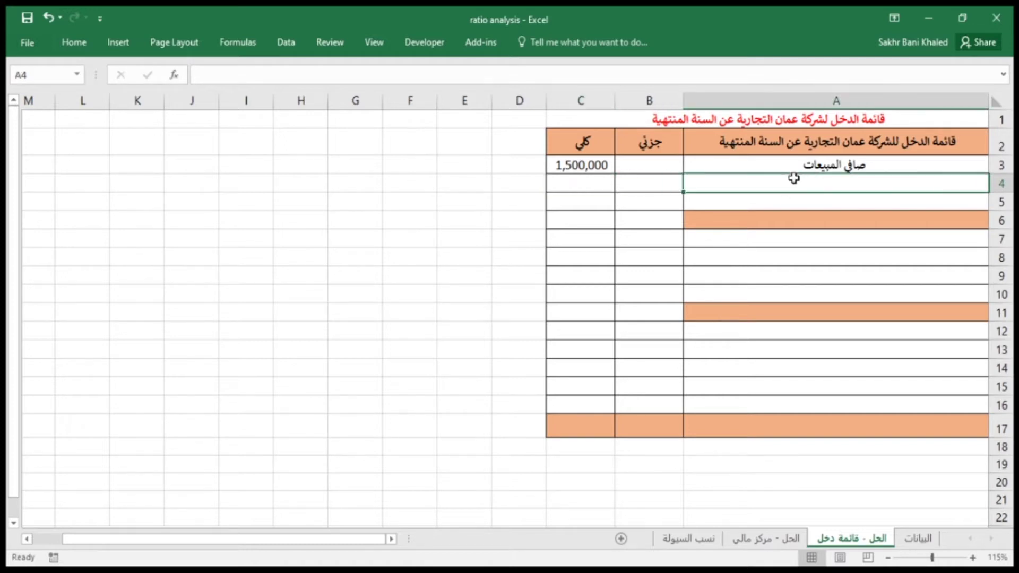
text(=)
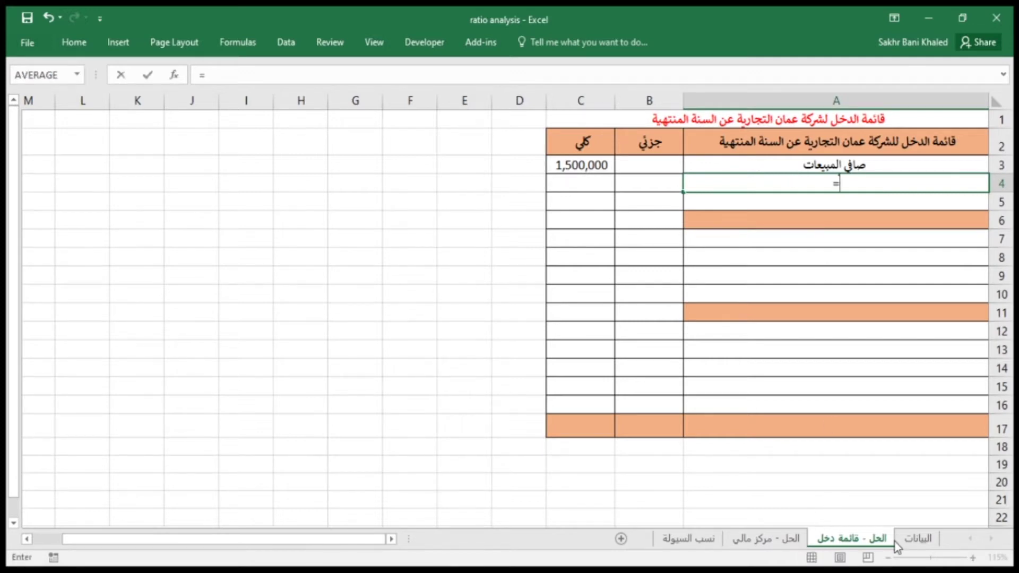
click(918, 538)
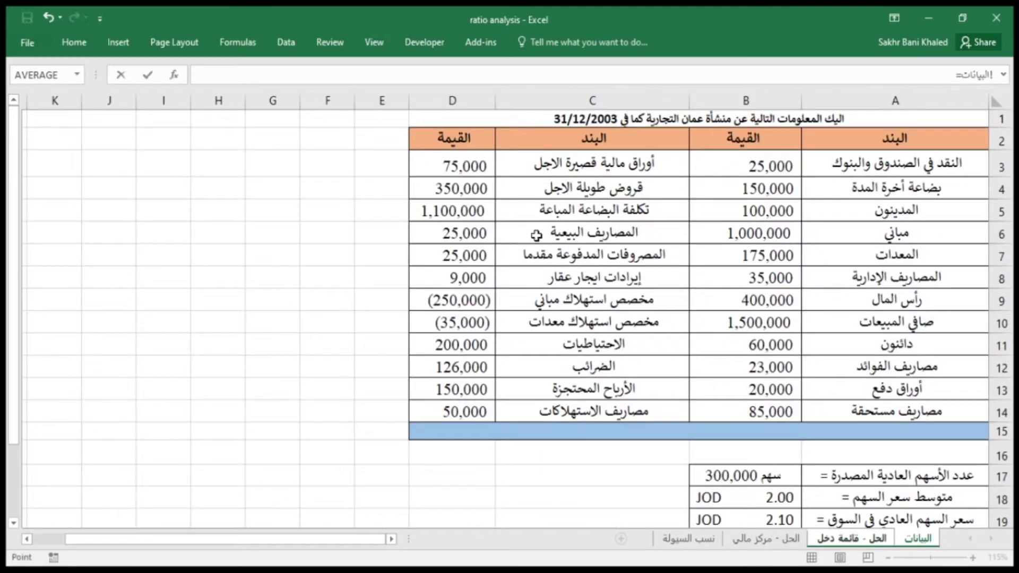
click(539, 209)
key(Return)
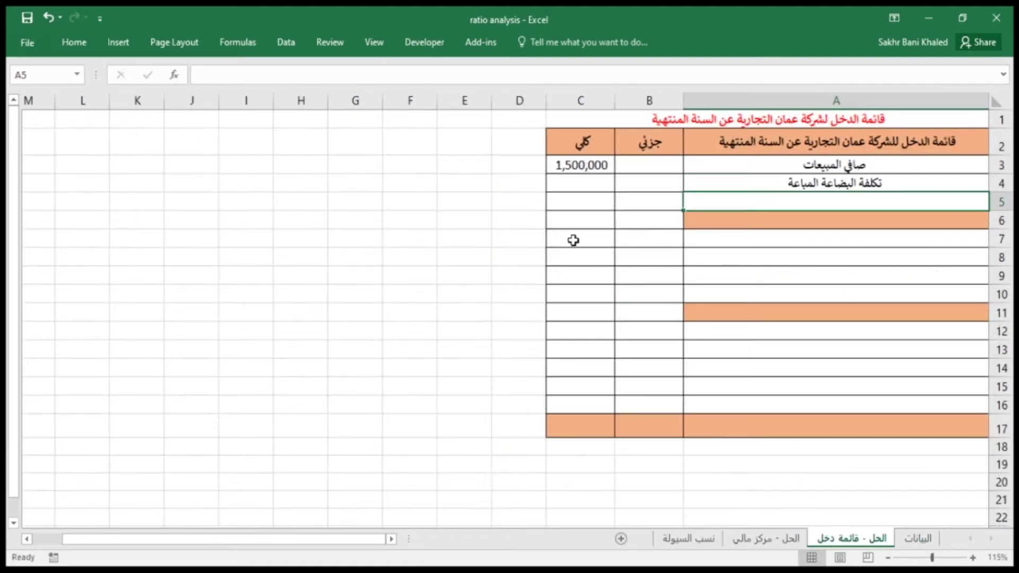
Link the كلي amount for تكلفة البضاعة المباعة in C4 to cell D5 of the البيانات sheet
click(748, 182)
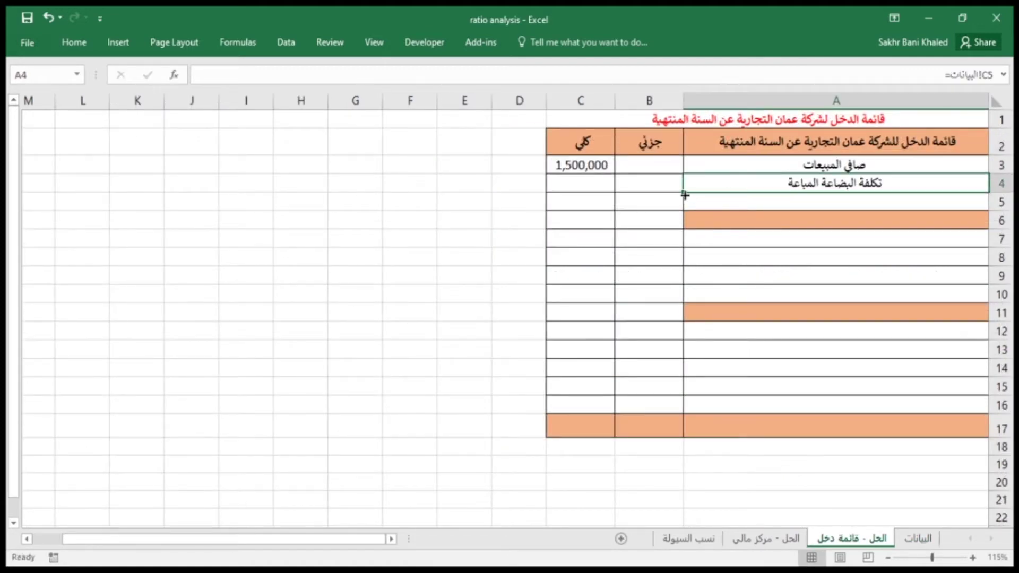
click(579, 182)
text(=)
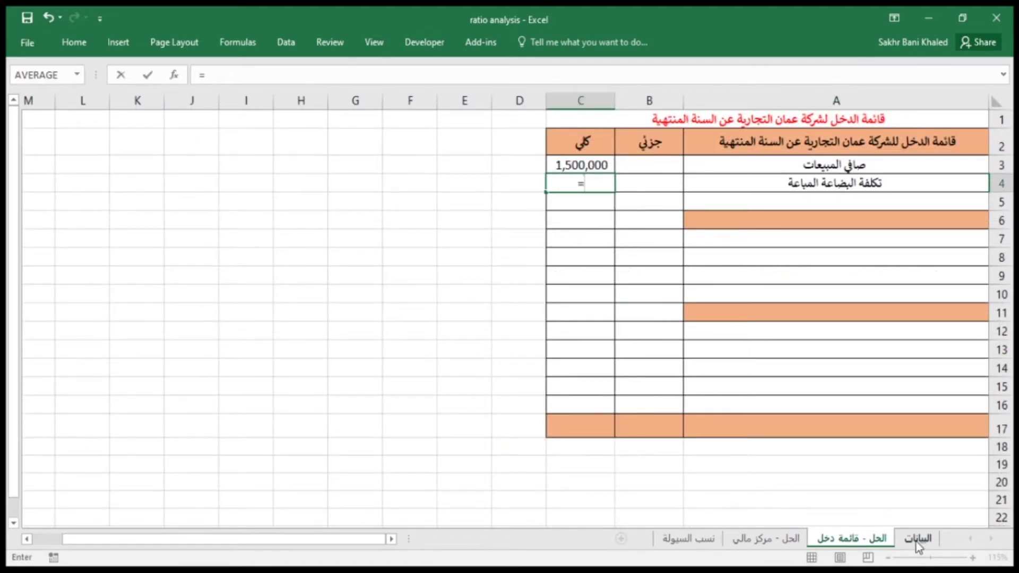
click(918, 538)
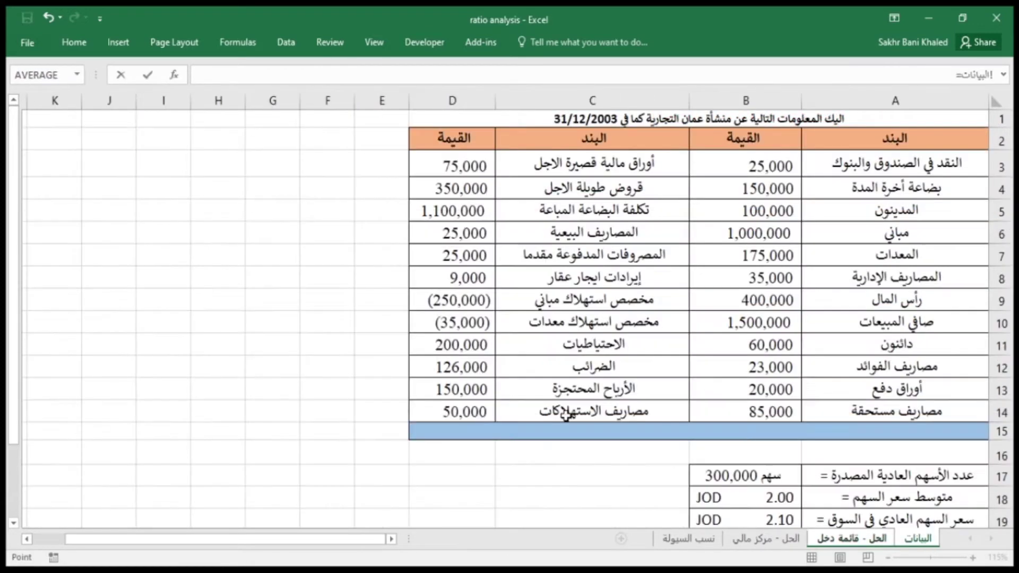
click(452, 219)
key(Return)
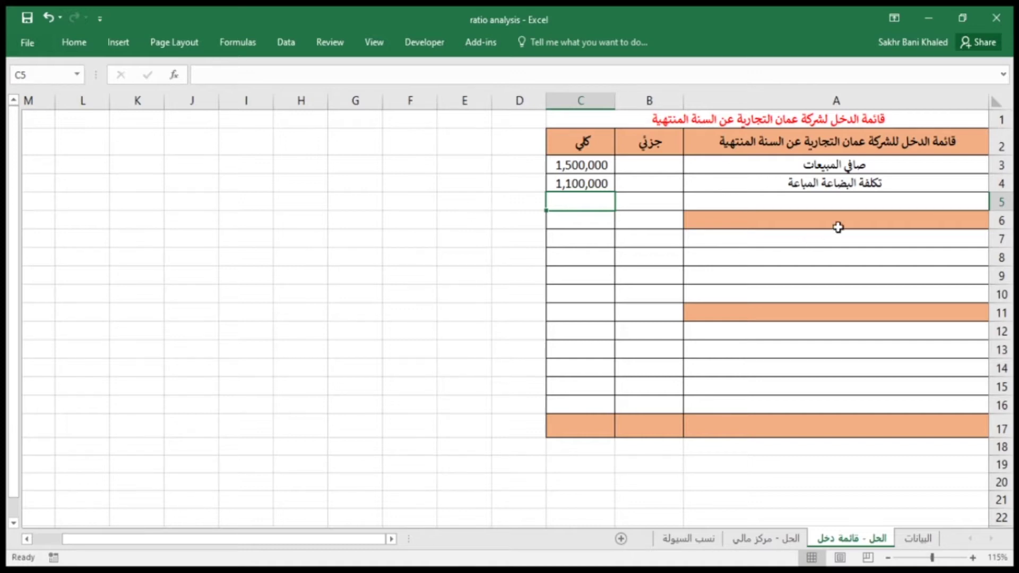
Enter the label مجمل الربح in cell A5
click(873, 204)
text(م)
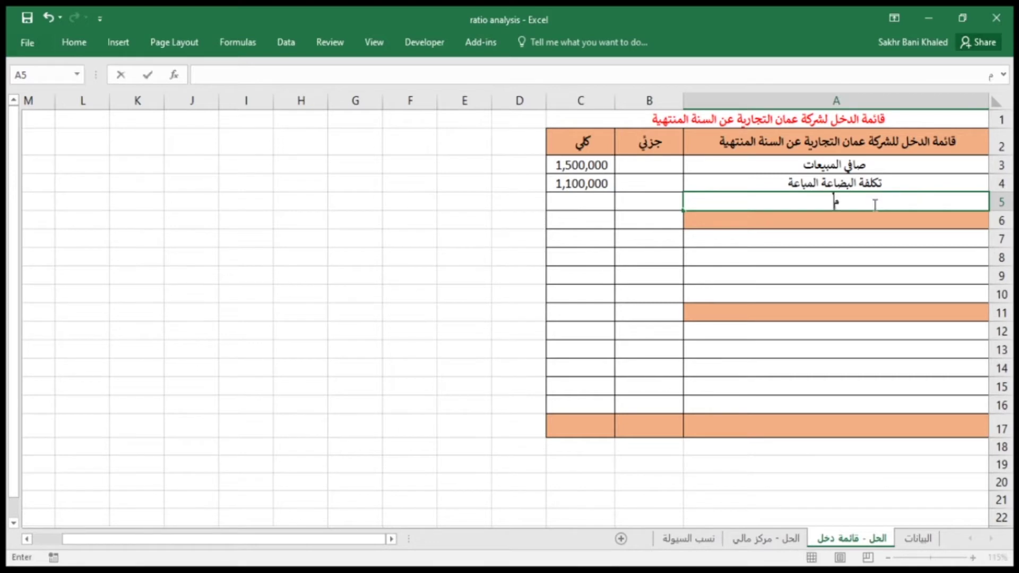
text(جمل الرابح)
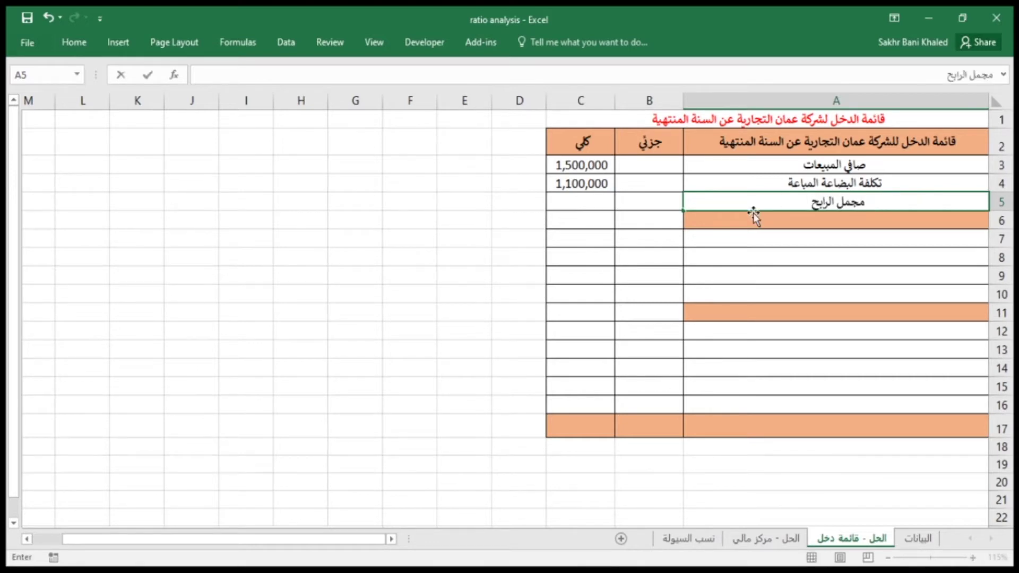
key(BackSpace)
key(BackSpace)
key(BackSpace)
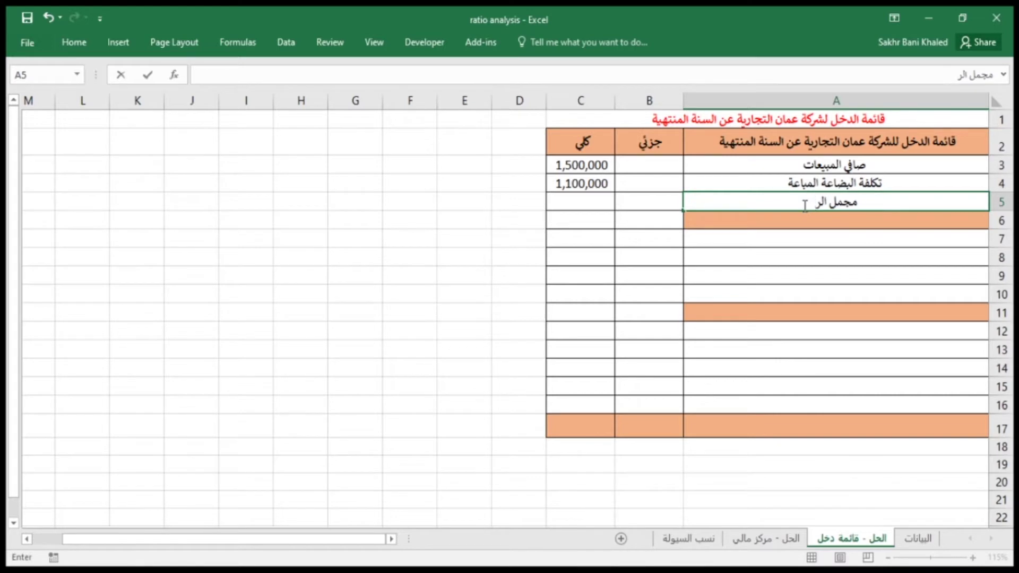
text(بح)
key(Return)
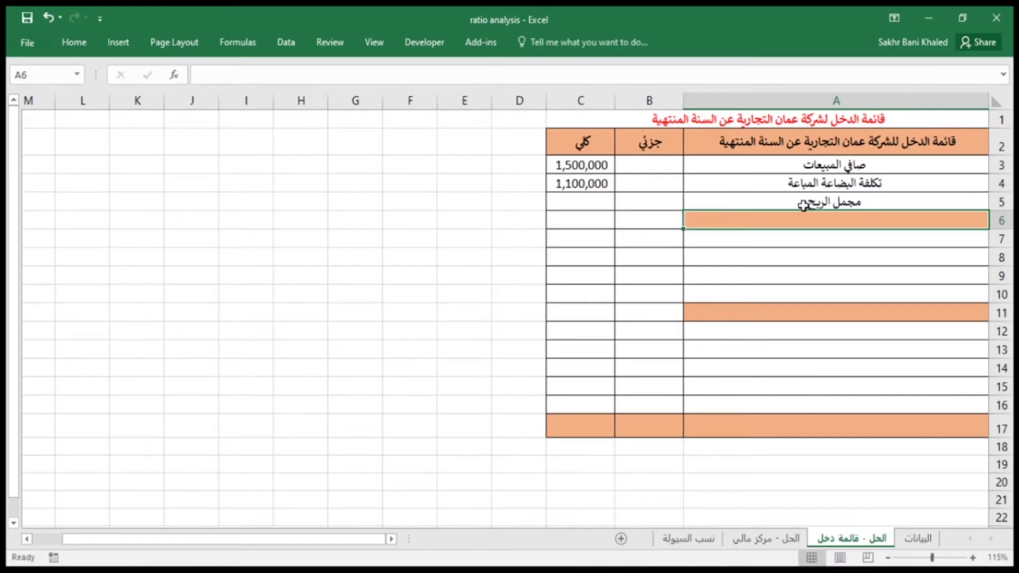
Calculate the gross profit in C5 by subtracting cost of goods sold from net sales with the formula =C3-C4
click(607, 197)
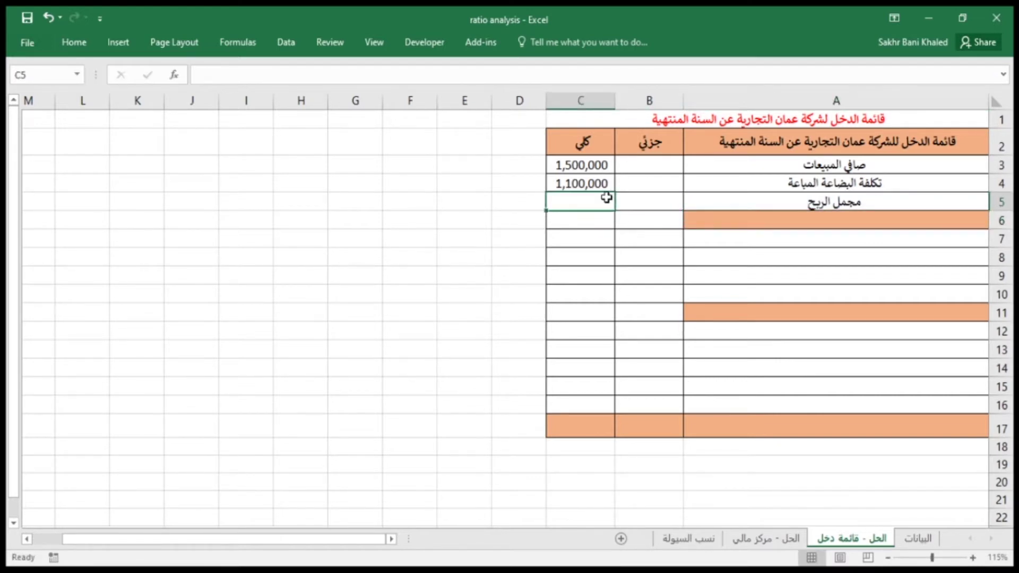
text(=)
click(597, 171)
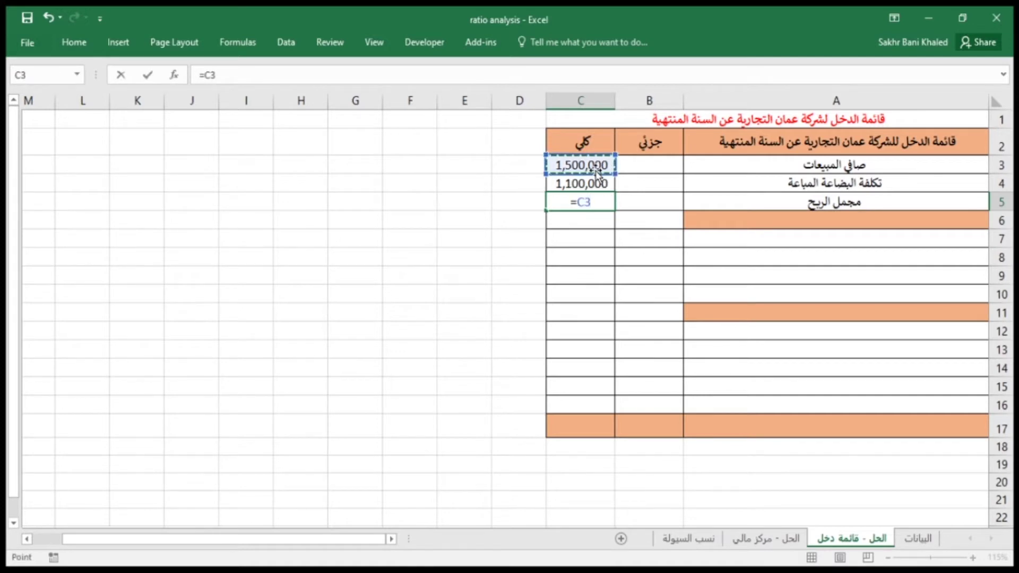
text(-)
click(594, 181)
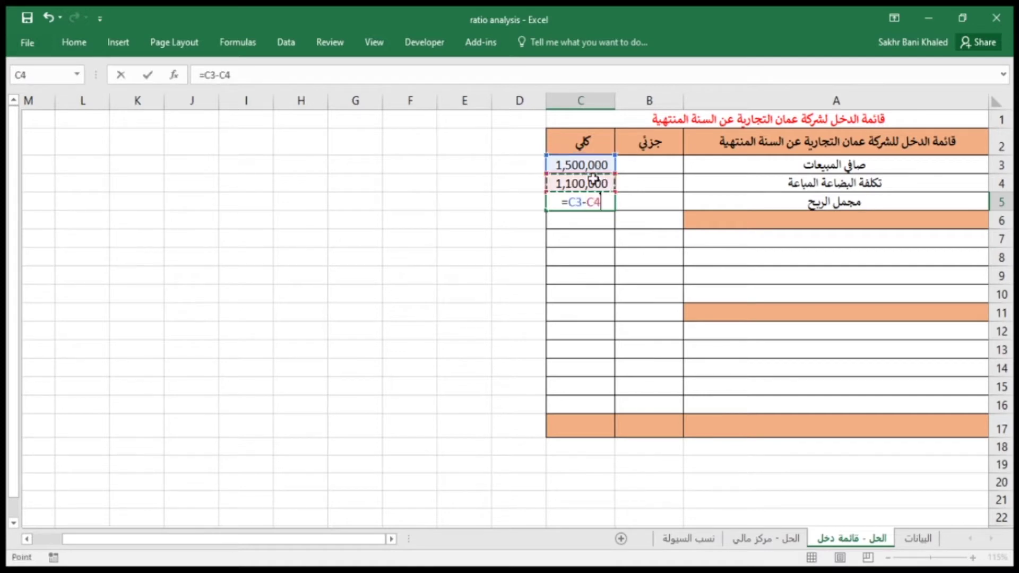
key(Return)
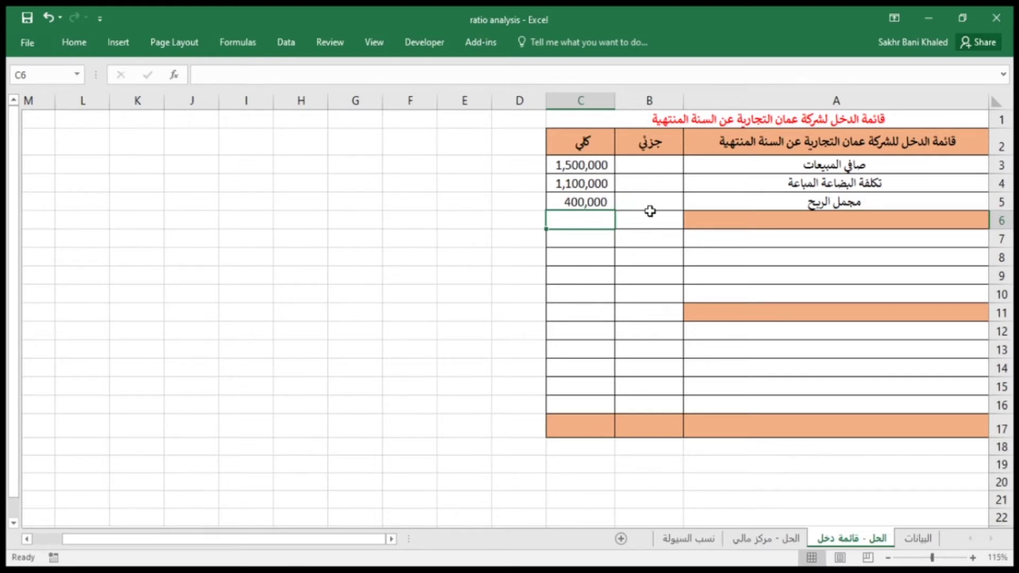
Enter the section heading المصاريف التشغيلية in the shaded cell A6
click(846, 223)
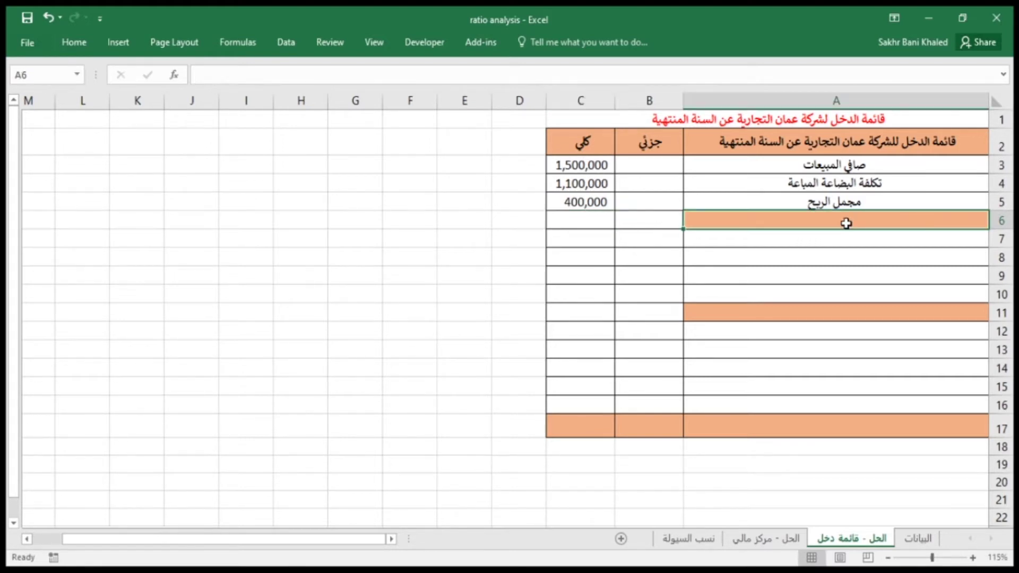
text(الم)
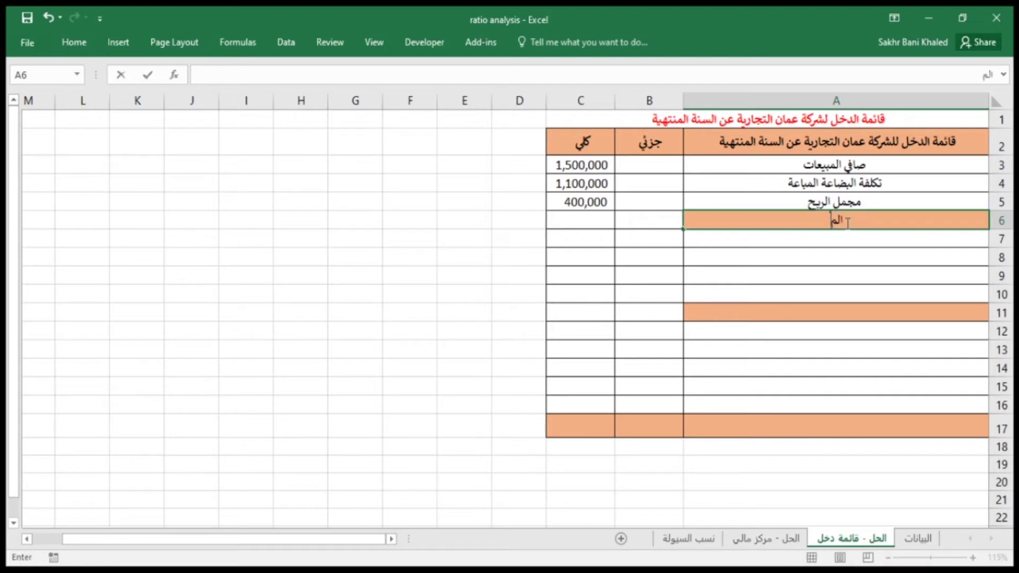
text(صاريف التش)
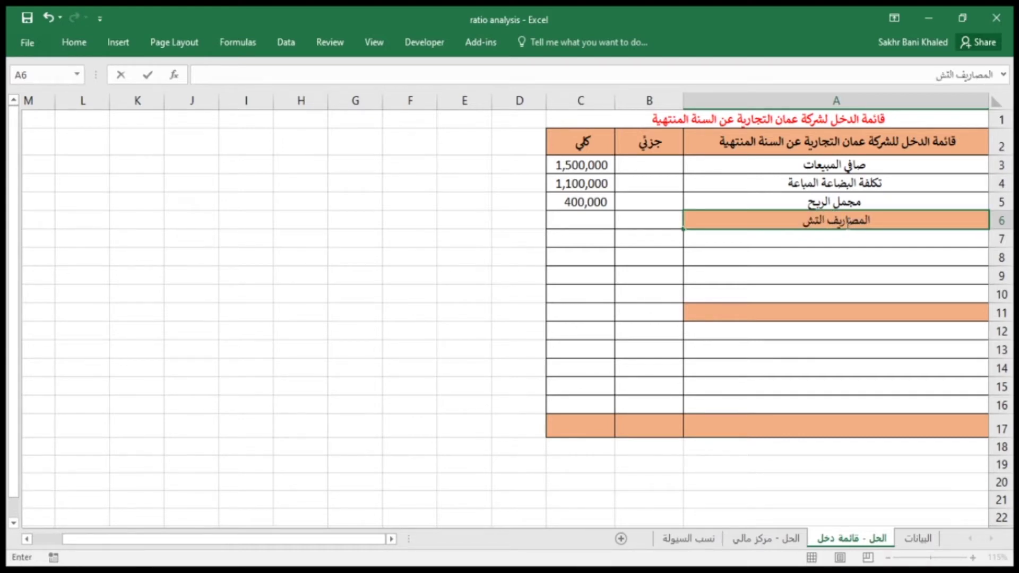
text(غيلي)
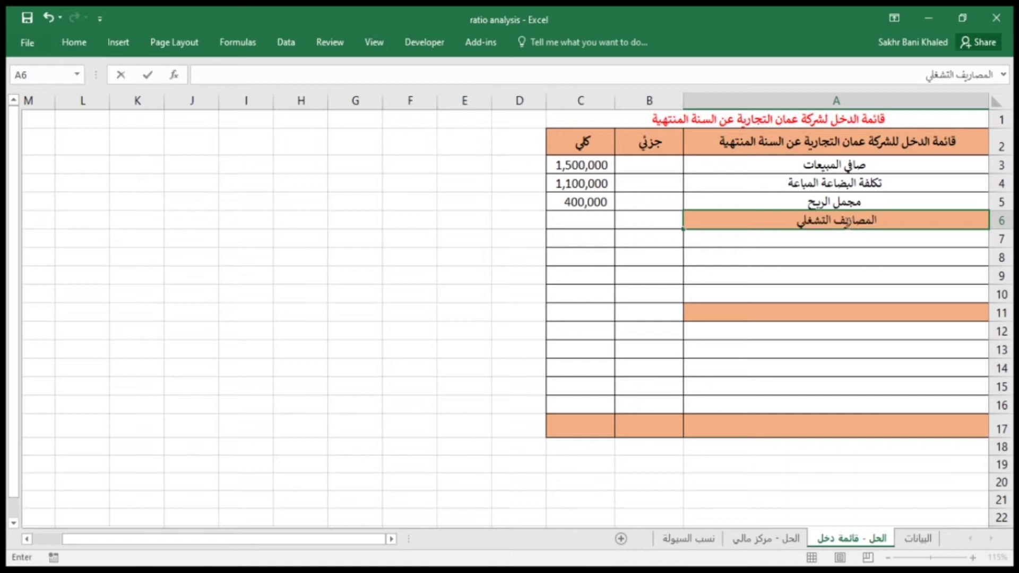
key(BackSpace)
key(BackSpace)
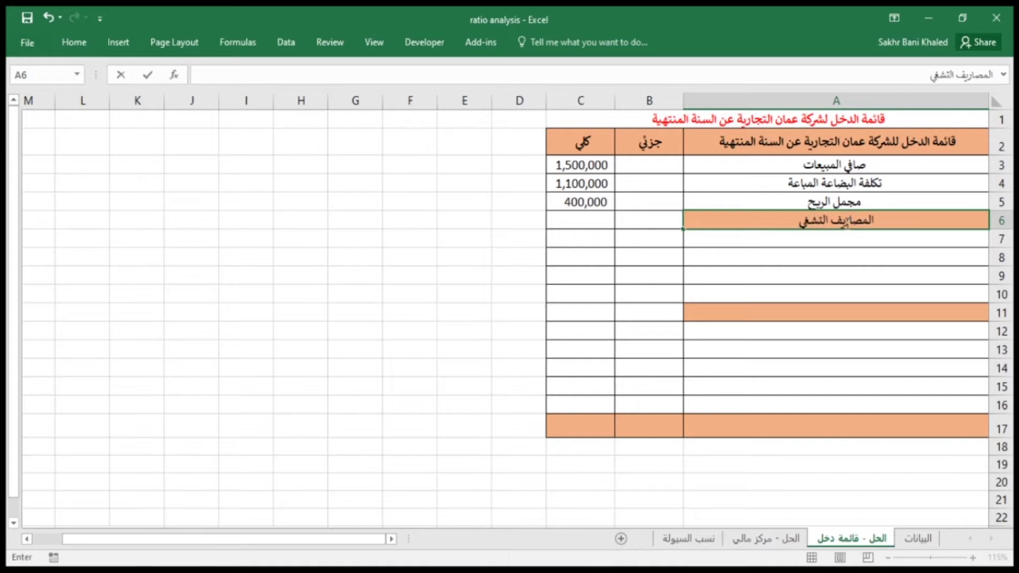
text(لية)
key(Return)
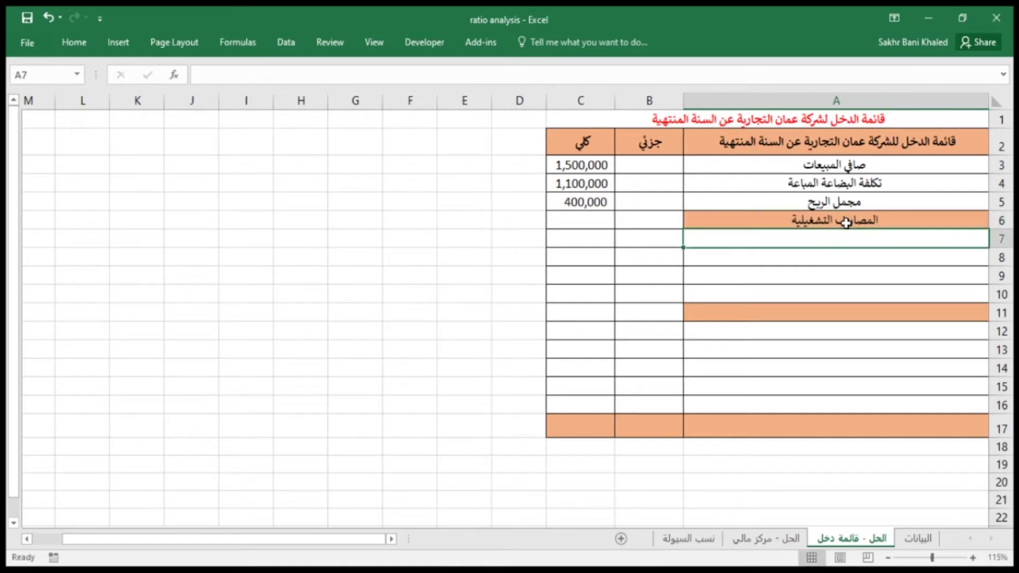
Link the label المصاريف الإدارية in A7 to cell A8 of the البيانات sheet and fill the reference across into B7 for its جزئي amount
text(=)
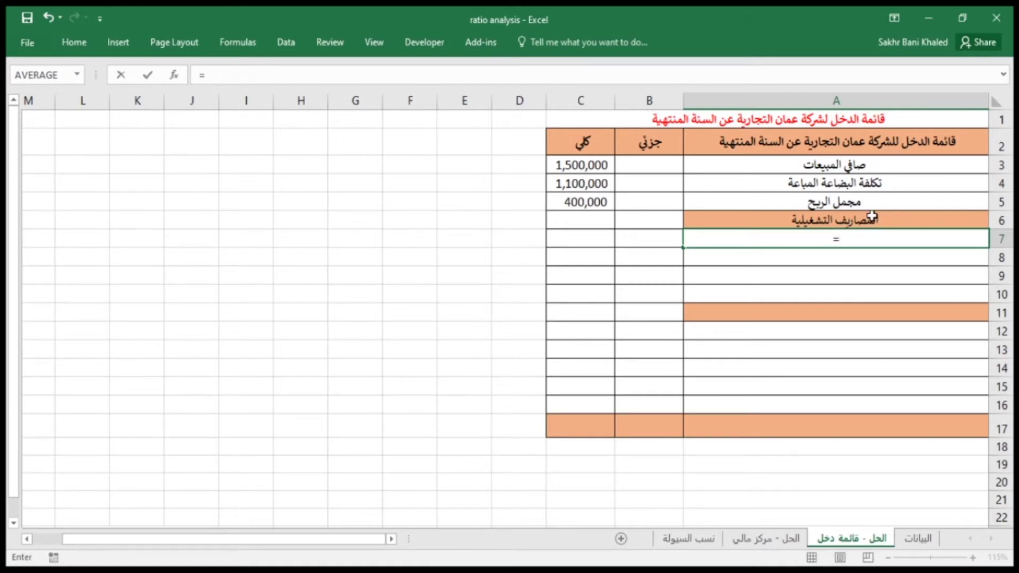
click(919, 539)
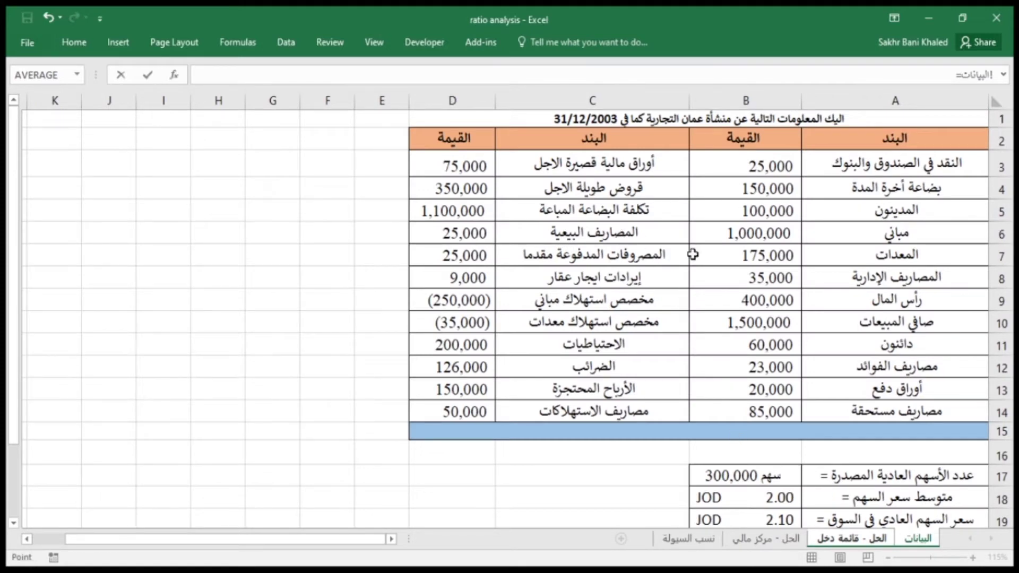
click(879, 279)
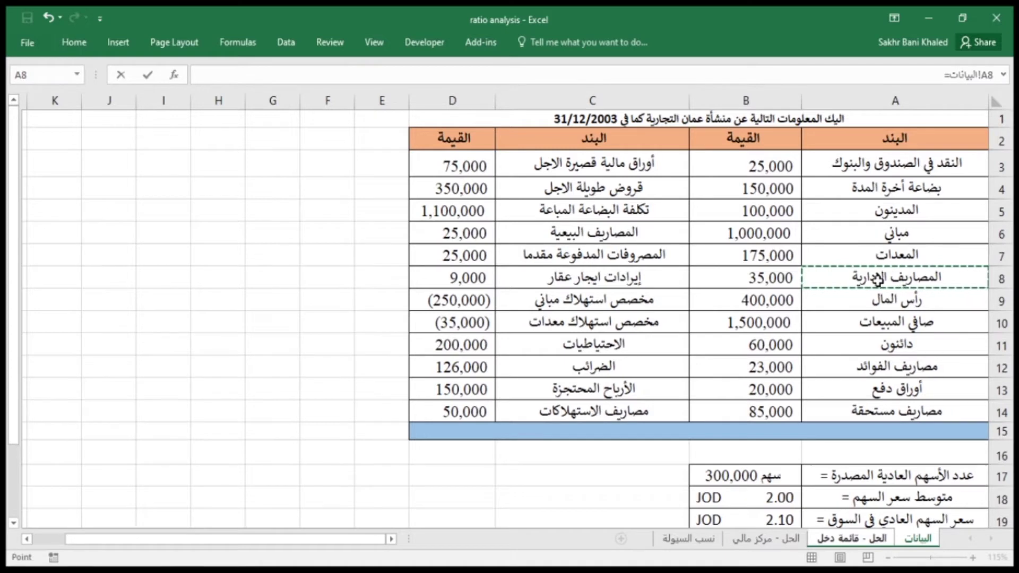
key(Return)
click(654, 243)
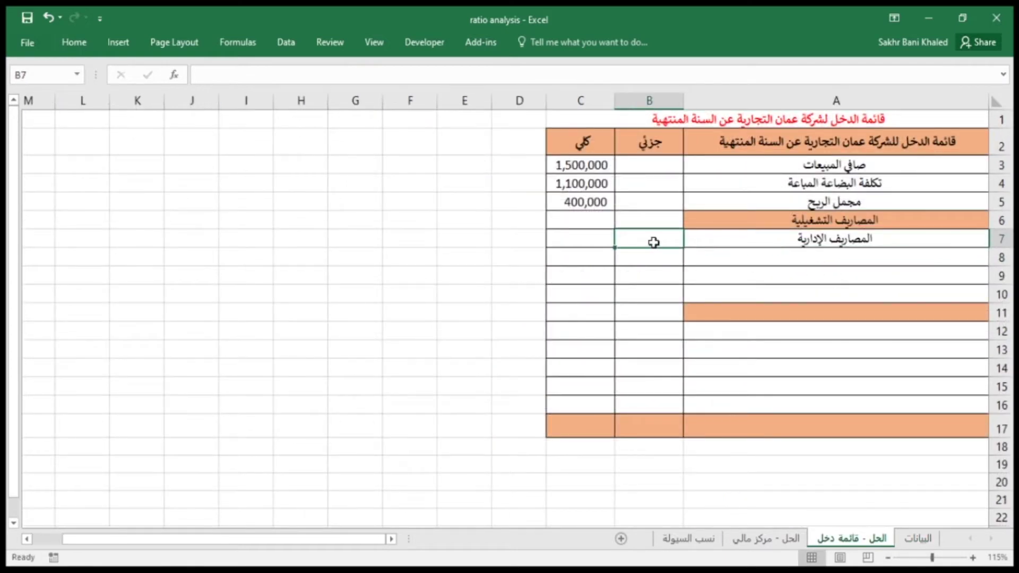
click(721, 240)
drag(682, 248, 616, 245)
Link the label المصاريف البيعية in A8 to cell C6 of the البيانات sheet and fill the reference across into B8
click(759, 260)
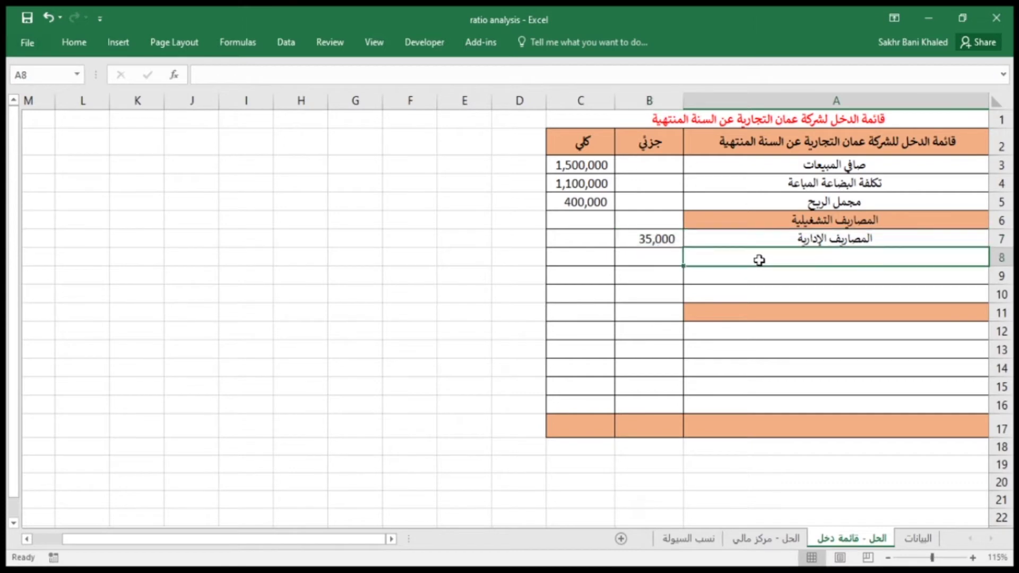
text(=)
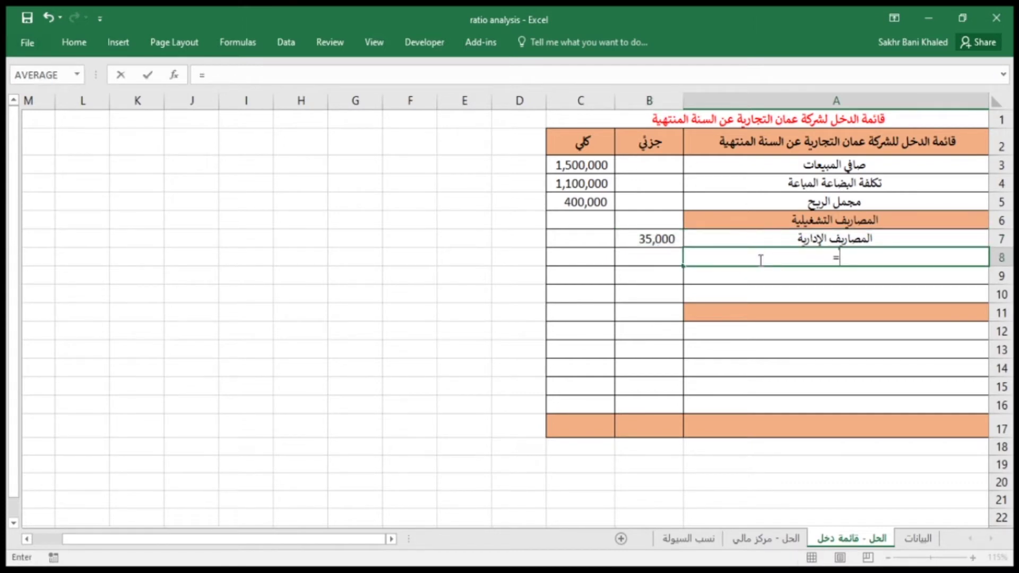
click(918, 539)
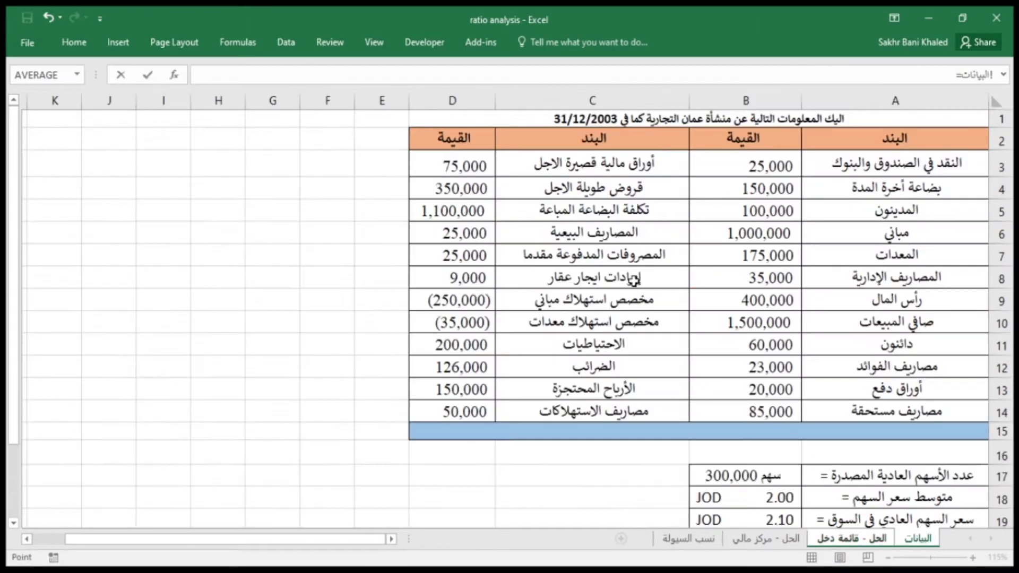
click(592, 235)
key(Return)
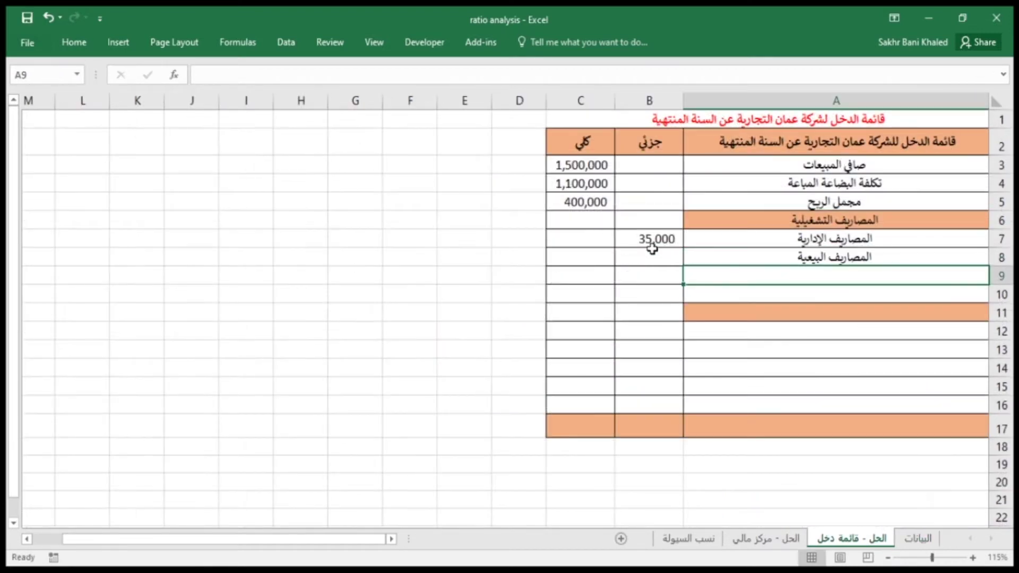
click(710, 258)
drag(680, 267, 647, 266)
Link the label مصاريف الاستهلاكات in A9 to cell C14 of the البيانات sheet and fill the reference across into B9
click(783, 276)
text(=)
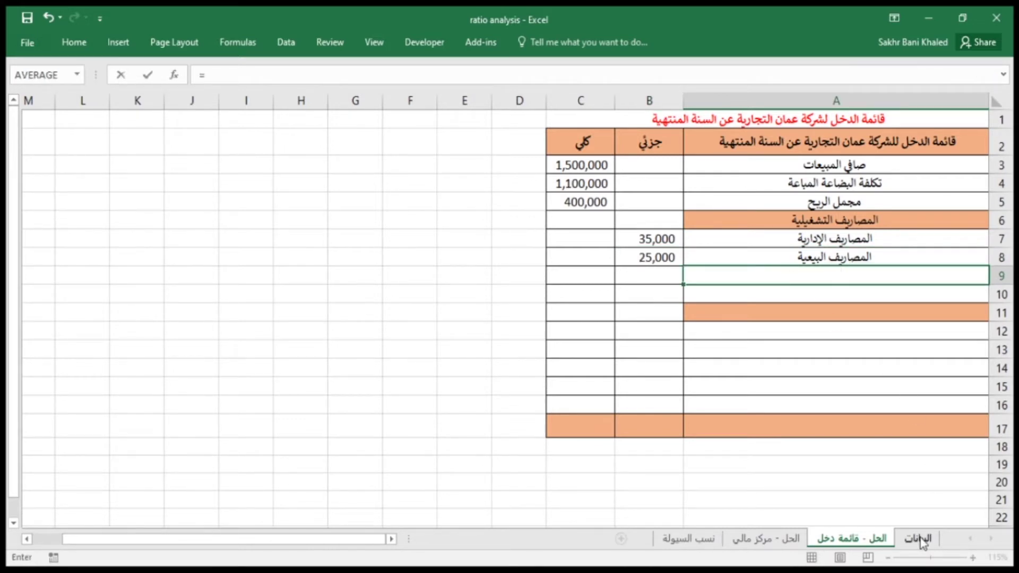
click(920, 540)
click(570, 411)
key(Return)
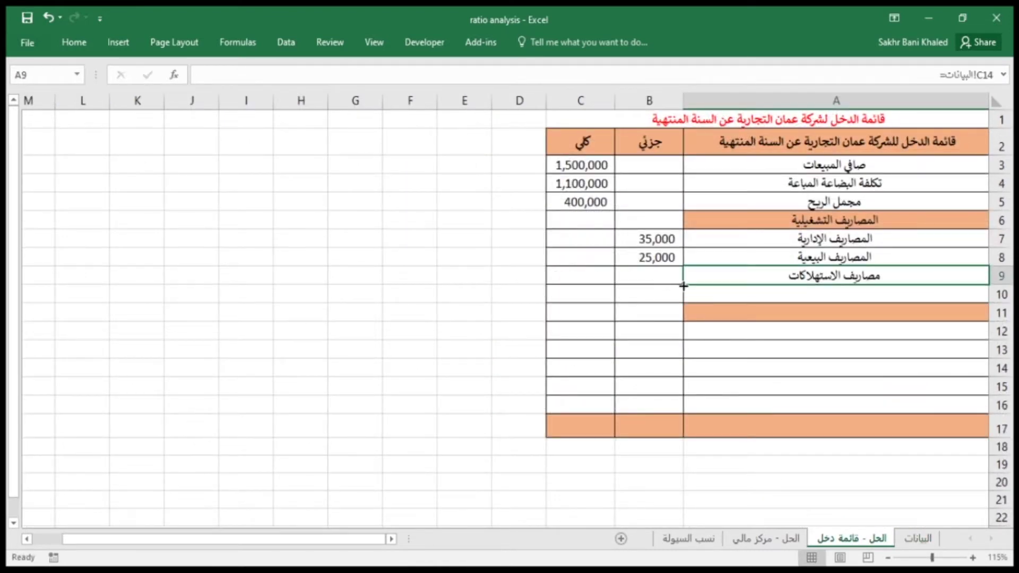
drag(684, 286, 637, 277)
Enter the subtotal label مجموع المصاريف التشغيلية in cell A10
click(808, 293)
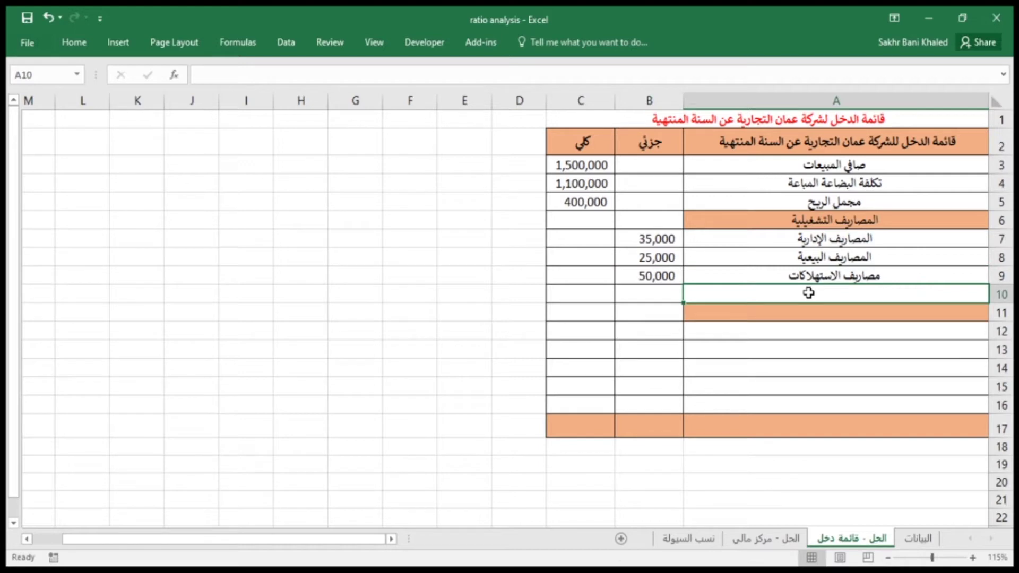
text(مجموع ال)
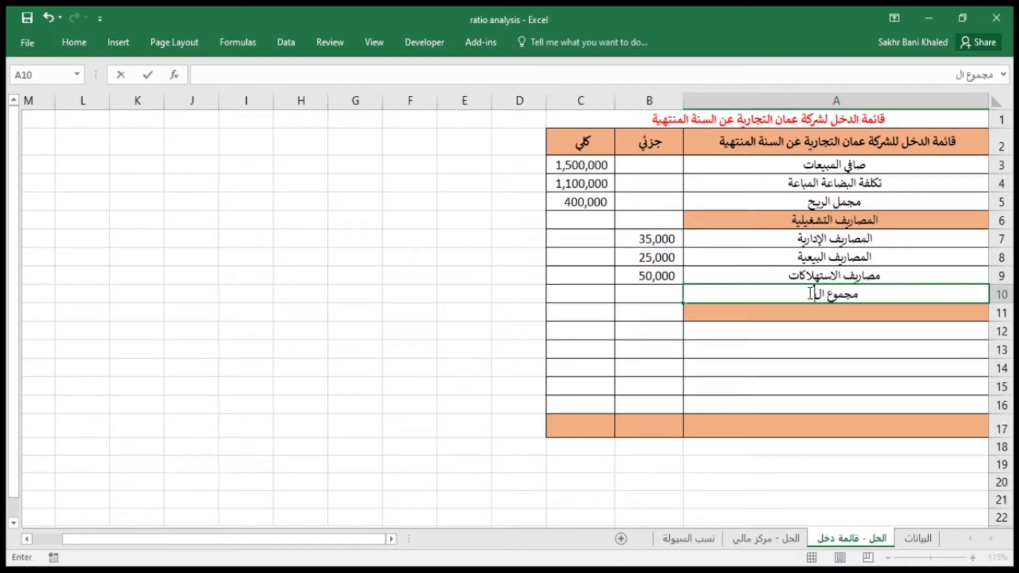
text(مصاريف الت)
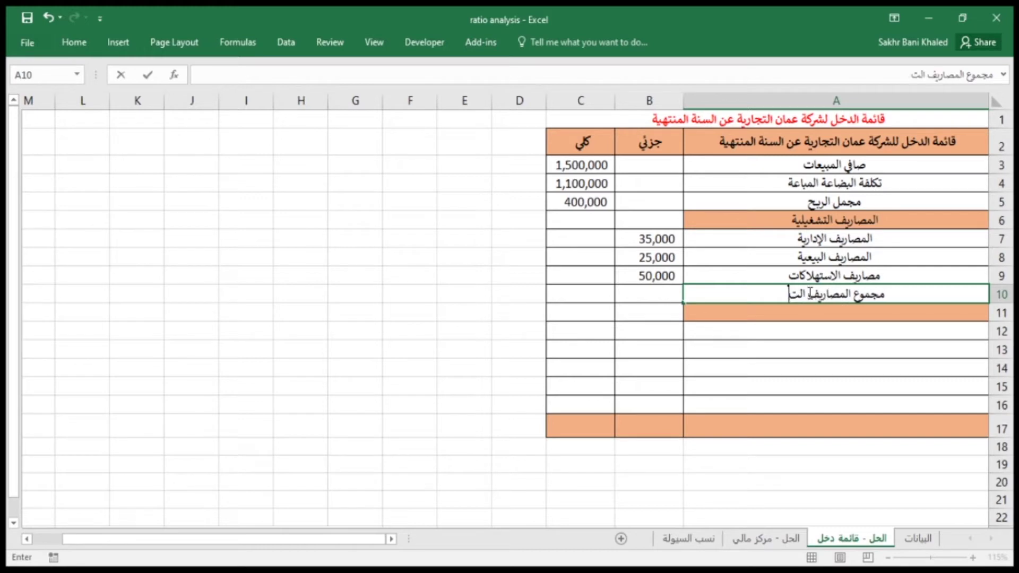
text(شغ)
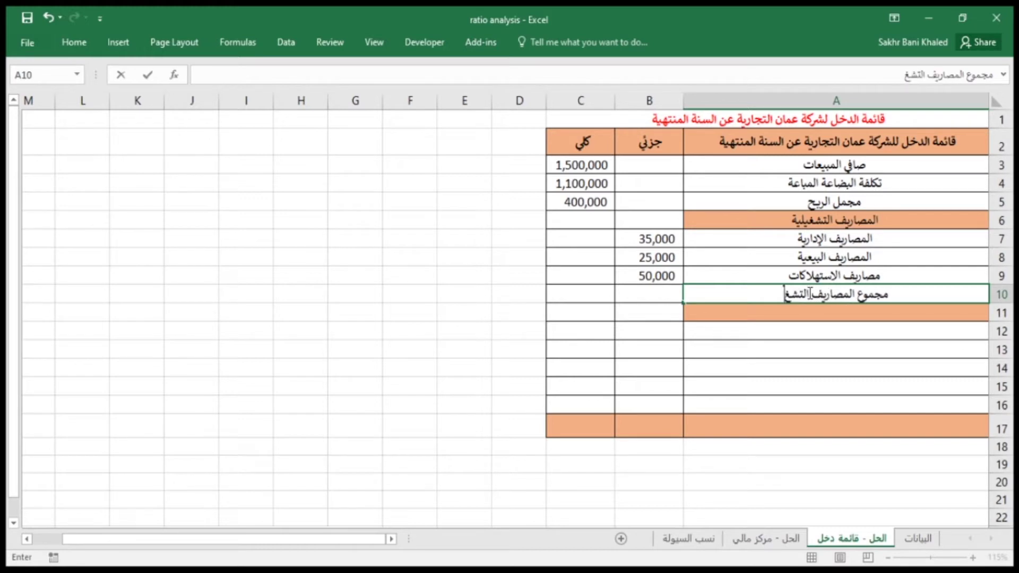
text(يلية)
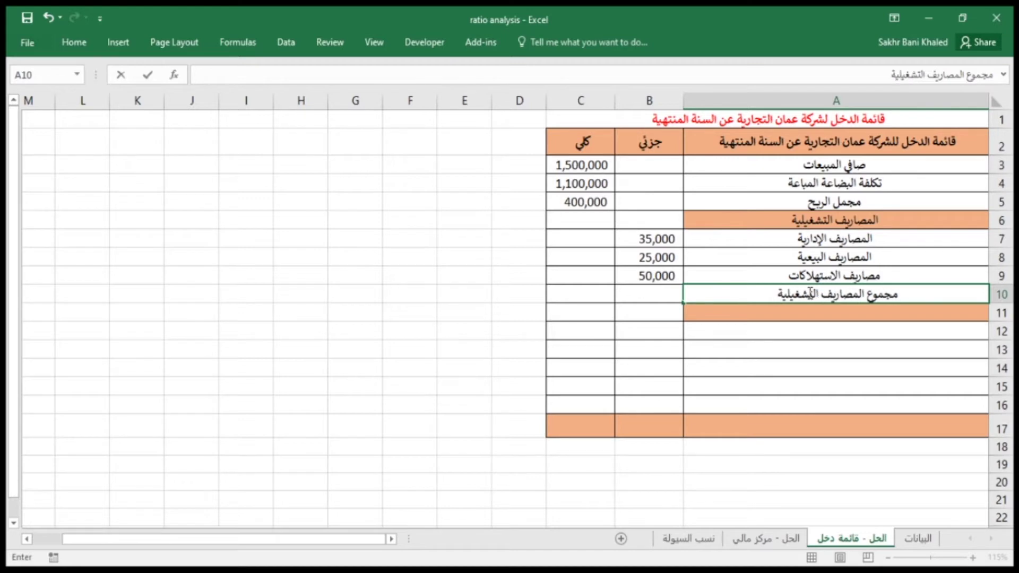
key(Return)
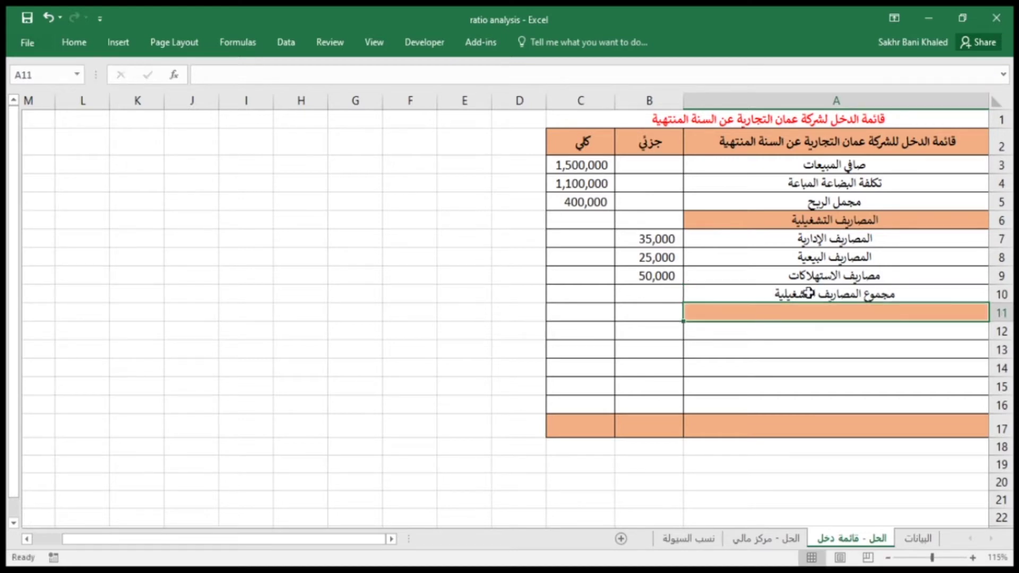
Total the three operating expenses in the كلي column at C10 with the formula =sum(B7:B9)
click(586, 297)
text(=)
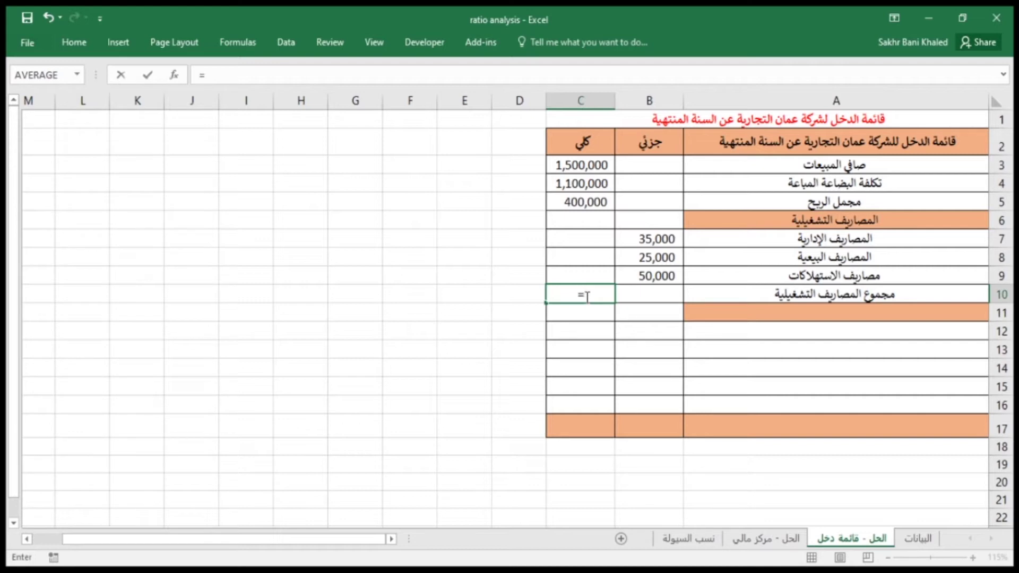
text(sum()
drag(654, 237, 658, 271)
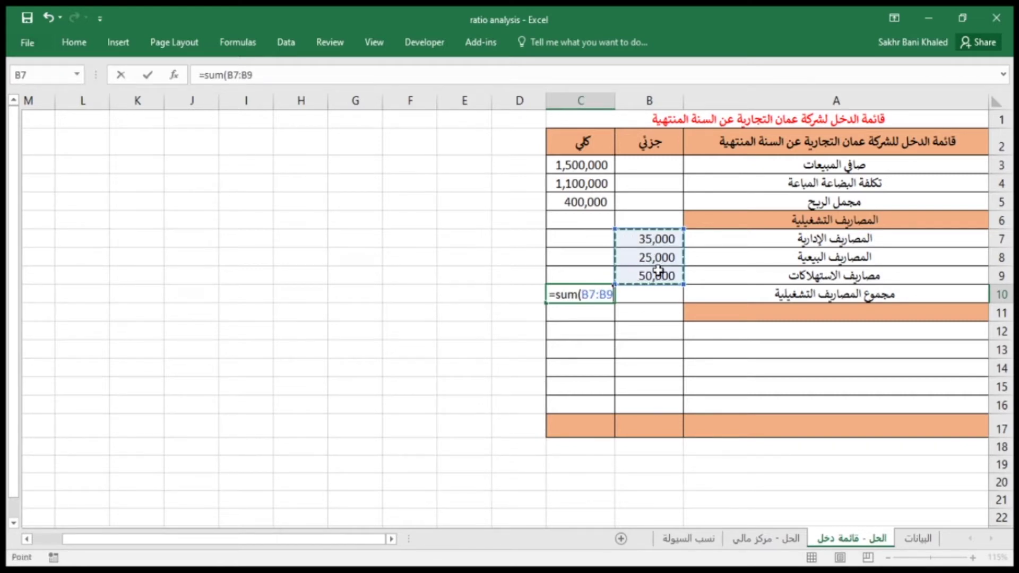
text())
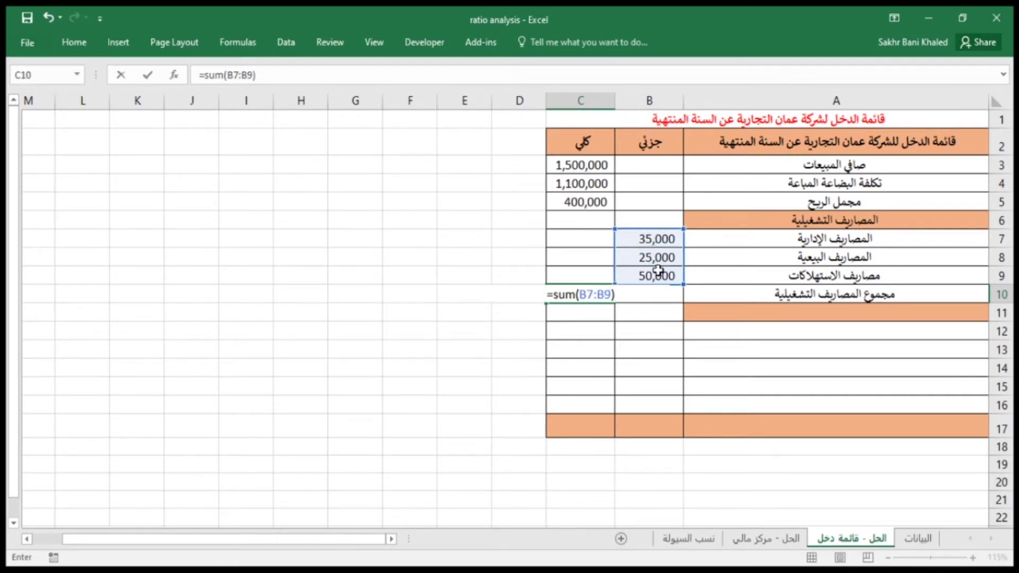
key(Return)
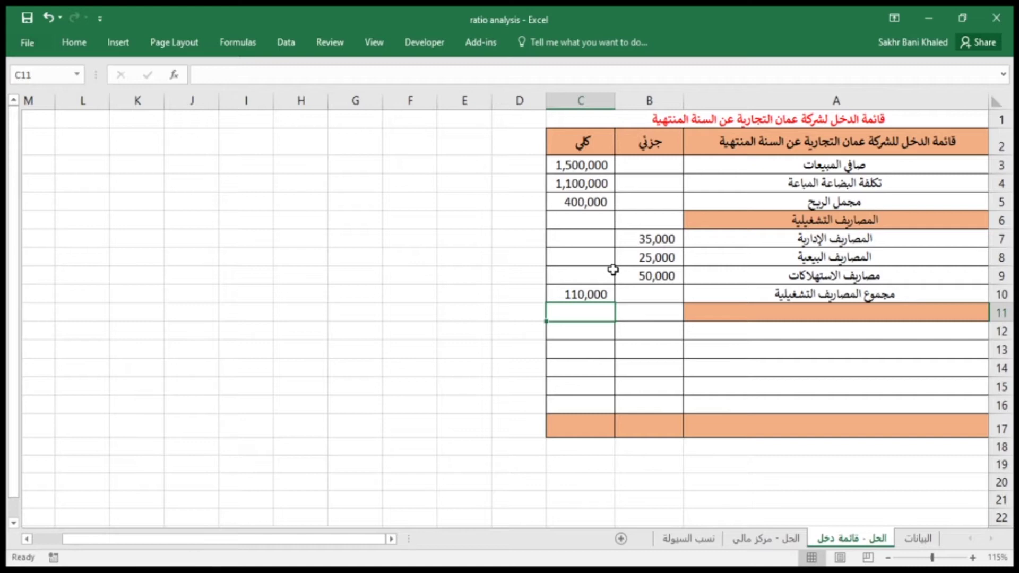
click(843, 314)
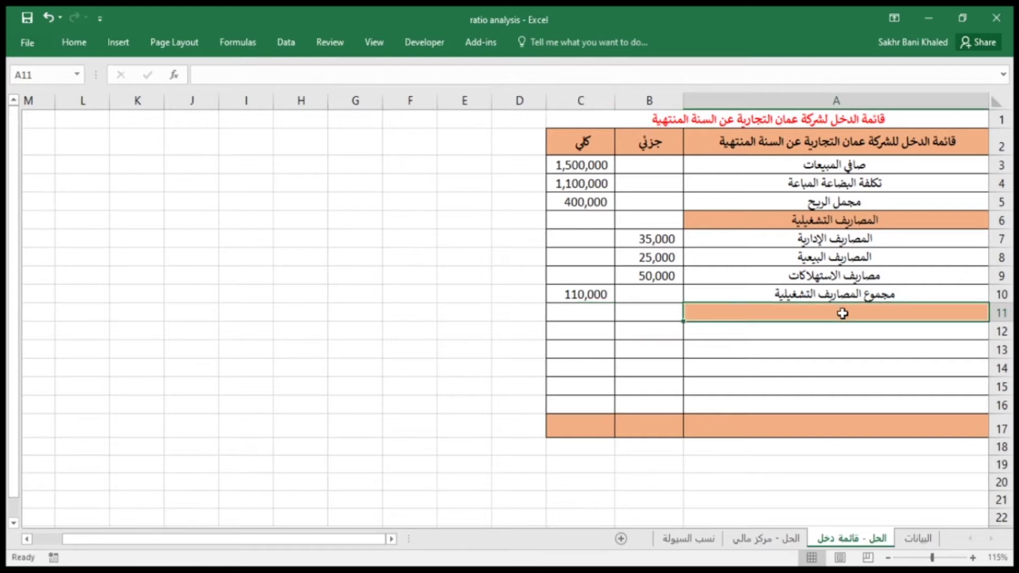
text(hdvh]hj)
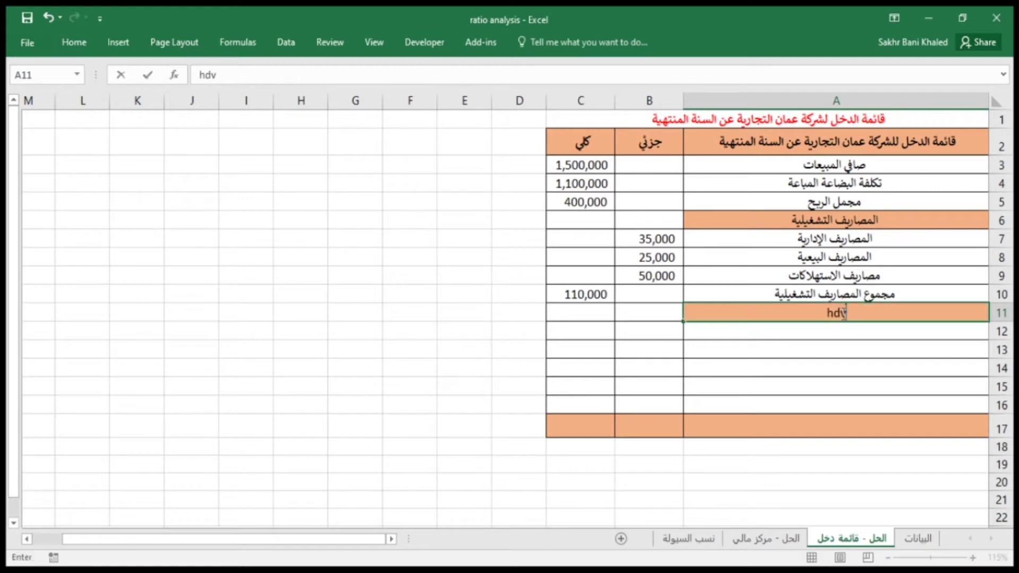
key(BackSpace)
key(BackSpace)
key(BackSpace)
key(BackSpace)
key(BackSpace)
key(BackSpace)
key(BackSpace)
Enter the section heading ايرادات أخرى in the shaded cell A11
text(ايرادات)
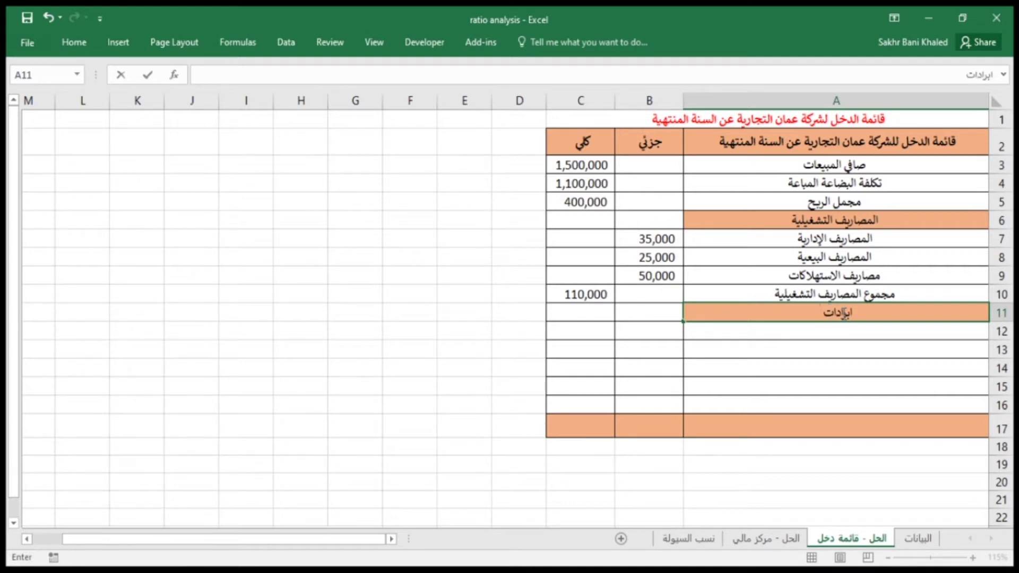
text( أخرى)
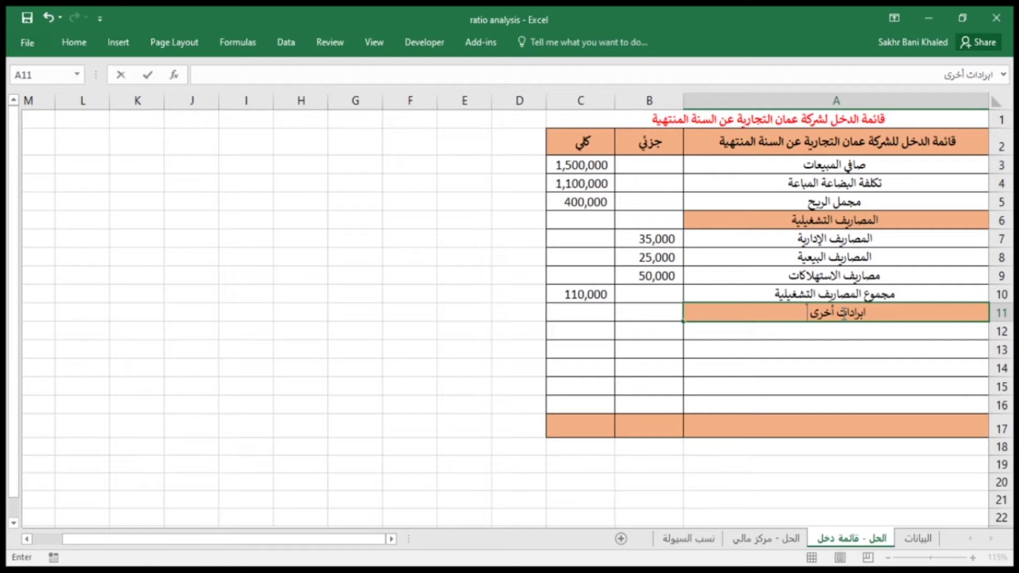
click(862, 314)
key(BackSpace)
text(ي)
key(Return)
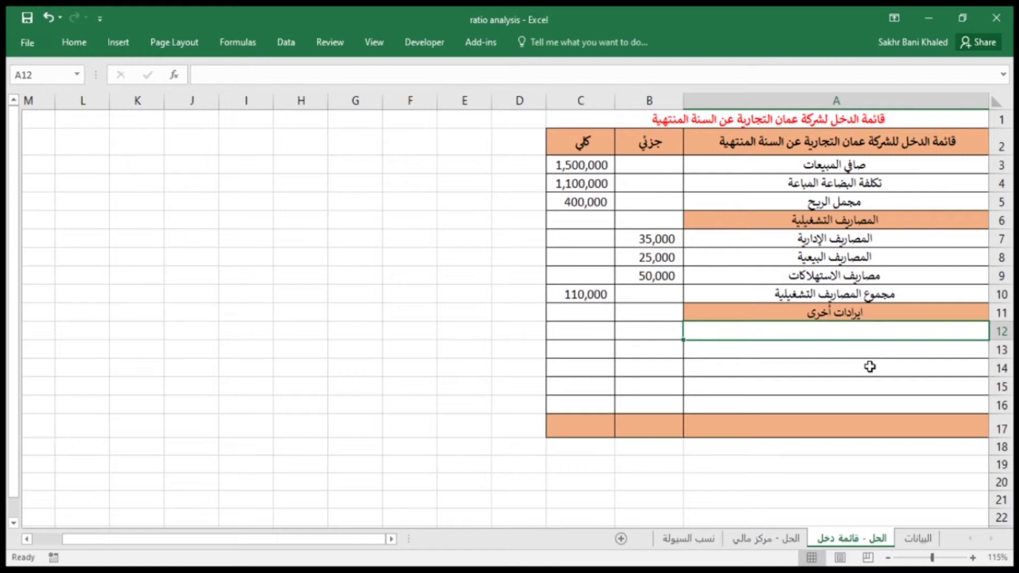
Link the label إيرادات ايجار عقار in A12 to cell C8 of the البيانات sheet
text(=)
click(918, 539)
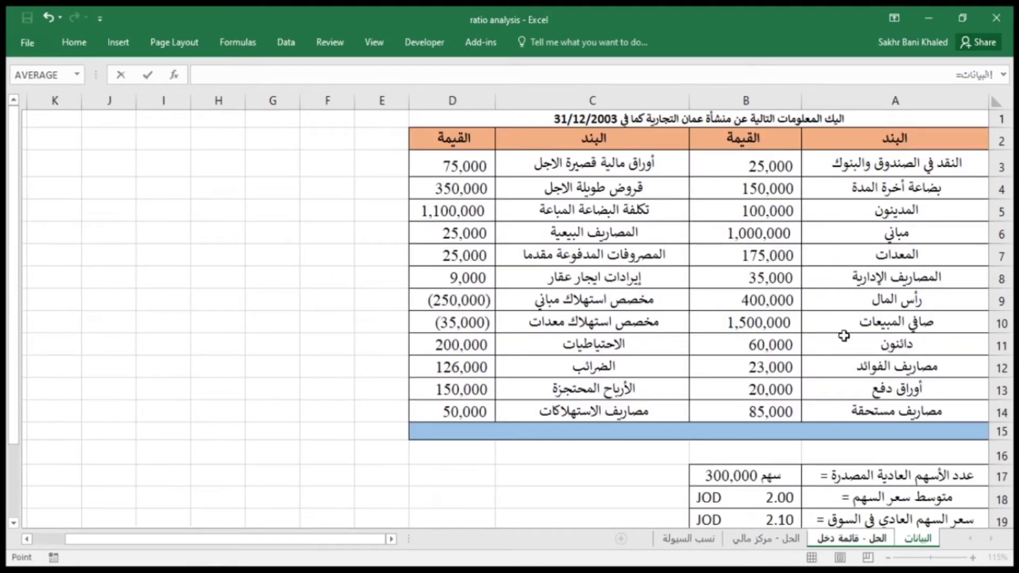
click(609, 278)
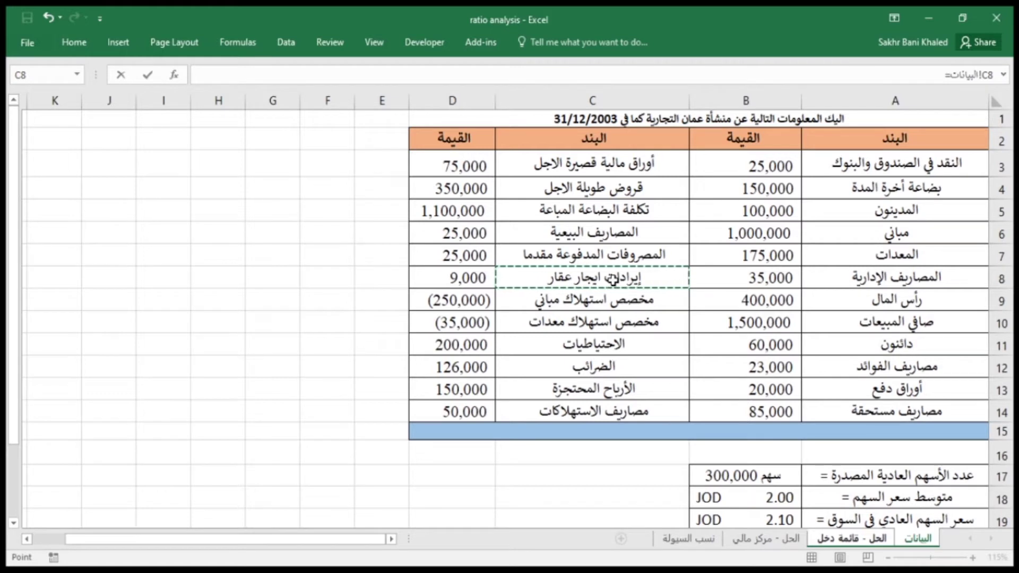
key(Escape)
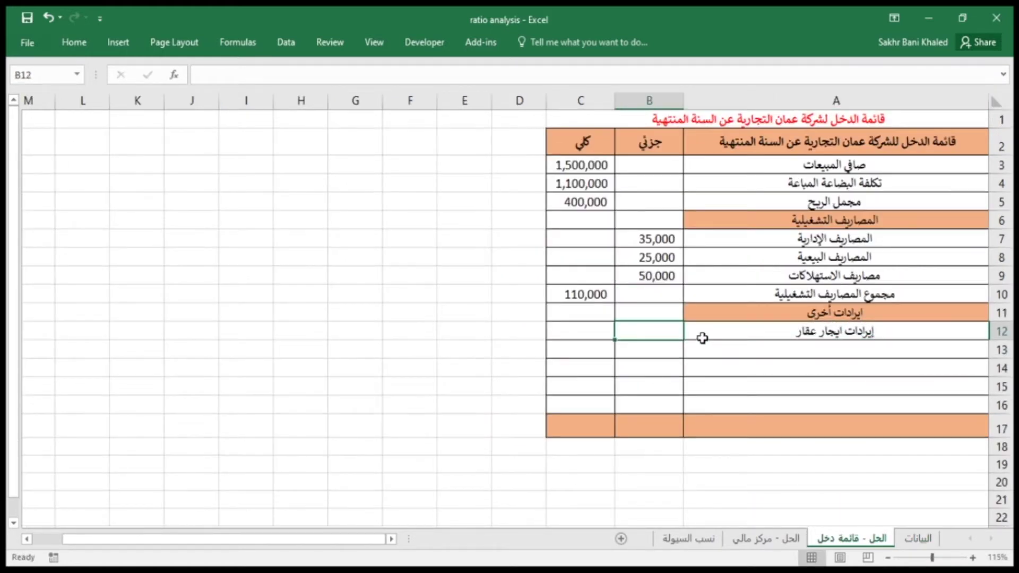
Link the كلي amount for إيرادات ايجار عقار in C12 to cell D8 of the البيانات sheet
click(579, 332)
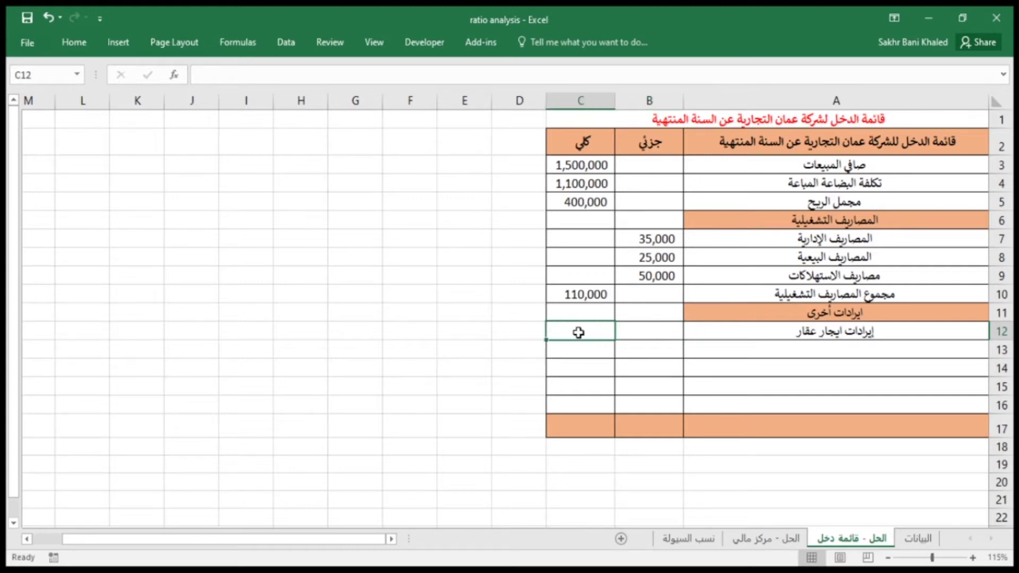
text(=)
click(912, 543)
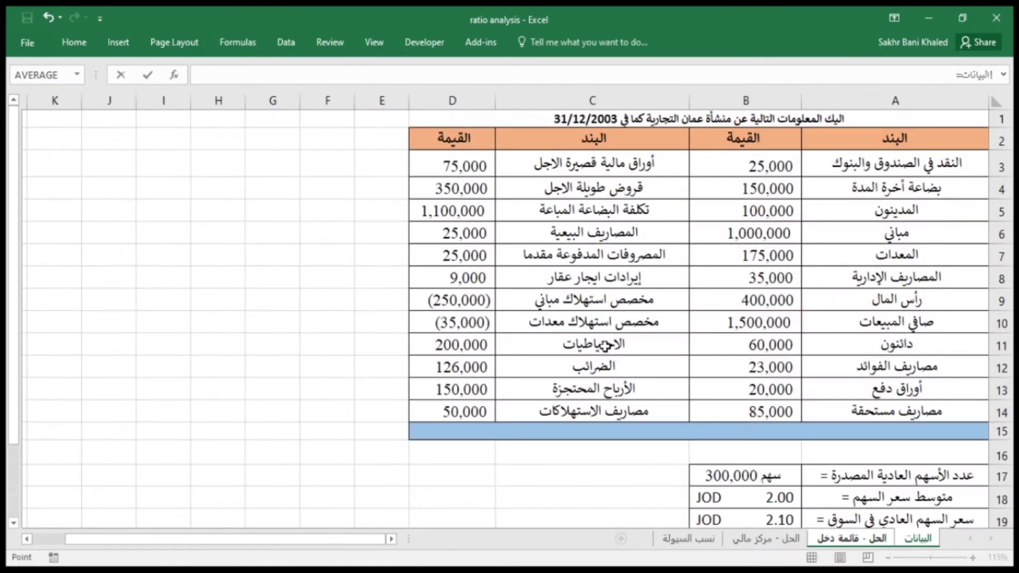
click(468, 279)
key(Return)
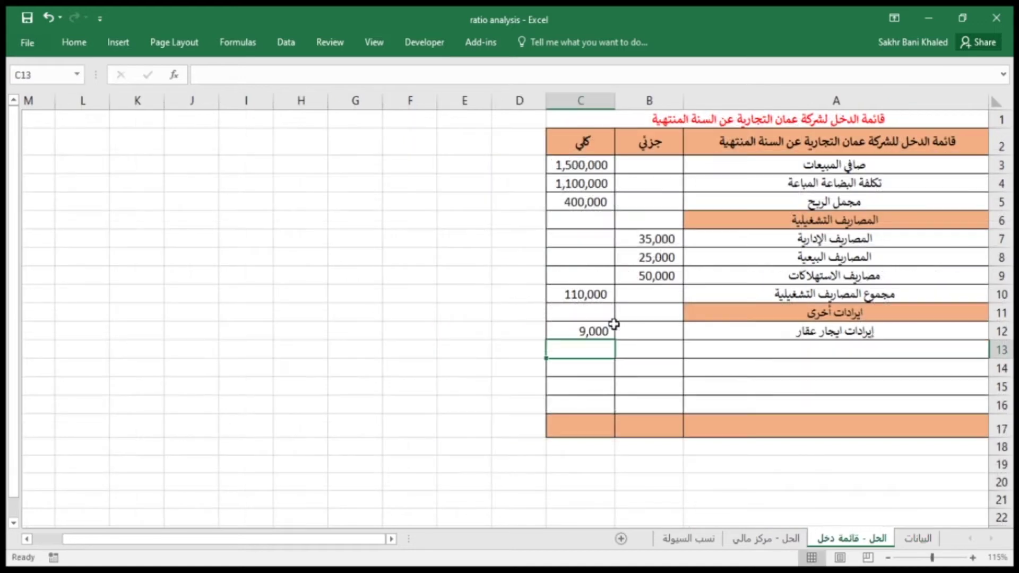
Enter the label الدخل قبل الفوائد والضرائب in cell A13 of the income statement
click(778, 343)
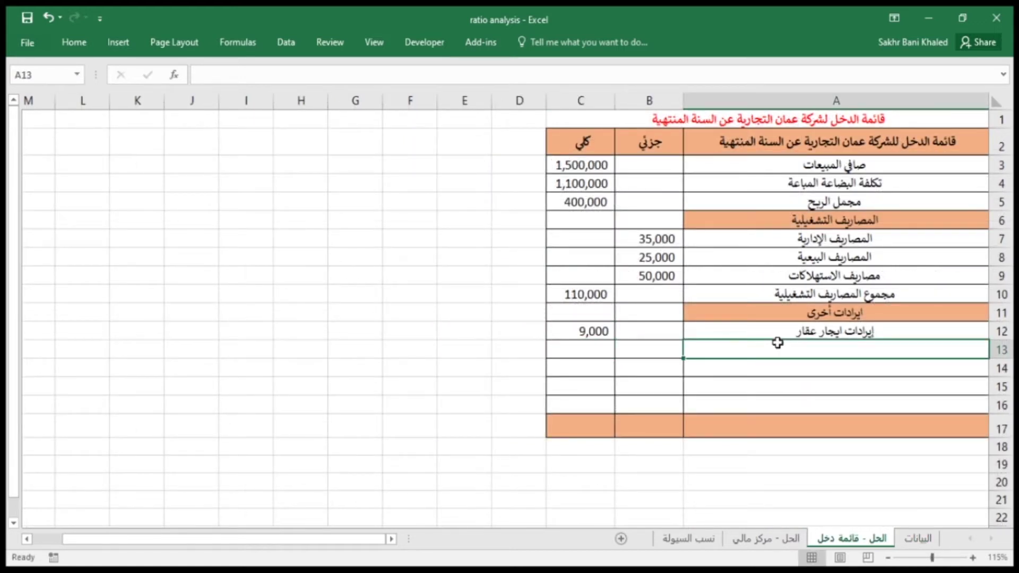
text(الدخل)
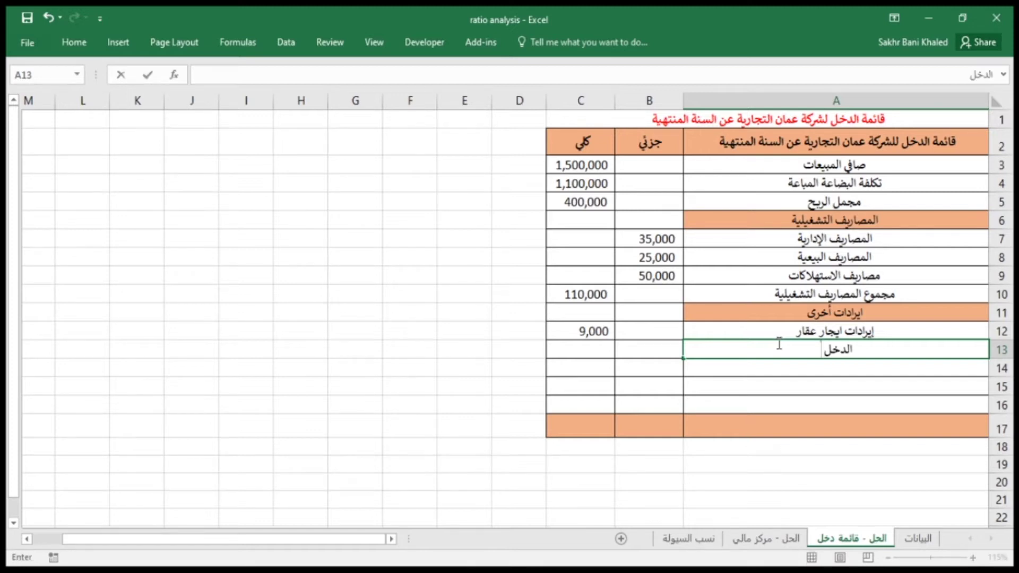
text( قبل ال)
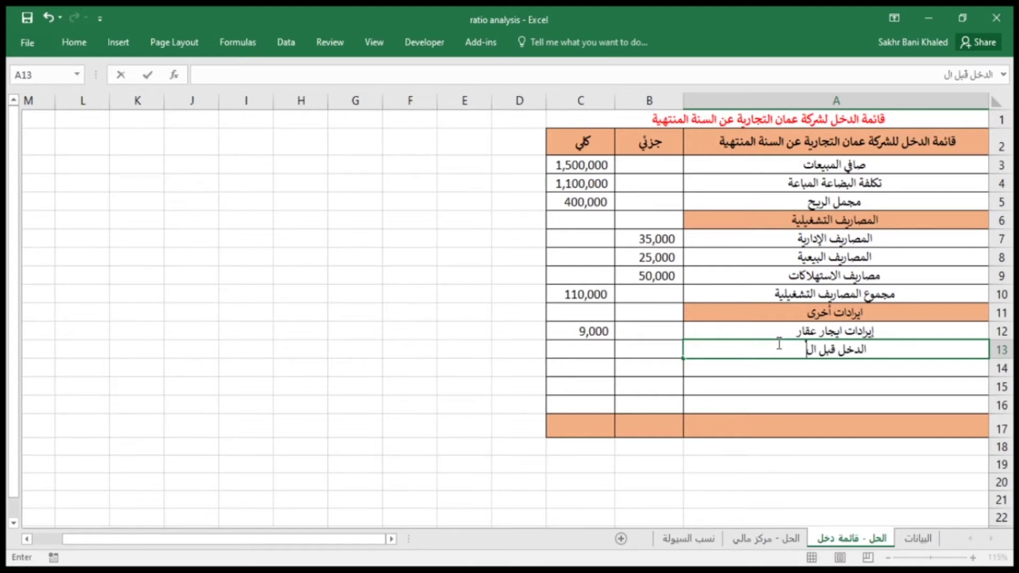
text(فوائد)
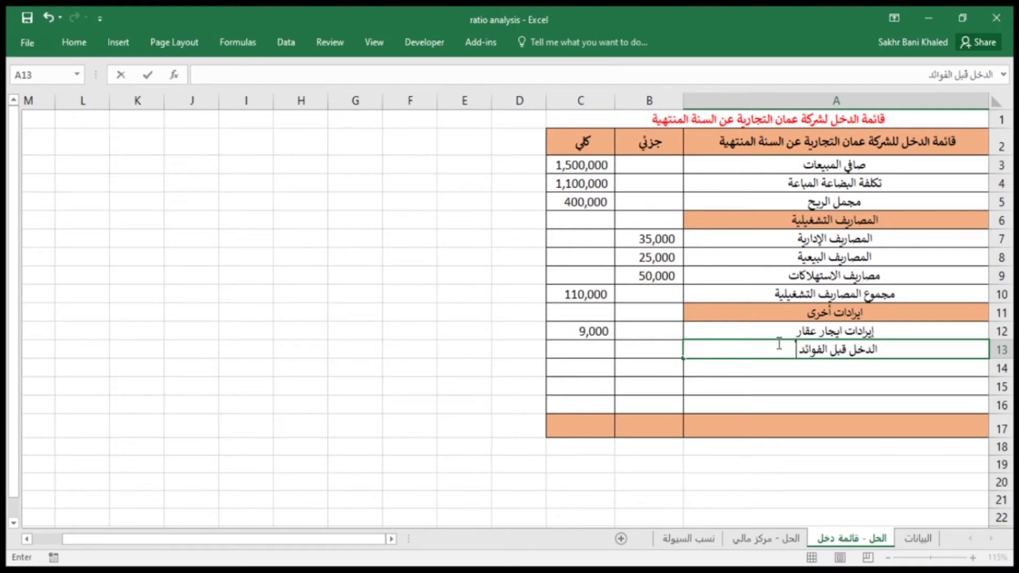
text( والضرائب)
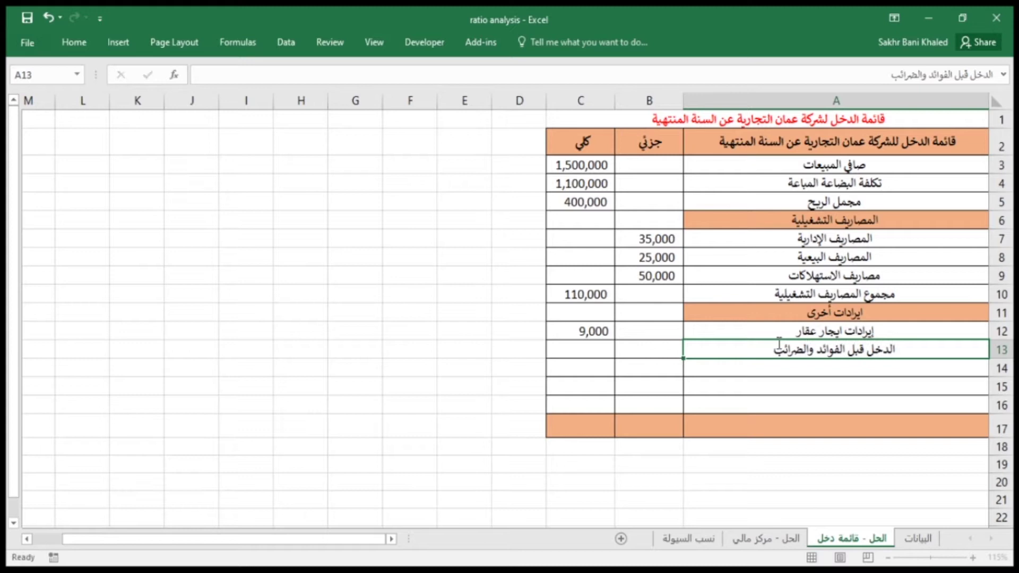
key(Return)
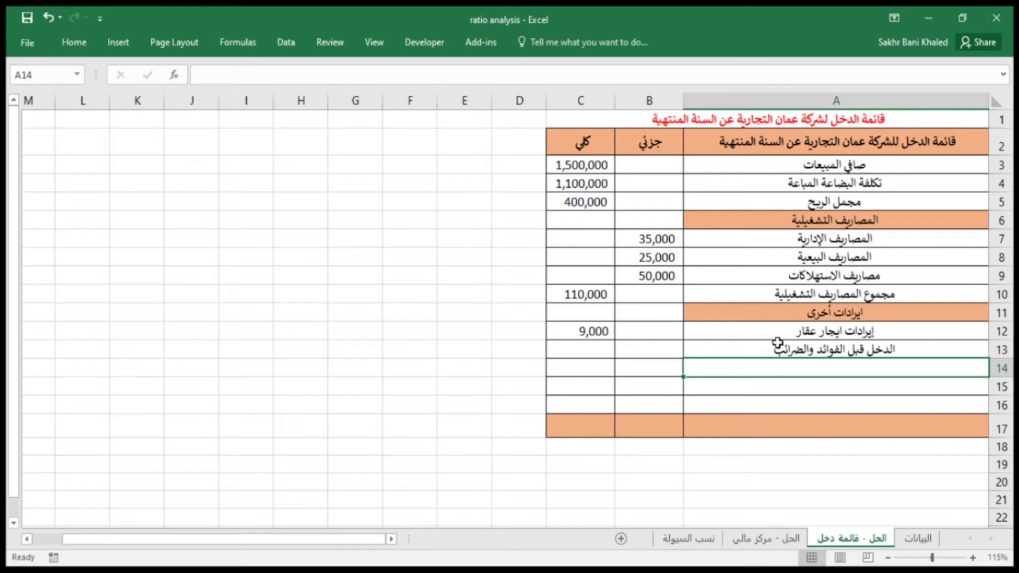
Calculate الدخل قبل الفوائد والضرائب in the كلي column at C13 with the formula =C5-C10+C12
click(587, 365)
click(587, 353)
text(=)
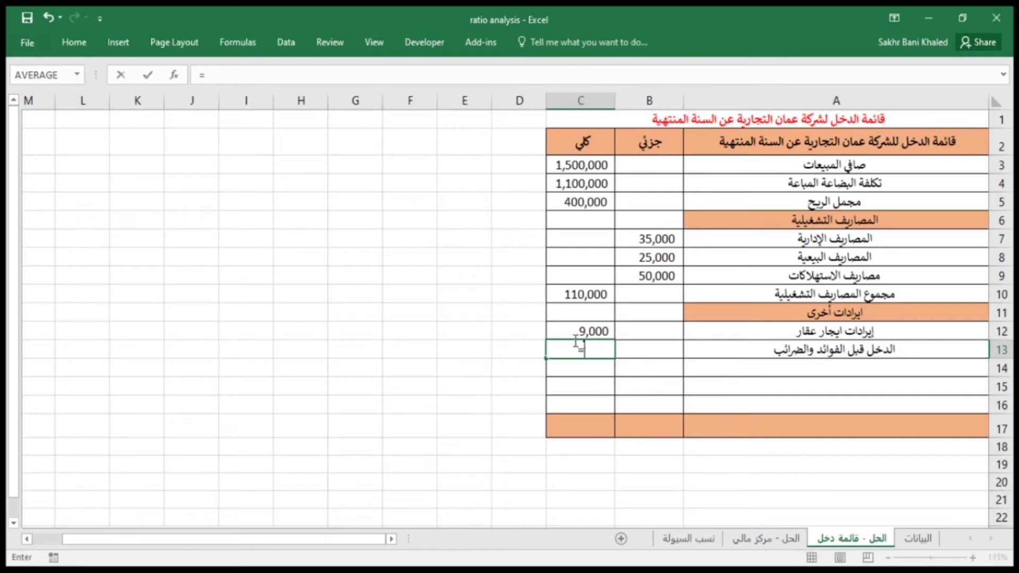
click(593, 200)
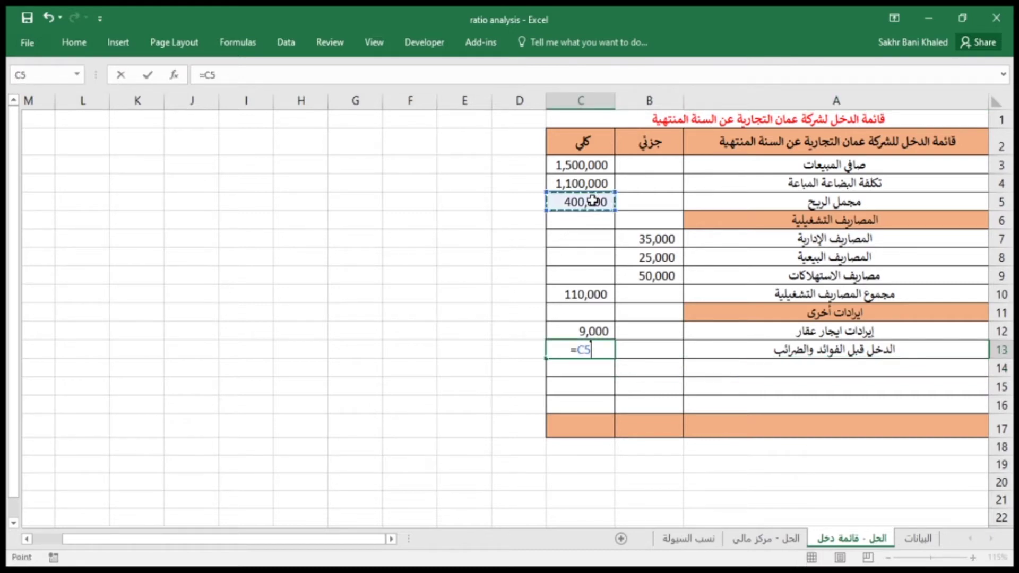
text(-)
click(589, 287)
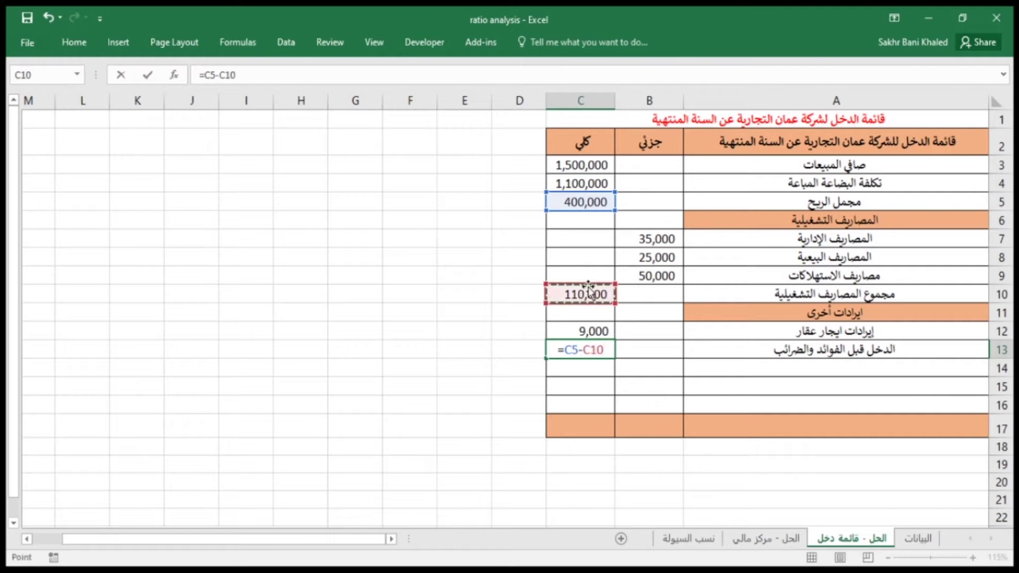
text(+)
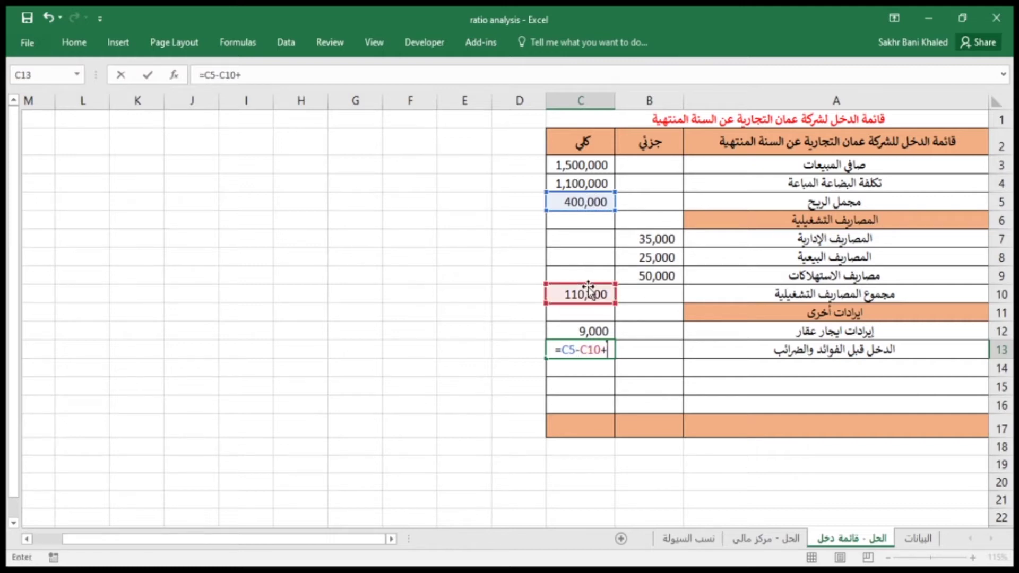
click(585, 332)
key(Return)
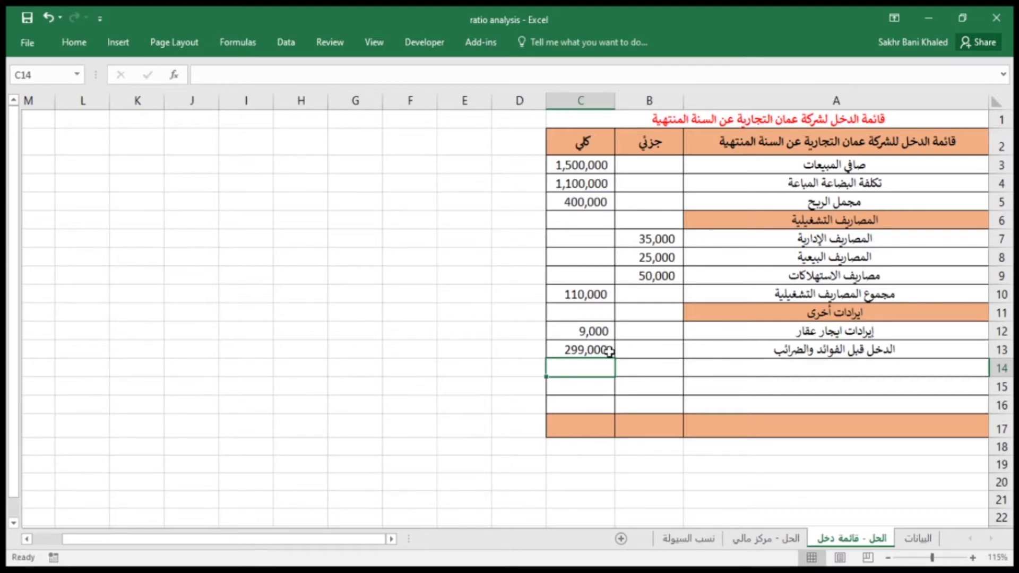
Link the label مصاريف الفوائد in A14 to cell A12 of the البيانات sheet
click(847, 372)
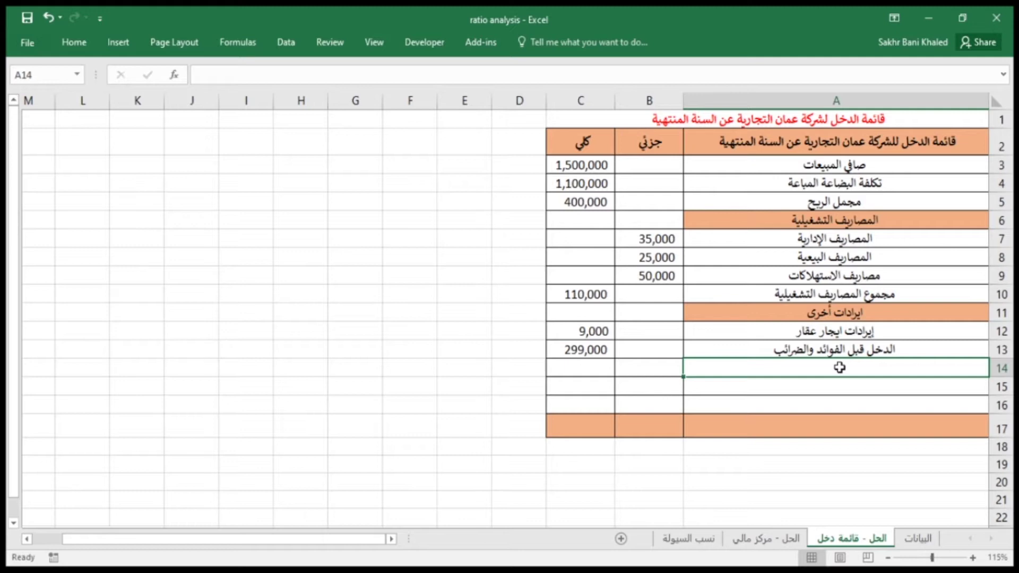
text(=)
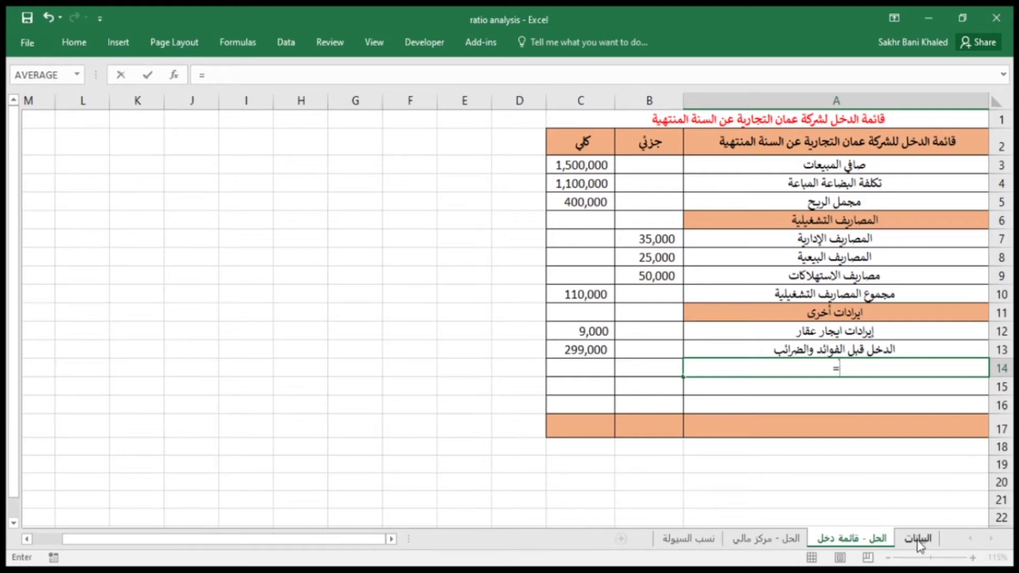
click(920, 539)
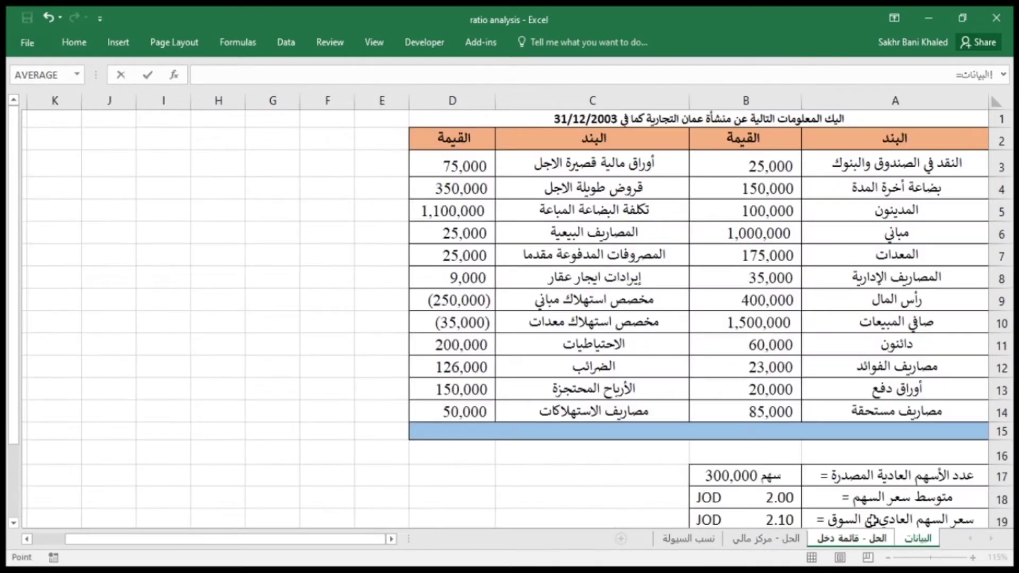
click(889, 373)
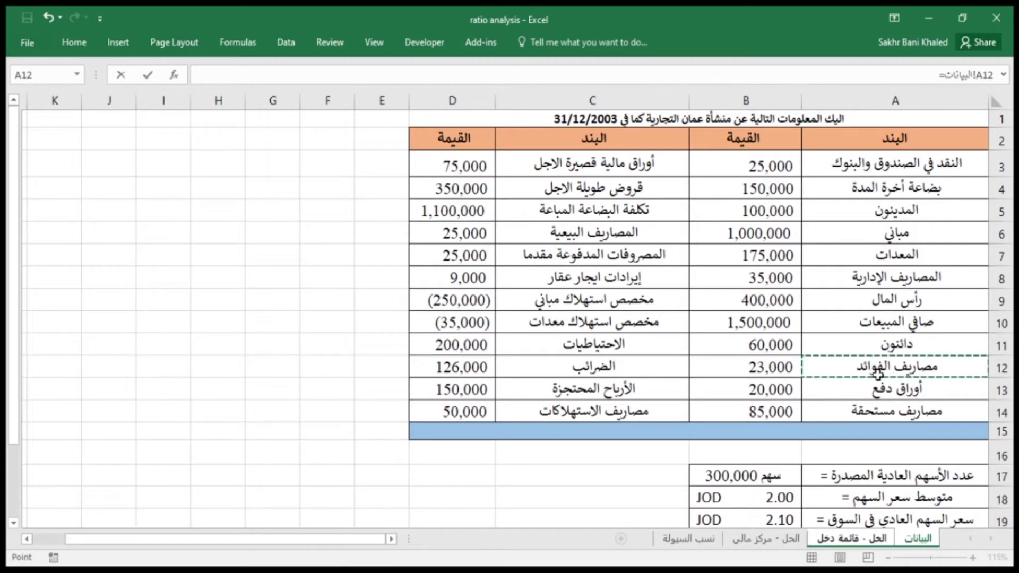
key(Return)
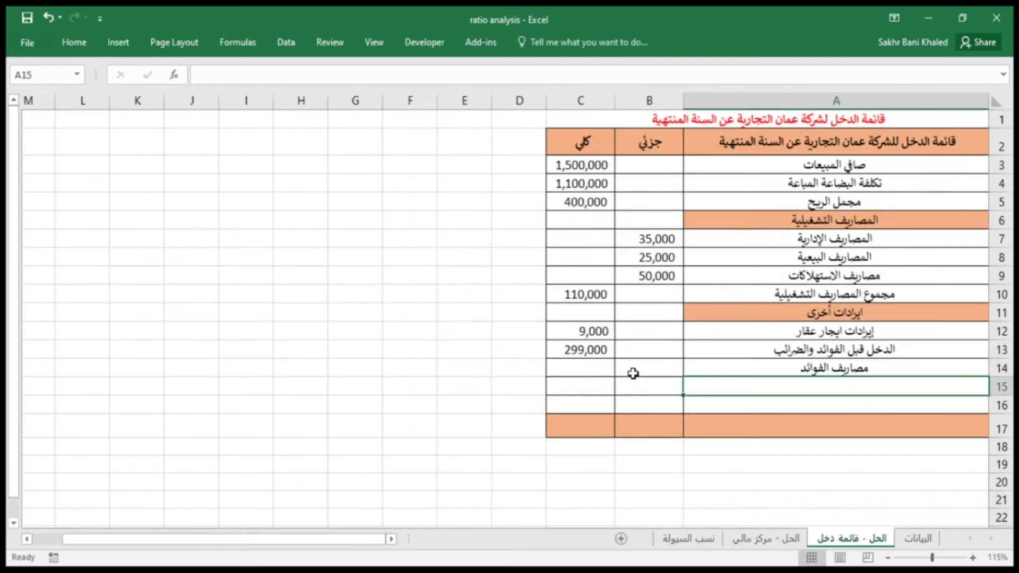
Link the كلي amount for مصاريف الفوائد in C14 to cell B12 of the البيانات sheet
click(600, 367)
text(=)
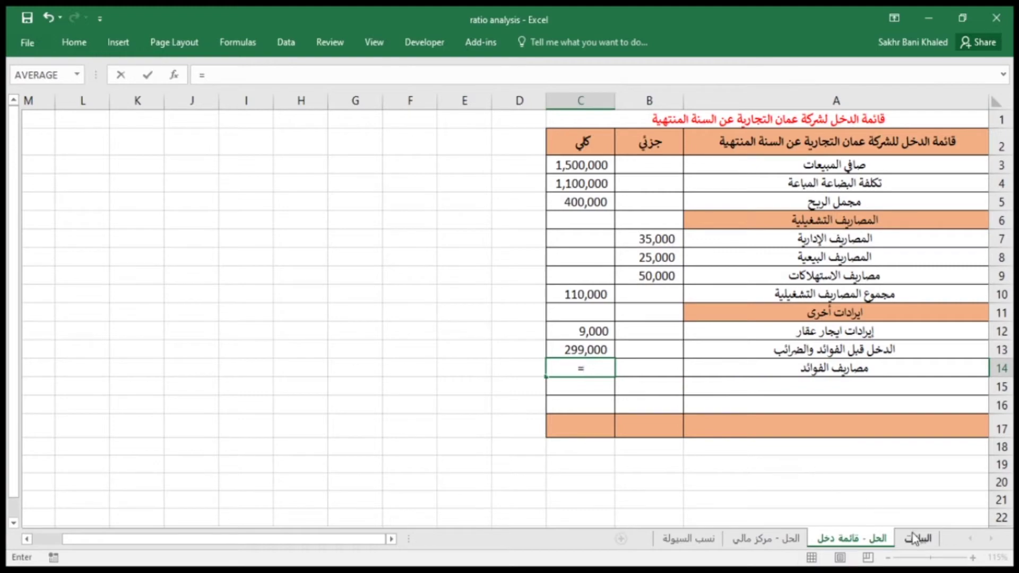
click(918, 538)
click(760, 366)
key(Return)
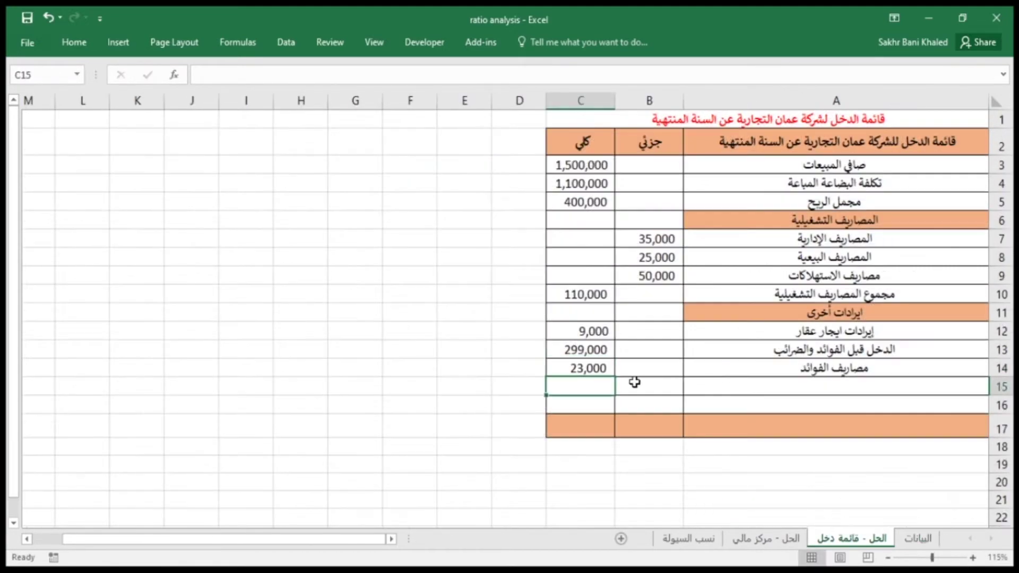
click(775, 404)
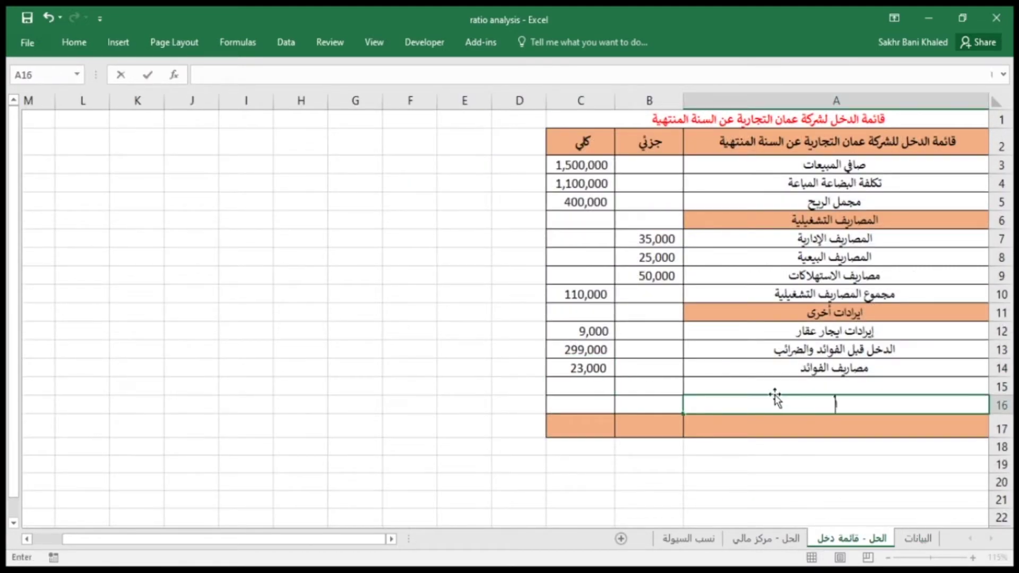
text(الدخل)
key(Escape)
Enter the label الدخل قبل الضرائب in cell A15, directly below مصاريف الفوائد
click(775, 391)
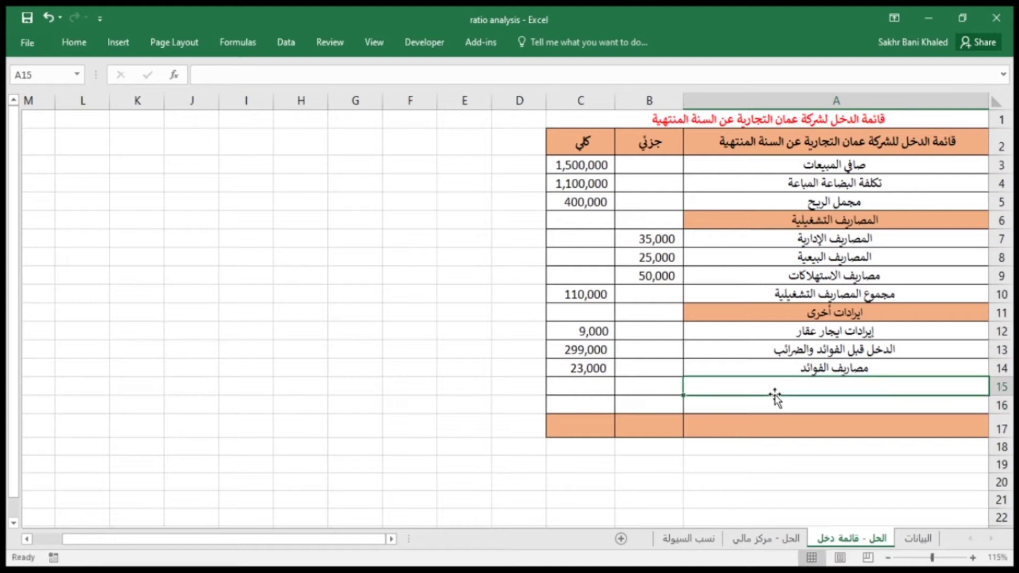
text(اتلد)
key(BackSpace)
key(BackSpace)
key(BackSpace)
text(ل)
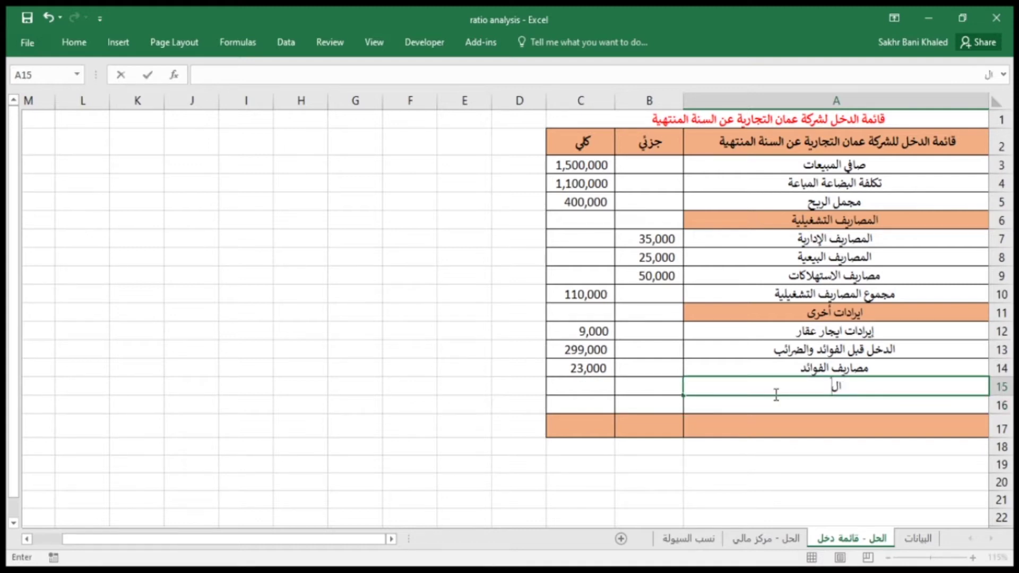
text(دخل قبل ال)
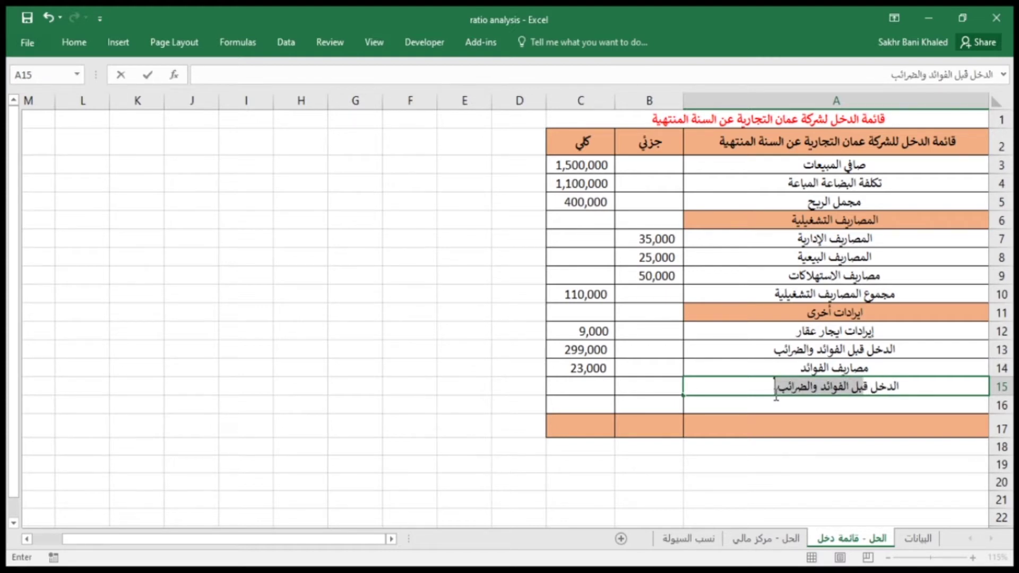
text(ض)
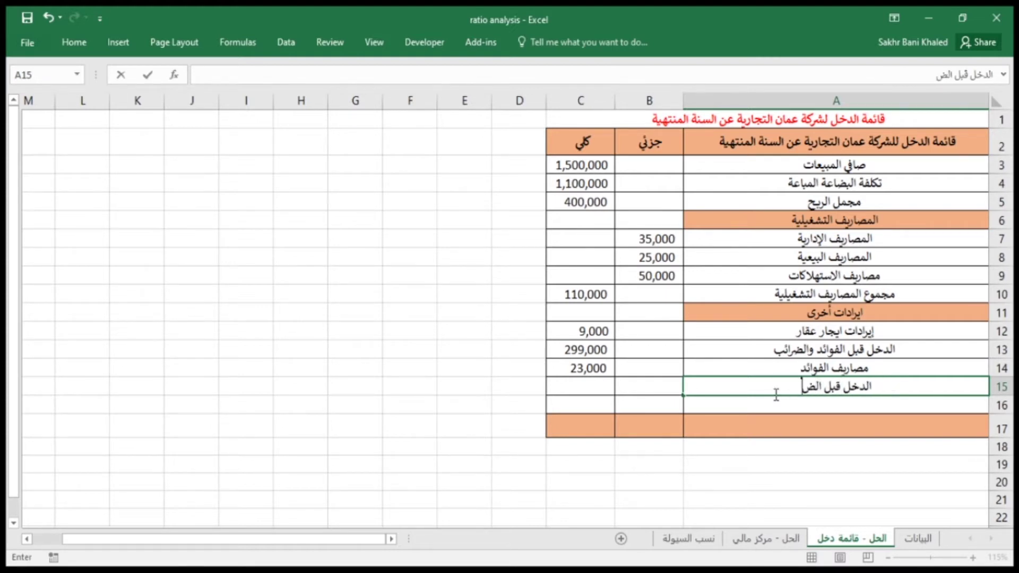
text(رائب)
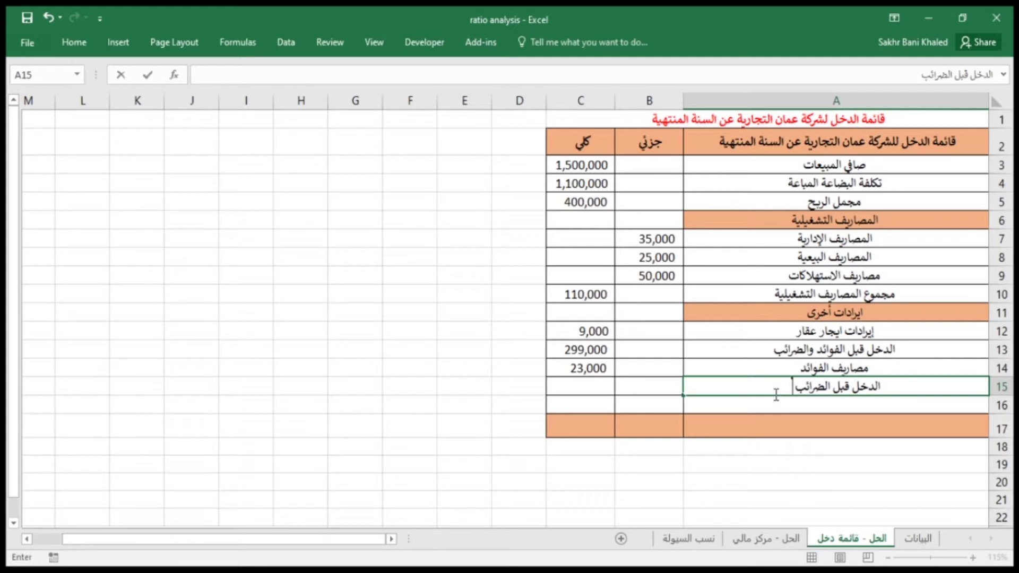
key(Return)
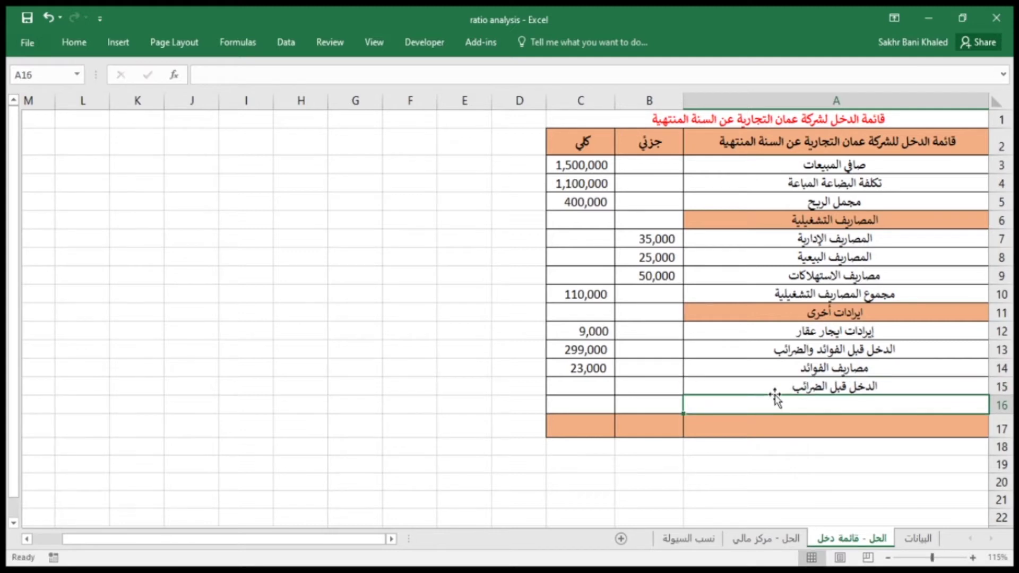
Calculate الدخل قبل الضرائب in the كلي column at C15 with the formula =C13-C14
click(566, 386)
text(=)
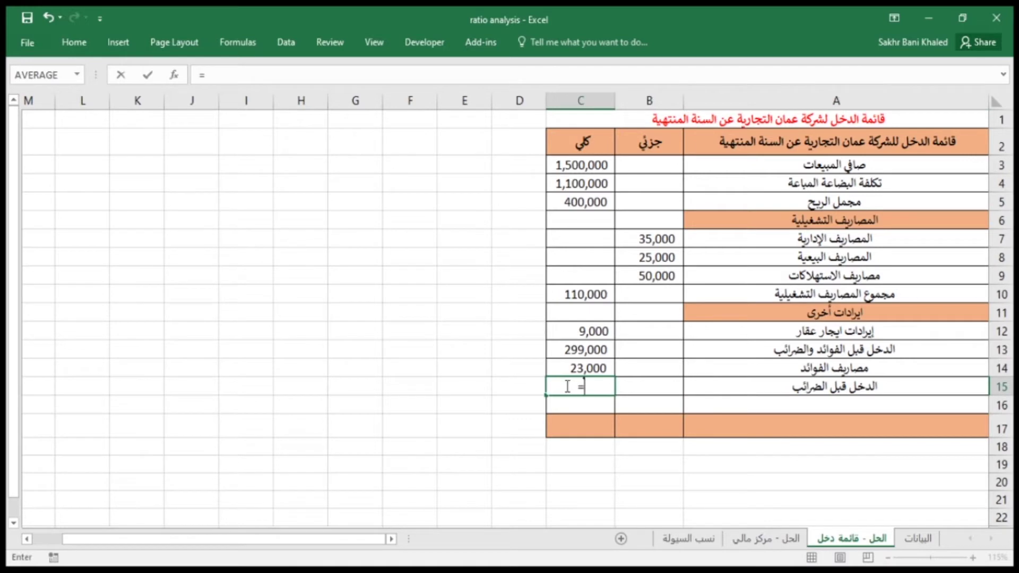
click(561, 348)
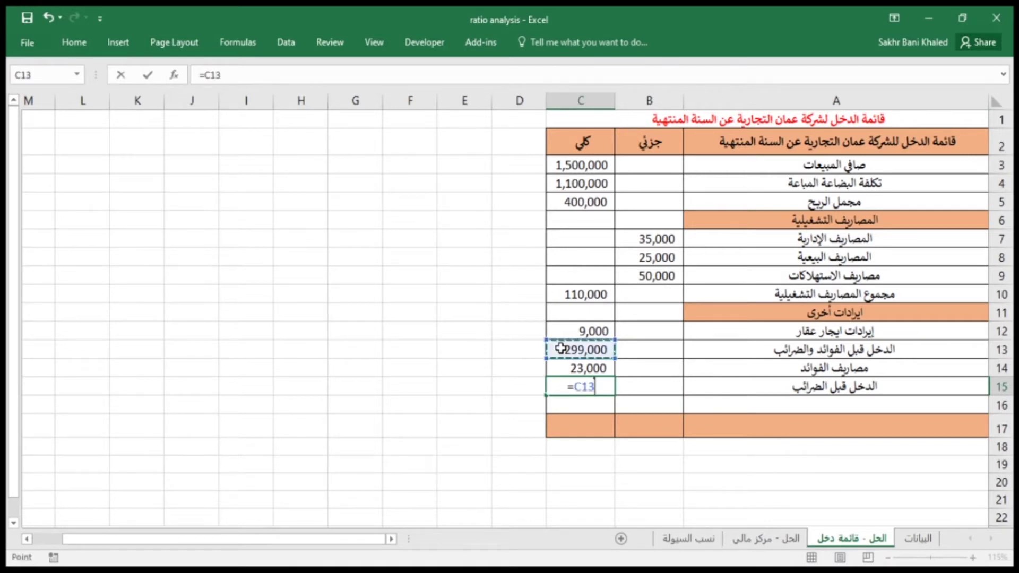
text(-)
click(589, 369)
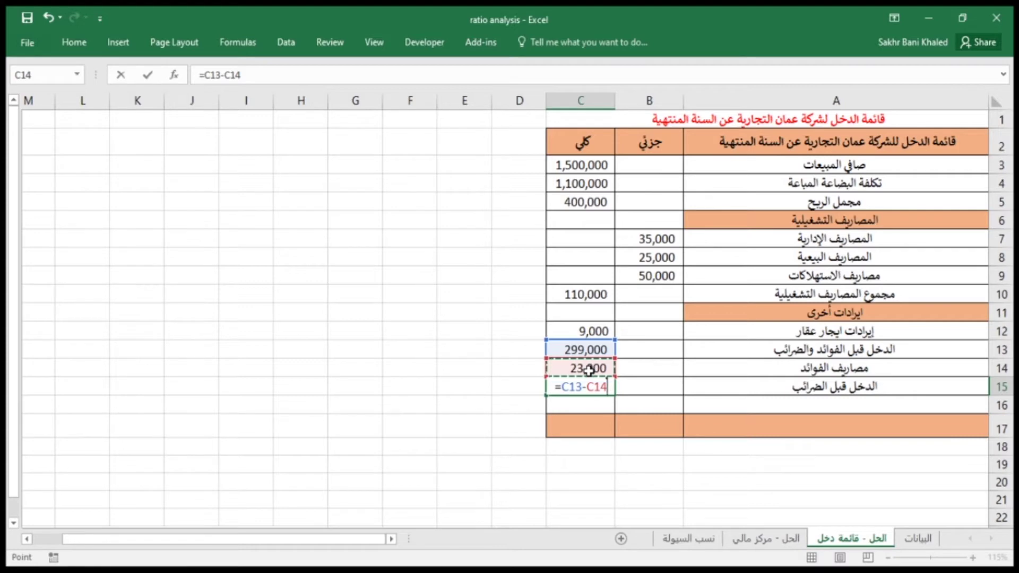
key(Return)
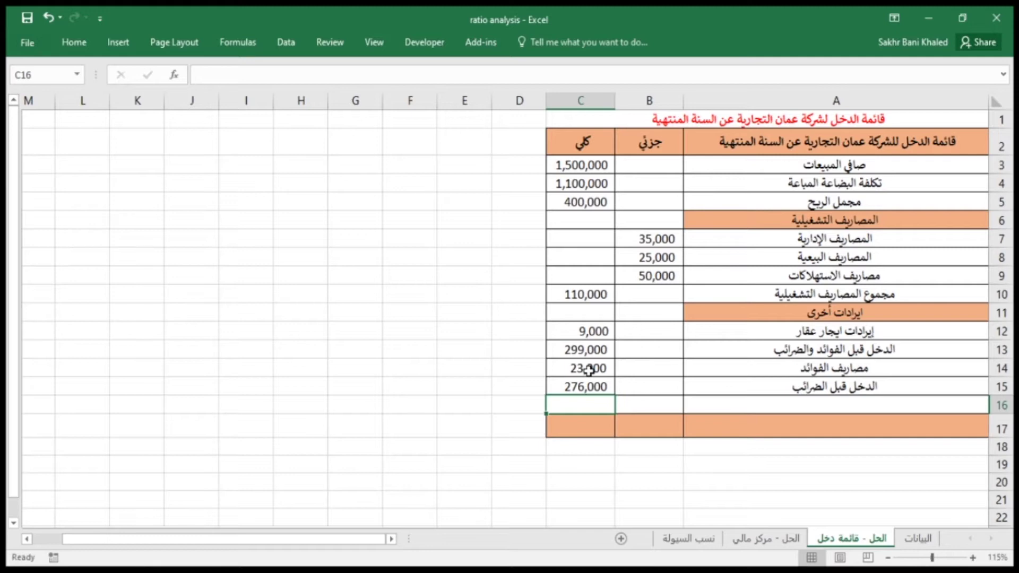
Link the label الضرائب in A16 to cell C12 of the البيانات sheet
click(919, 403)
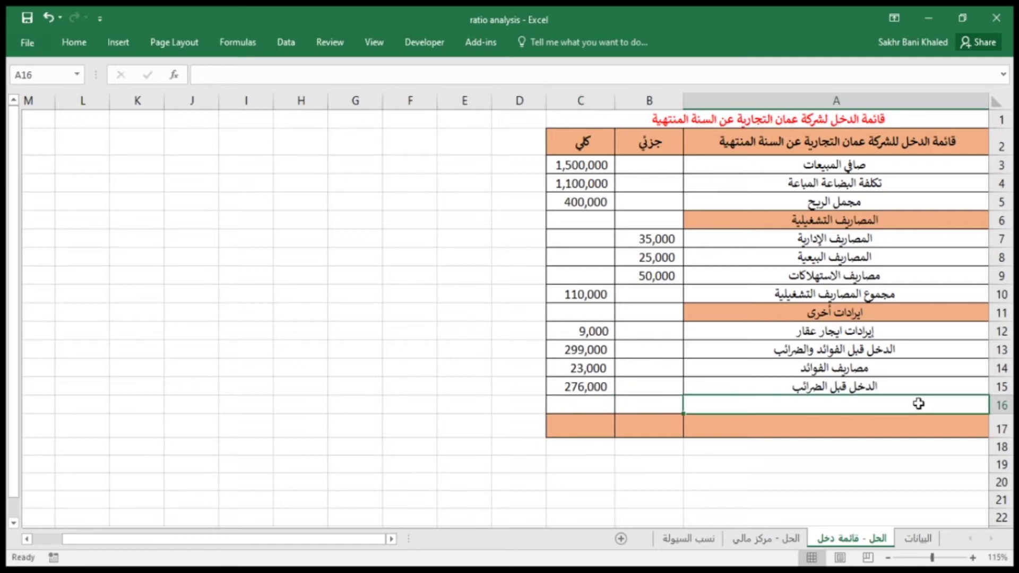
text(=)
click(919, 538)
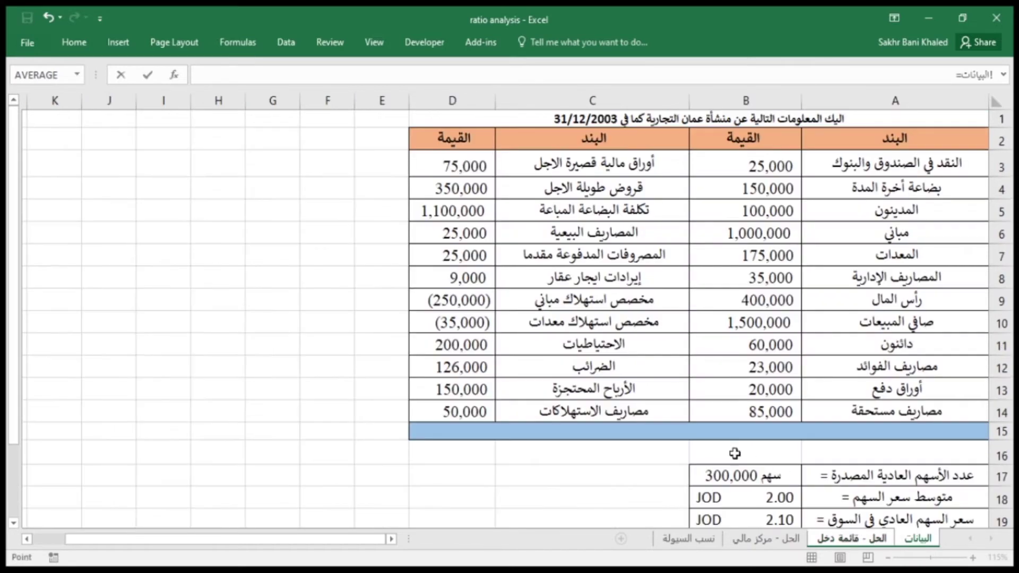
click(583, 359)
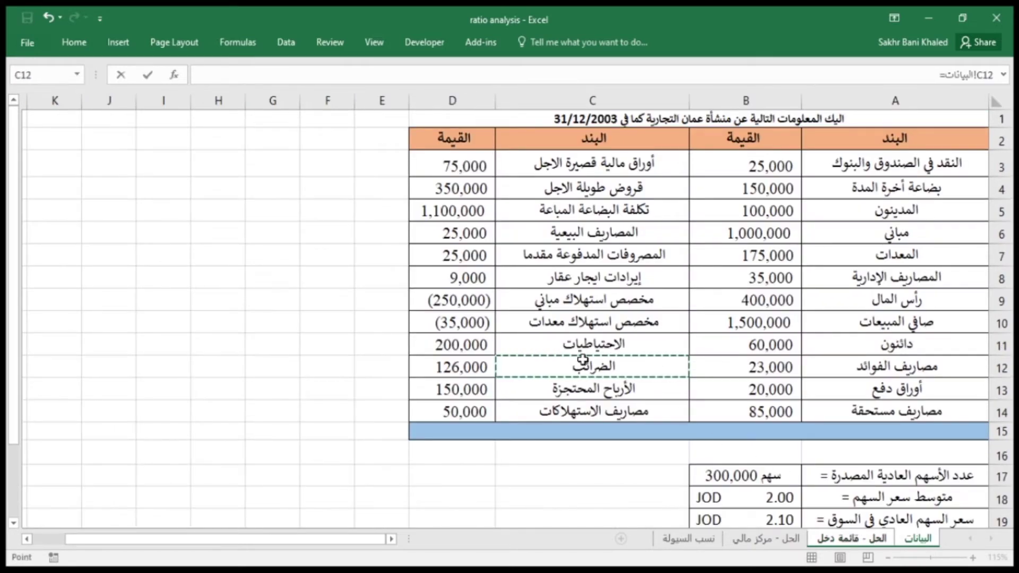
key(Return)
Link the كلي amount for الضرائب in C16 to cell D12 of the البيانات sheet
click(586, 402)
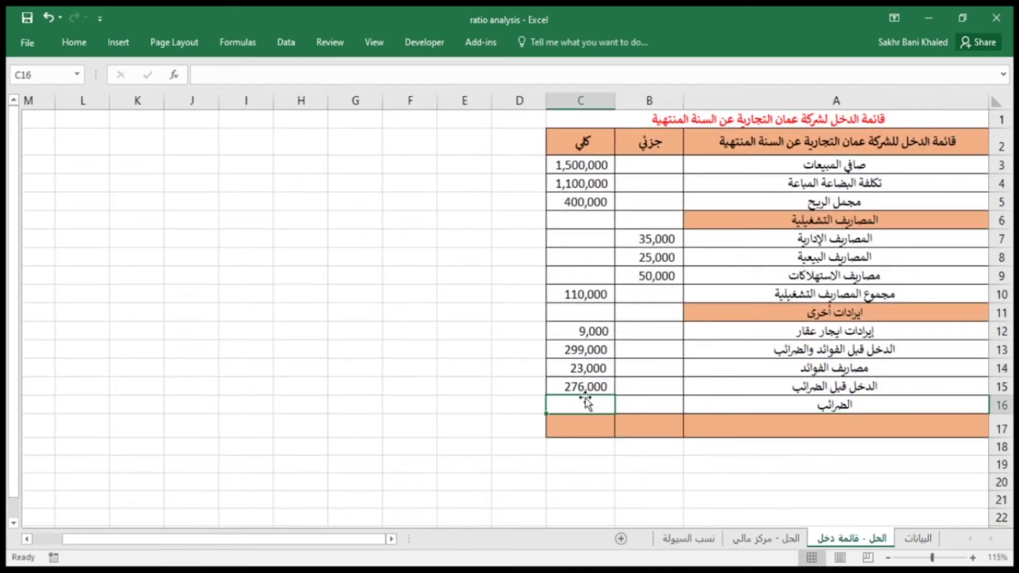
text(=)
click(919, 538)
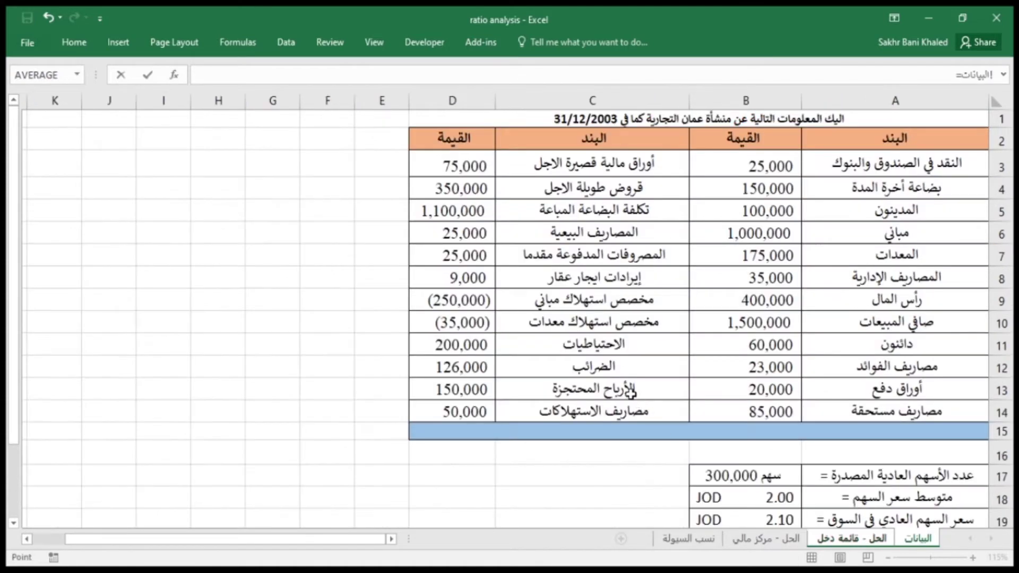
click(470, 366)
key(Return)
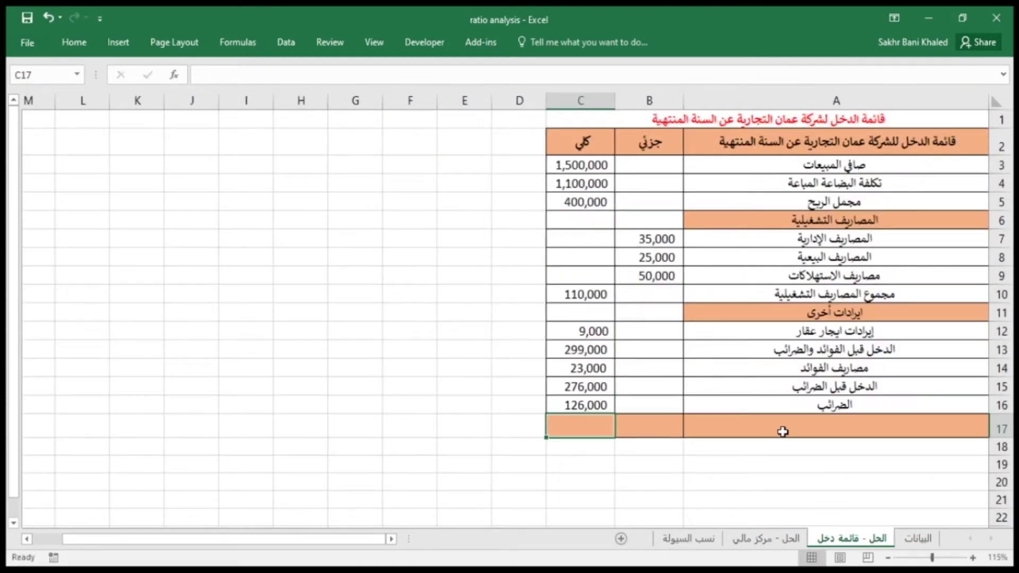
Enter the label صافي الدخل السنوي in cell A17, directly below الضرائب
click(791, 422)
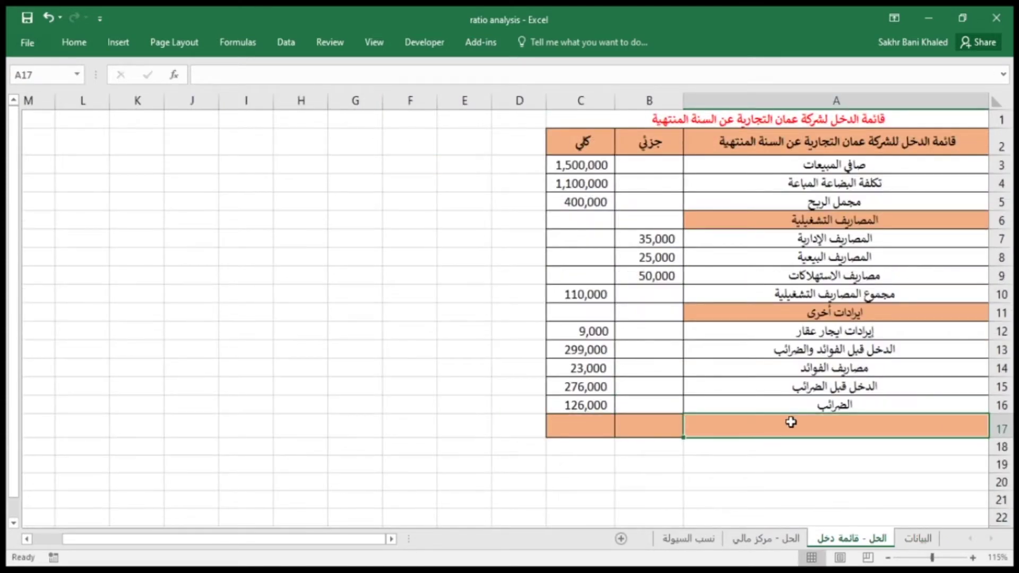
text(صافي الدخ)
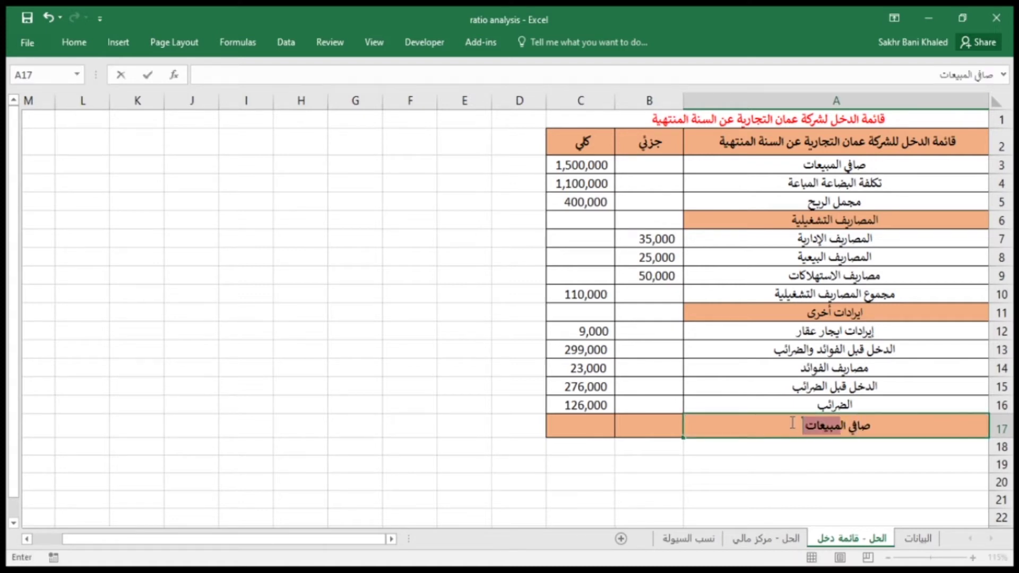
text(ل السنوي)
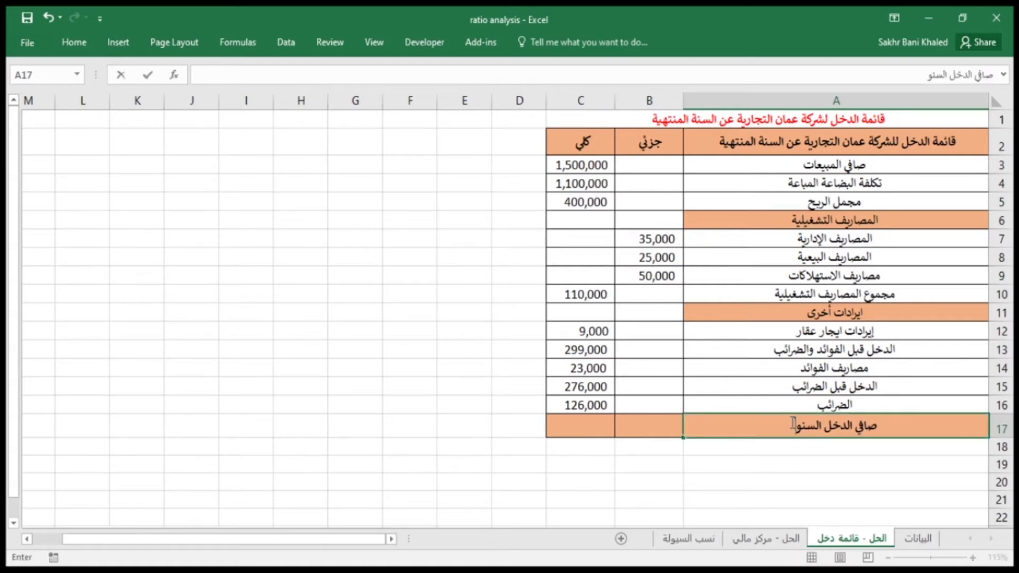
Calculate صافي الدخل السنوي in the كلي column at C17 with the formula =C15-C16, and save the workbook
click(589, 427)
text(=)
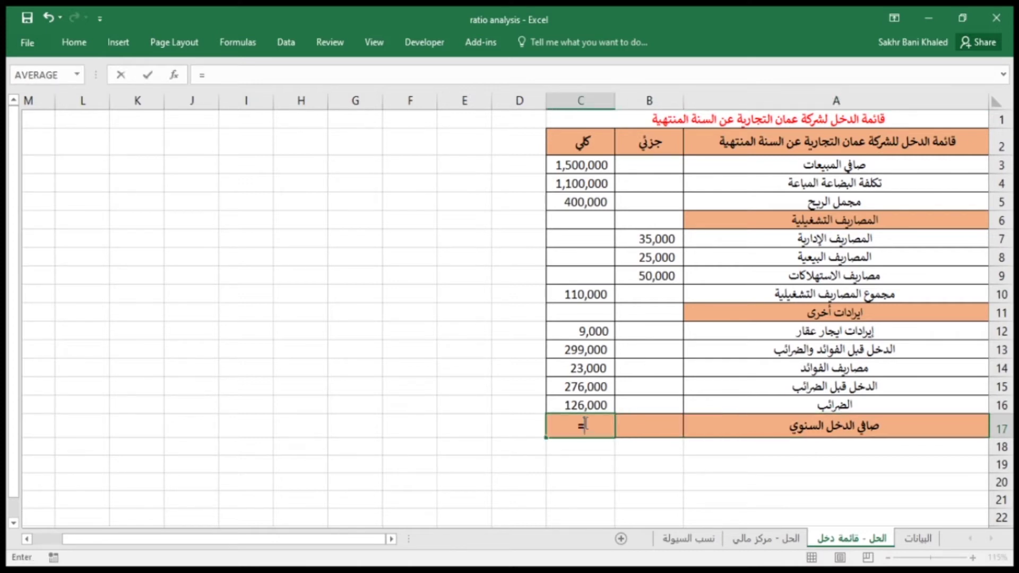
click(573, 392)
text(-)
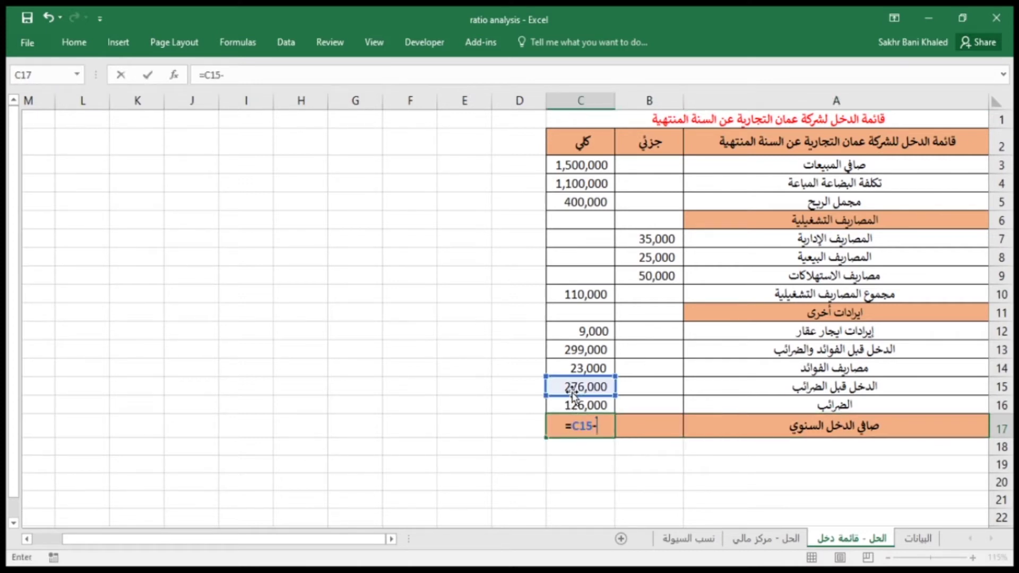
click(574, 402)
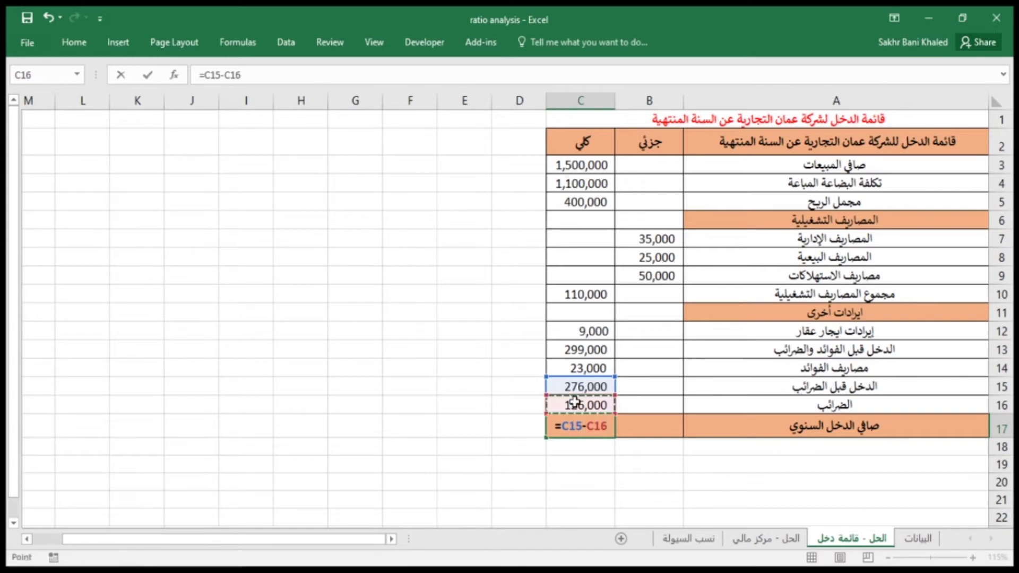
key(Return)
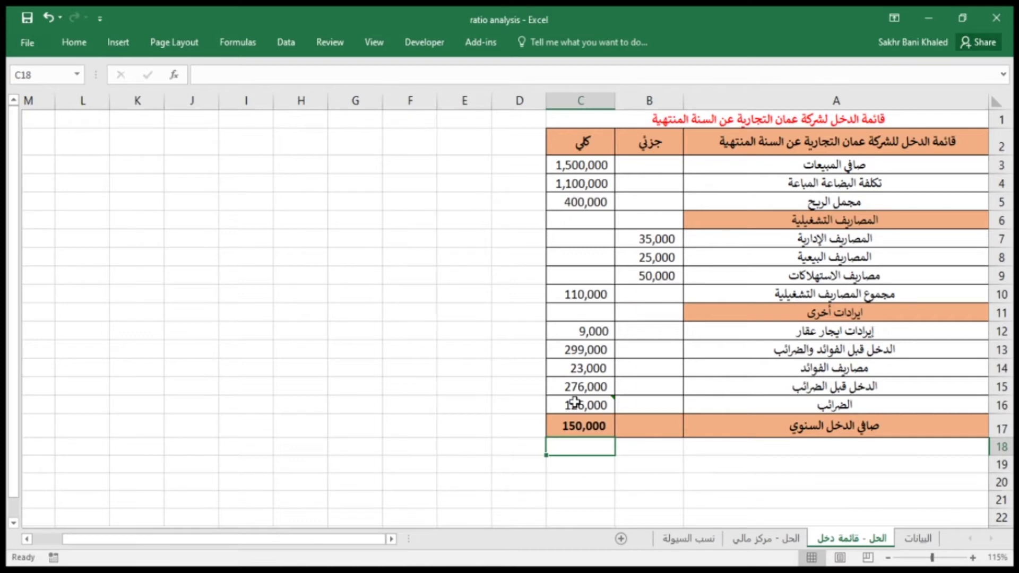
click(27, 18)
Enter the label الأصول المتداولة in cell A3 of the الحل - مركز مالي sheet, under the الأصول heading
click(792, 538)
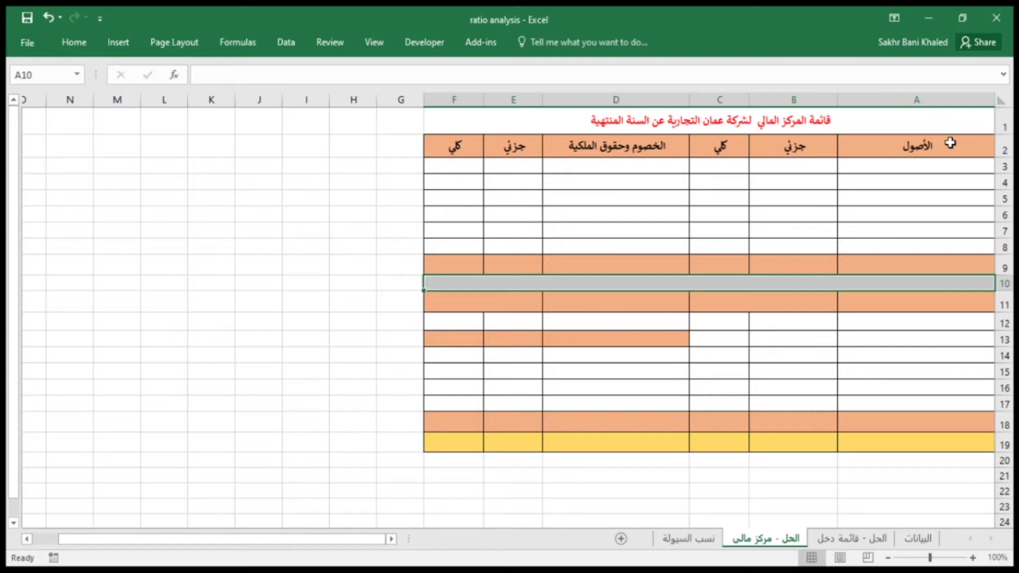
click(900, 171)
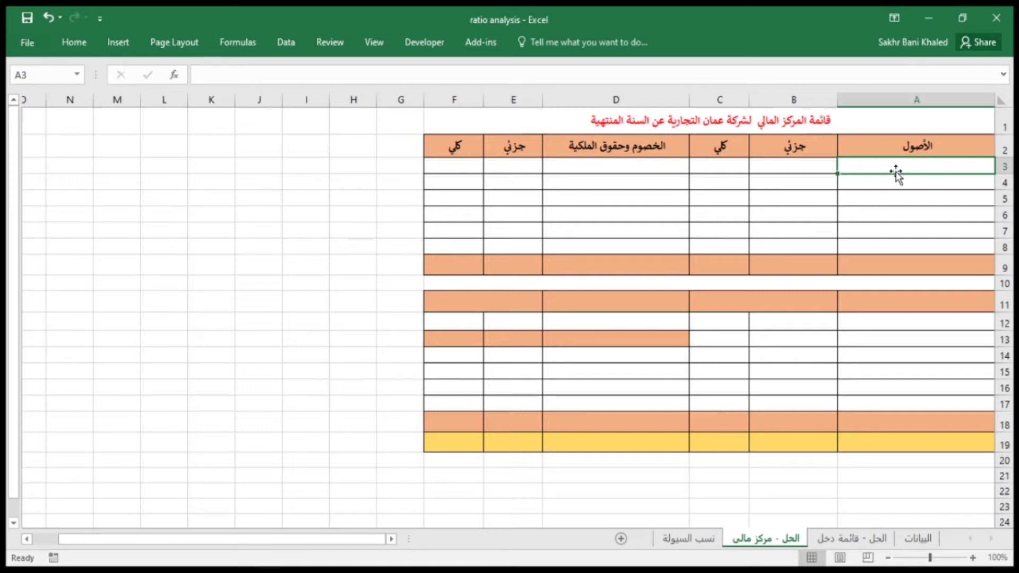
text(الاص)
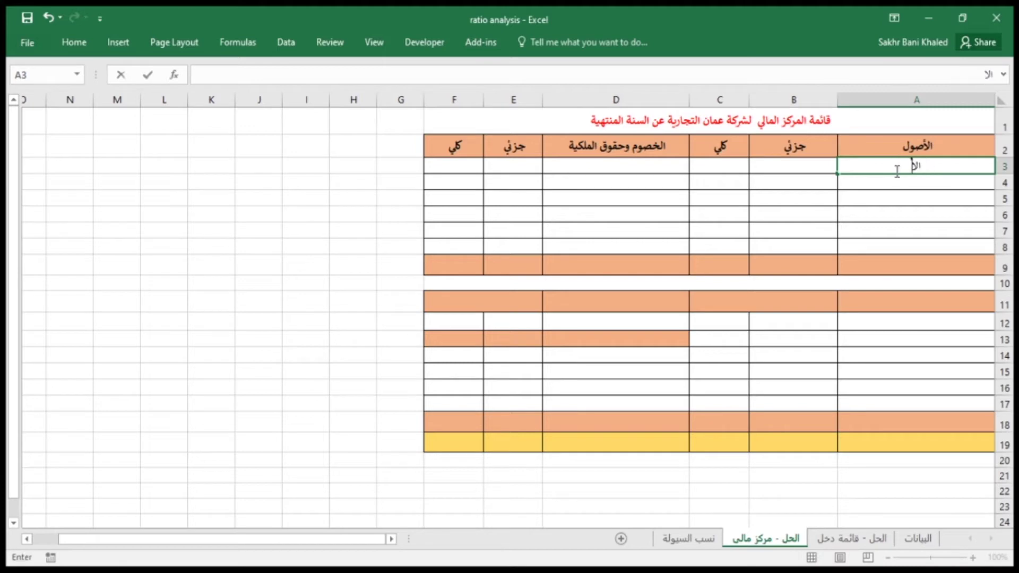
key(BackSpace)
key(BackSpace)
text(أصول ال)
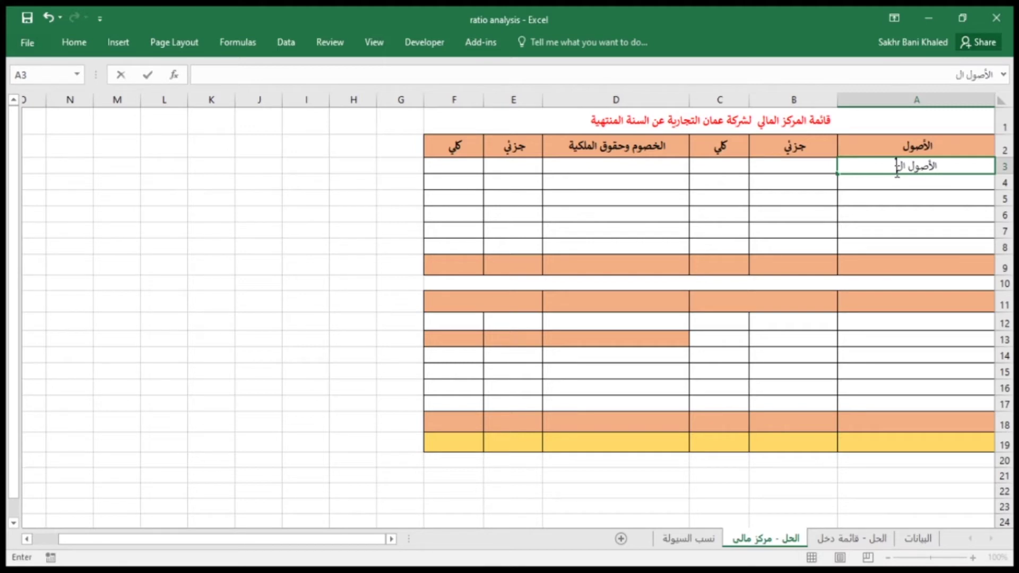
text(متداولة)
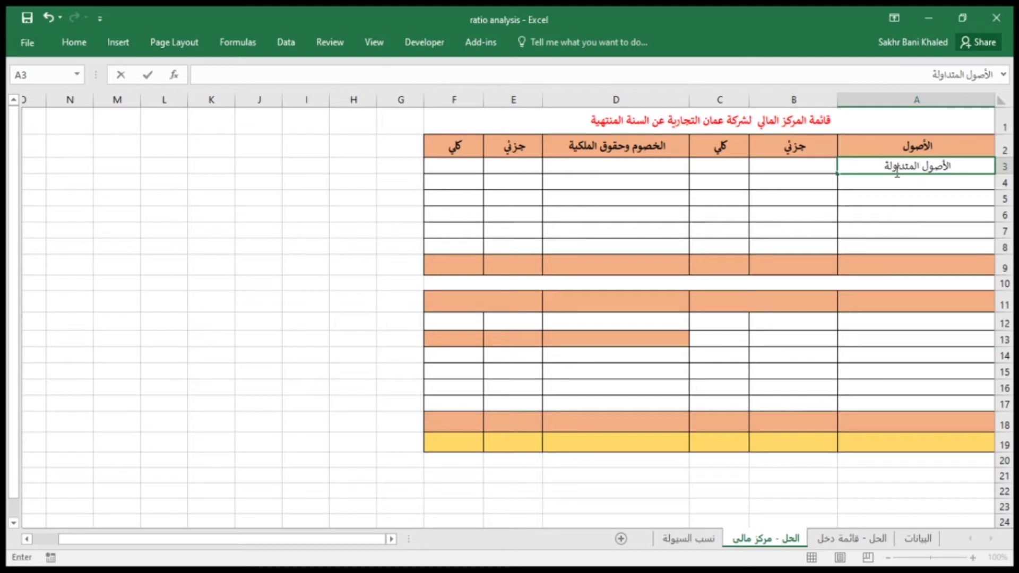
key(Return)
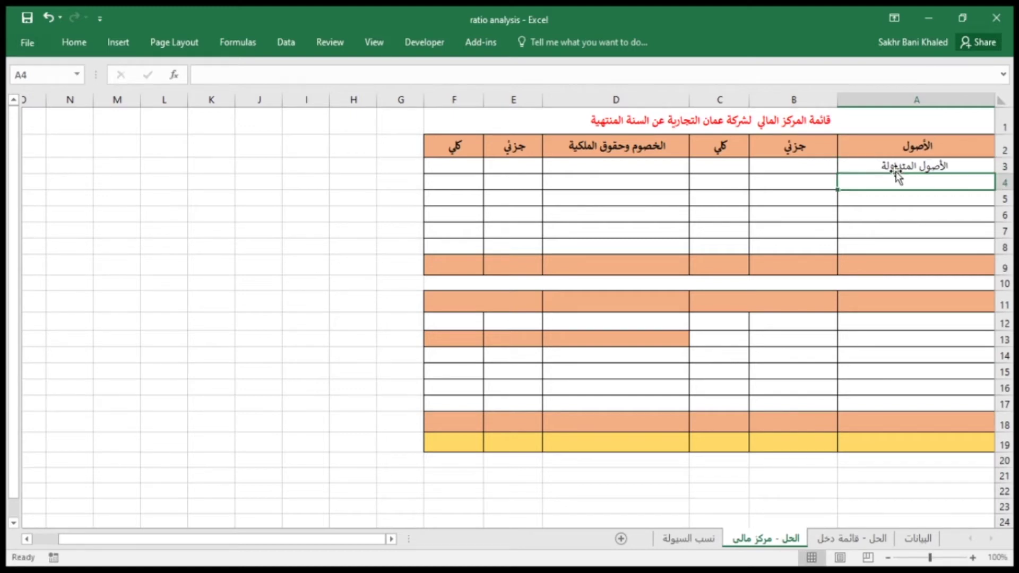
Link A4 to النقد في الصندوق والبنوك in cell A3 of the البيانات sheet and fill the link across to B4 for its amount
text(=)
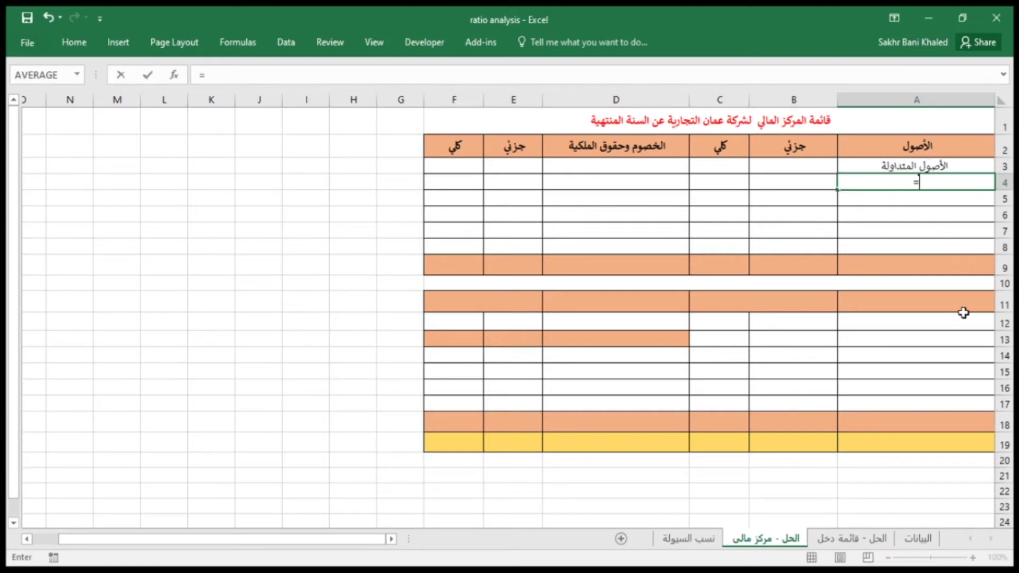
click(913, 540)
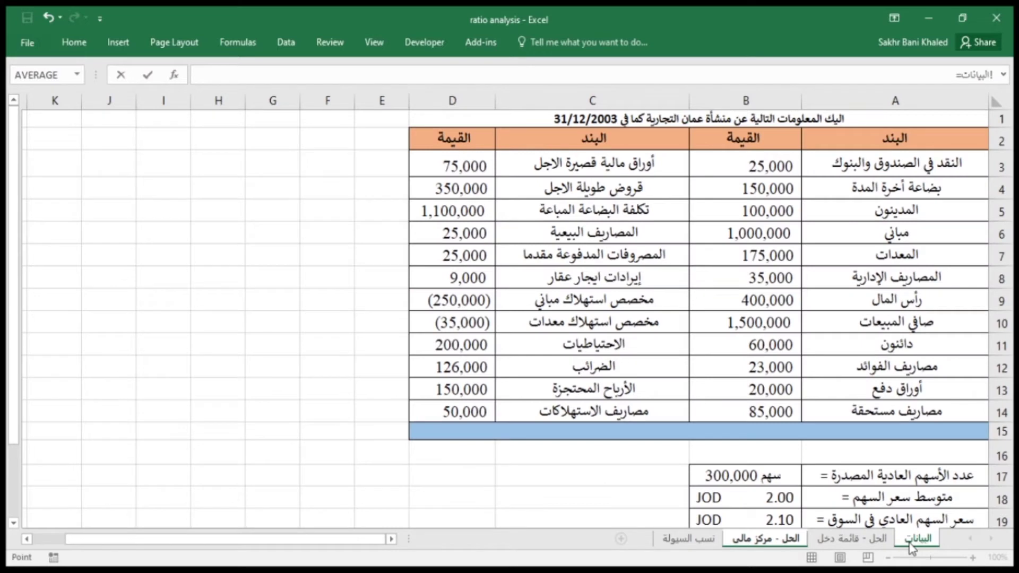
click(894, 158)
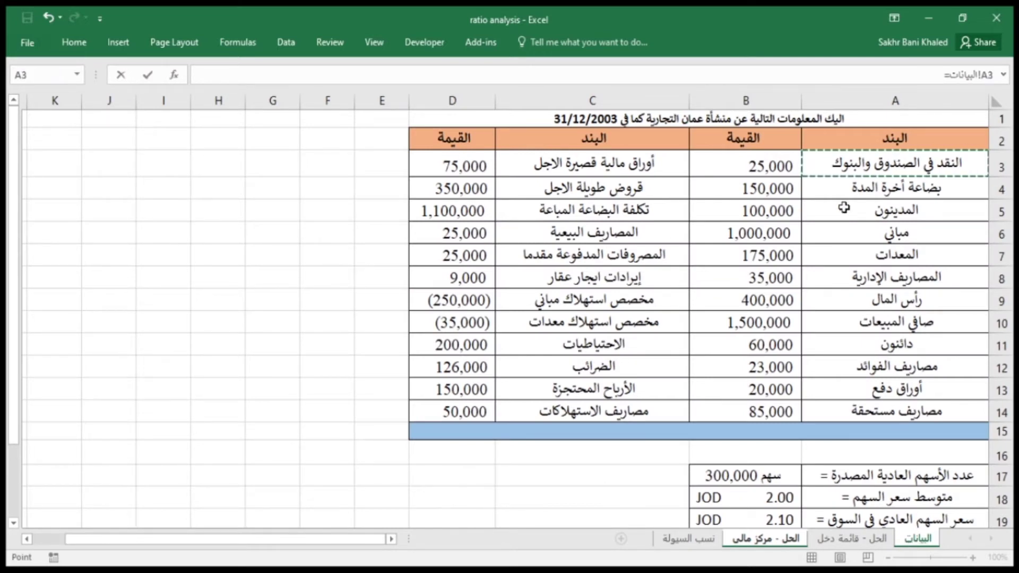
key(Return)
click(814, 184)
click(845, 186)
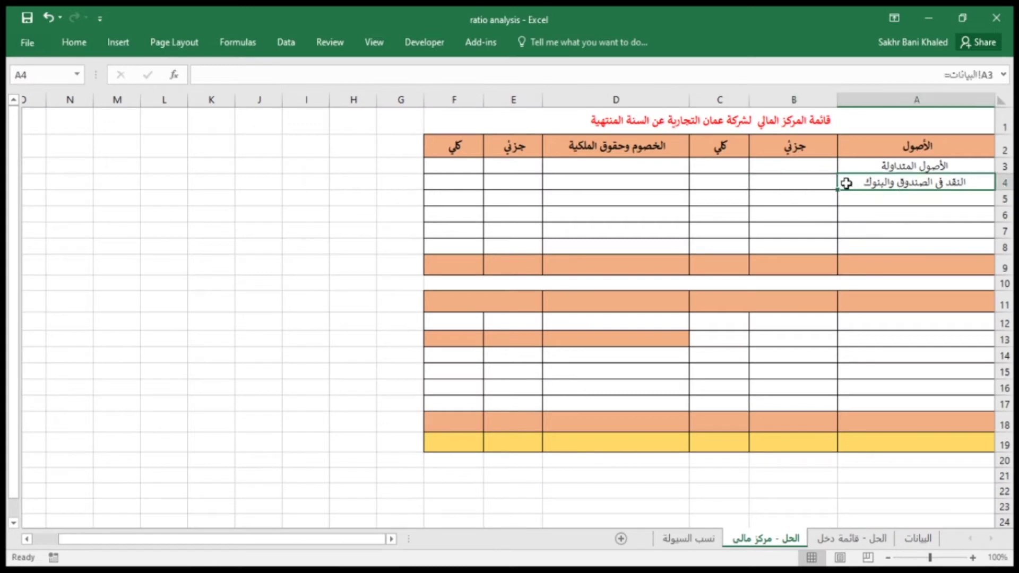
drag(794, 200, 794, 200)
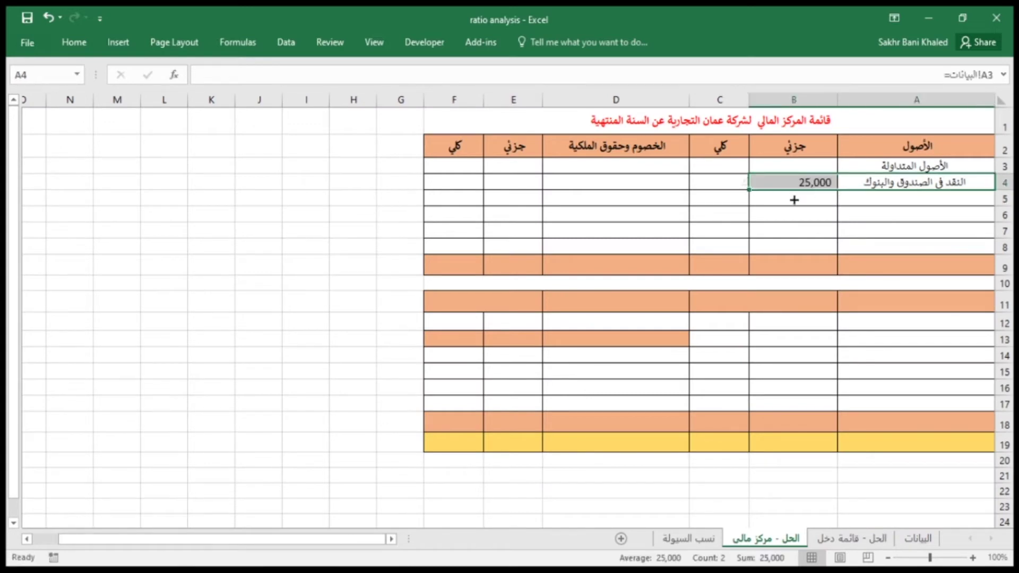
Link A5 to أوراق مالية قصيرة الاجل in cell C3 of the البيانات sheet and fill the link across to B5 for its amount
click(894, 198)
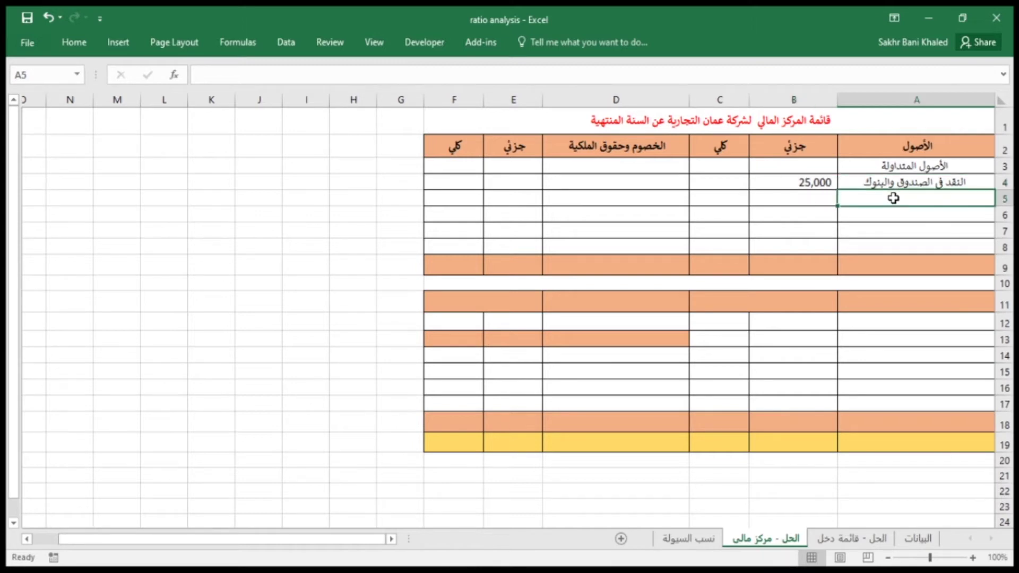
text(=)
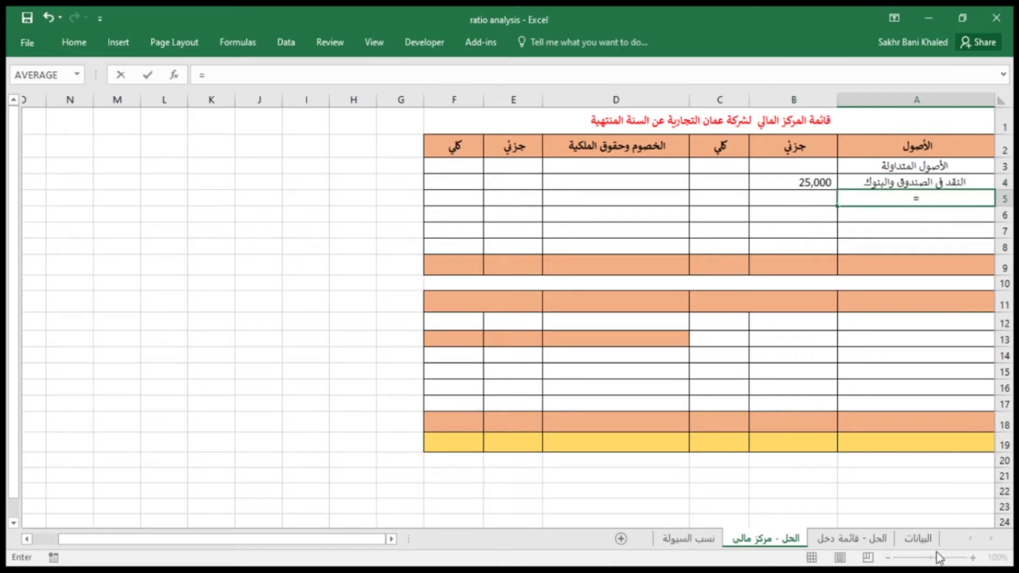
click(918, 539)
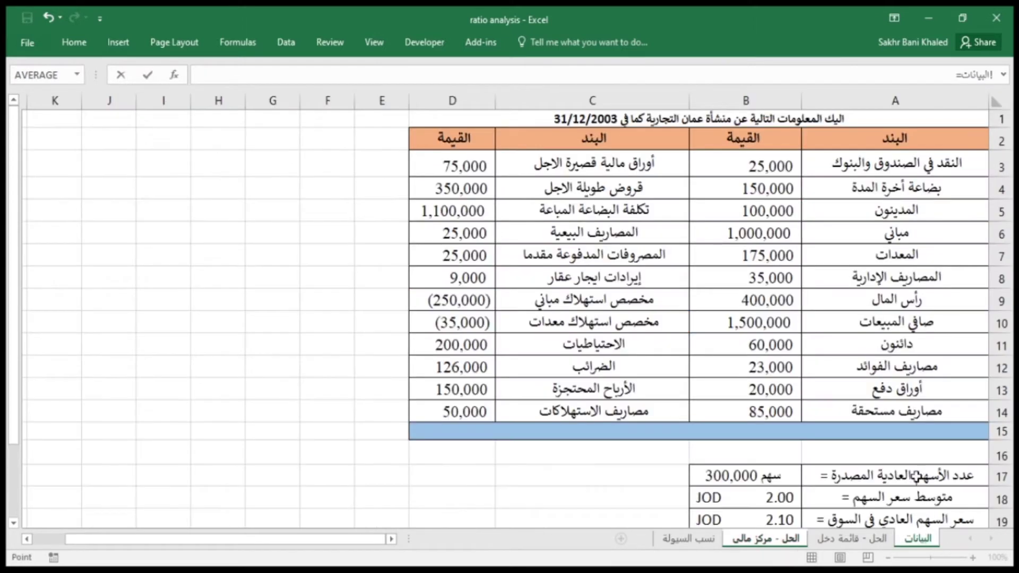
click(613, 166)
key(Return)
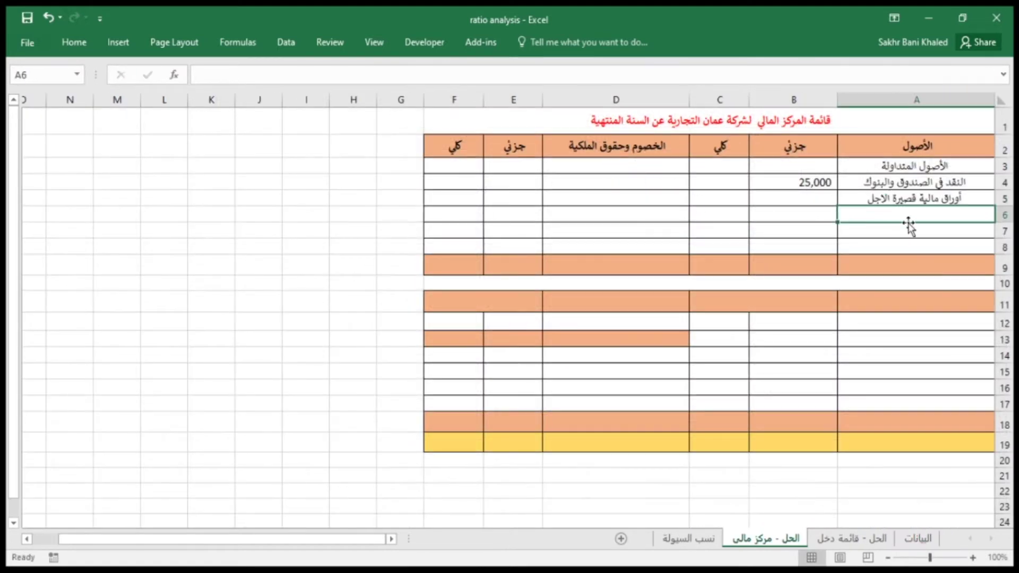
click(908, 200)
drag(838, 204, 786, 210)
Link A6 to المدينون in cell A5 of the البيانات sheet and fill the link across to B6 for its amount
click(894, 219)
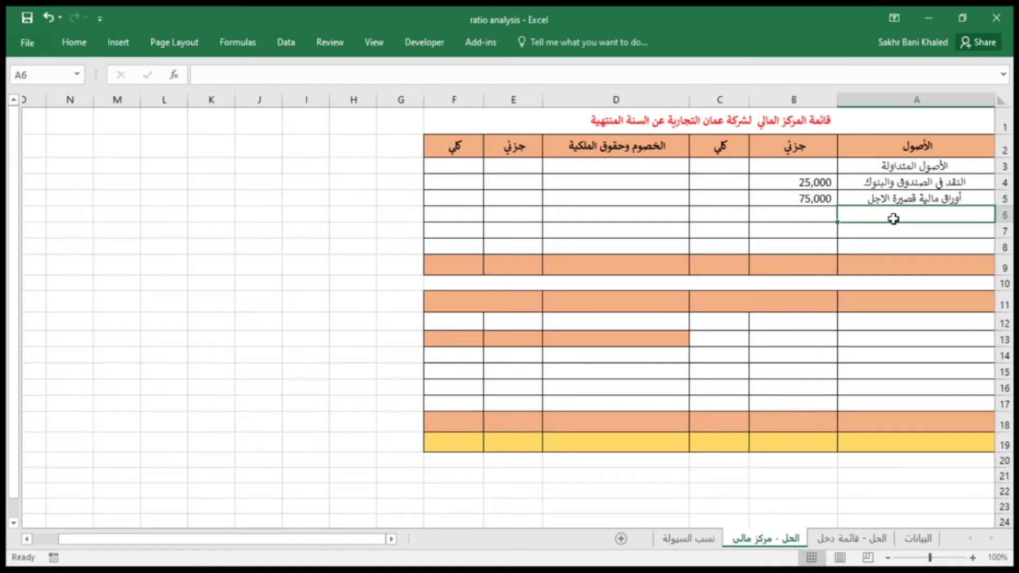
text(=)
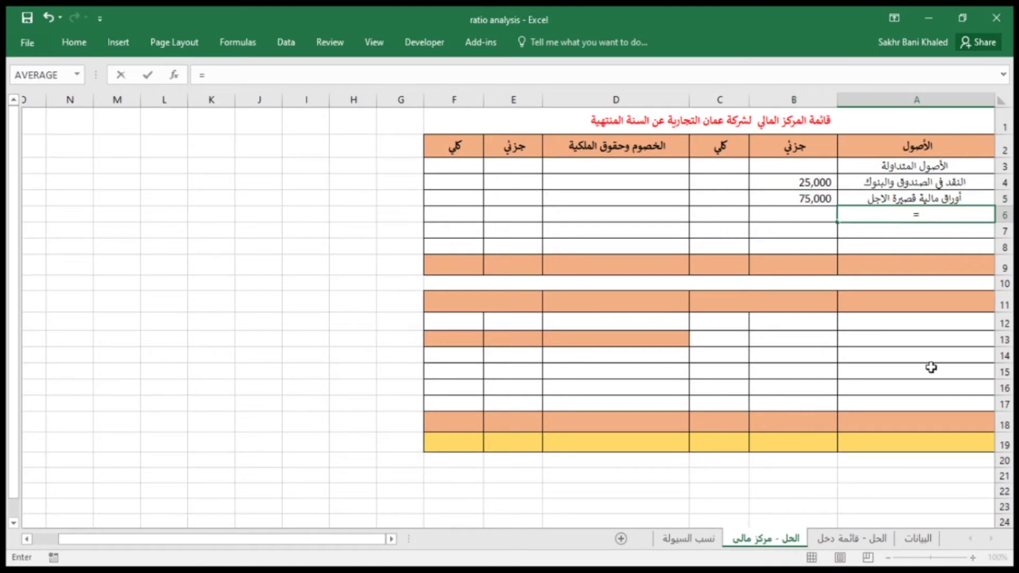
click(915, 541)
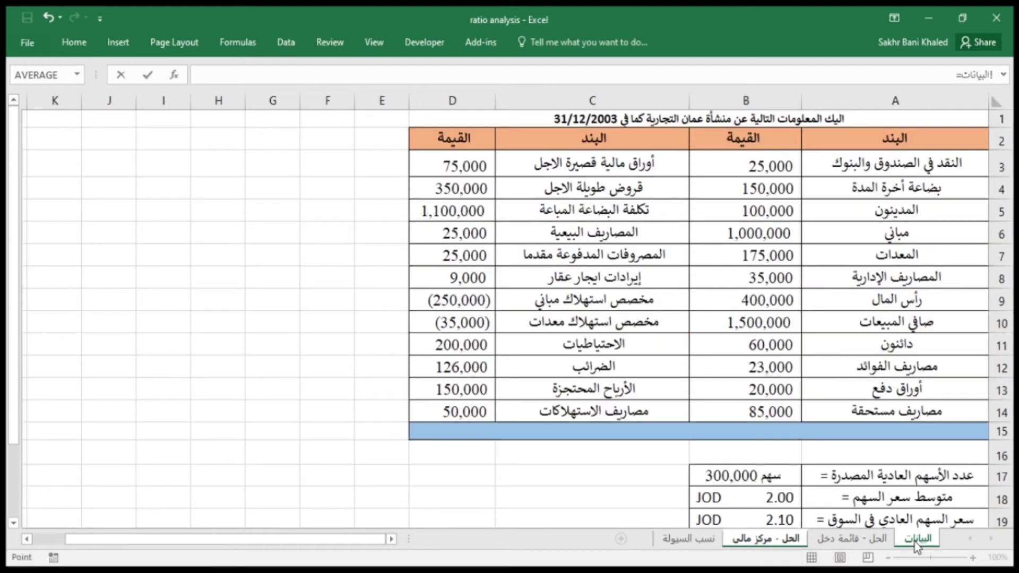
click(888, 212)
key(Return)
click(876, 211)
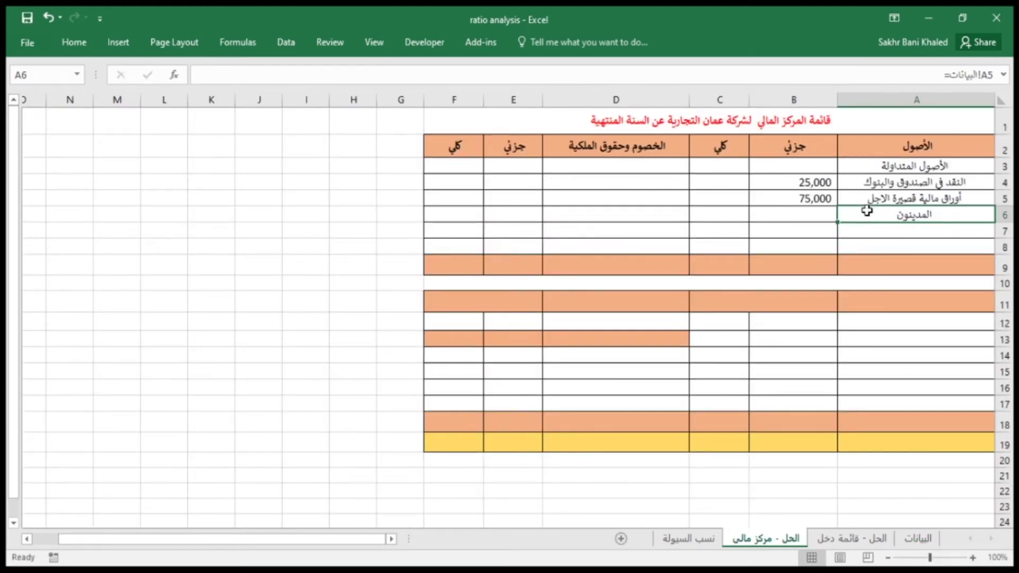
drag(837, 223, 789, 216)
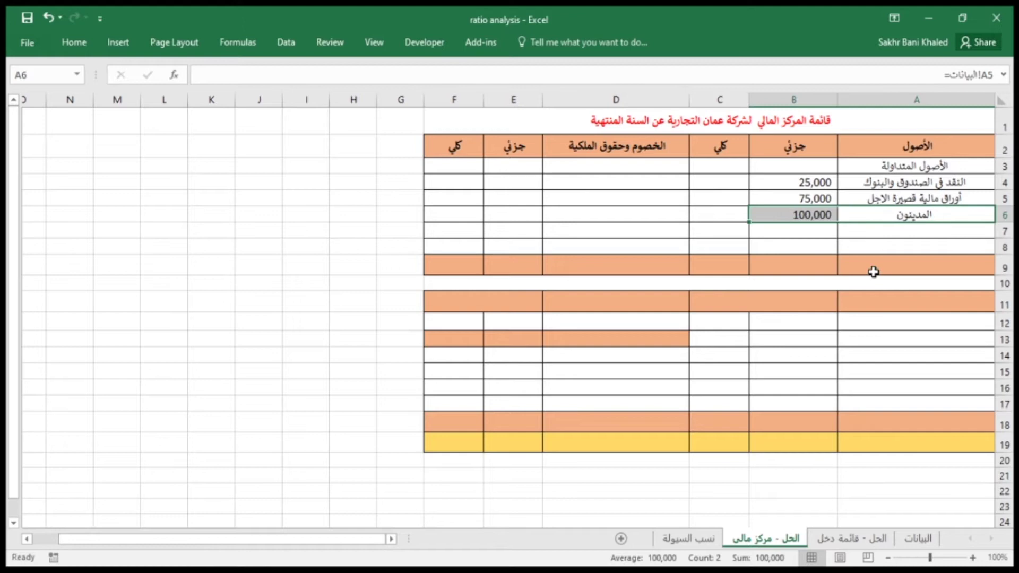
Link A7 to بضاعة أخرة المدة in cell A4 of the البيانات sheet and fill the link across to B7 for its amount
click(899, 232)
text(=)
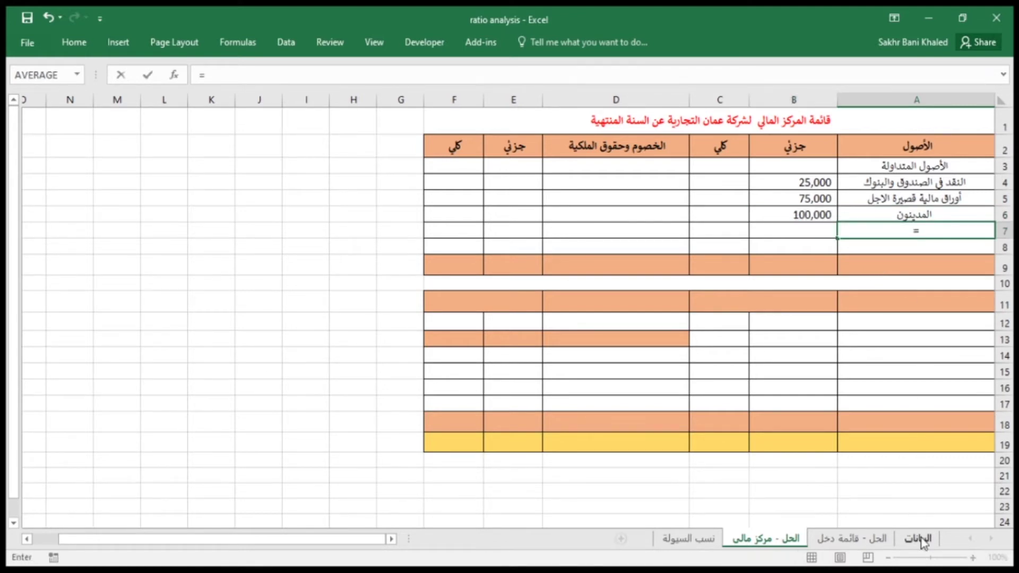
click(918, 539)
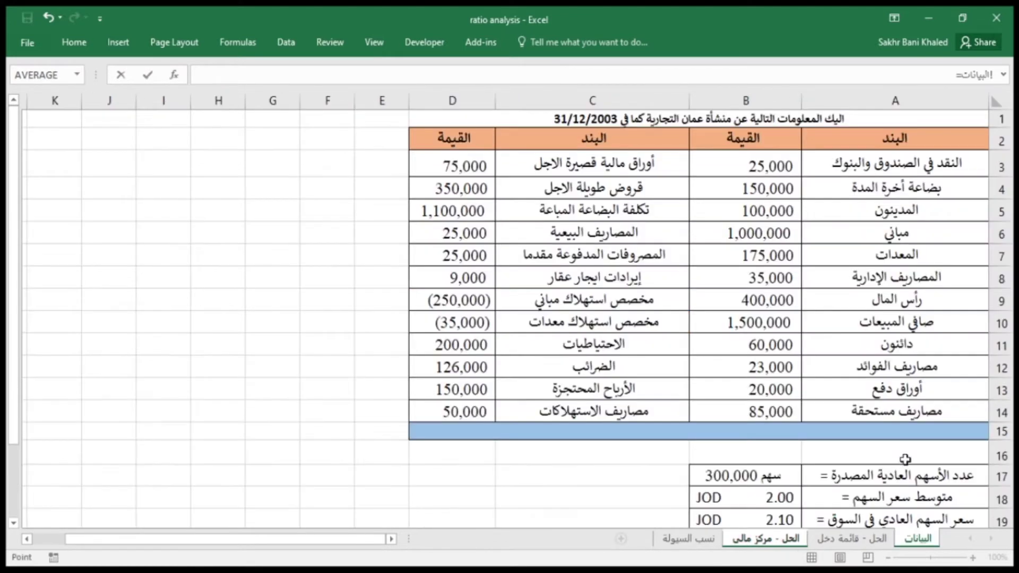
click(893, 192)
key(Return)
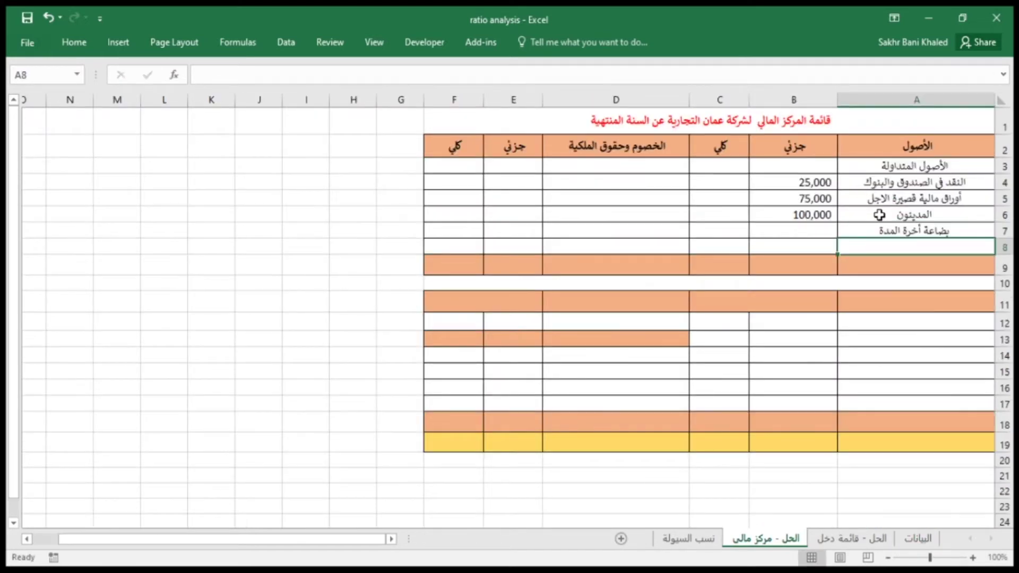
click(881, 231)
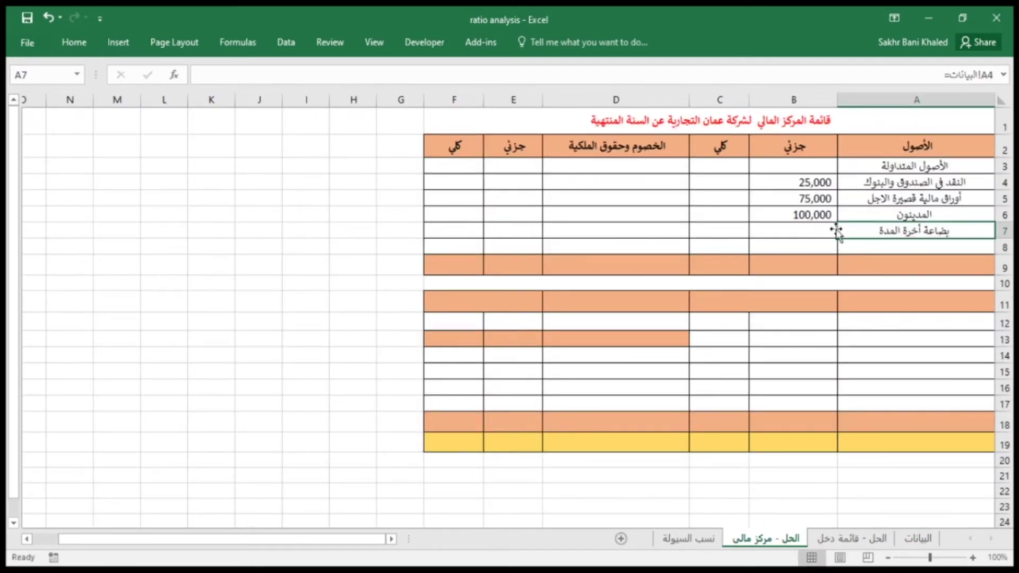
drag(838, 238, 786, 240)
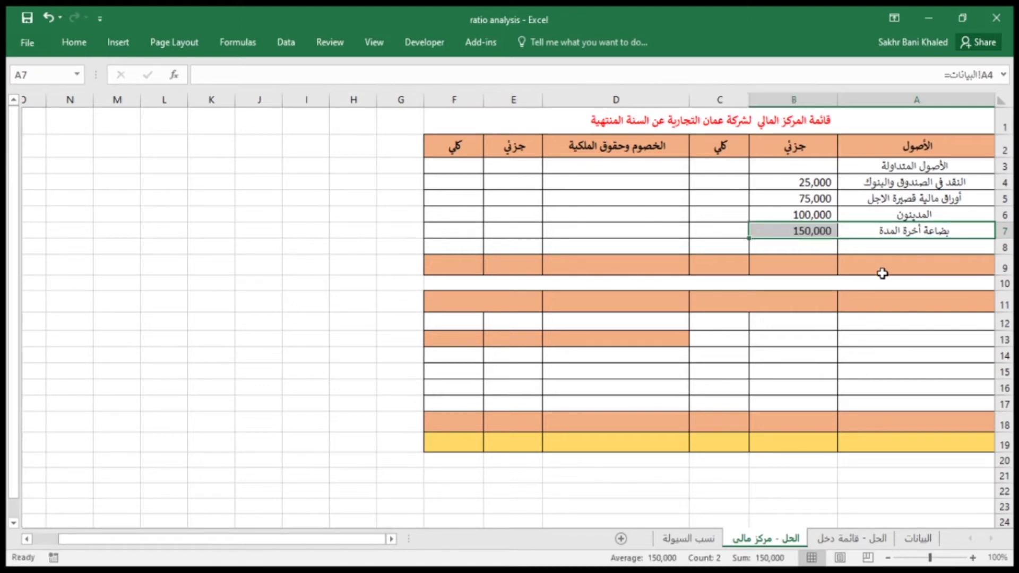
Link A8 to المصروفات المدفوعة مقدما in cell C7 of the البيانات sheet and fill the link across to B8 for its amount
click(925, 246)
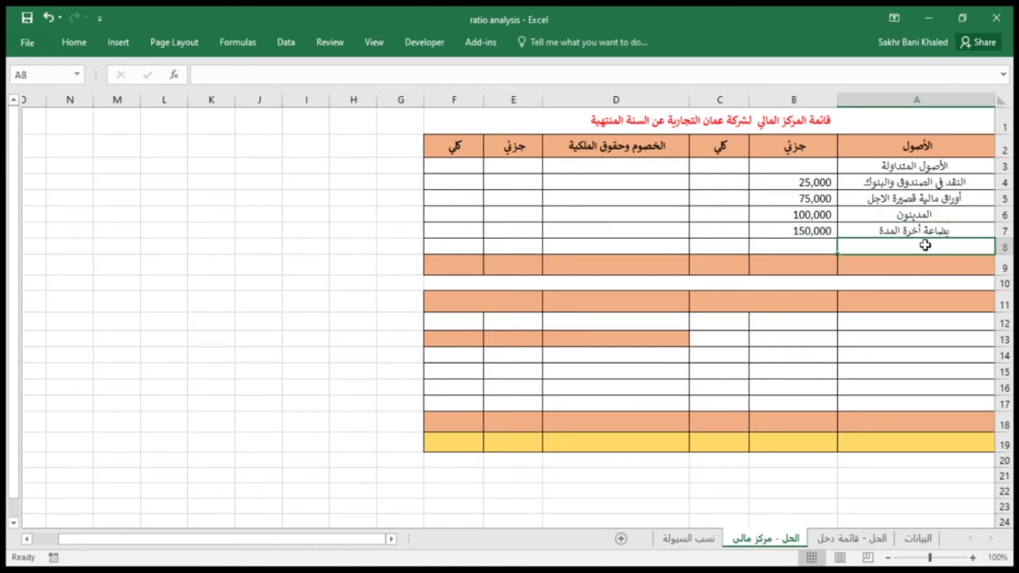
text(=)
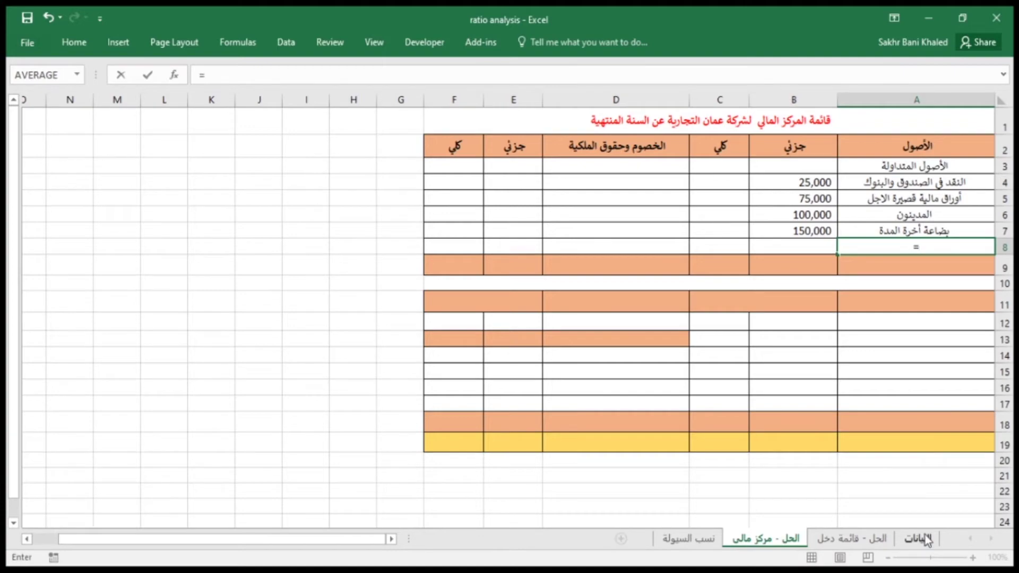
click(926, 535)
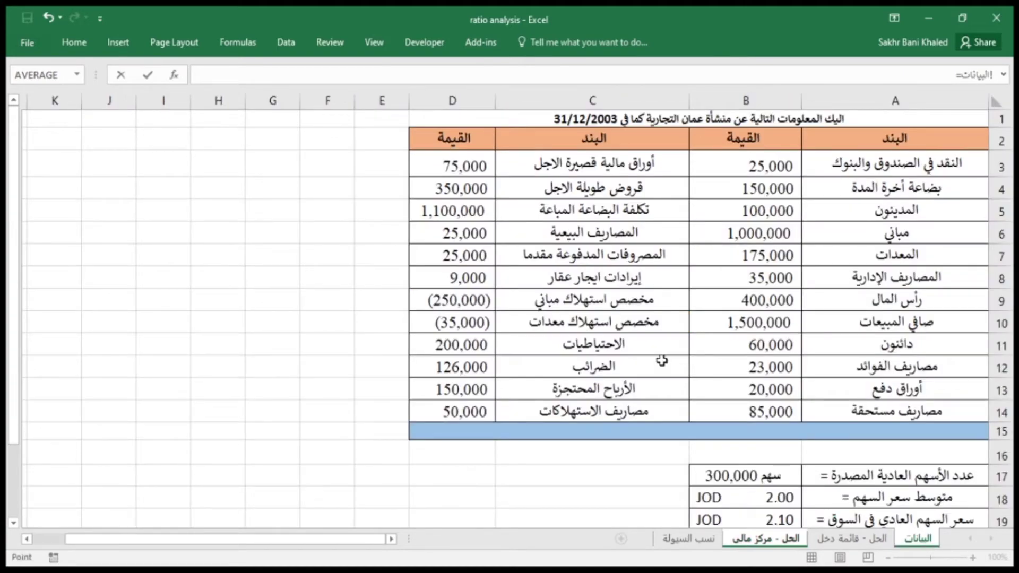
click(629, 257)
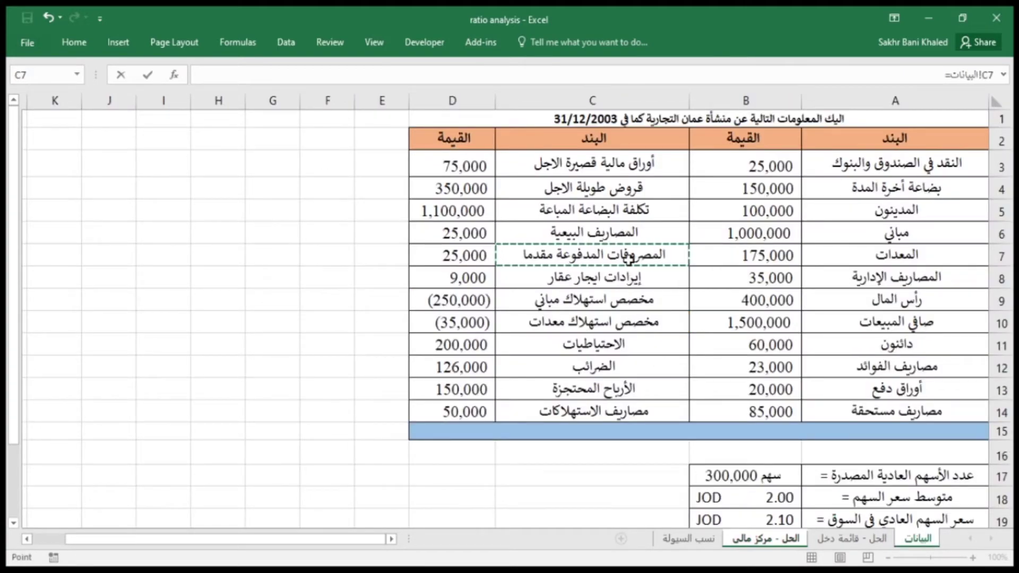
key(Return)
click(846, 247)
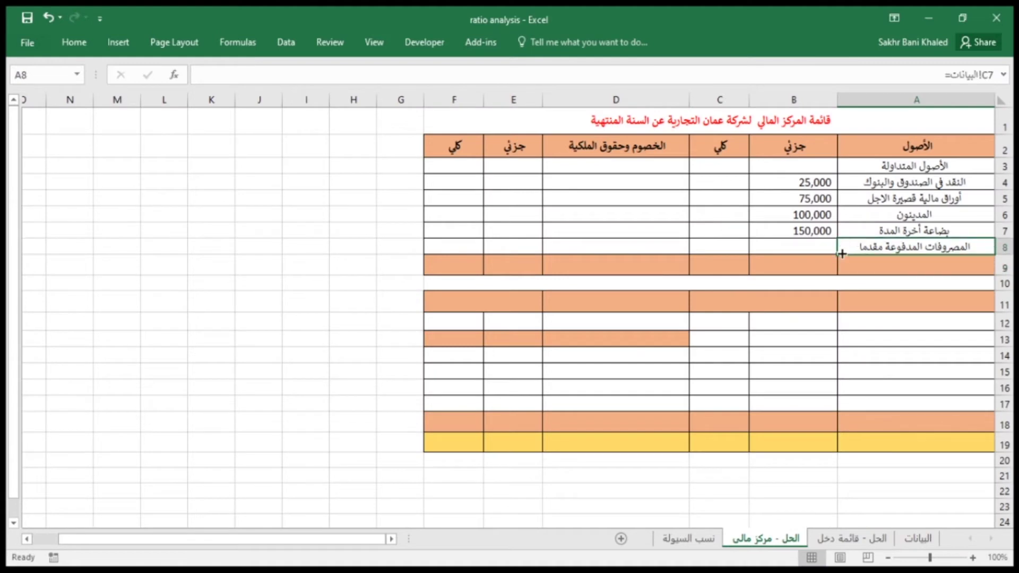
drag(842, 254, 791, 256)
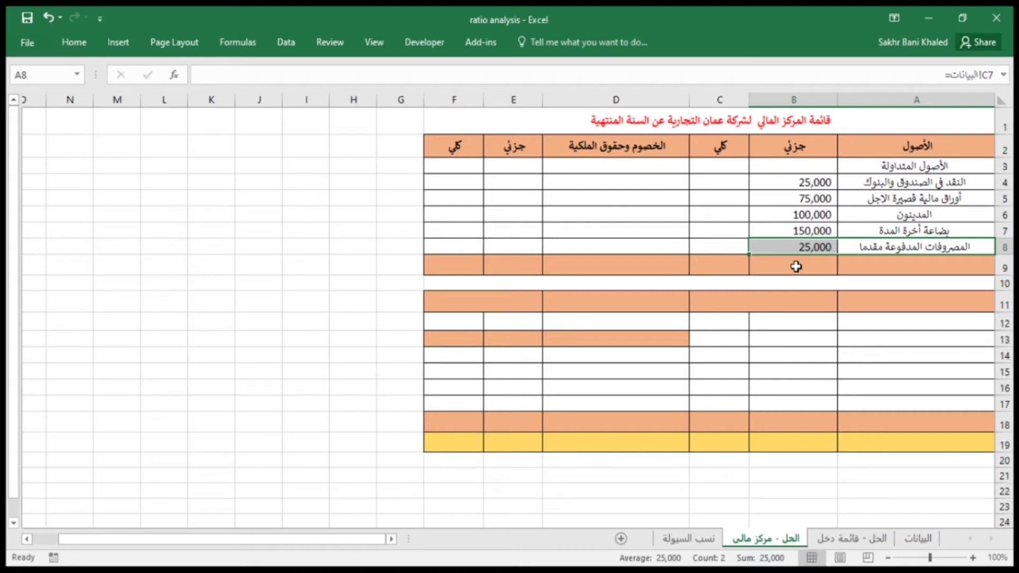
Label cell A9 مجموع الأصول المتداولة as the current assets total row
click(897, 272)
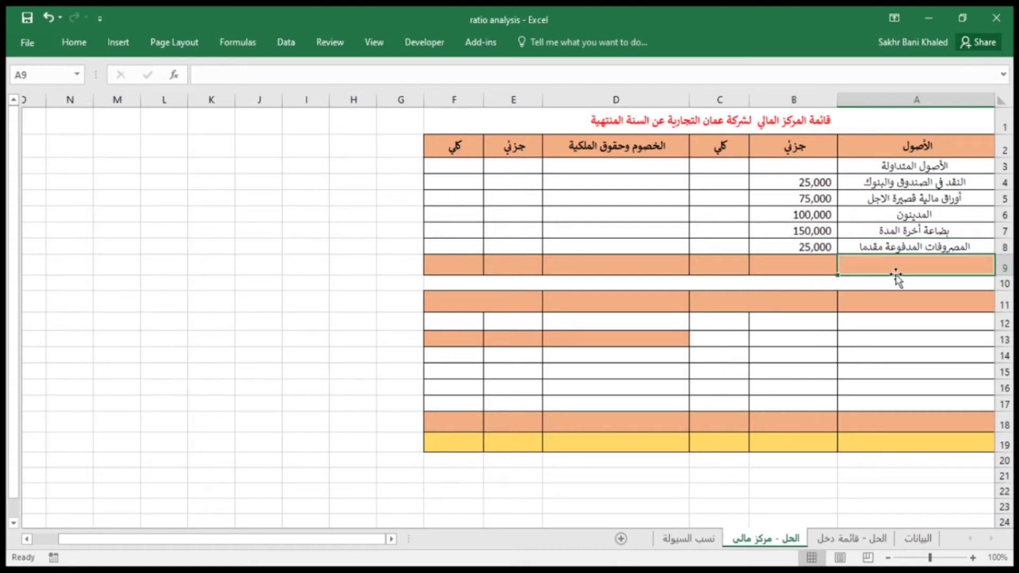
text(مجمو)
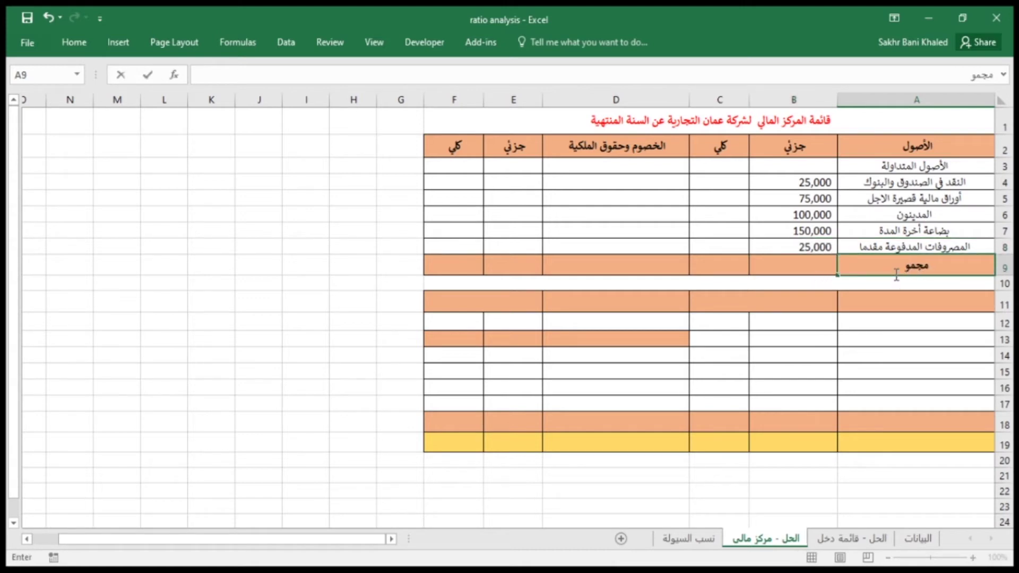
text(ع الاصول المتداولة)
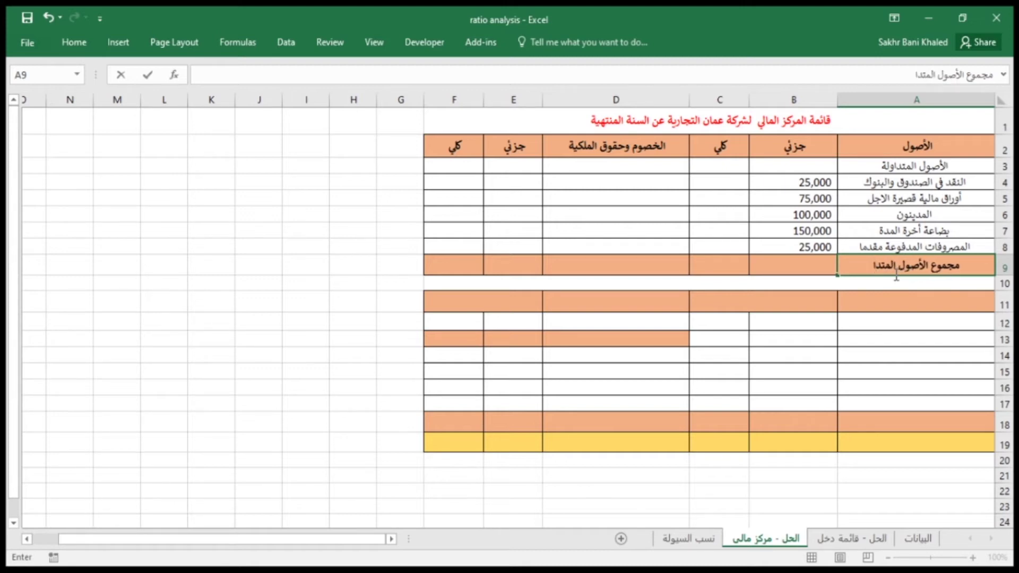
click(896, 278)
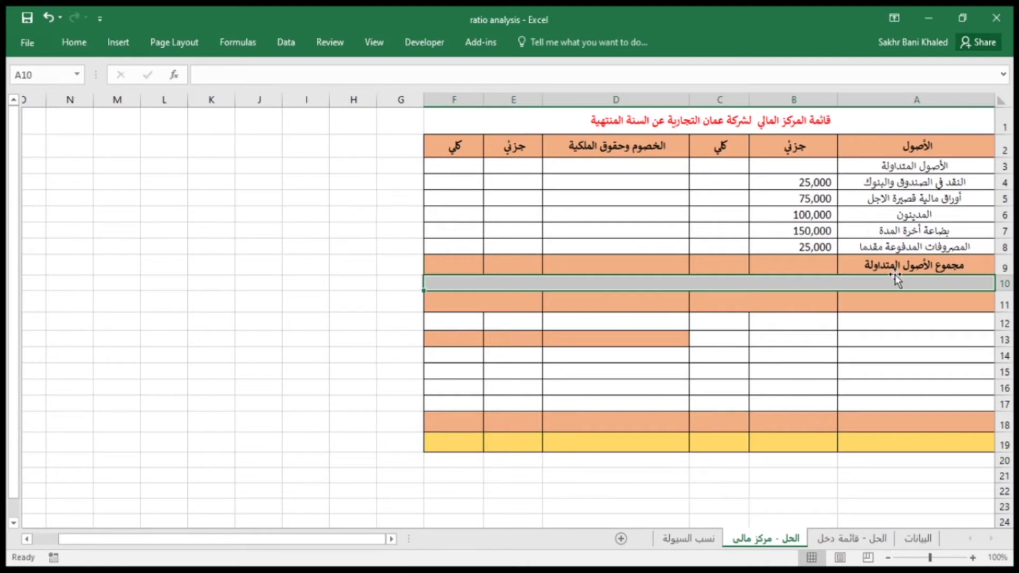
Total the current assets in C9 with a SUM of B4:B8
click(717, 263)
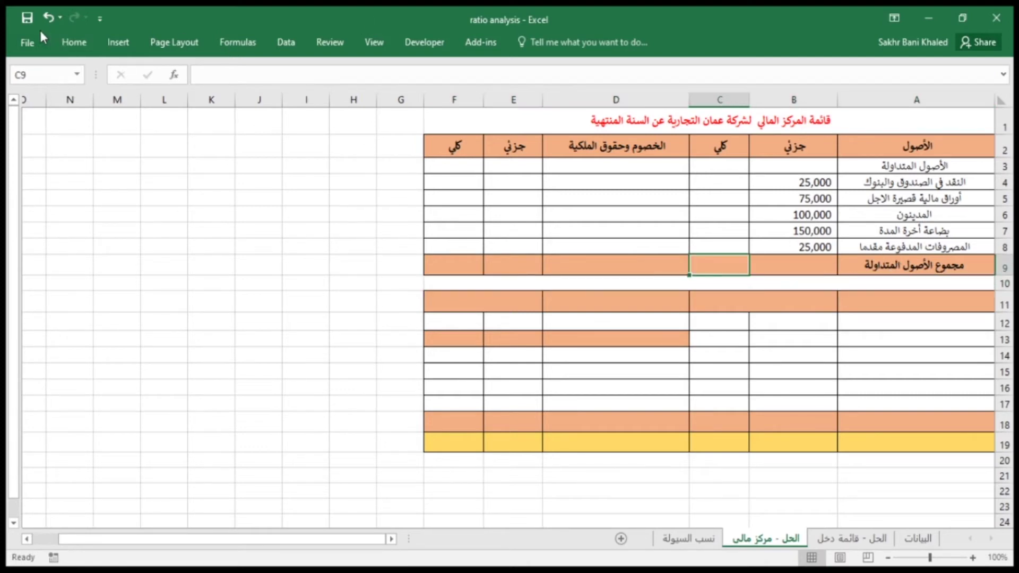
click(74, 42)
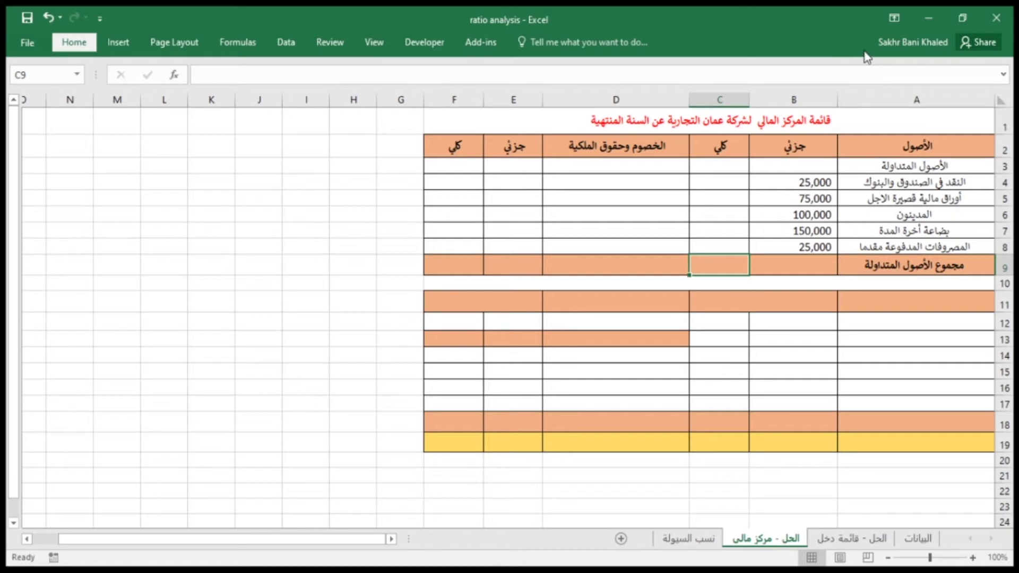
key(alt+equal)
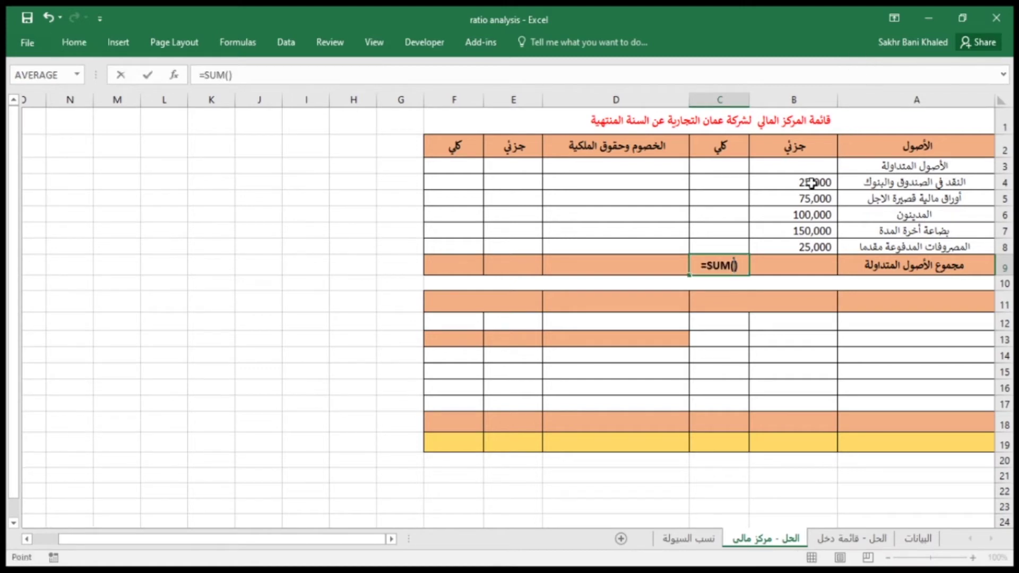
drag(812, 183, 810, 248)
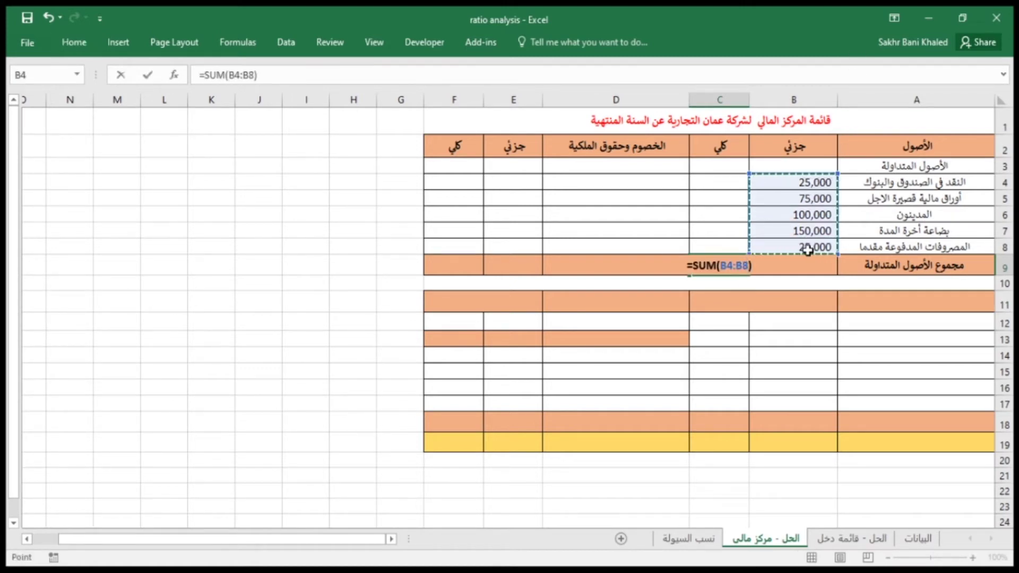
key(Return)
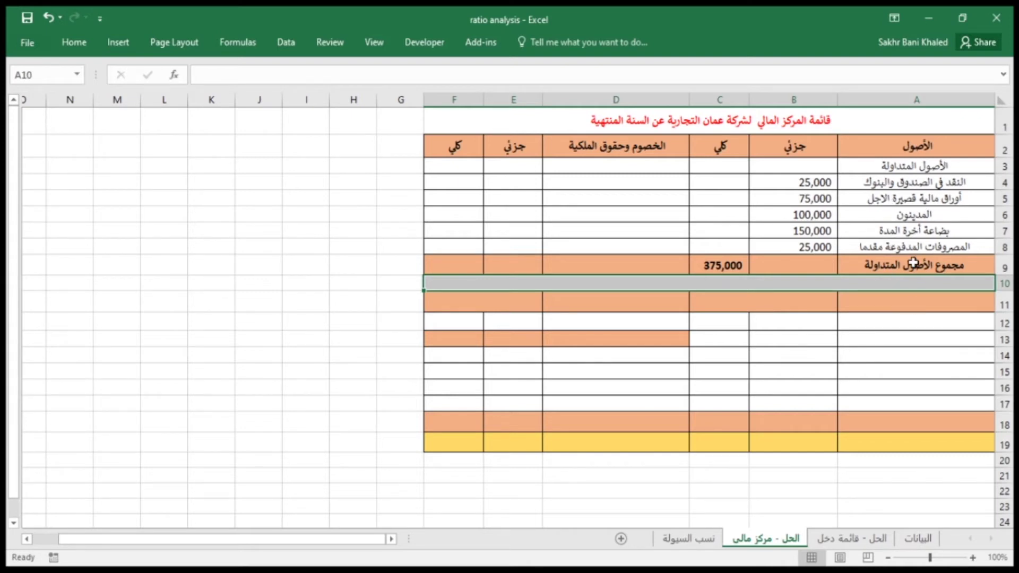
Enter the section heading الأصول الغير المتداولة in cell A11
click(896, 299)
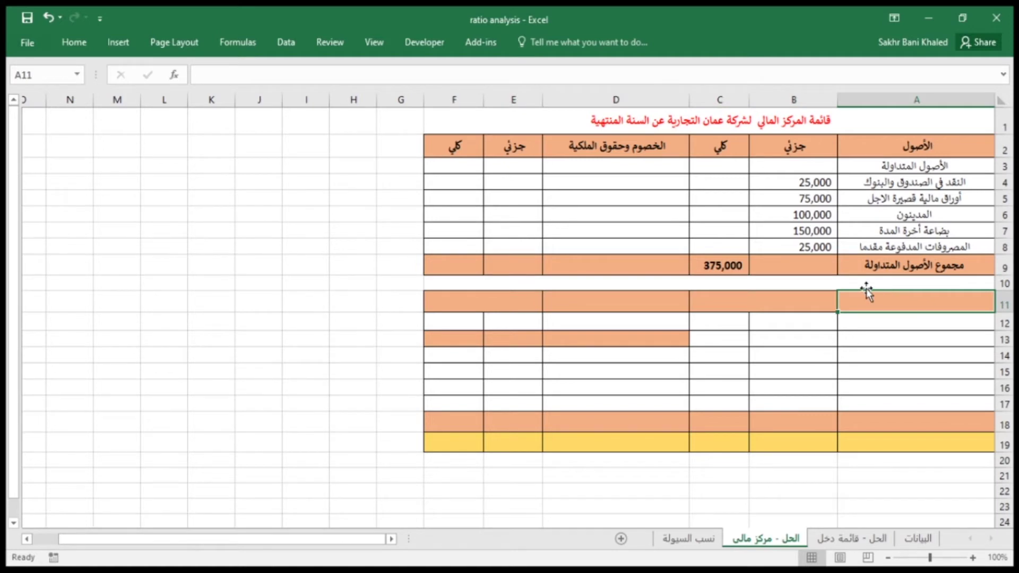
text(الا)
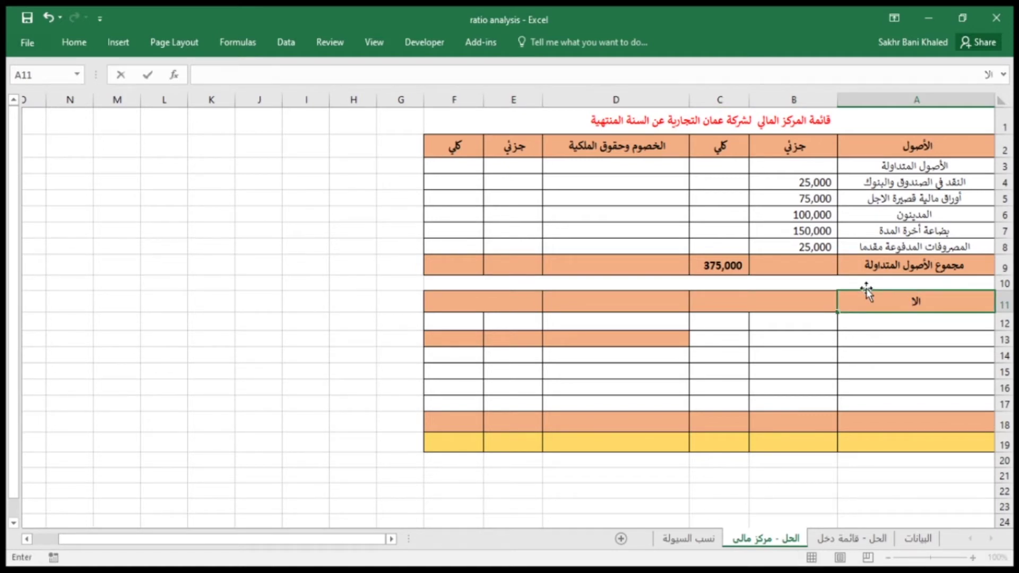
text(صول الغ)
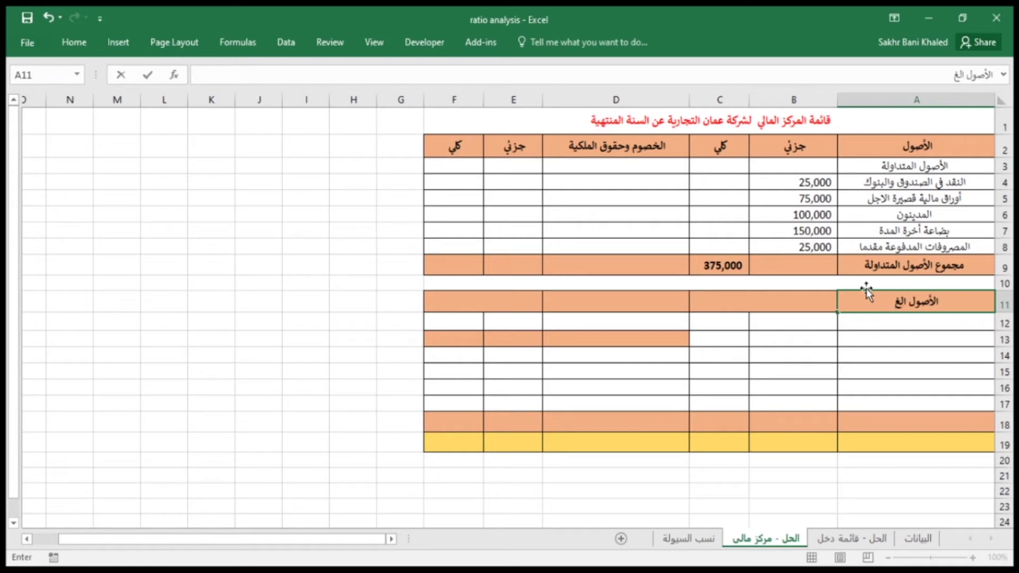
text(ير المت)
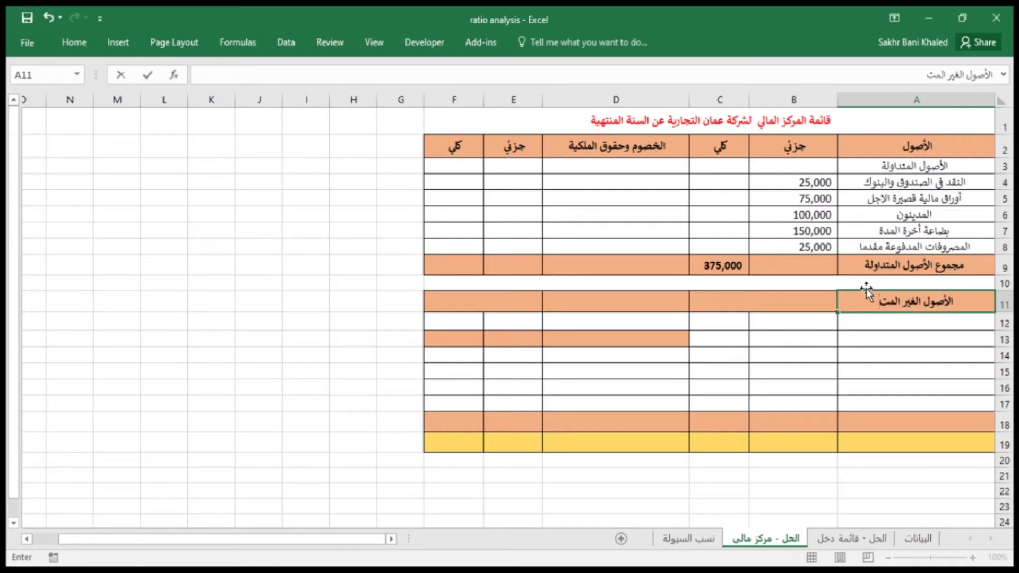
text(داولة)
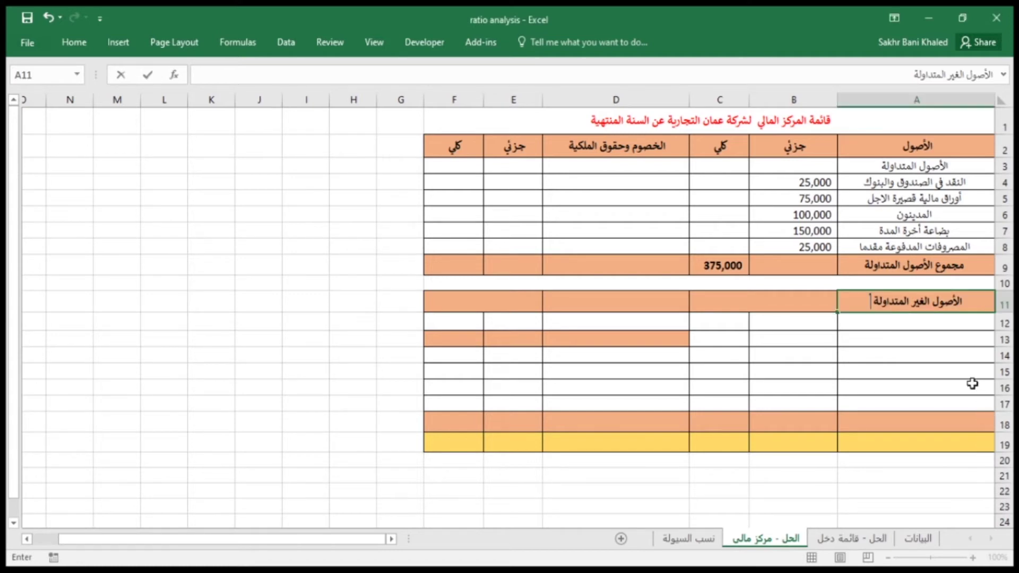
key(Return)
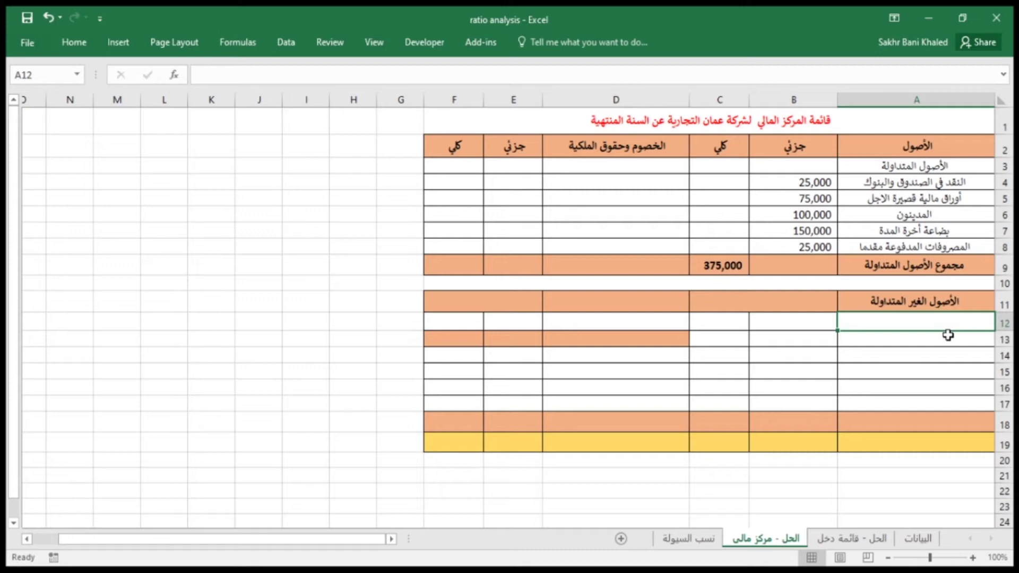
Link A12 to مباني in cell A6 of the البيانات sheet and fill the link across to B12 for its amount
text(=)
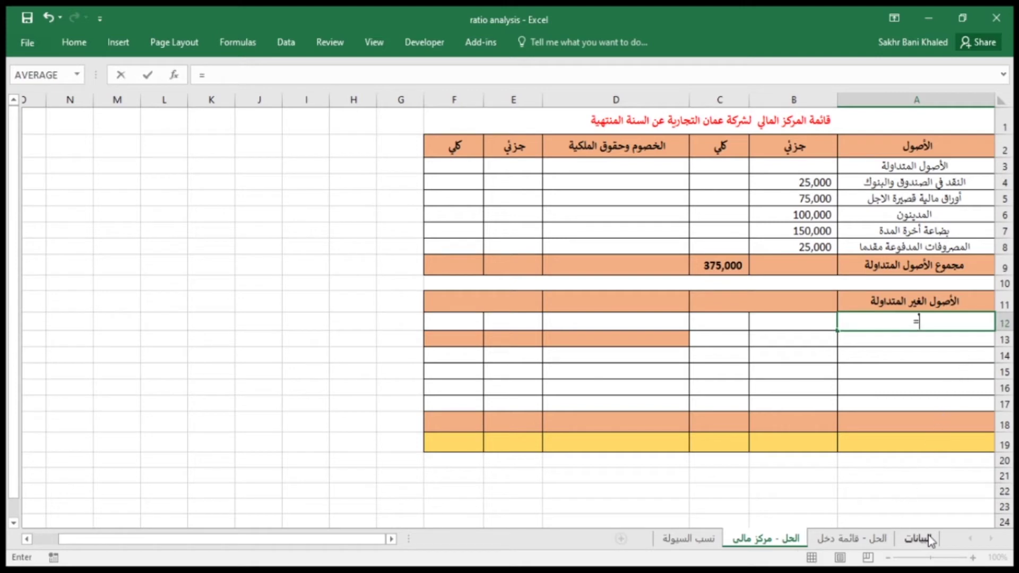
click(927, 539)
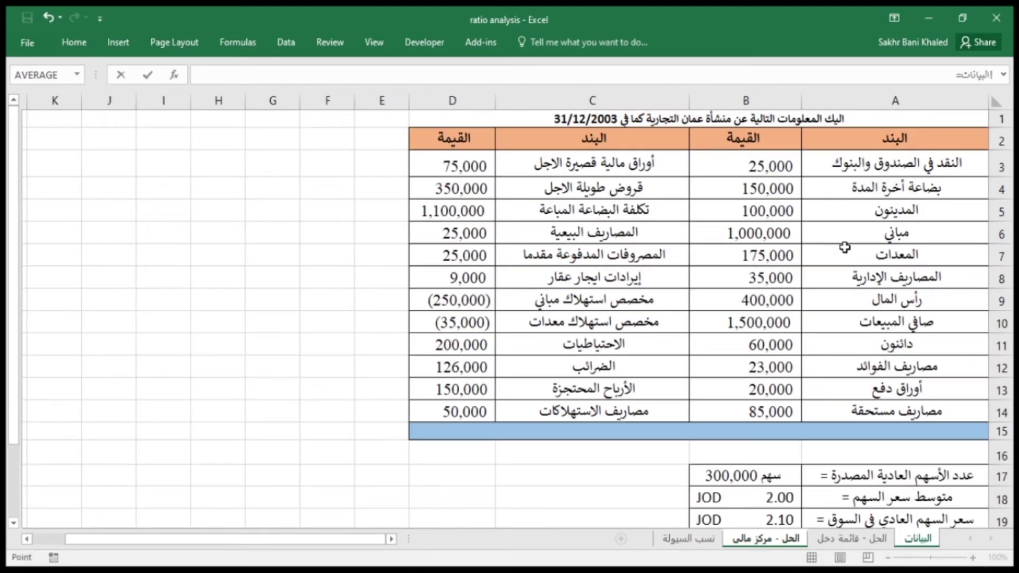
click(859, 232)
key(Return)
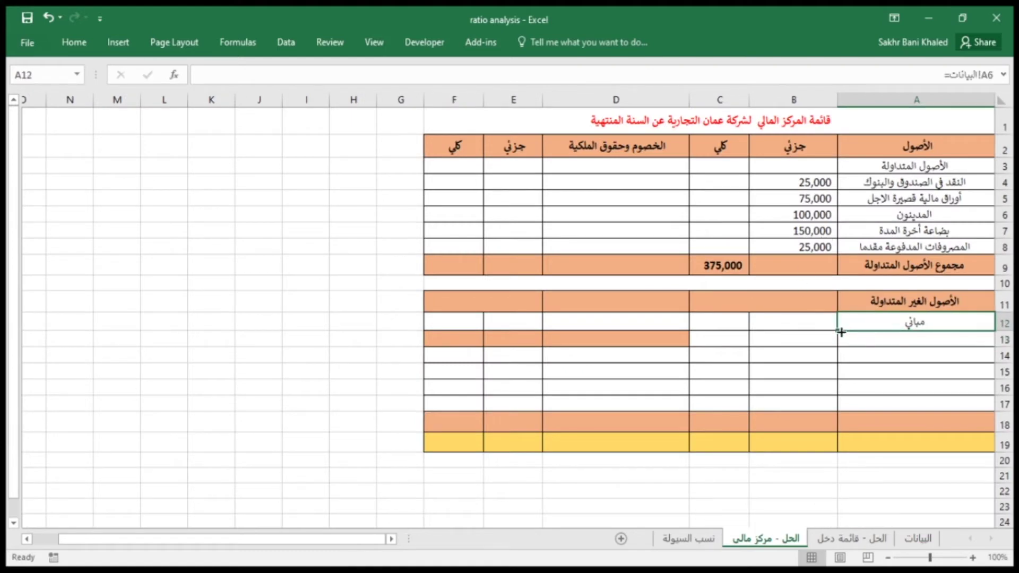
drag(842, 332, 775, 339)
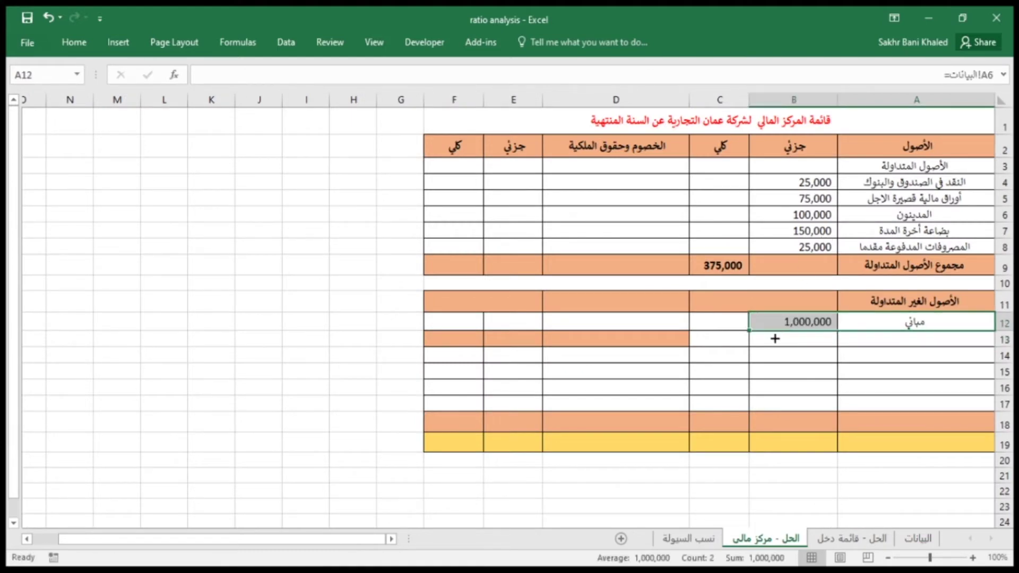
Link A13 to مخصص استهلاك مباني in cell C9 of the البيانات sheet and fill the link across to B13 for its amount
click(869, 341)
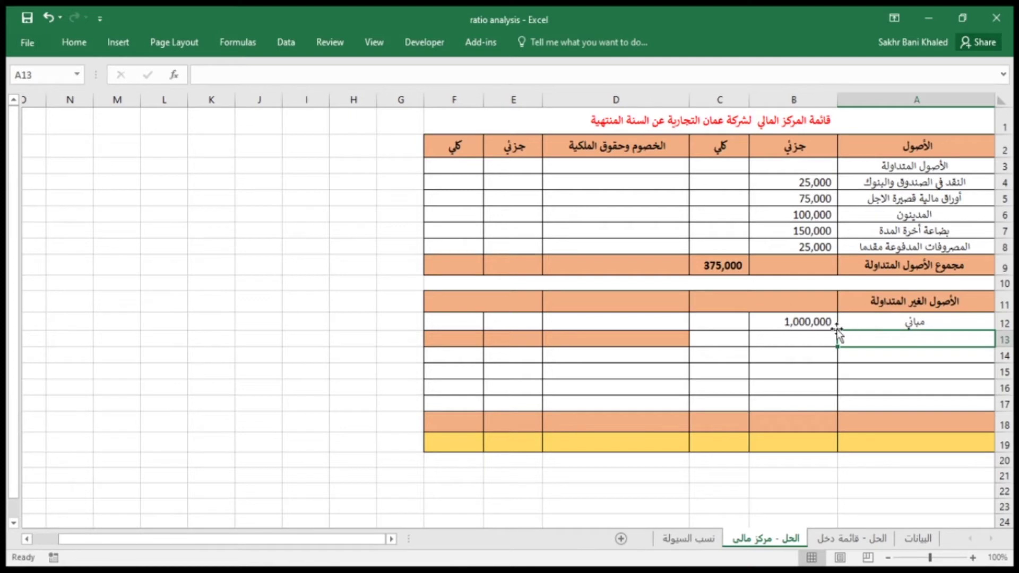
text(=)
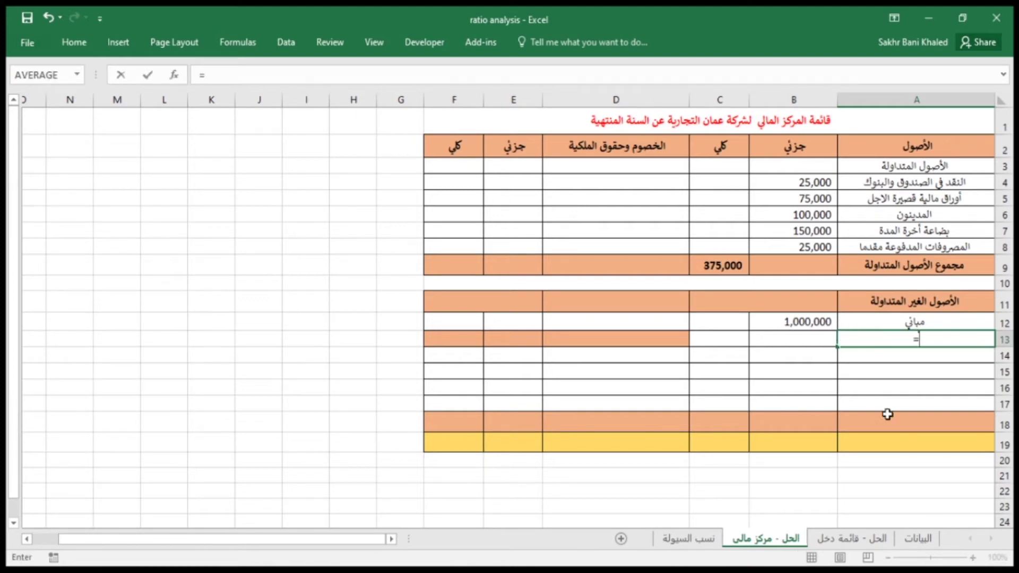
click(918, 539)
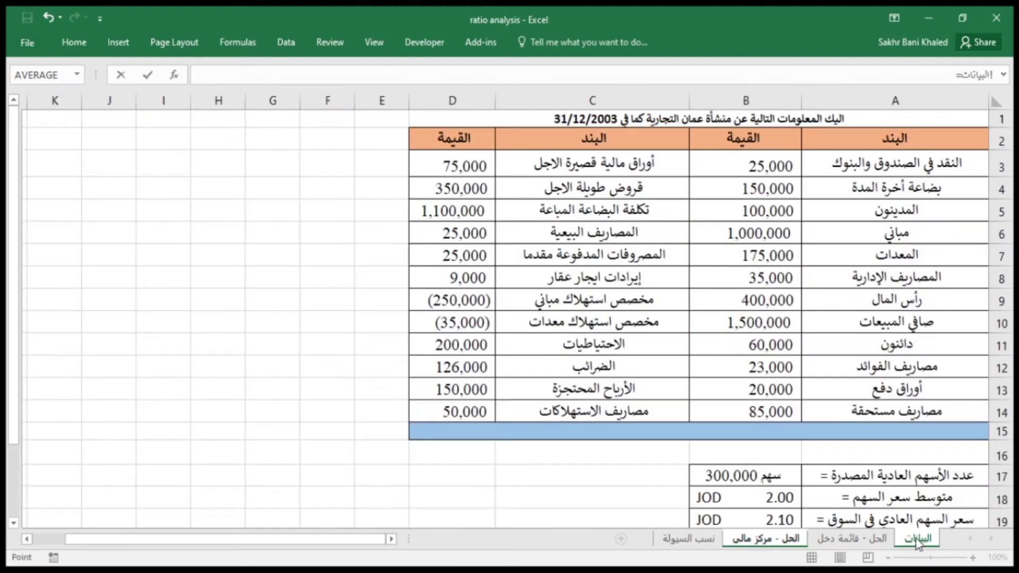
click(643, 308)
key(Return)
click(845, 340)
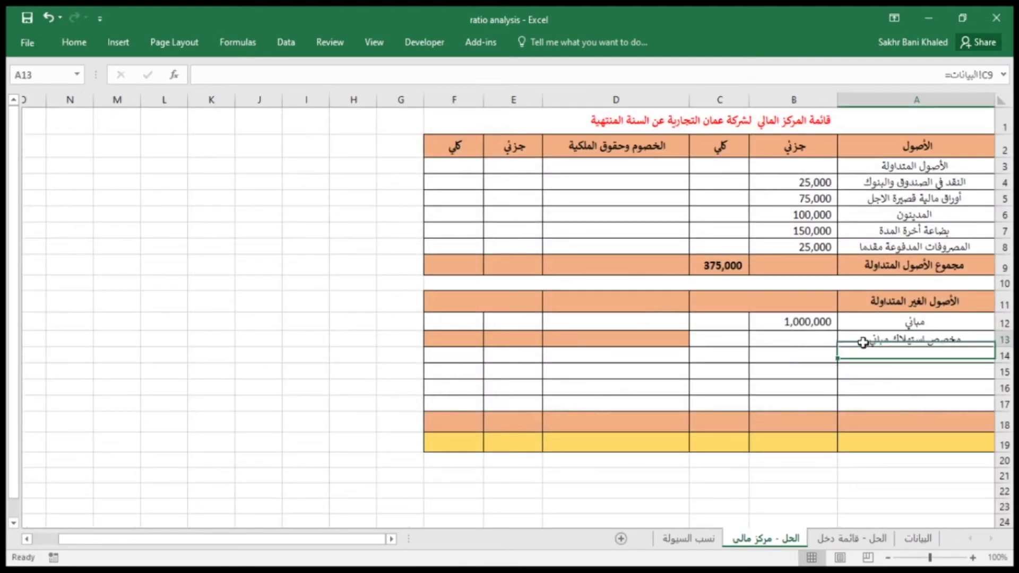
drag(838, 347, 776, 340)
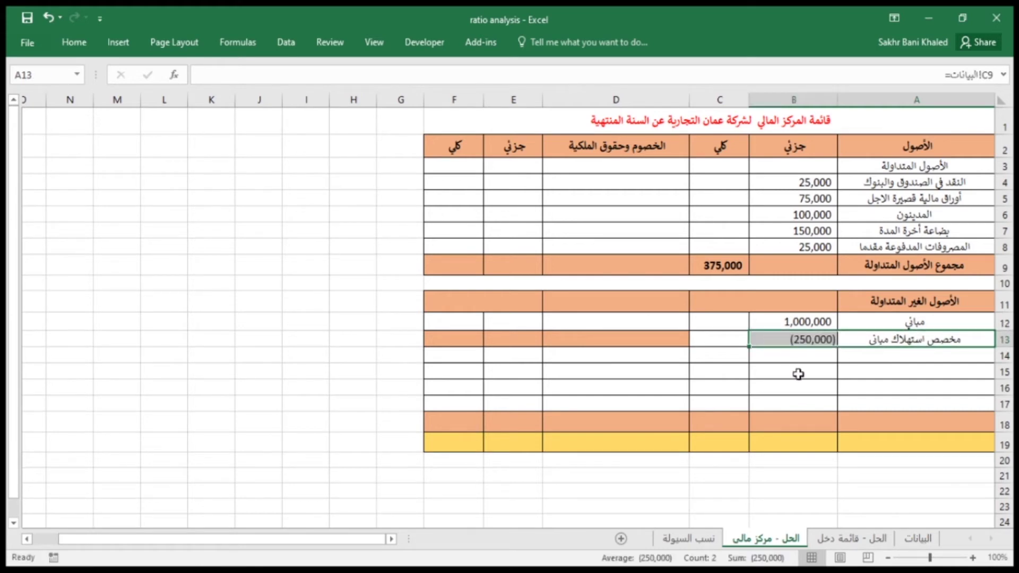
Label cell A14 صافي القيمة الدفترية للمباني for the buildings' net book value
click(885, 360)
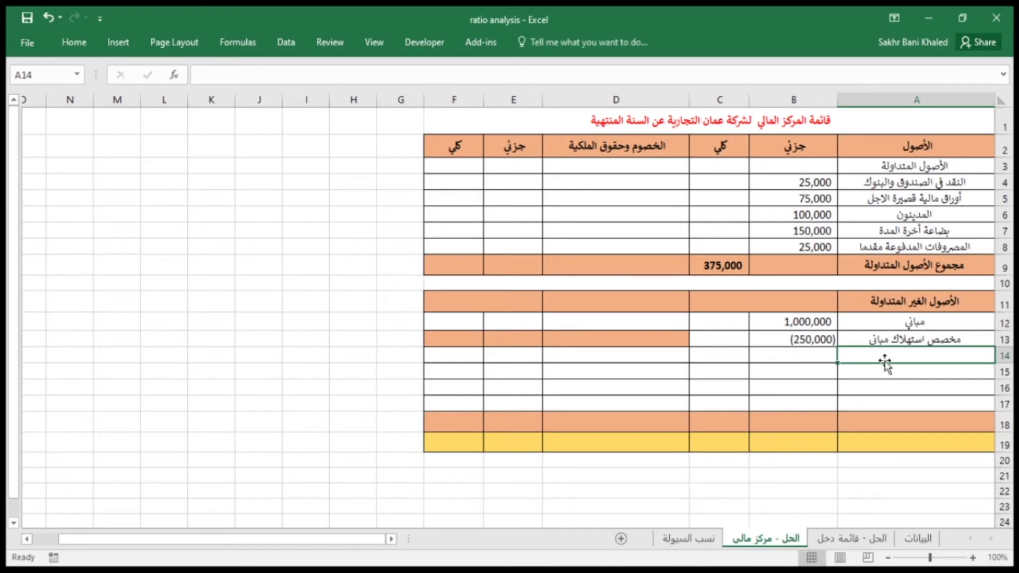
text(صافي)
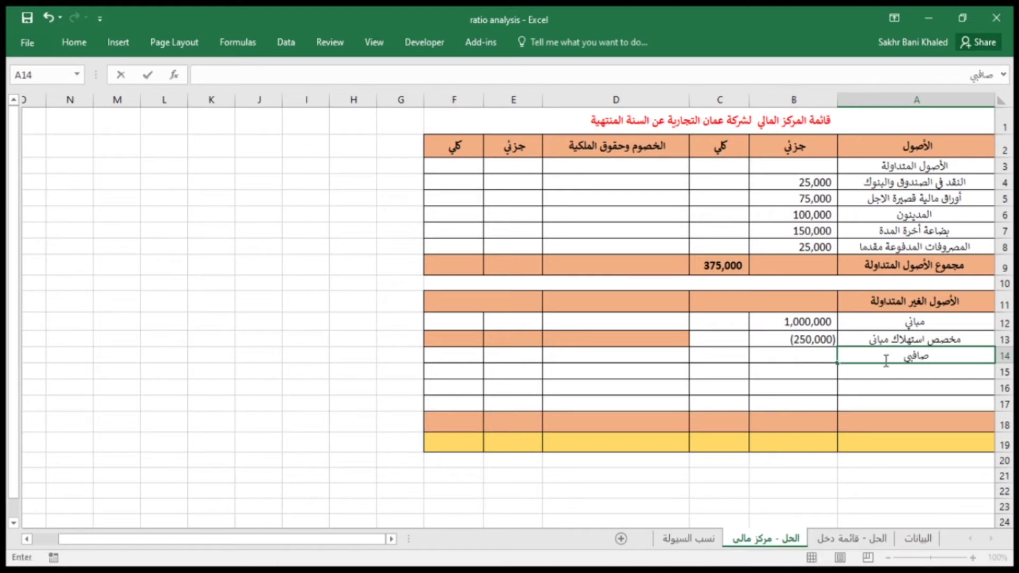
key(BackSpace)
text(ي الف)
key(BackSpace)
text(قيمة الدفترية)
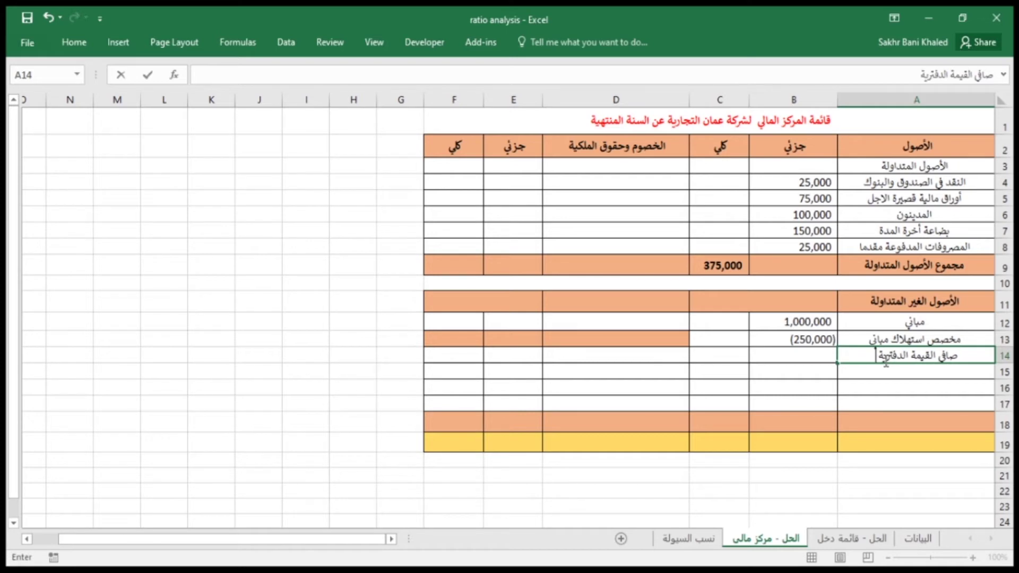
text( للمباني)
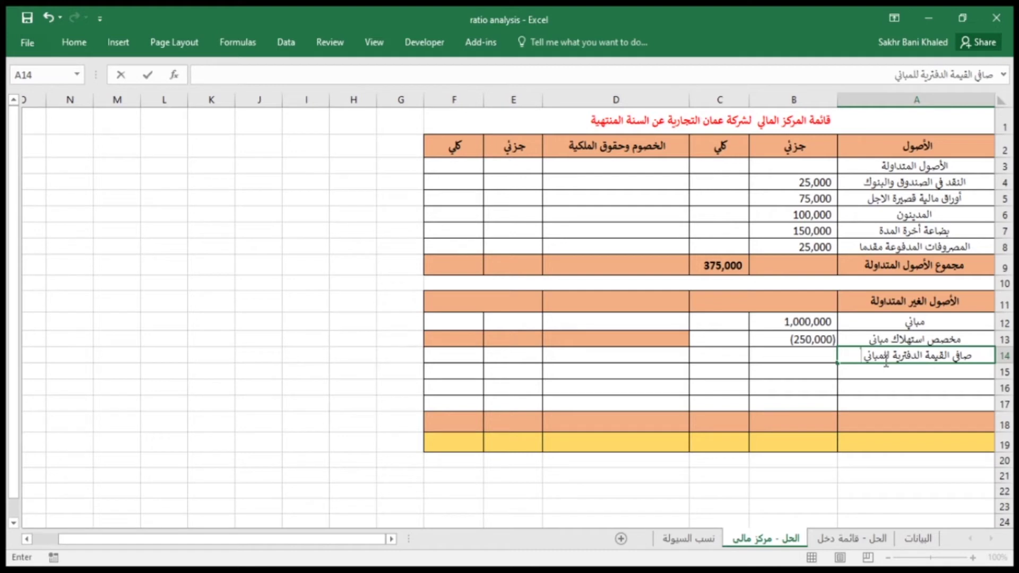
key(Return)
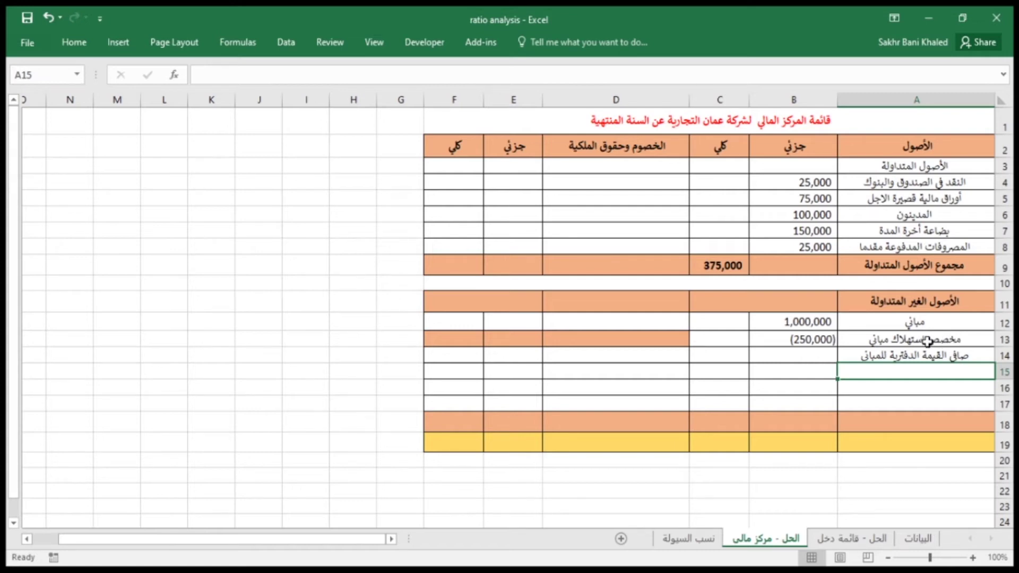
Calculate the buildings' net book value in C14 with the formula =B12+B13
click(736, 365)
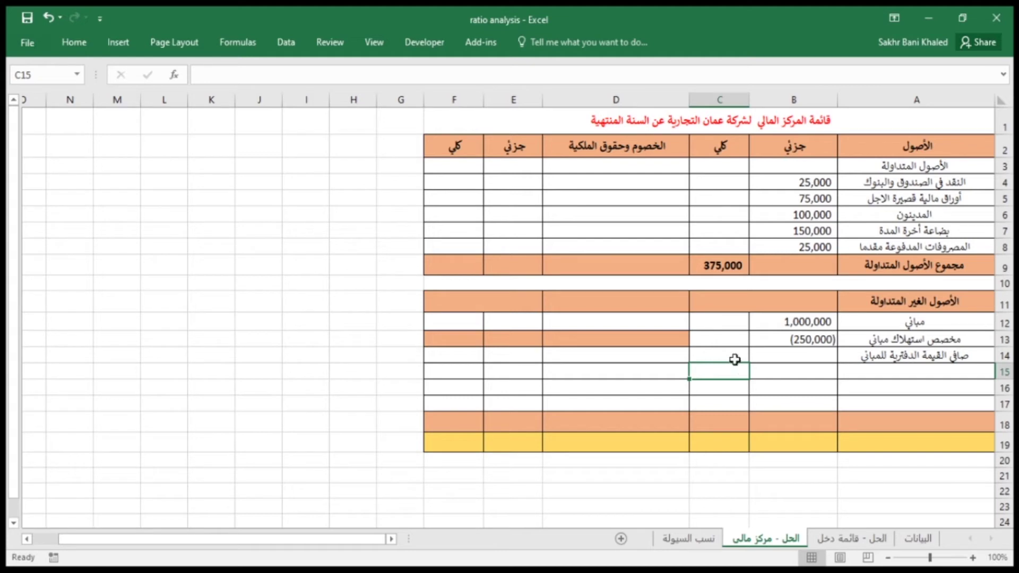
click(730, 357)
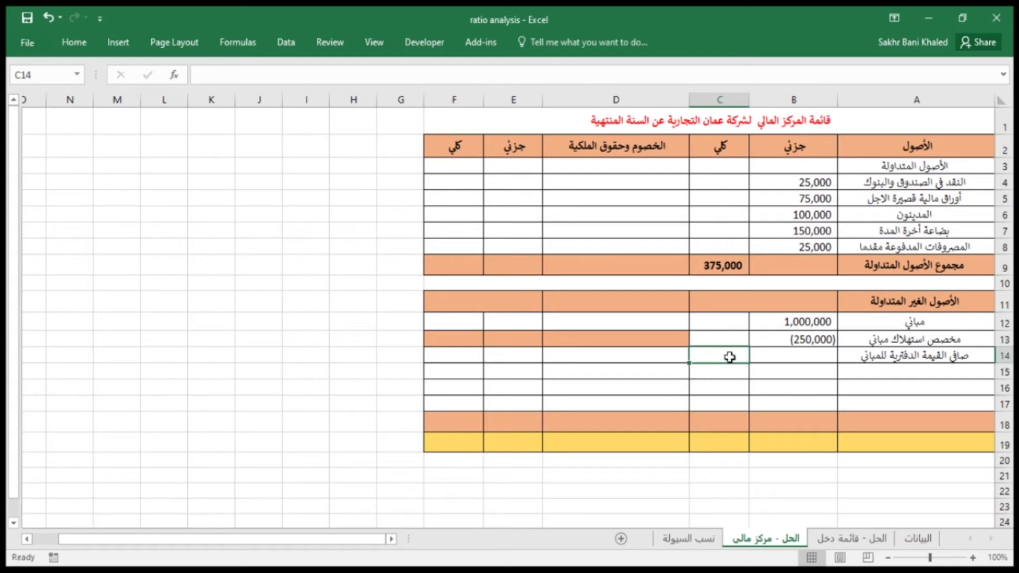
text(=)
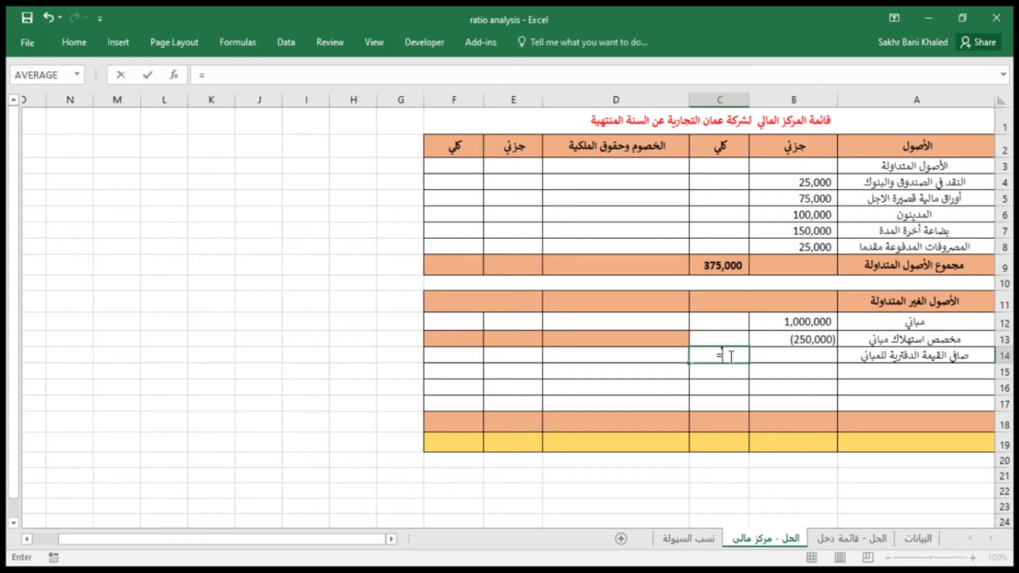
click(772, 322)
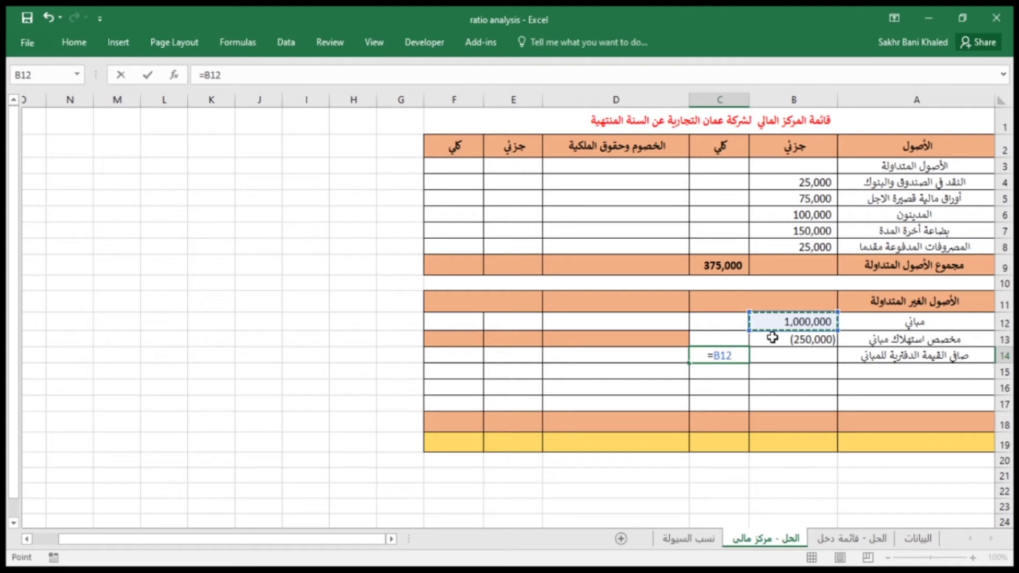
text(+)
click(772, 338)
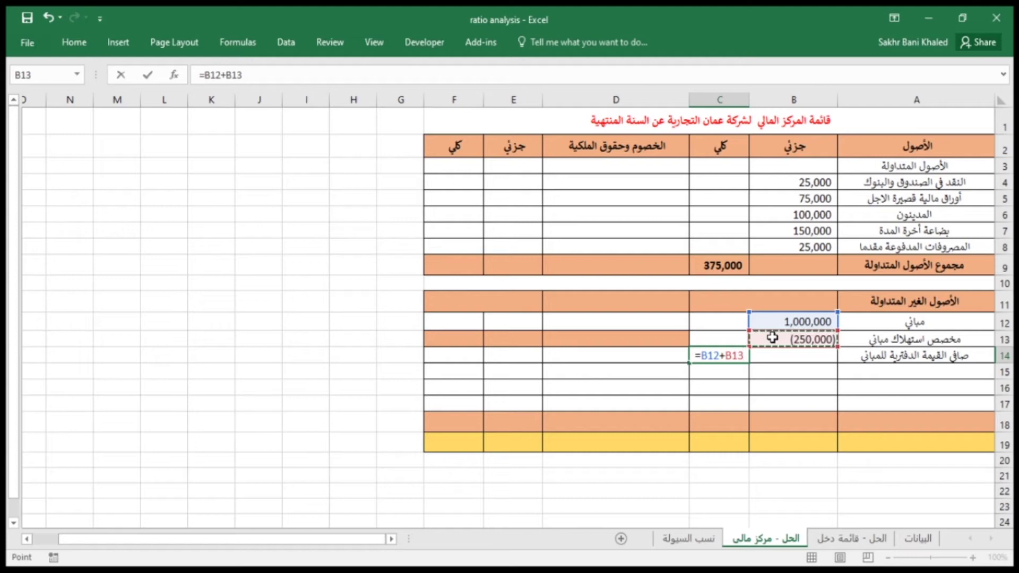
key(ctrl+Return)
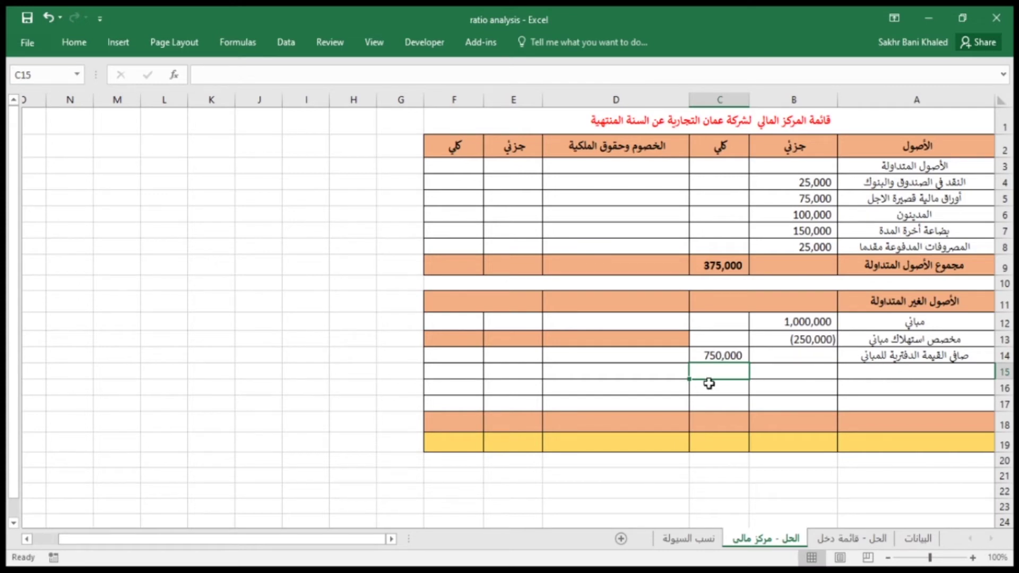
Try subtracting the buildings' depreciation allowance in C14 with the formula =B12-B13
click(702, 355)
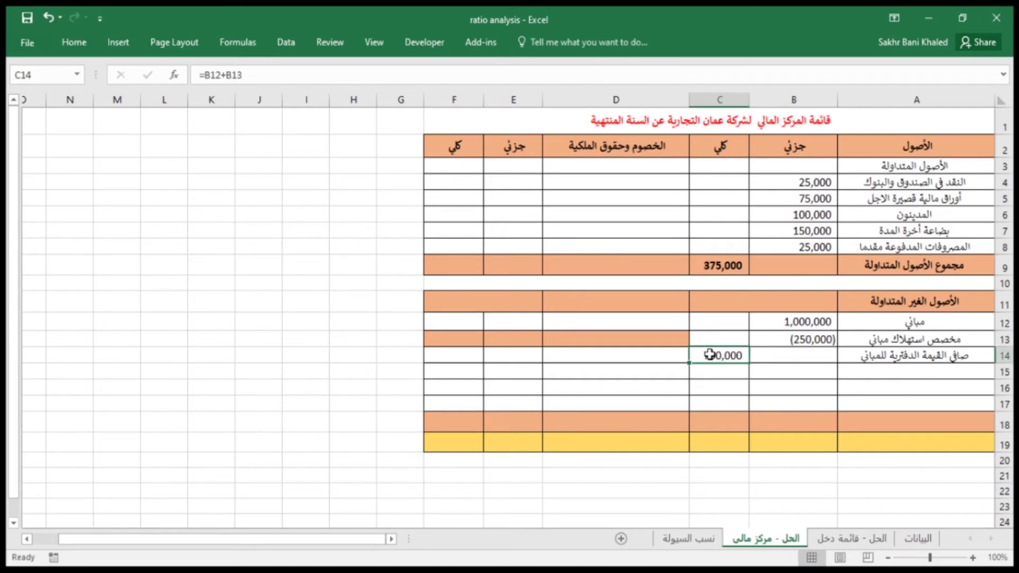
text(=)
click(781, 322)
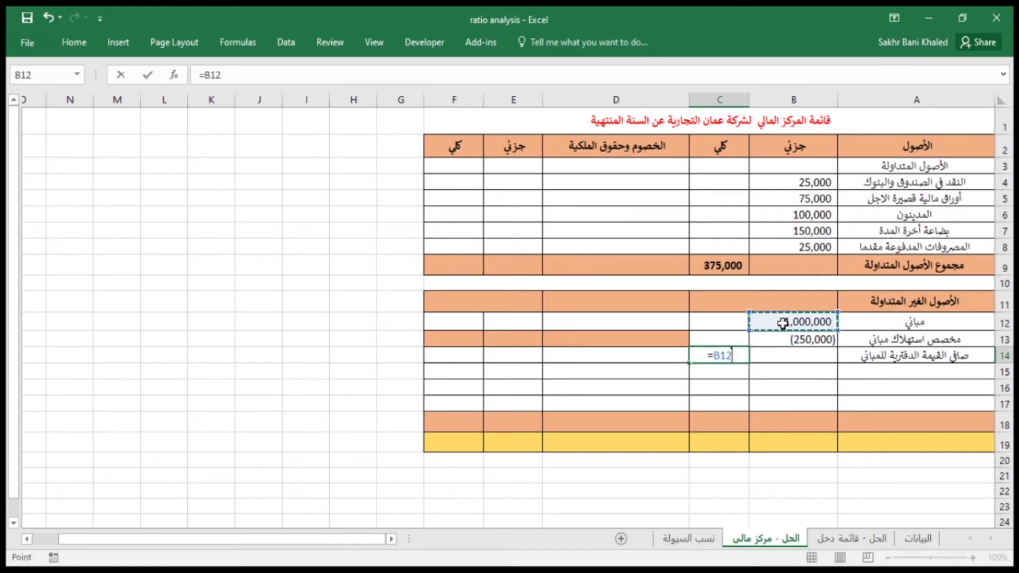
text(-)
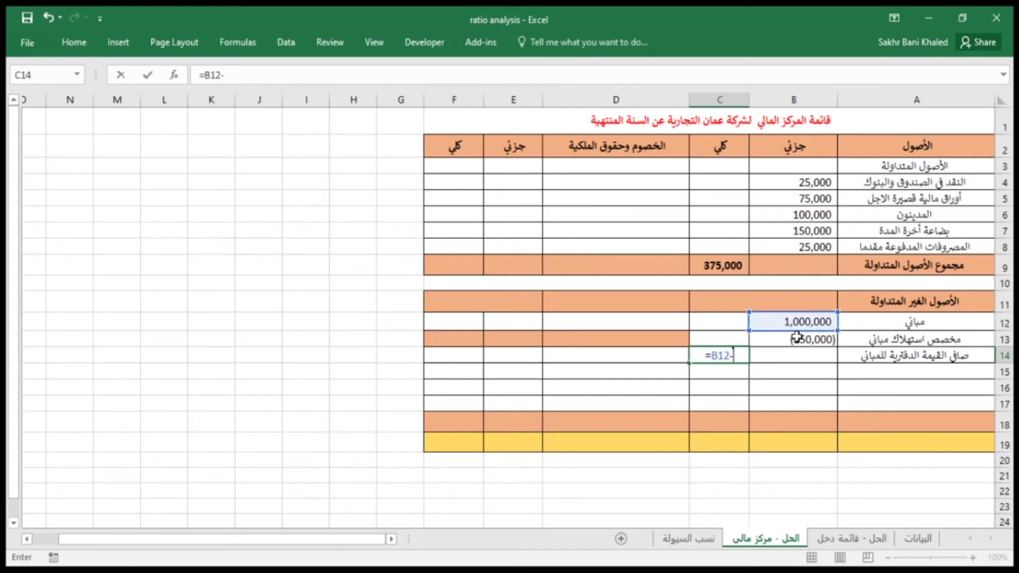
click(798, 338)
key(Return)
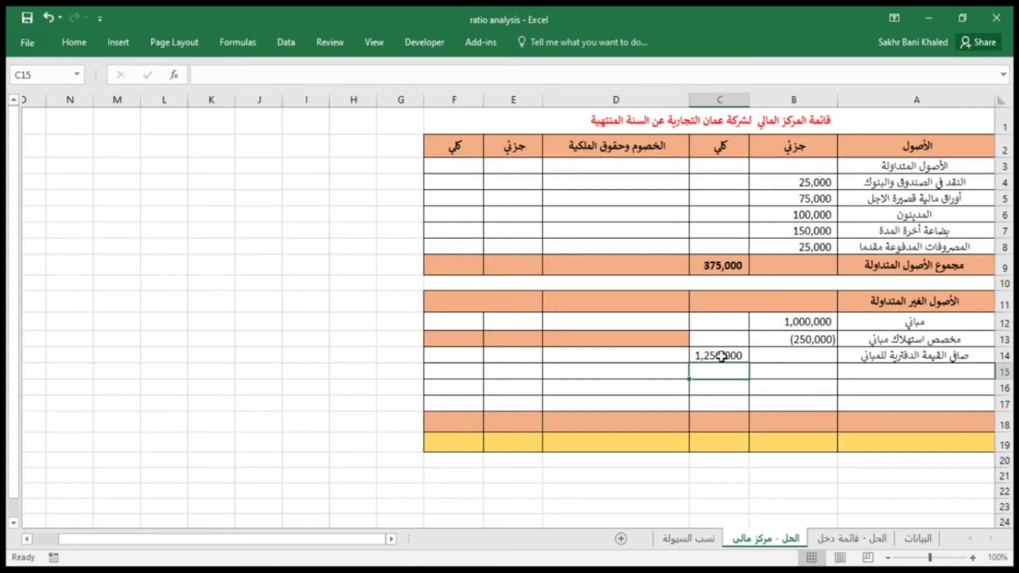
Replace the subtraction formula in C14 with =B12+B13 for the buildings' net book value
click(721, 357)
text(=)
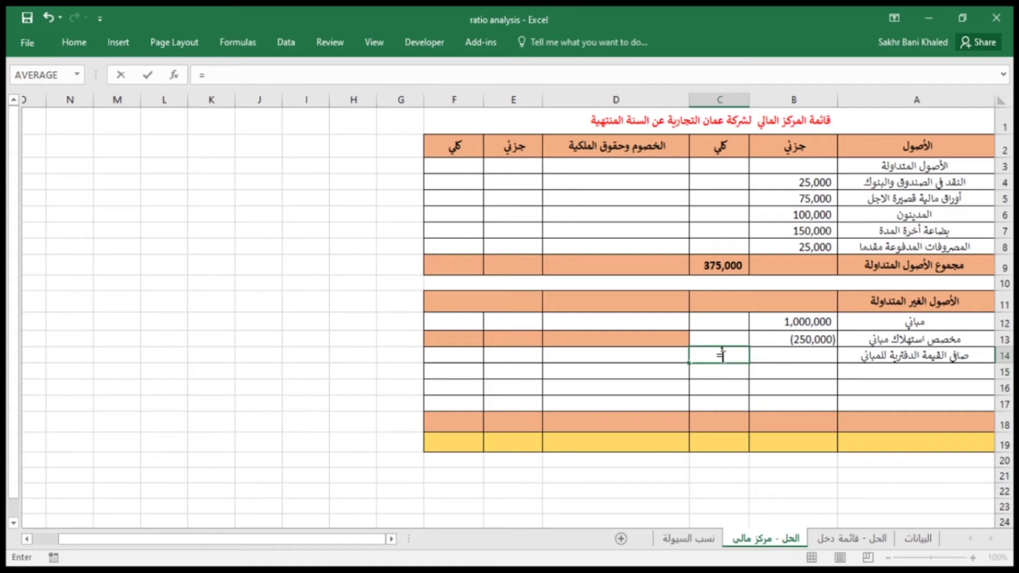
click(802, 323)
text(+)
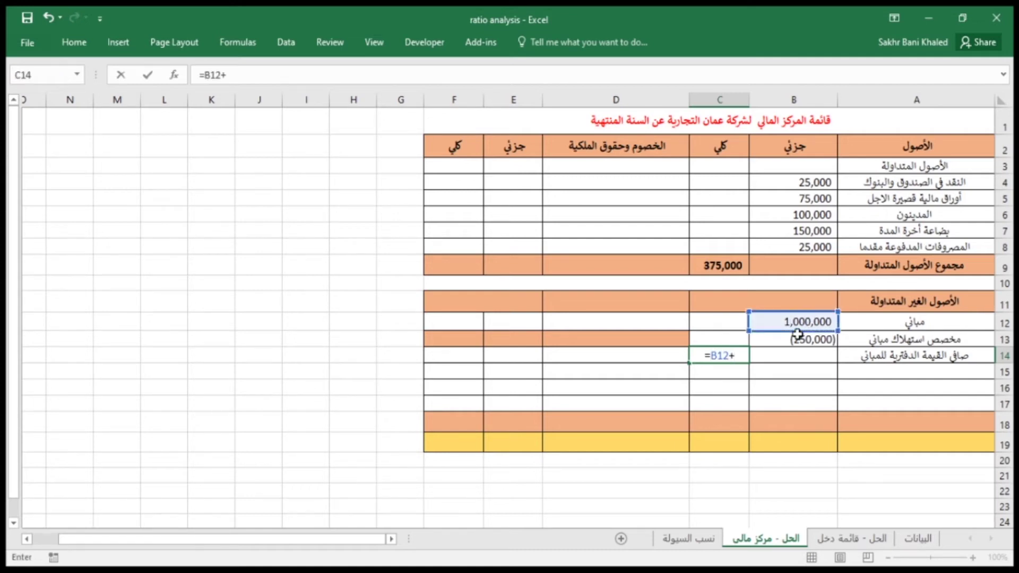
click(797, 339)
key(Return)
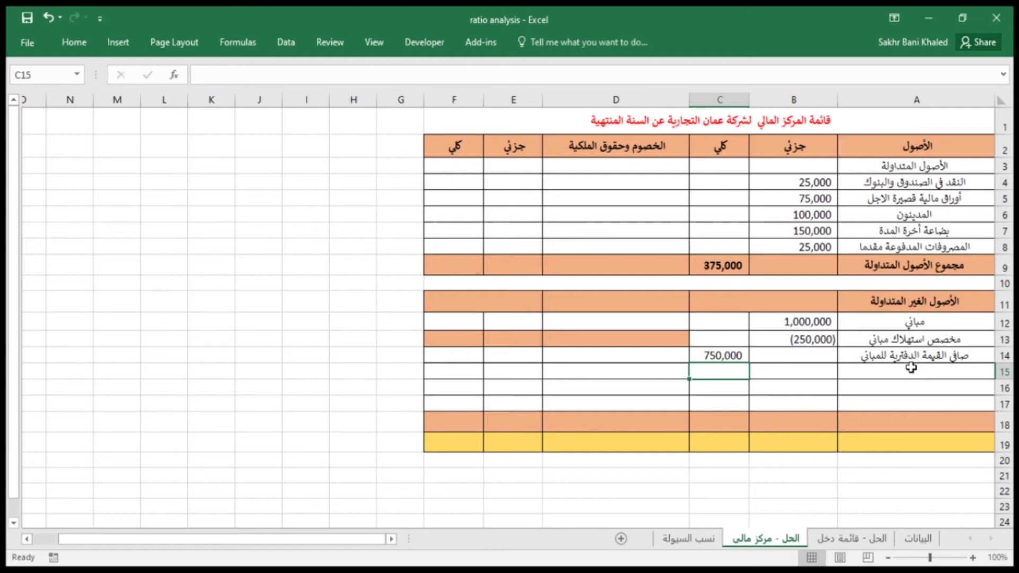
Link A15 to المعدات in cell A7 of the البيانات sheet and fill the link across to B15 for its amount
text(=)
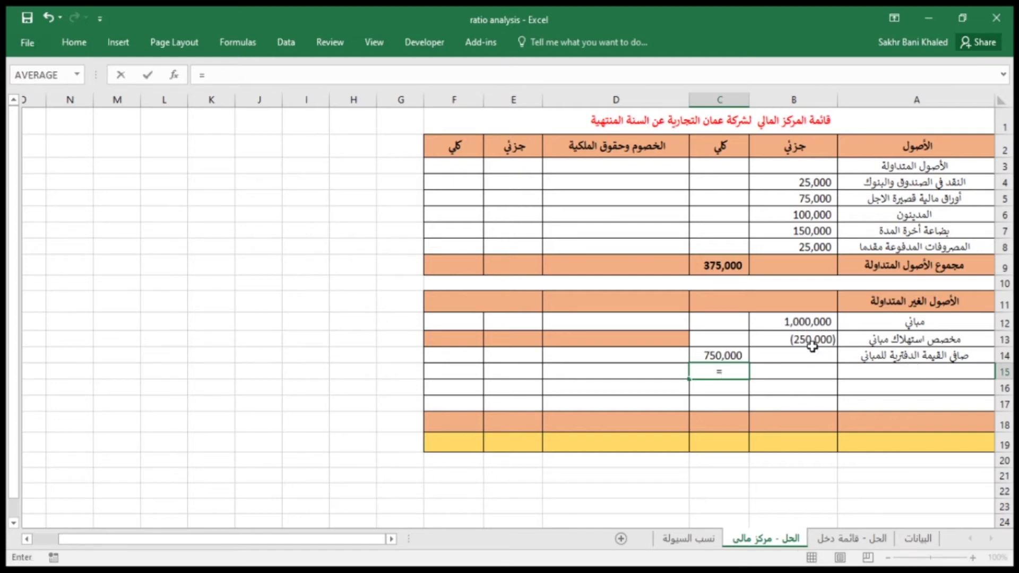
key(Escape)
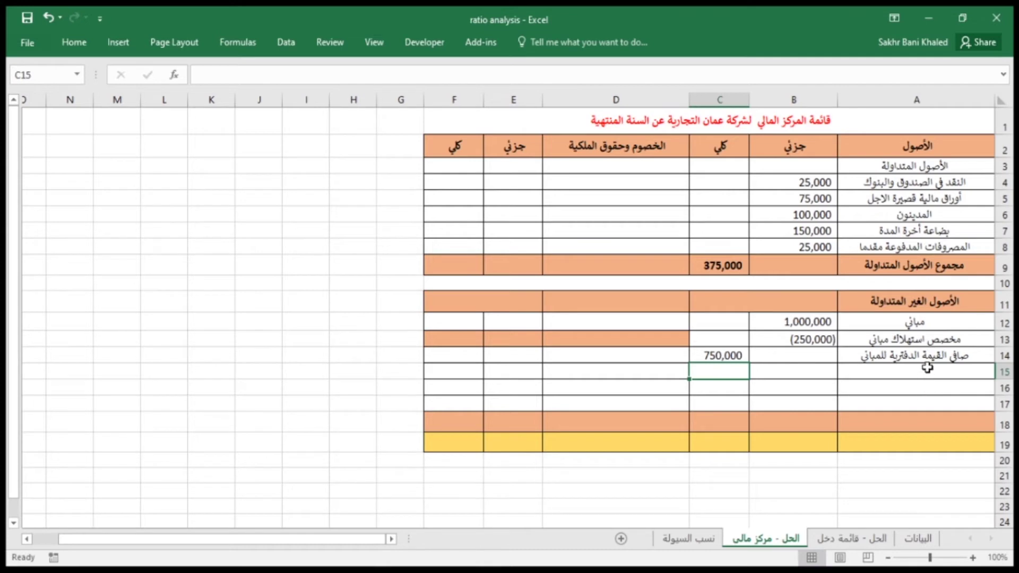
click(927, 367)
text(=)
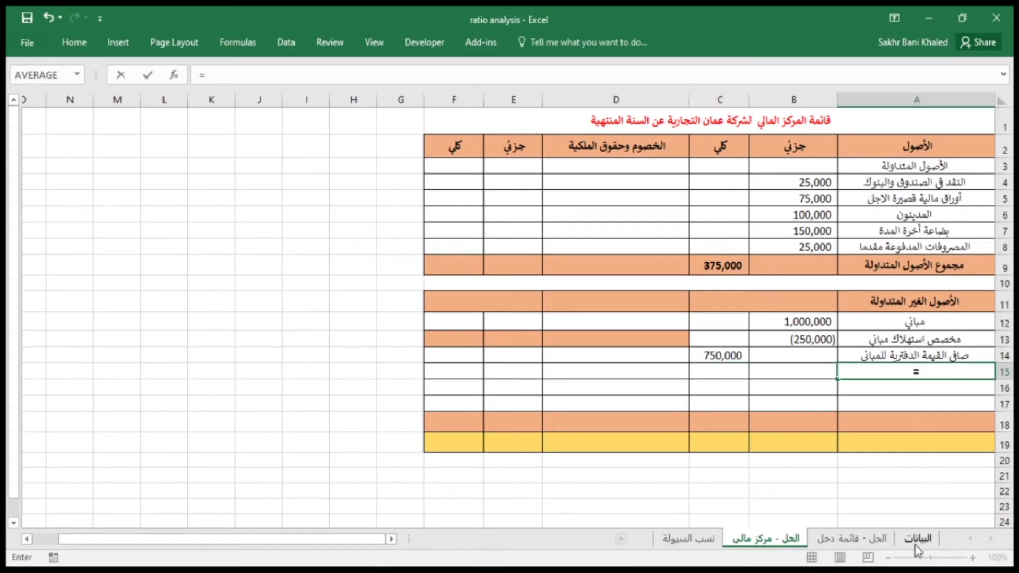
click(917, 539)
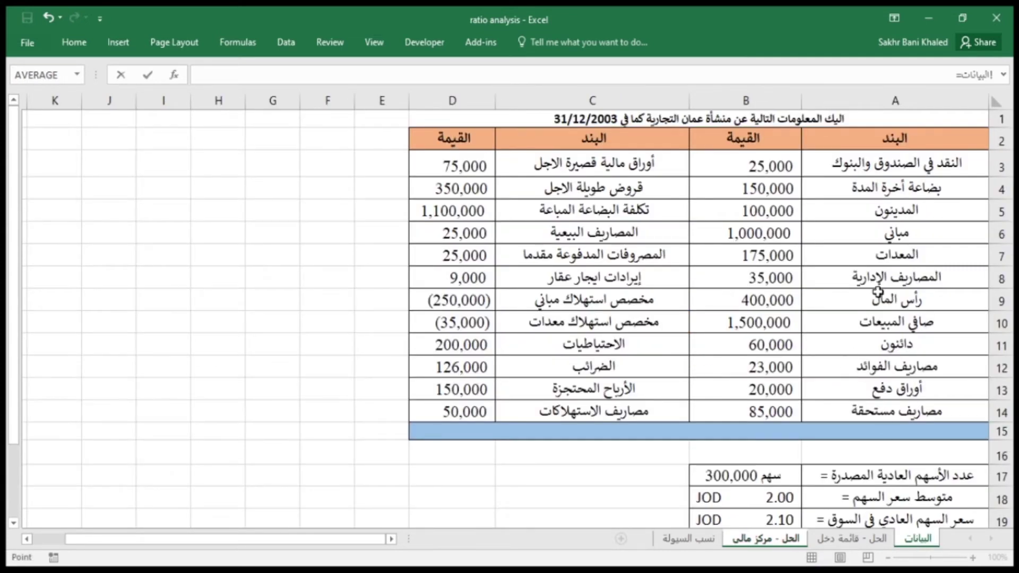
click(868, 257)
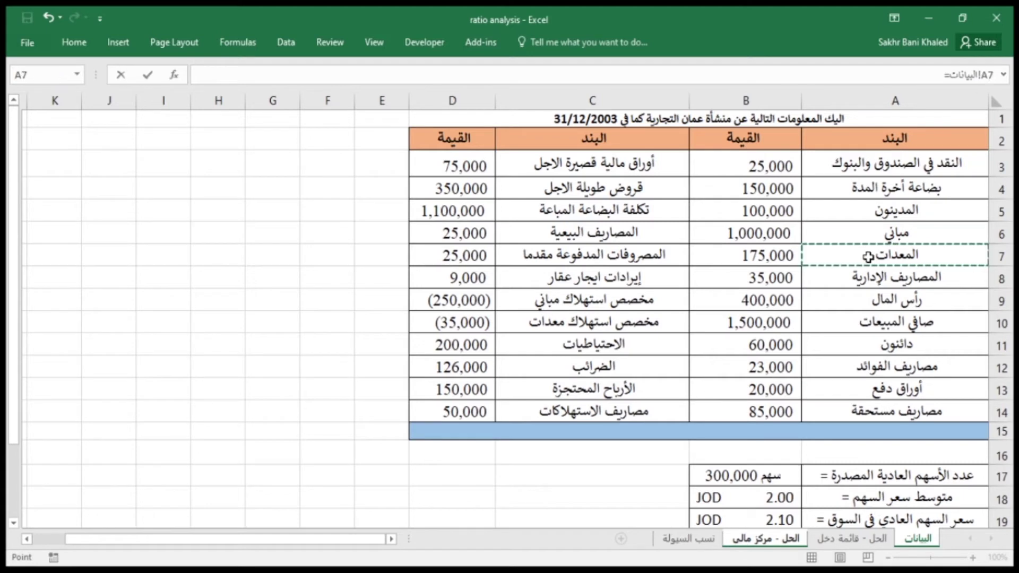
key(Return)
click(866, 368)
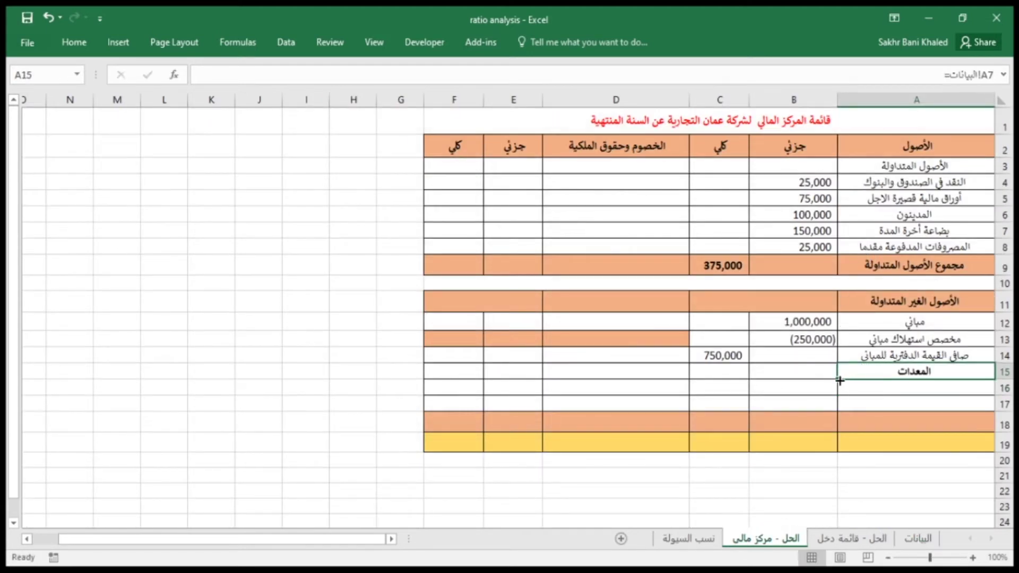
drag(762, 380, 765, 380)
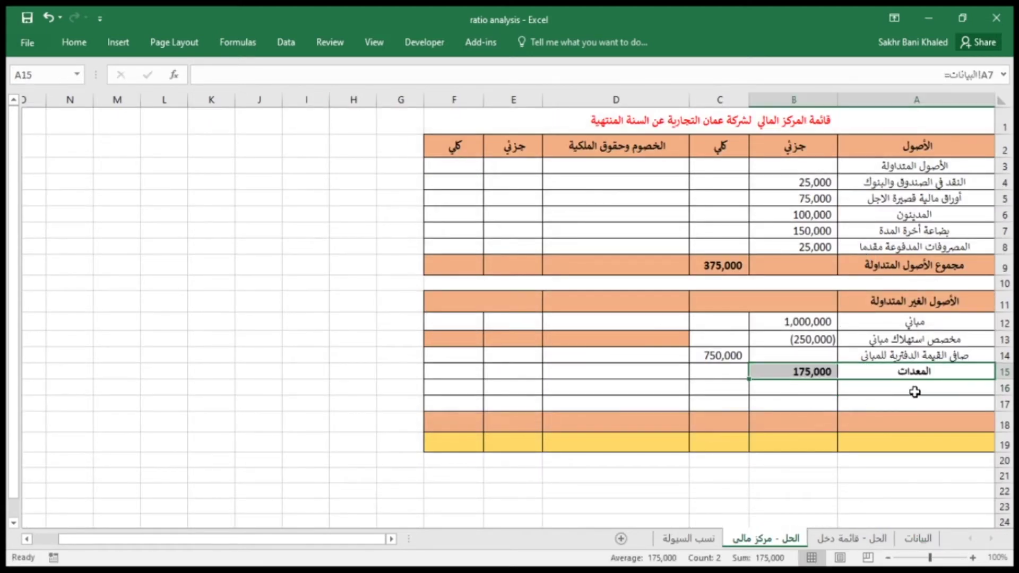
Link A16 to مخصص استهلاك معدات in cell C10 of the البيانات sheet and fill the link across to B16 for its amount
click(915, 392)
text(=)
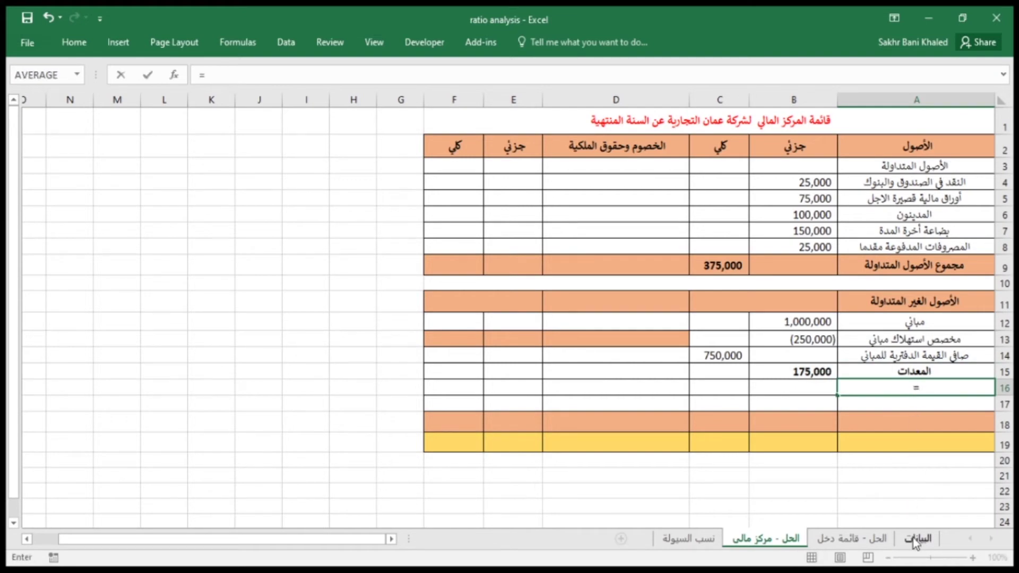
click(915, 538)
click(609, 317)
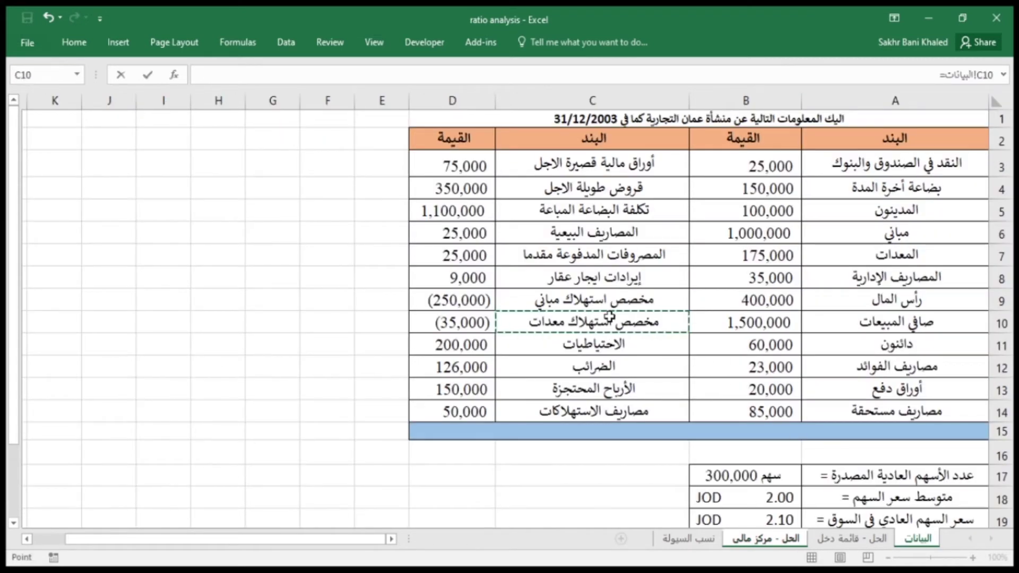
key(Return)
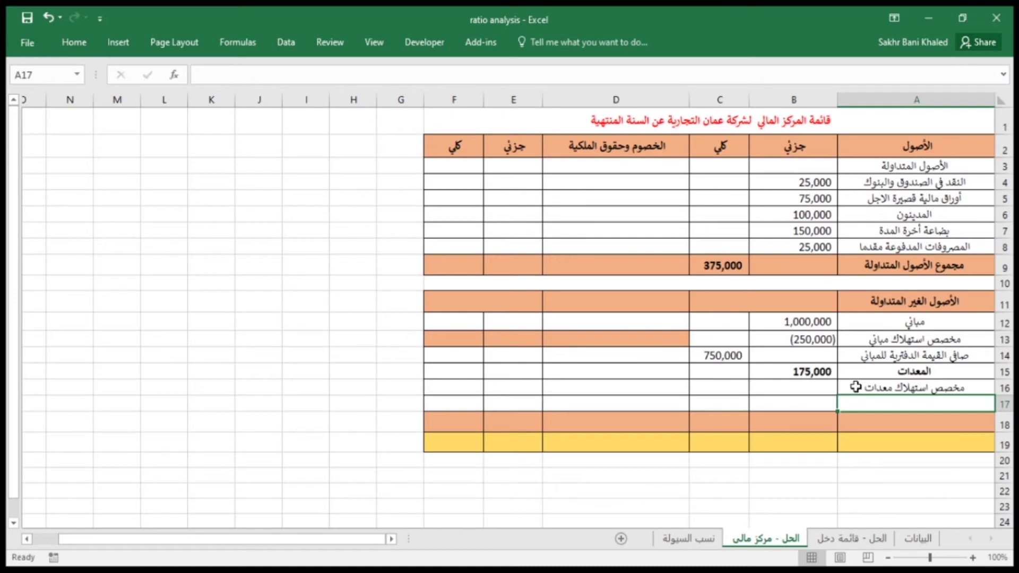
click(851, 387)
drag(839, 395, 785, 396)
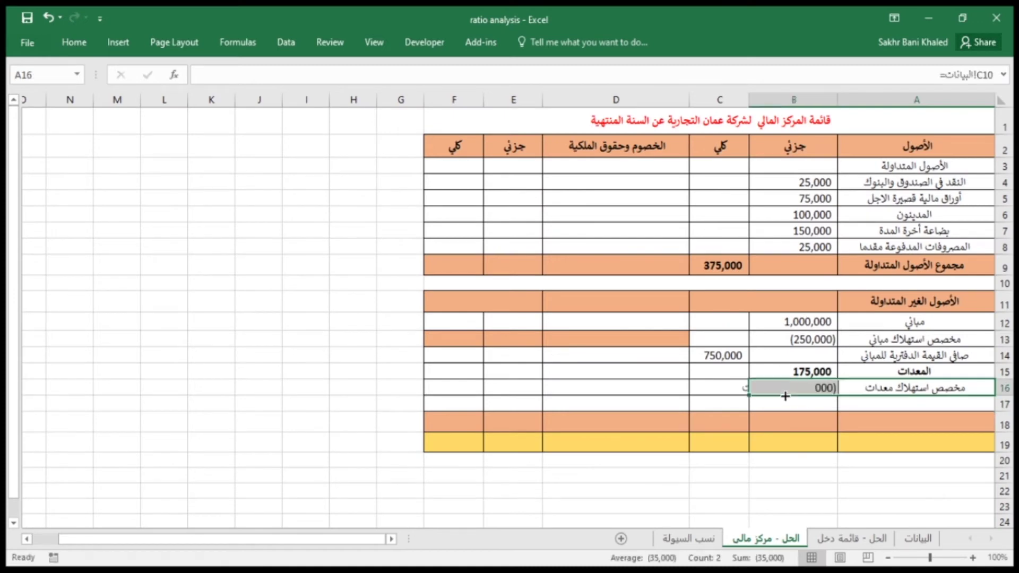
Label cell A17 صافي القيمة الدفترية للمعدات for the equipment's net book value
click(891, 400)
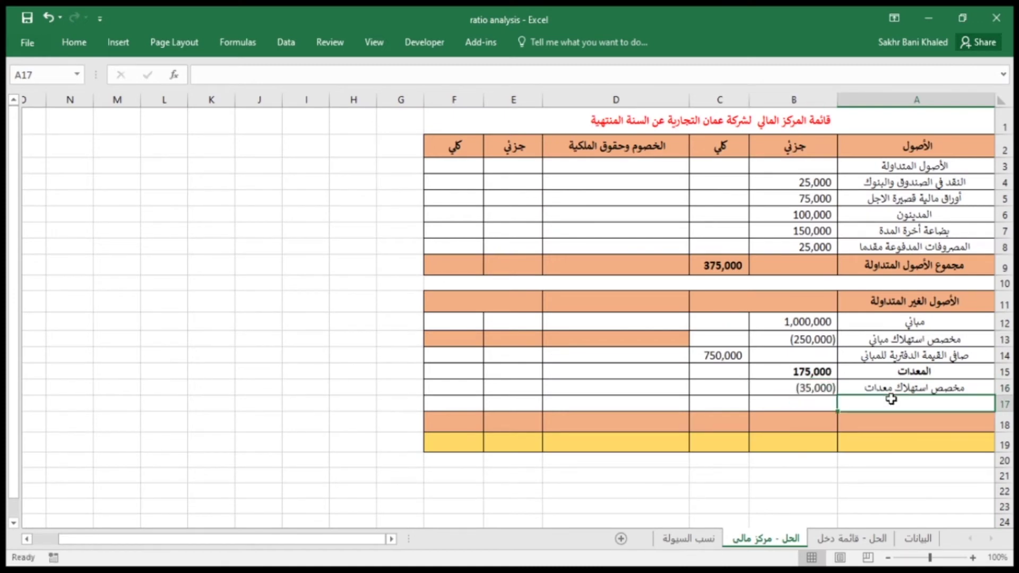
text(صافي الفق)
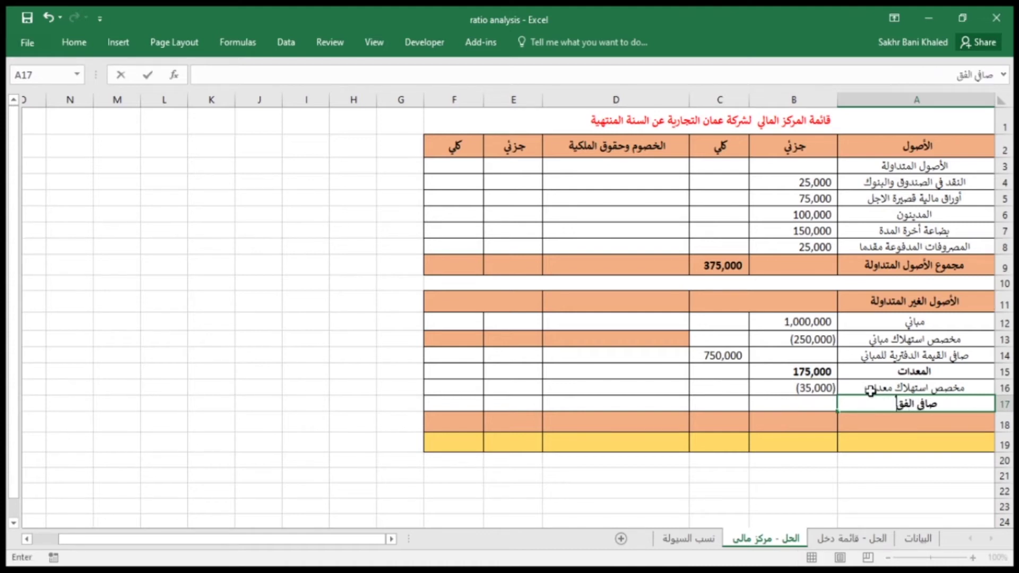
key(BackSpace)
key(BackSpace)
text(ق)
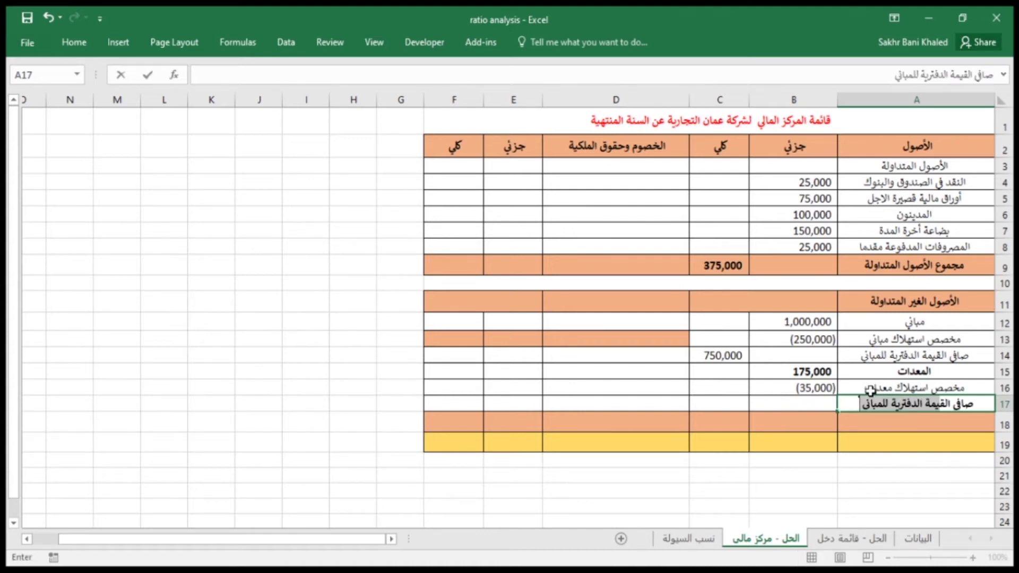
text(يمة الدفتر)
key(BackSpace)
text(ية )
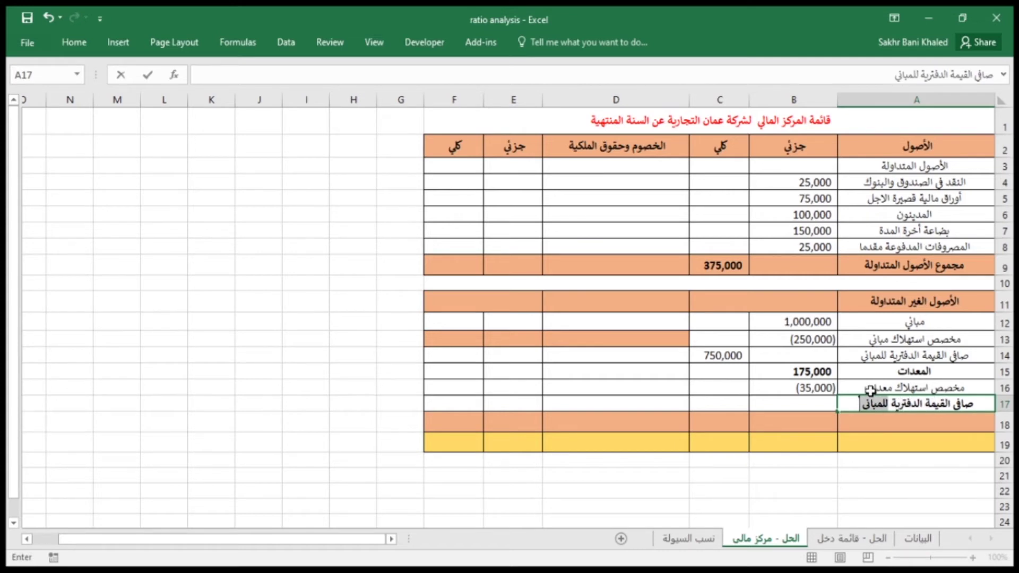
text(للمعدات)
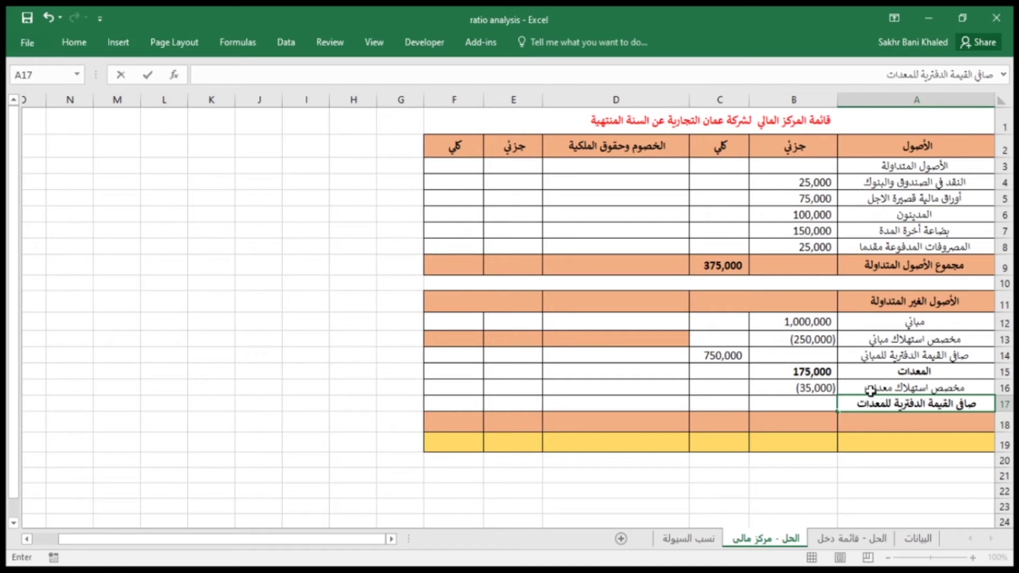
key(Return)
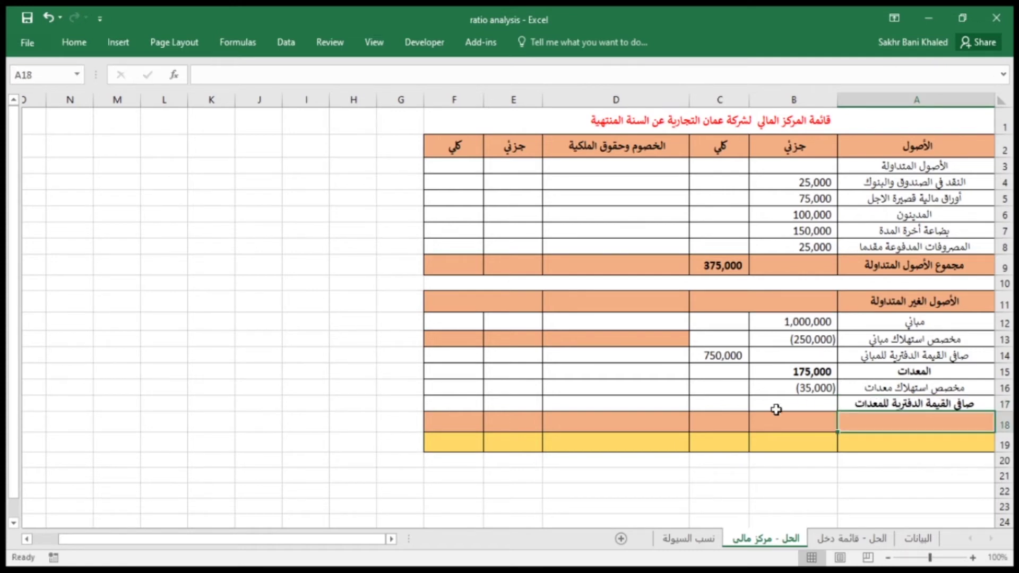
Calculate the equipment's net book value in C17 with the formula =B15+B16, then select A18
double_click(735, 405)
text(=)
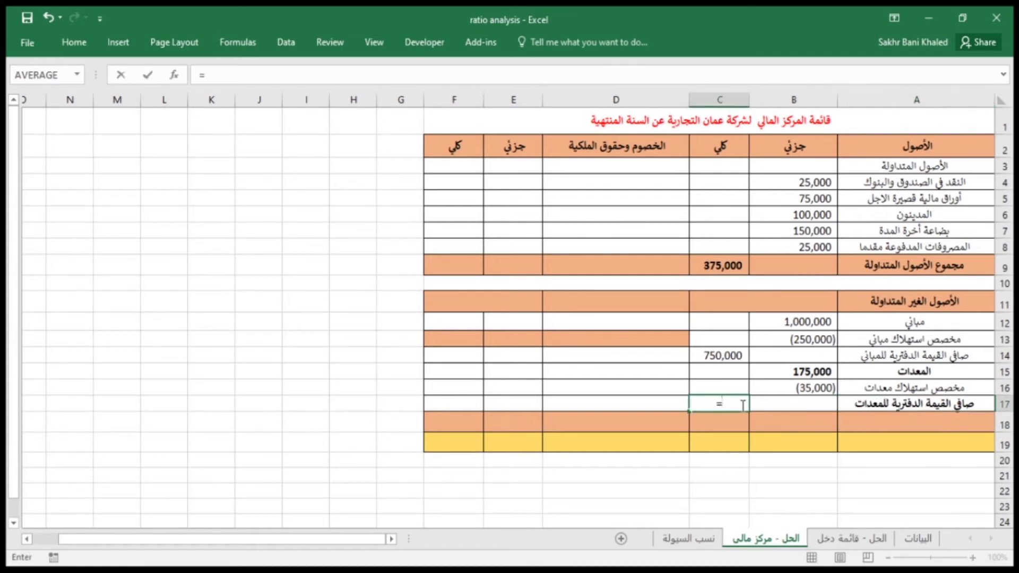
click(822, 372)
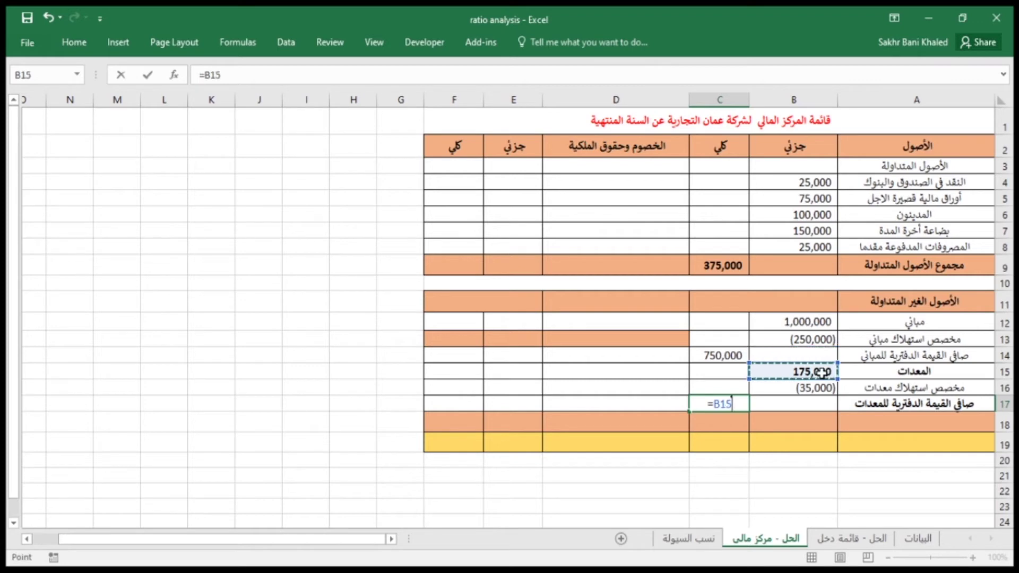
text(+)
click(820, 385)
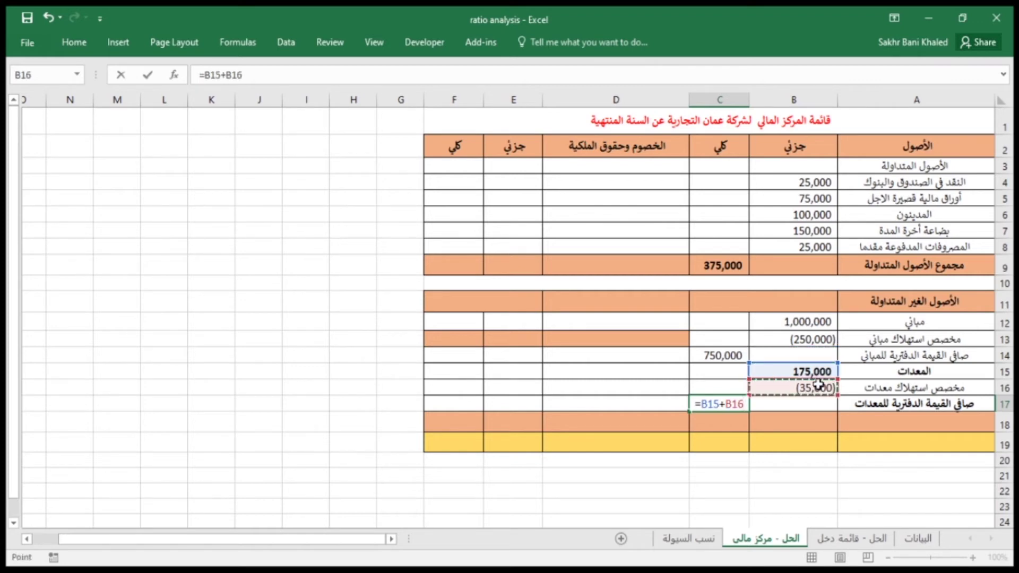
key(ctrl+Return)
key(Return)
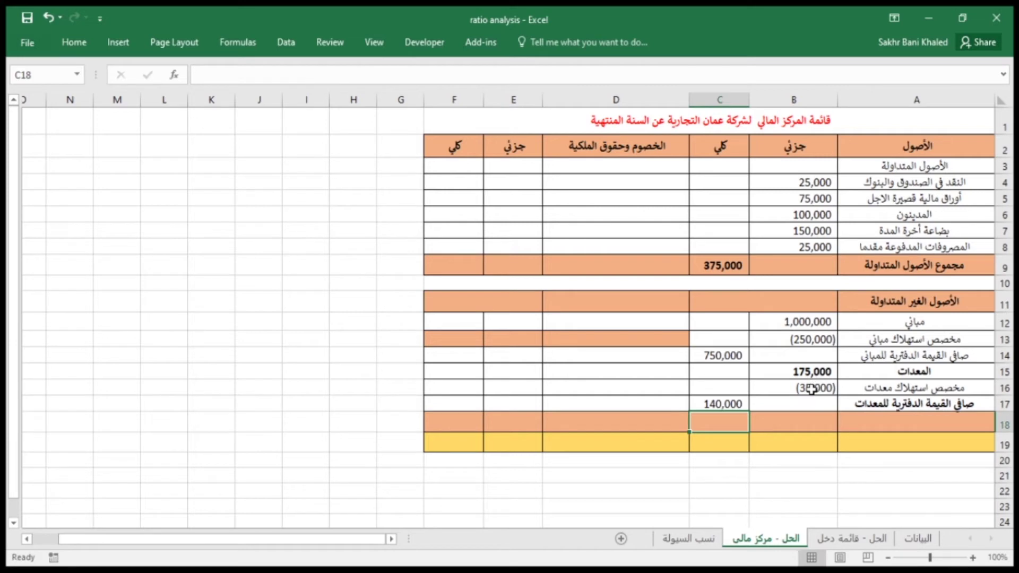
click(940, 421)
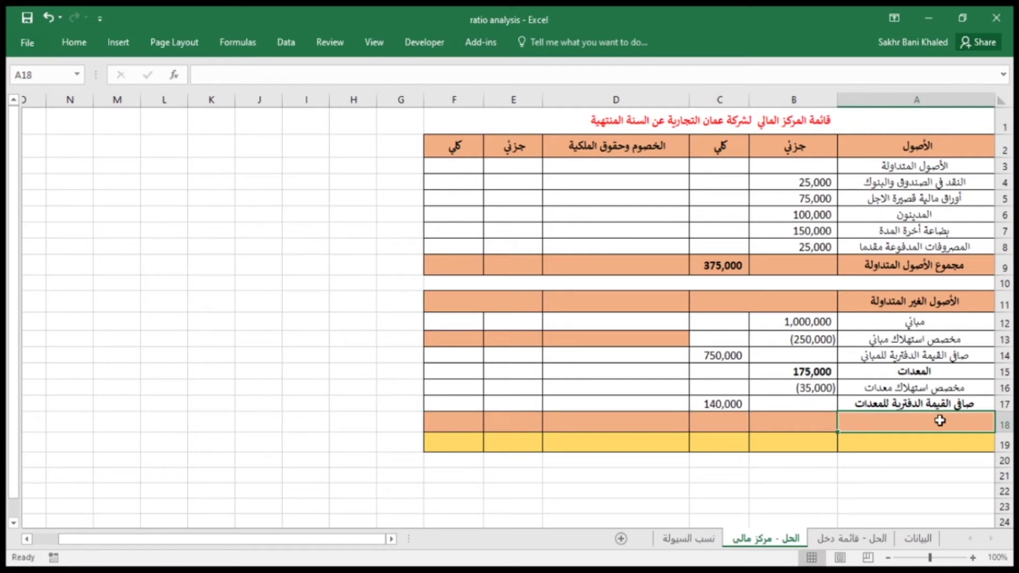
Label cell A18 مجموع الأصول الغير متداولة for the total of non-current assets
text(مجموع ال)
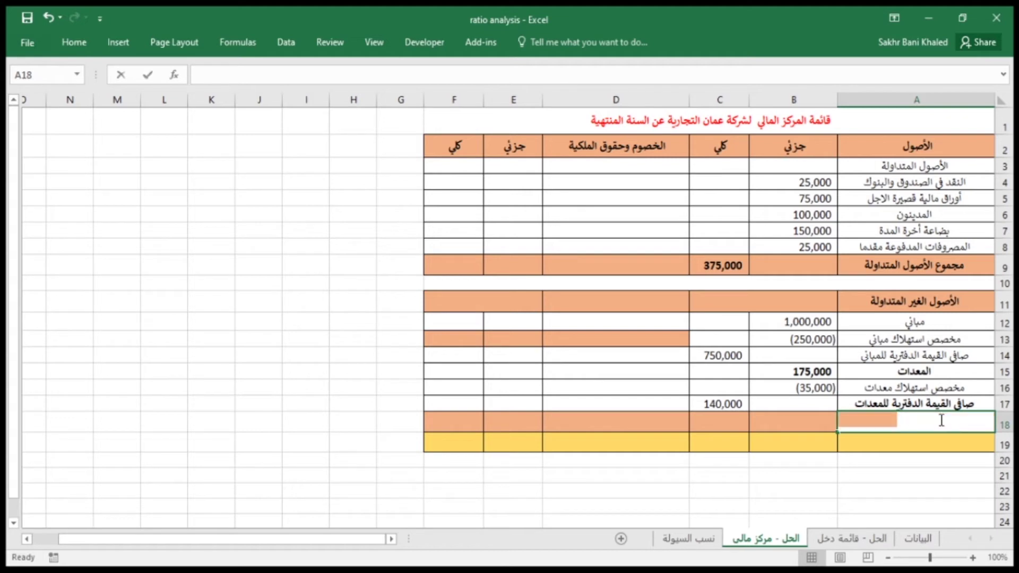
text(ا)
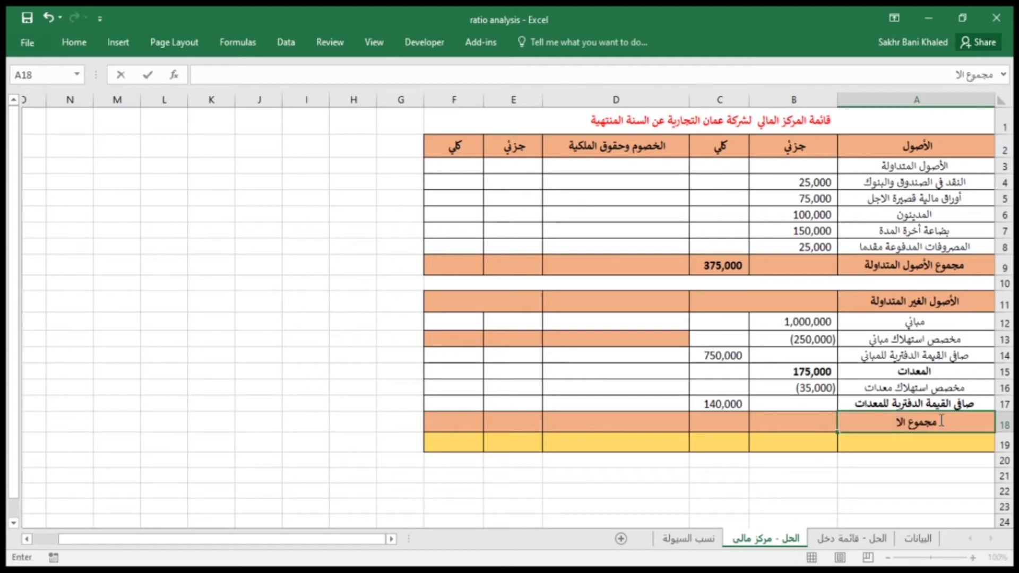
key(BackSpace)
text(أصول ال)
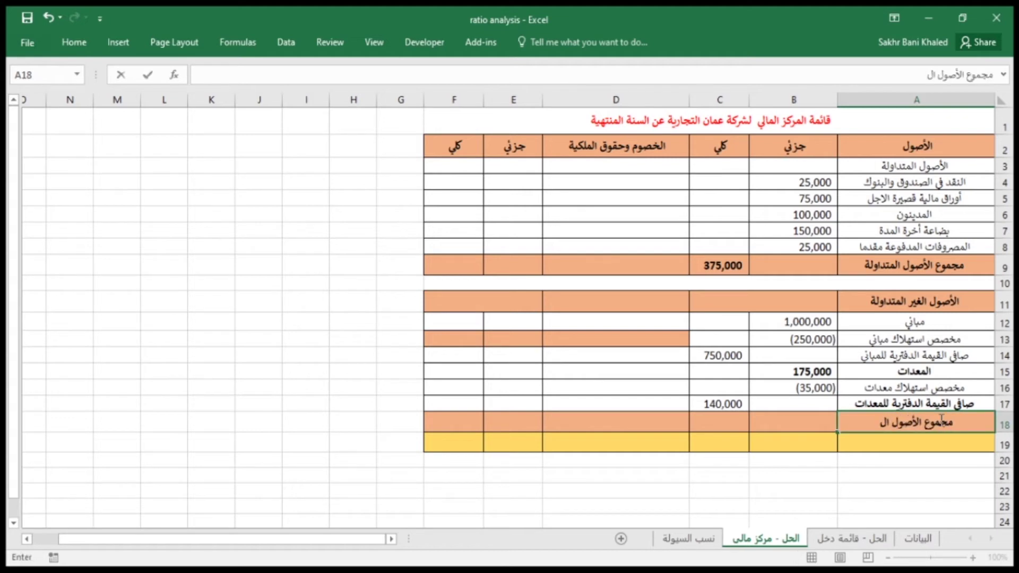
text(غير م)
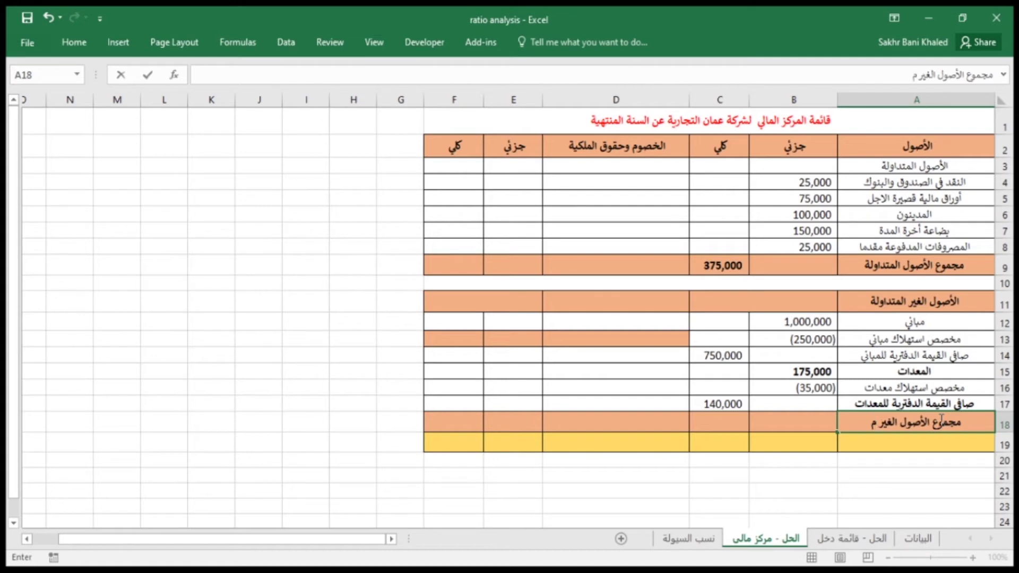
text(تداولة)
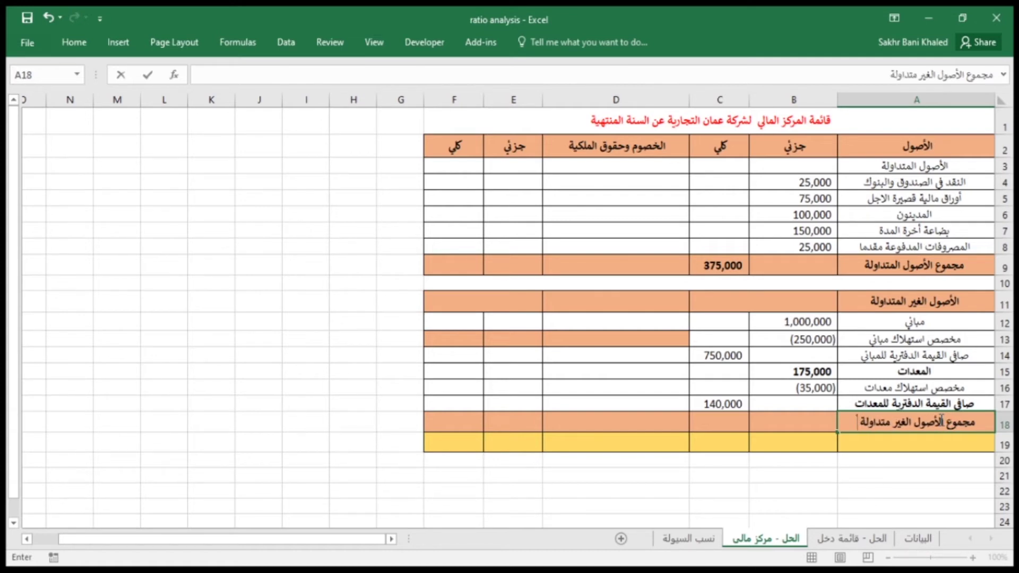
key(Return)
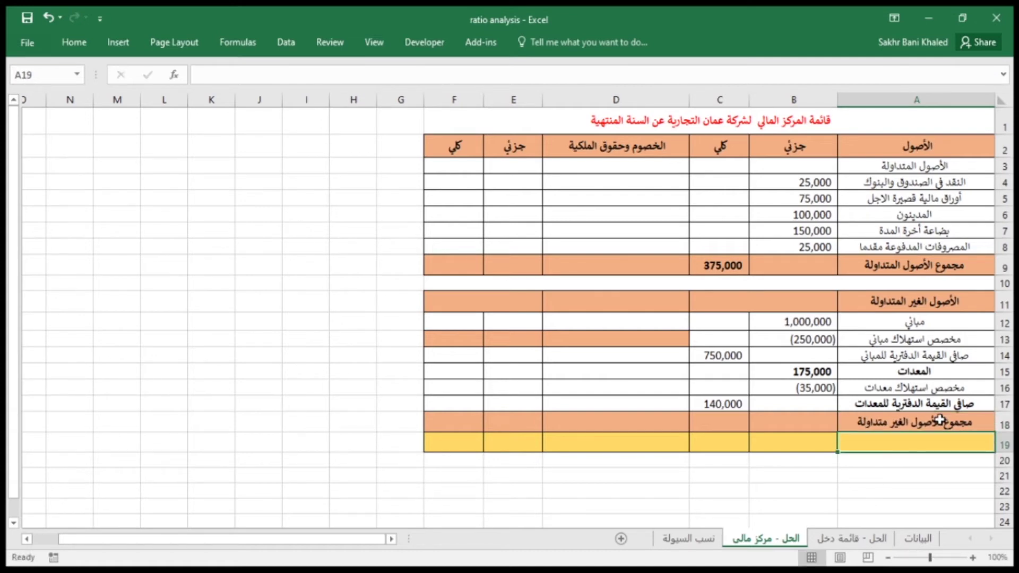
Calculate total non-current assets in C18 with the formula =C14+C17
click(712, 420)
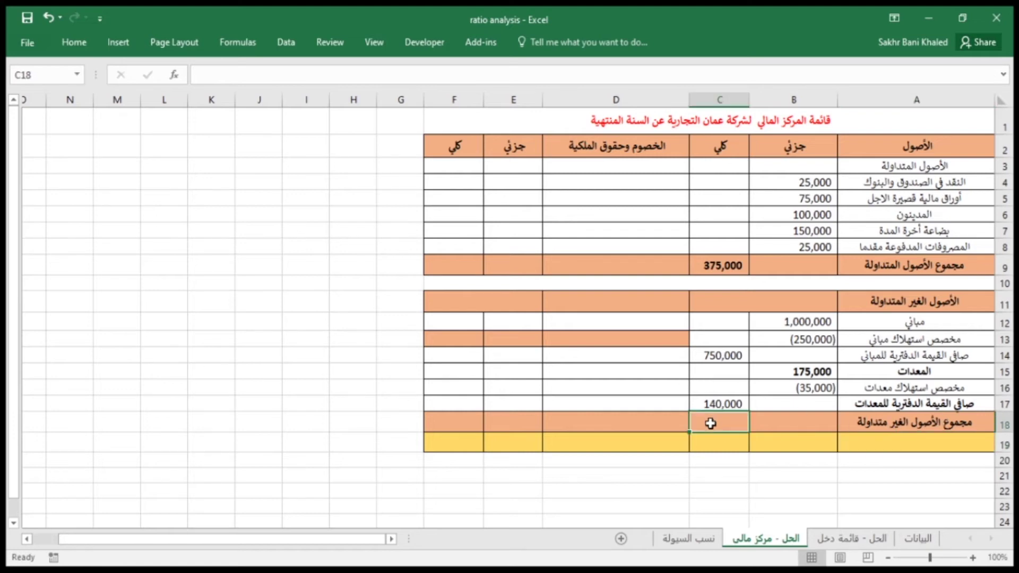
double_click(712, 423)
text(=)
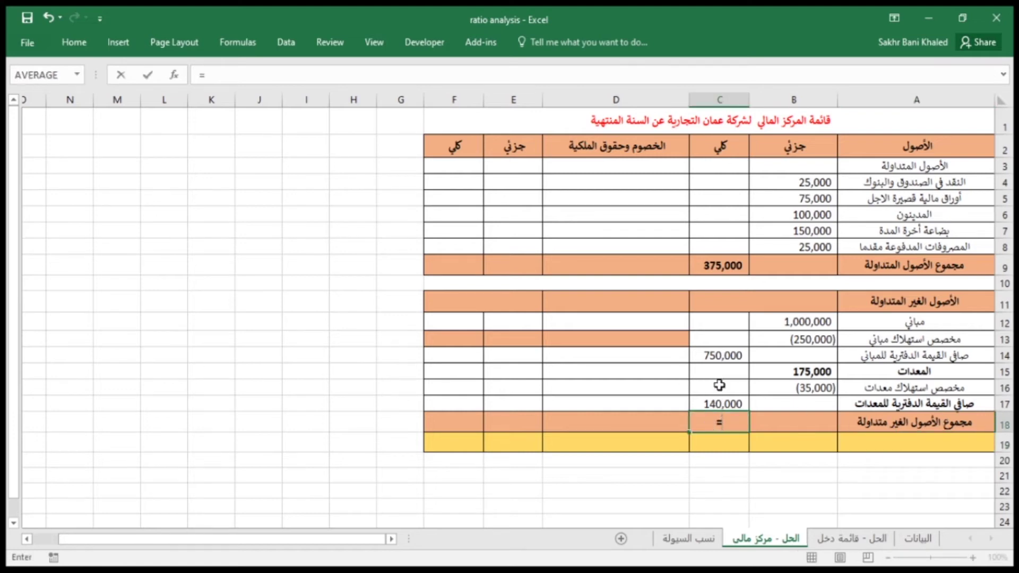
click(722, 356)
text(+)
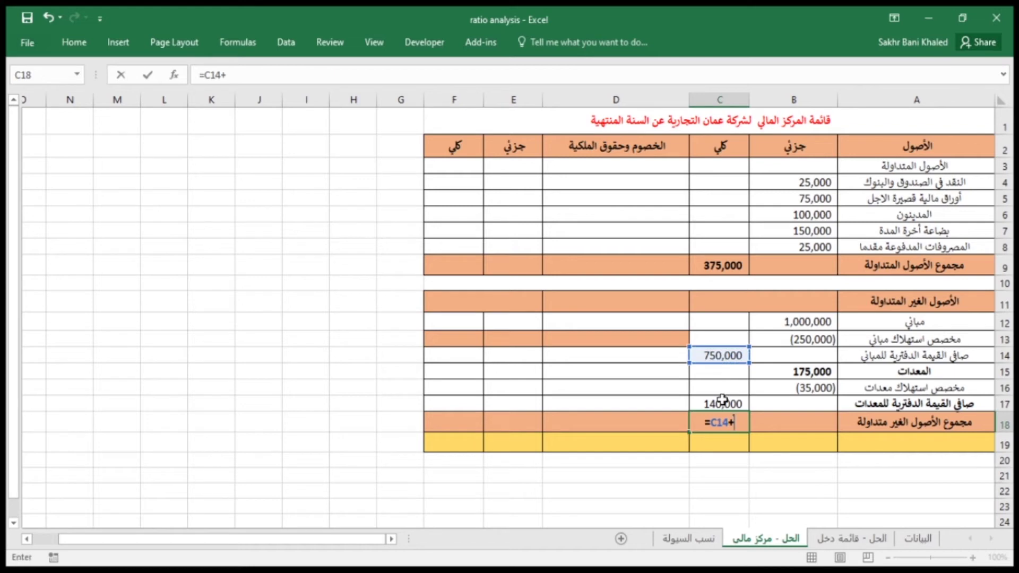
click(722, 402)
key(Return)
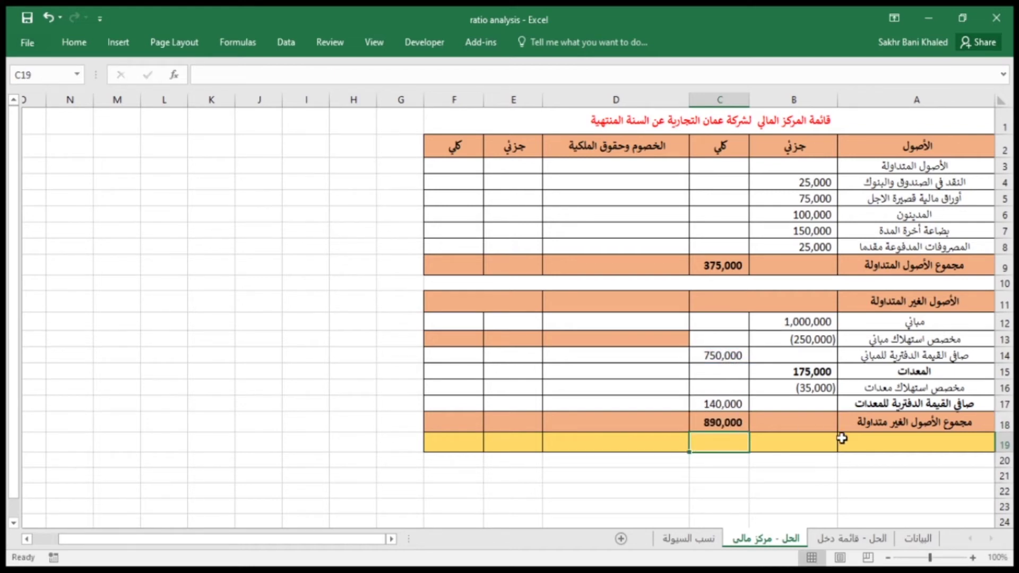
Label cell A19 مجموع الأصول for total assets
click(871, 441)
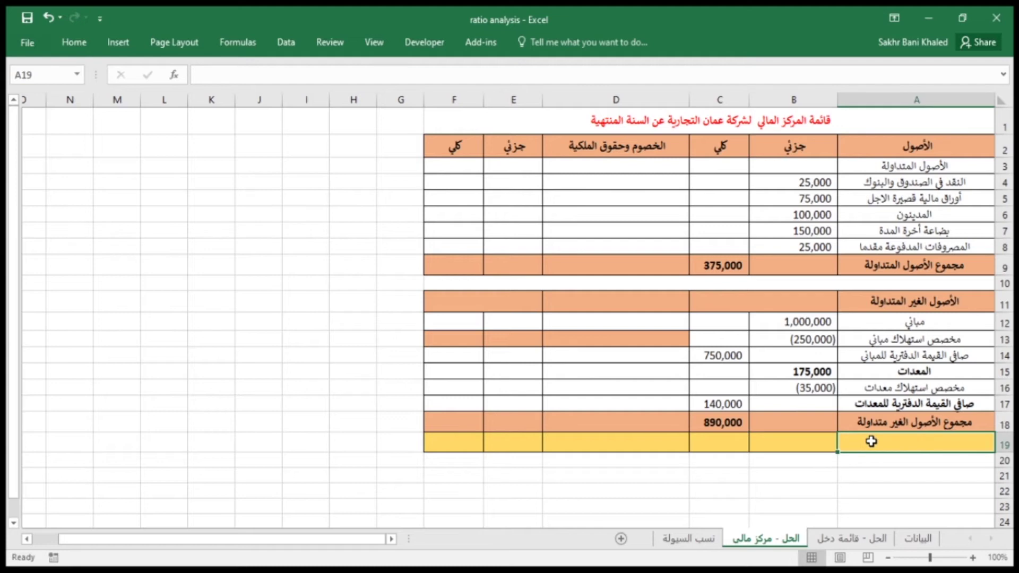
text(مجموع الا)
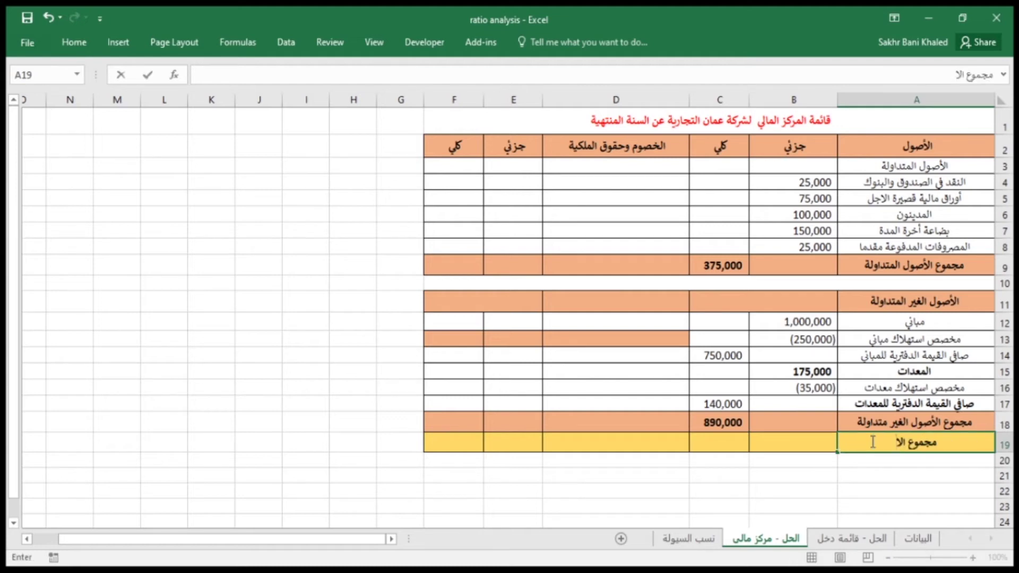
text(صول)
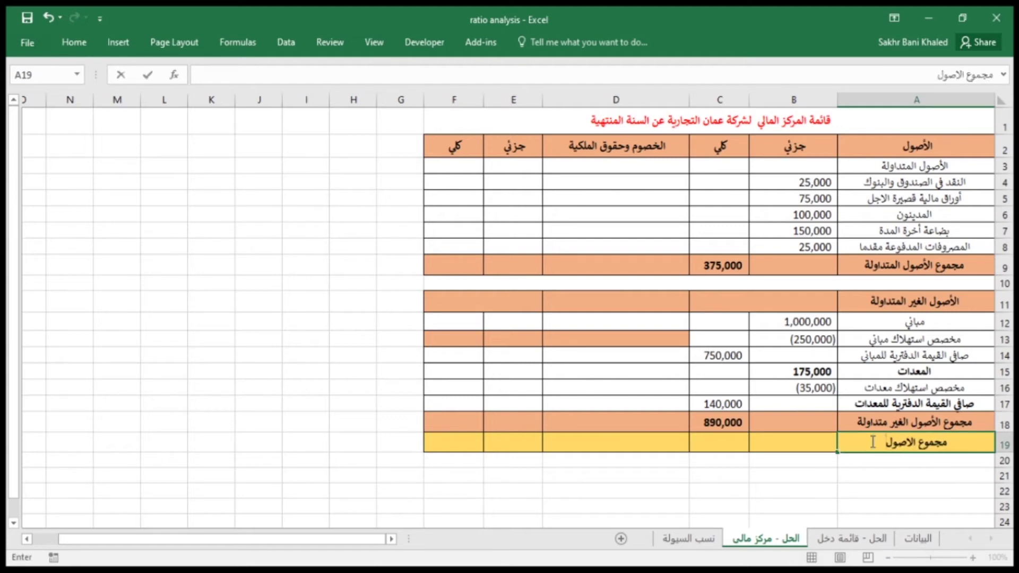
Calculate total assets in C19 by adding the current assets total in C9 and the non-current assets total in C18
click(740, 438)
text(=)
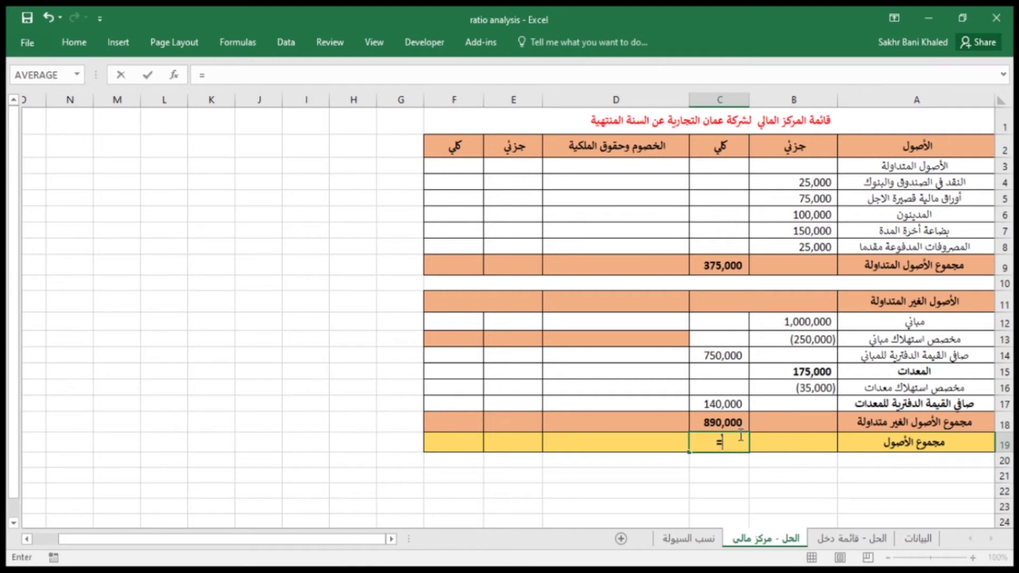
click(718, 265)
text(+)
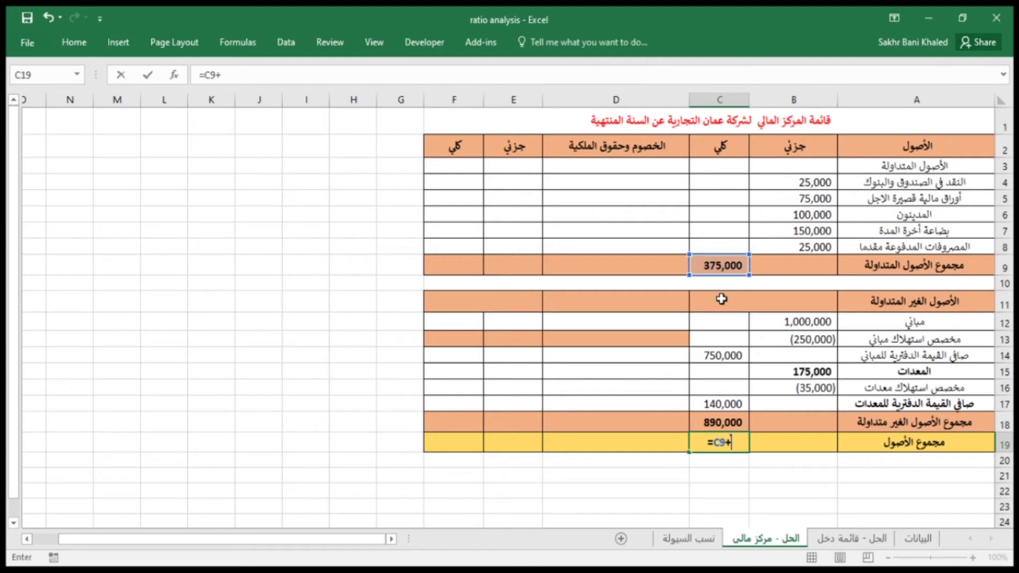
click(722, 422)
key(Return)
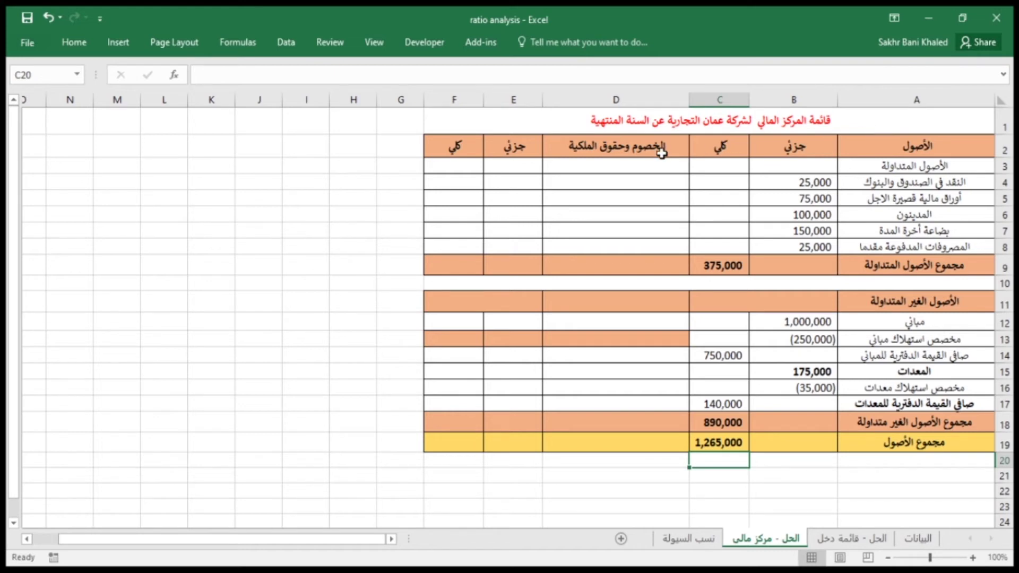
Enter the heading الخصوم المتداولة for current liabilities in cell D3
click(643, 168)
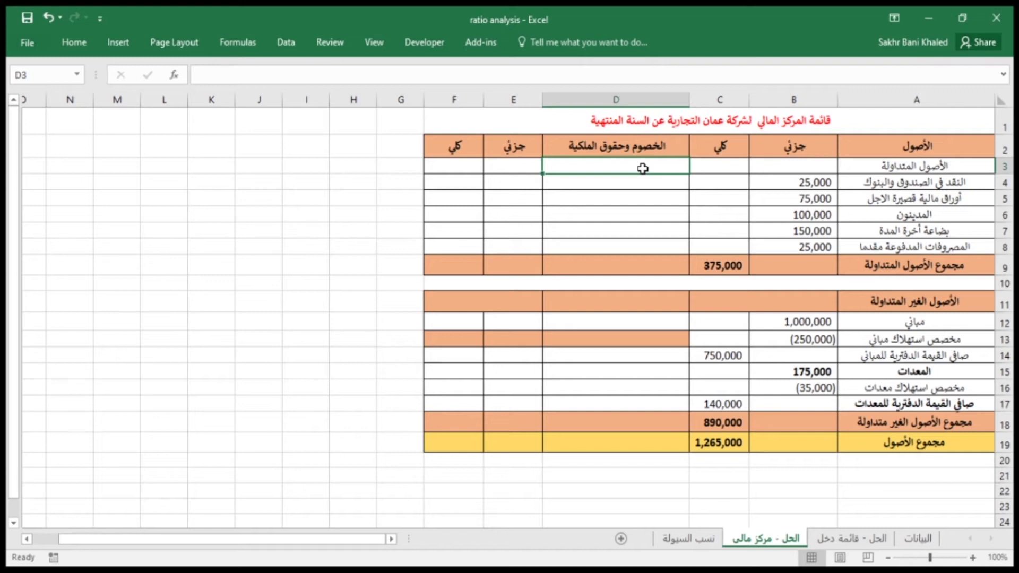
text(الخصوم)
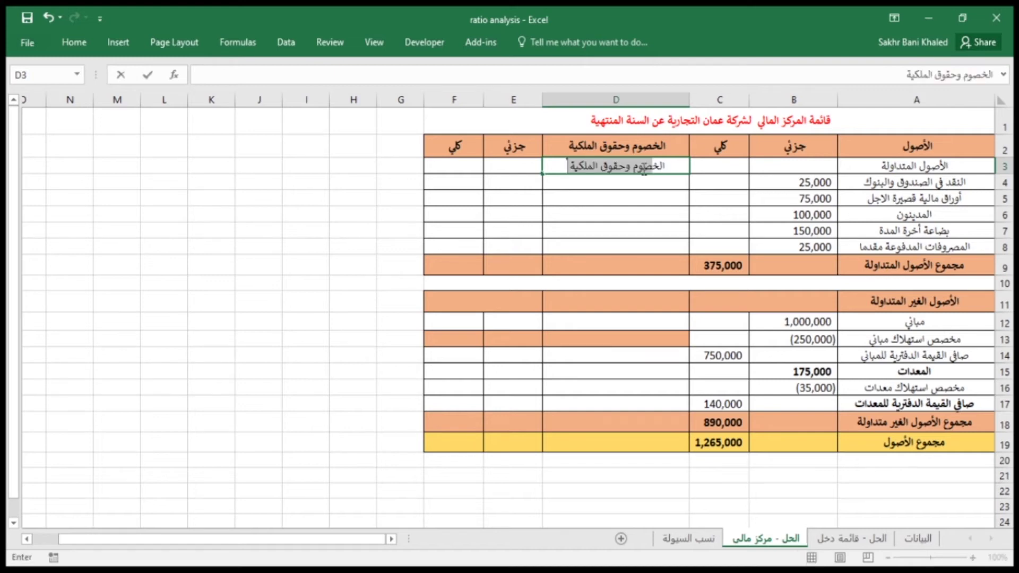
text( المت)
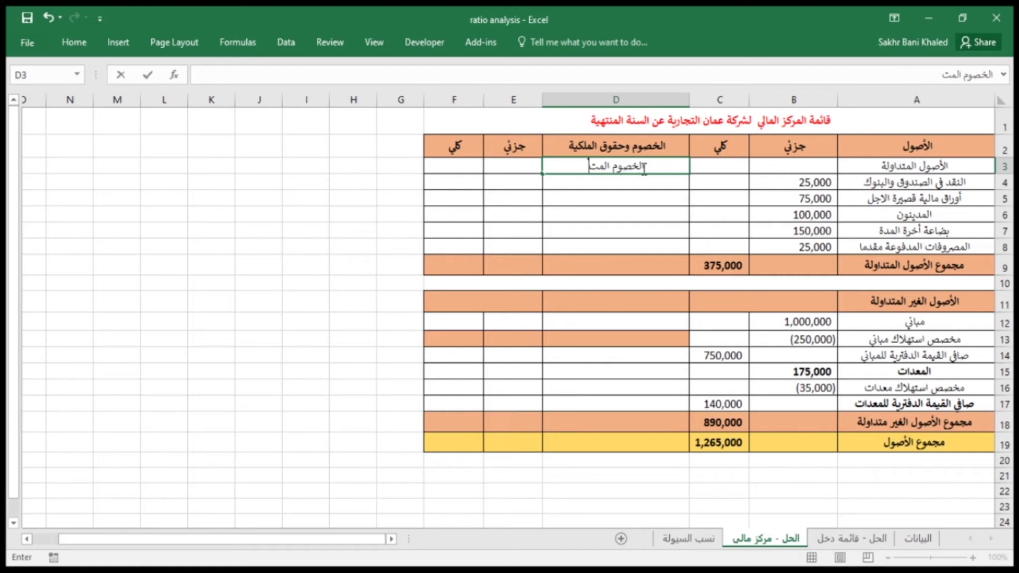
text(داولة)
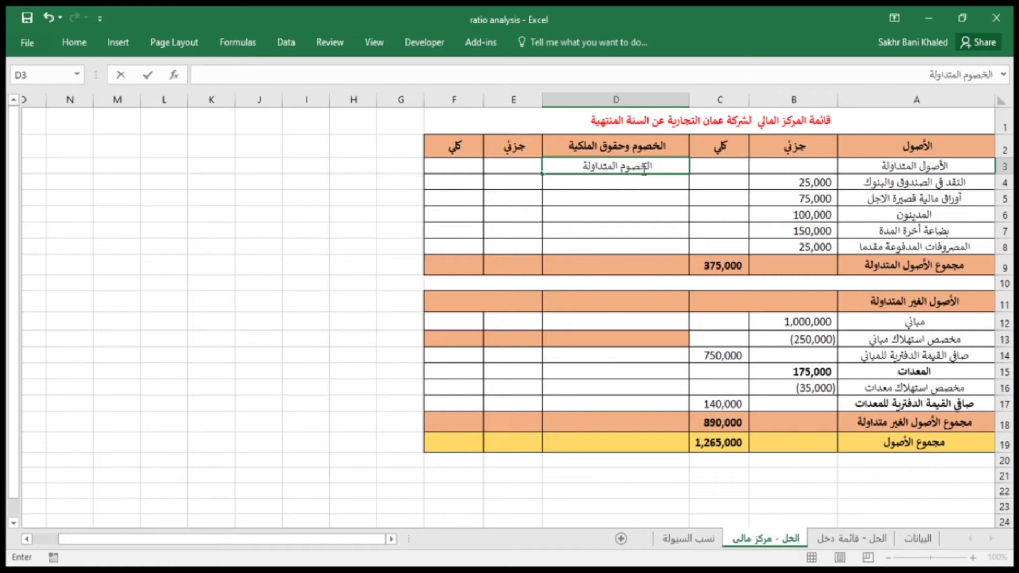
key(Return)
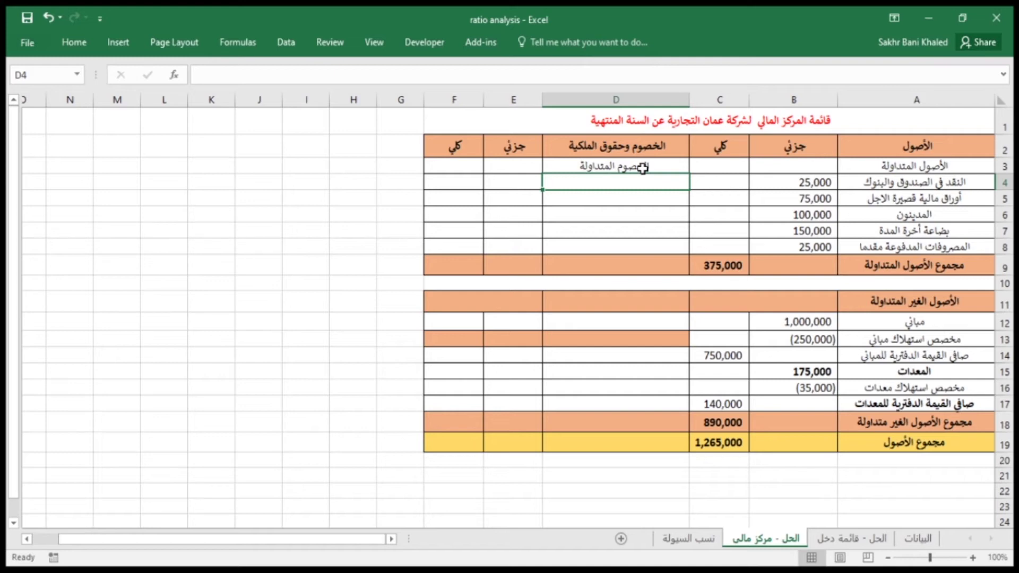
Link D4 to دائنون in cell A11 of the البيانات sheet and fill the link across to E4 for its amount
text(=)
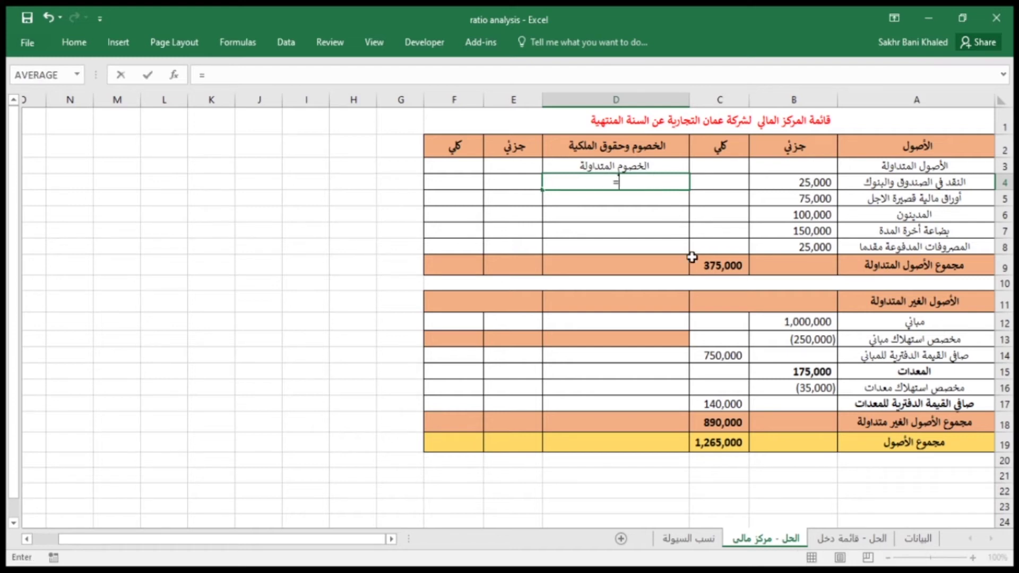
click(905, 540)
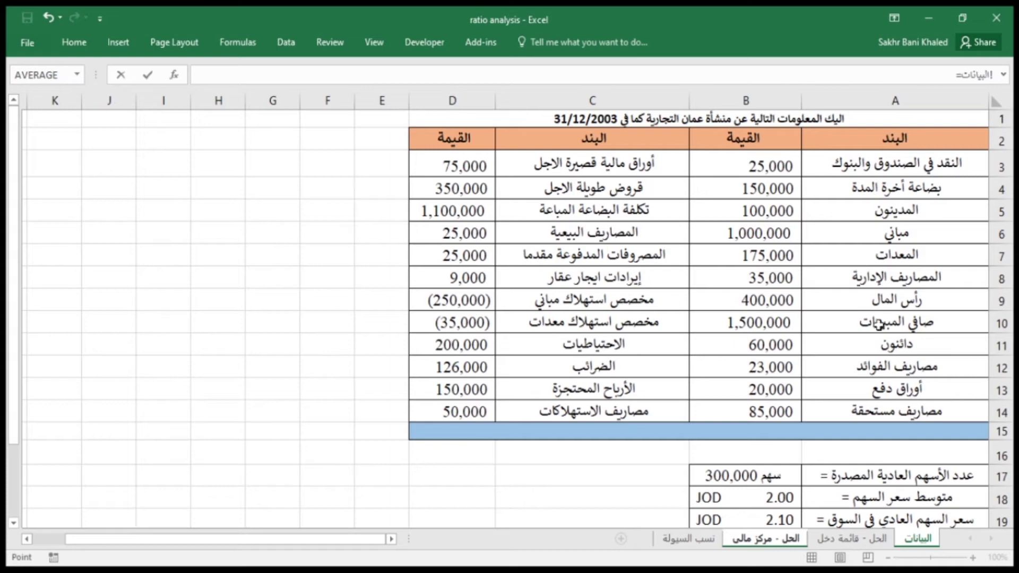
click(885, 350)
key(Return)
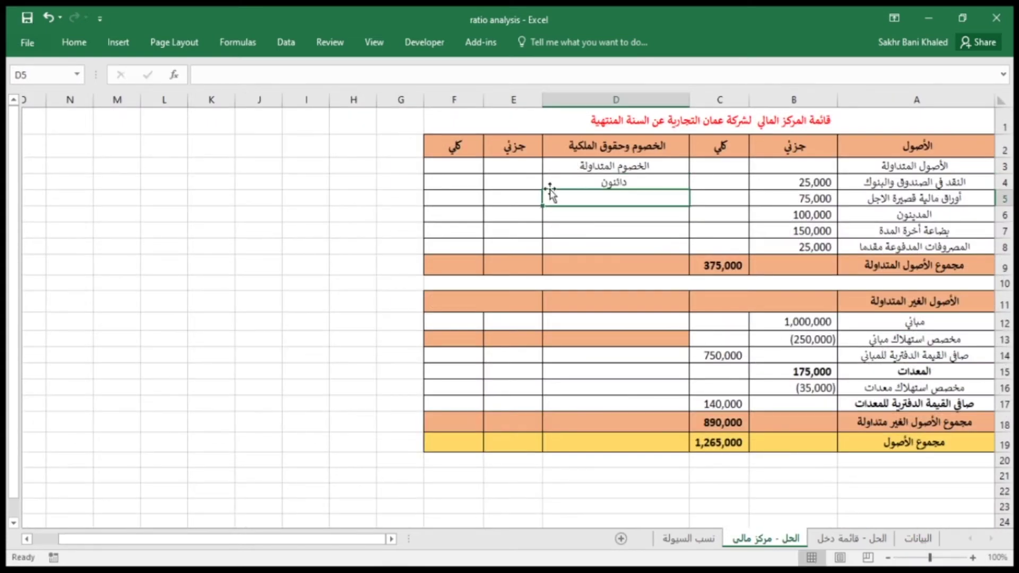
click(550, 186)
drag(542, 190, 505, 192)
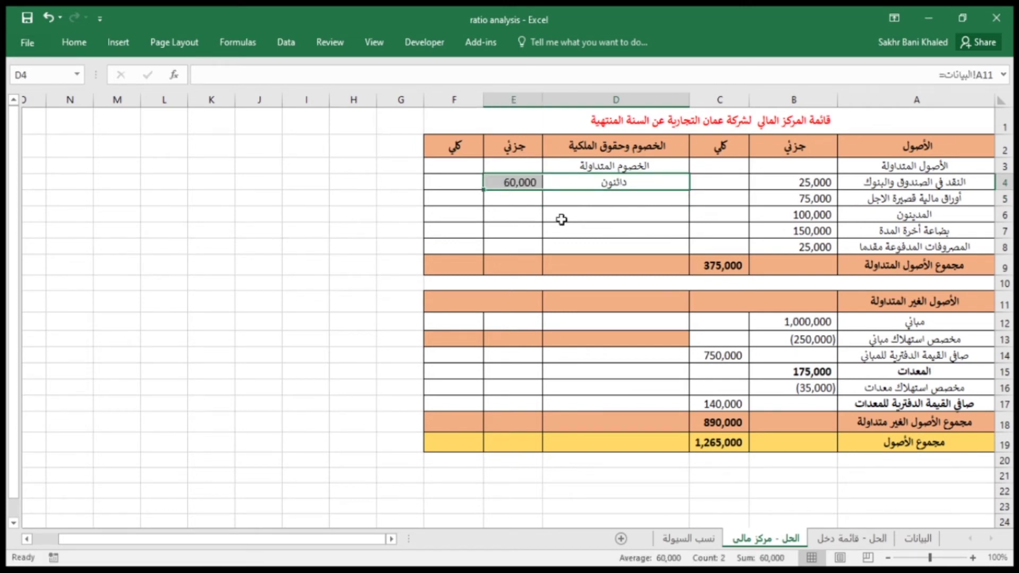
Link D5 to أوراق دفع in cell A13 of the البيانات sheet and fill the link across to E5 for its amount
click(587, 200)
text(=)
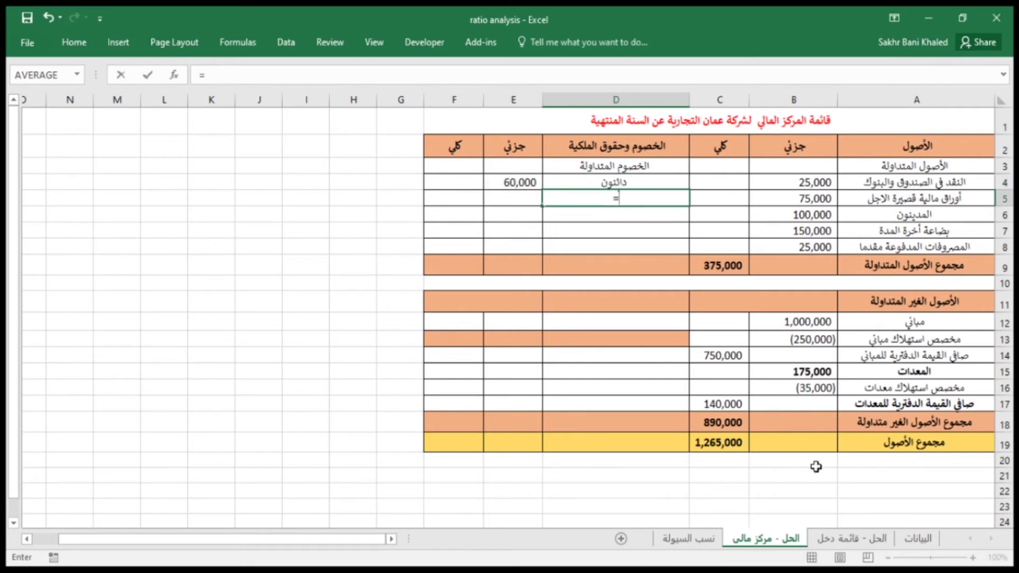
click(907, 540)
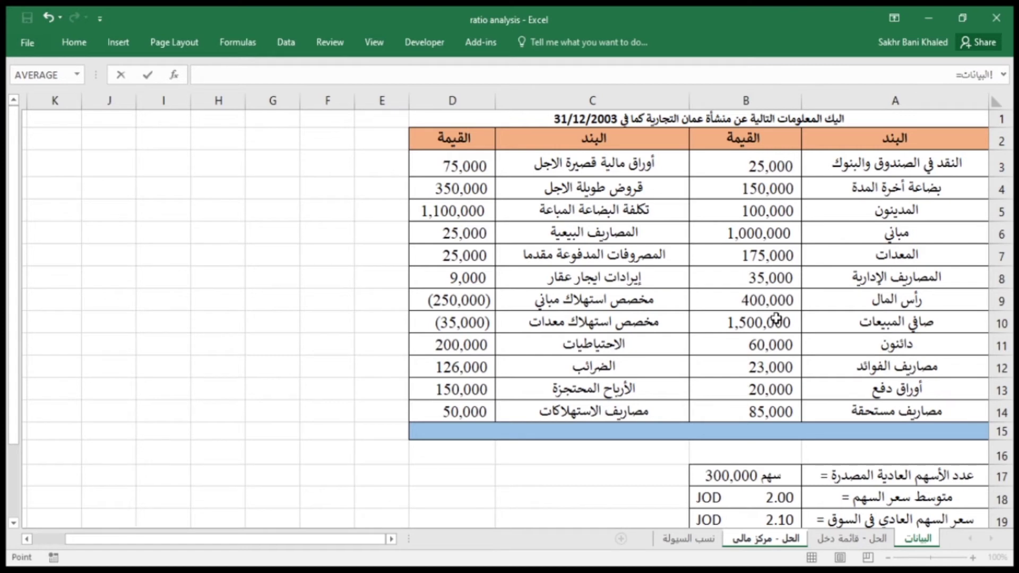
click(878, 394)
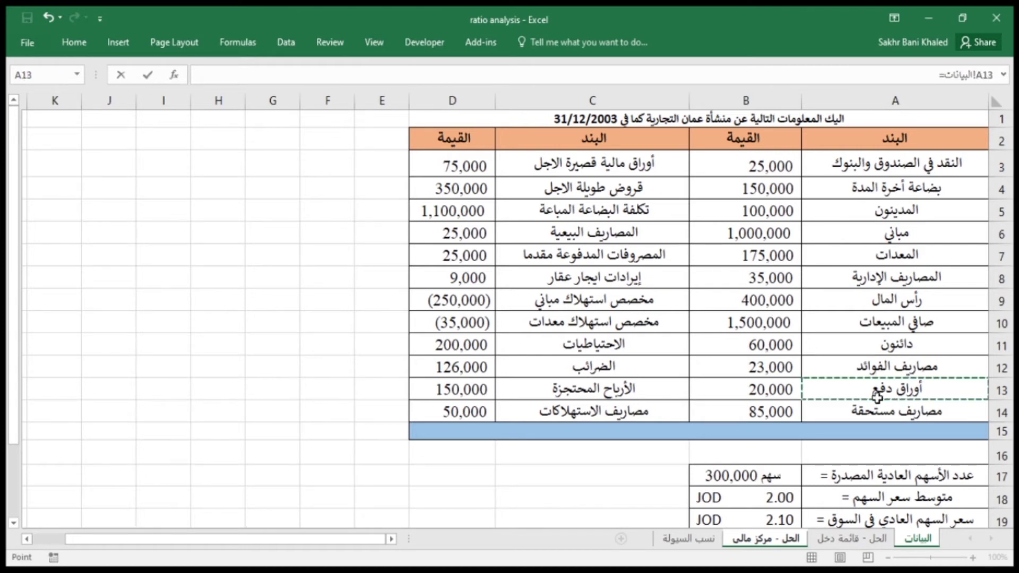
key(Return)
click(576, 200)
click(539, 203)
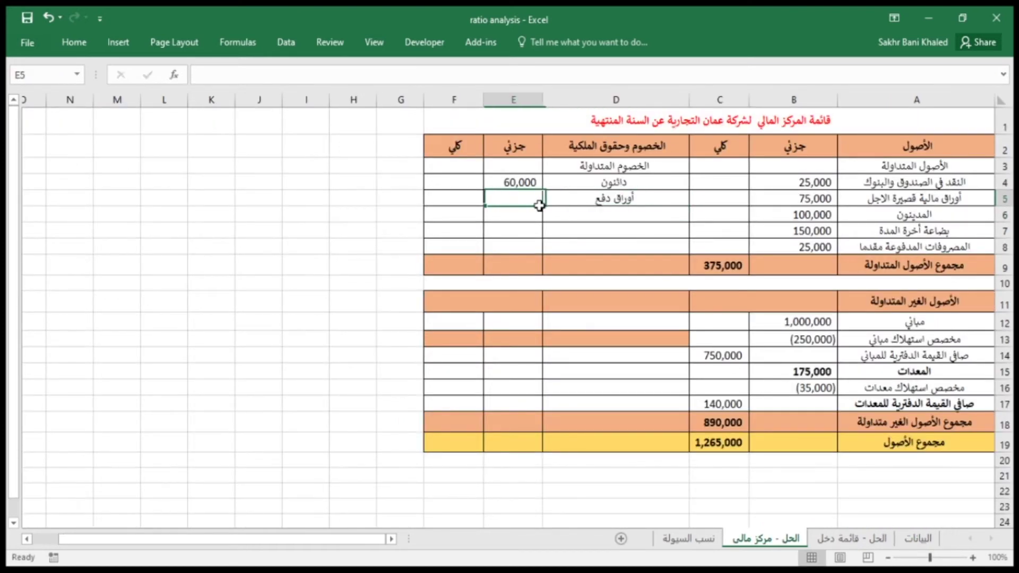
click(563, 204)
drag(542, 206, 510, 206)
Link D6 to مصاريف مستحقة in cell A14 of the البيانات sheet, fill the link across to E6, and select D9
click(599, 213)
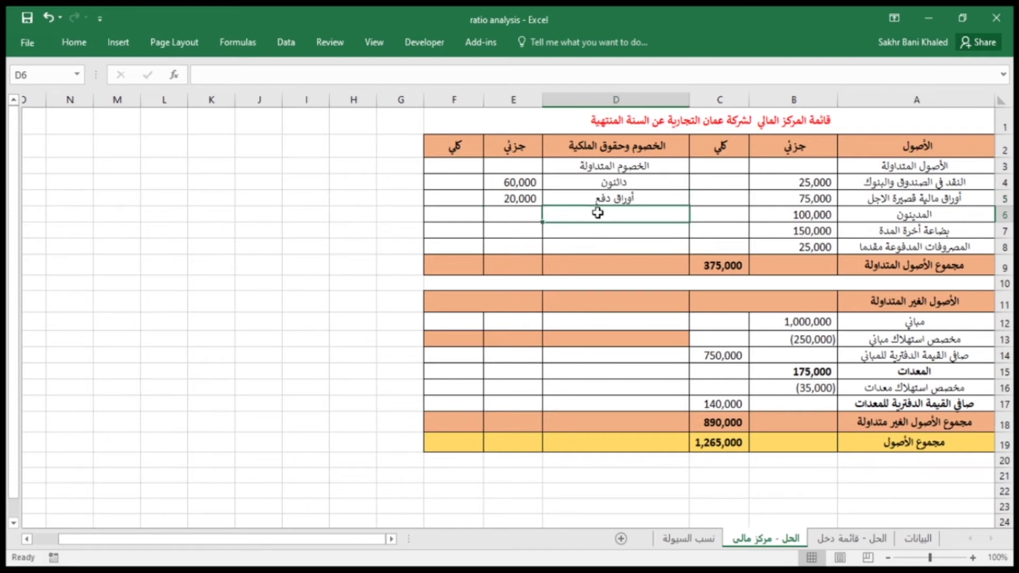
text(=)
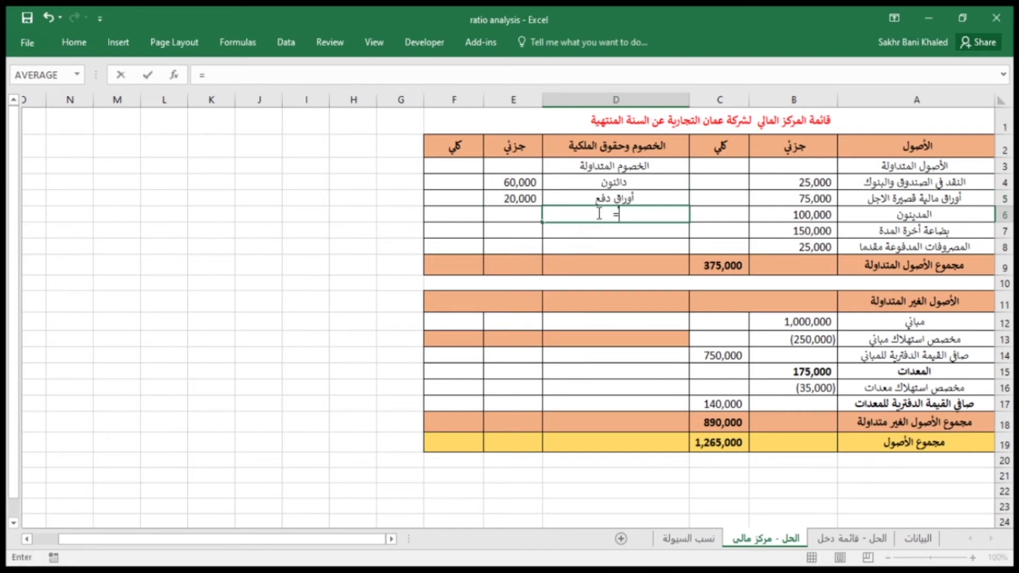
click(918, 539)
click(887, 413)
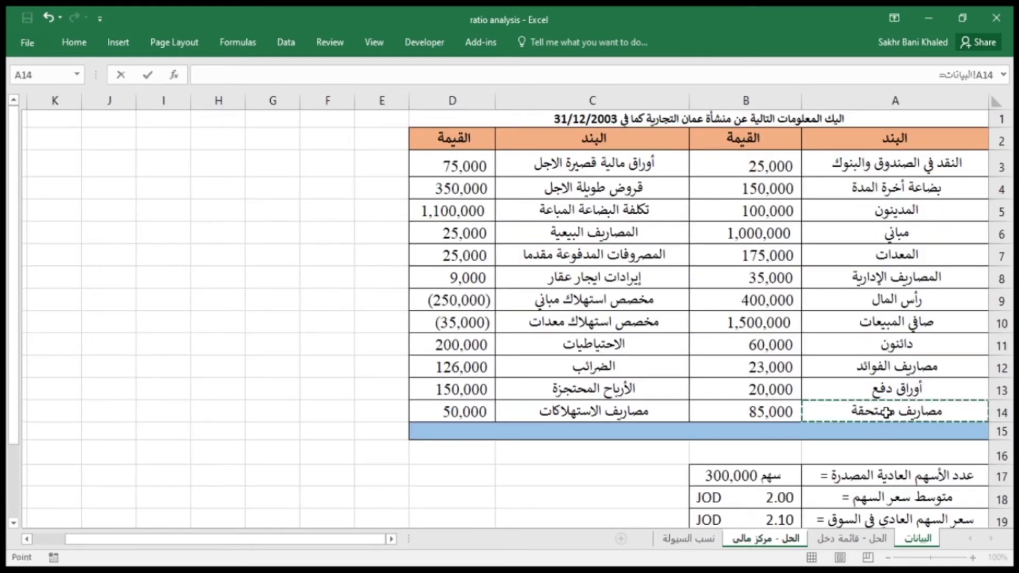
key(Return)
click(566, 213)
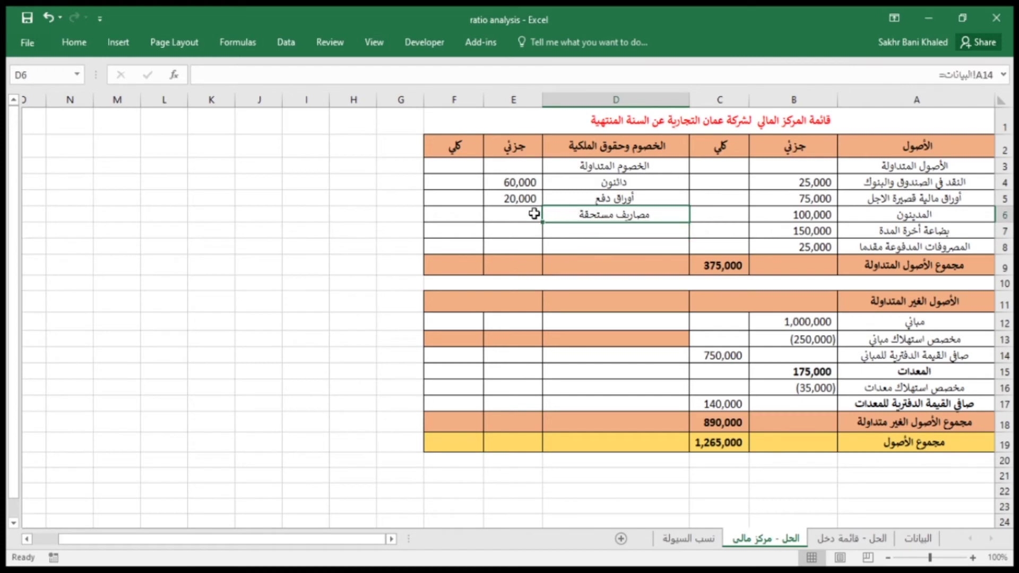
drag(543, 223, 510, 219)
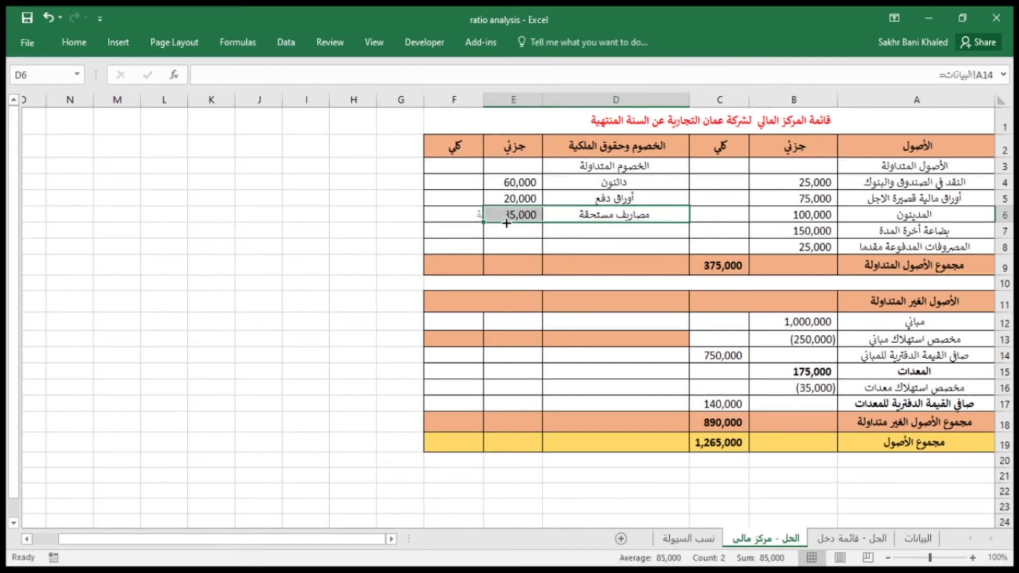
click(608, 263)
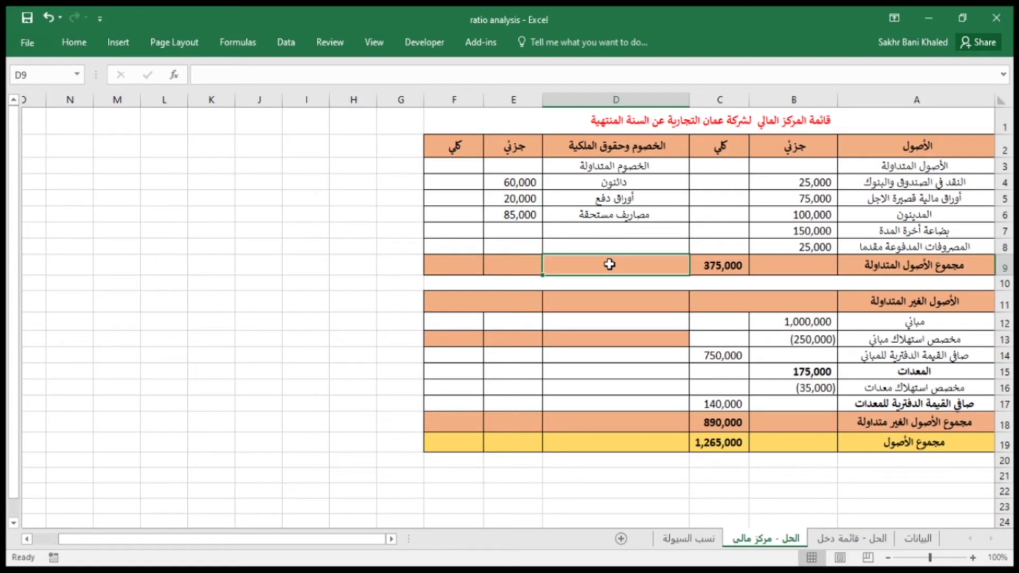
Enter the total label مجموع الخصوم المتداولة for current liabilities in cell D9
text(مجموع ال)
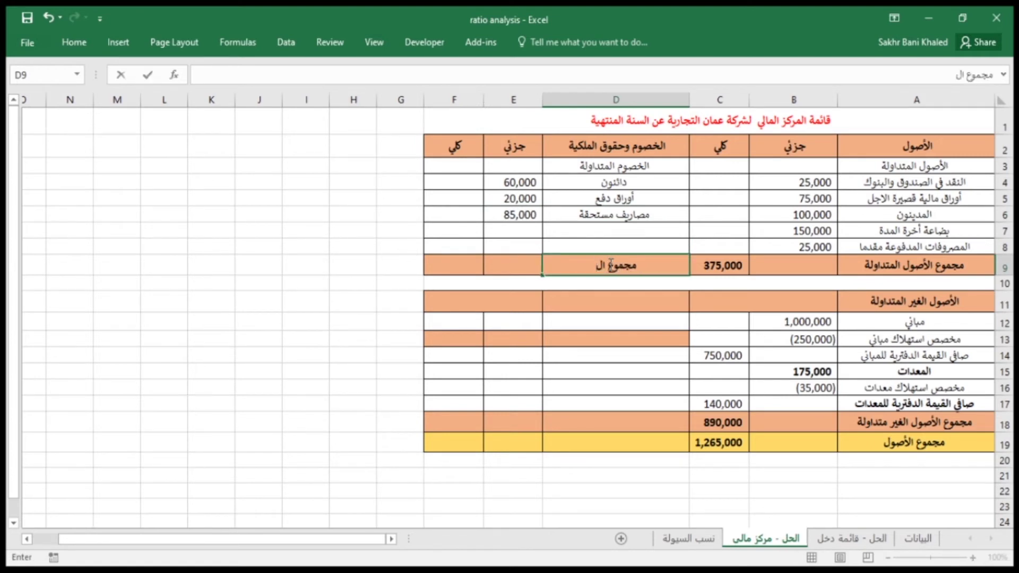
text(خصوم الم)
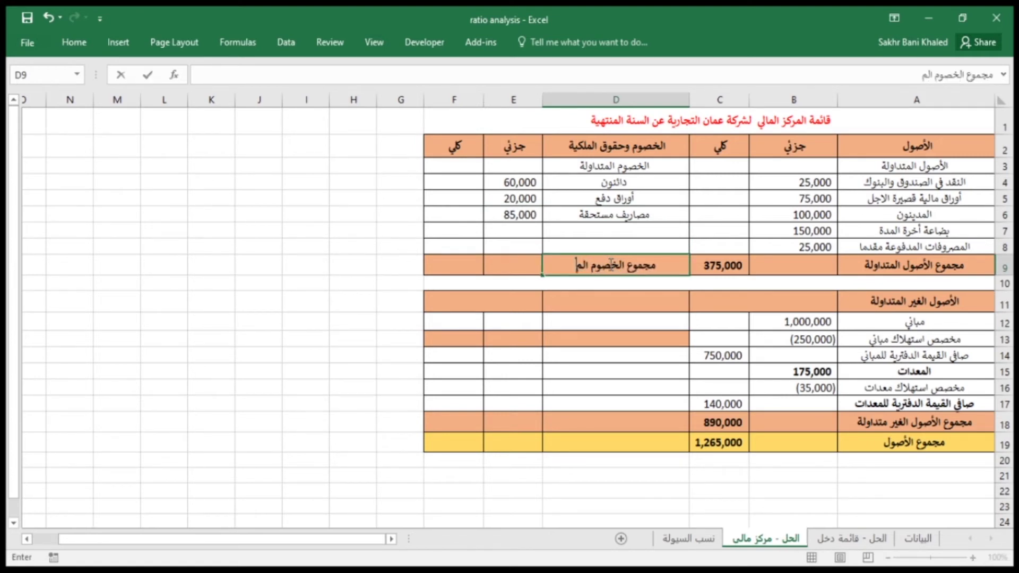
text(تداولة)
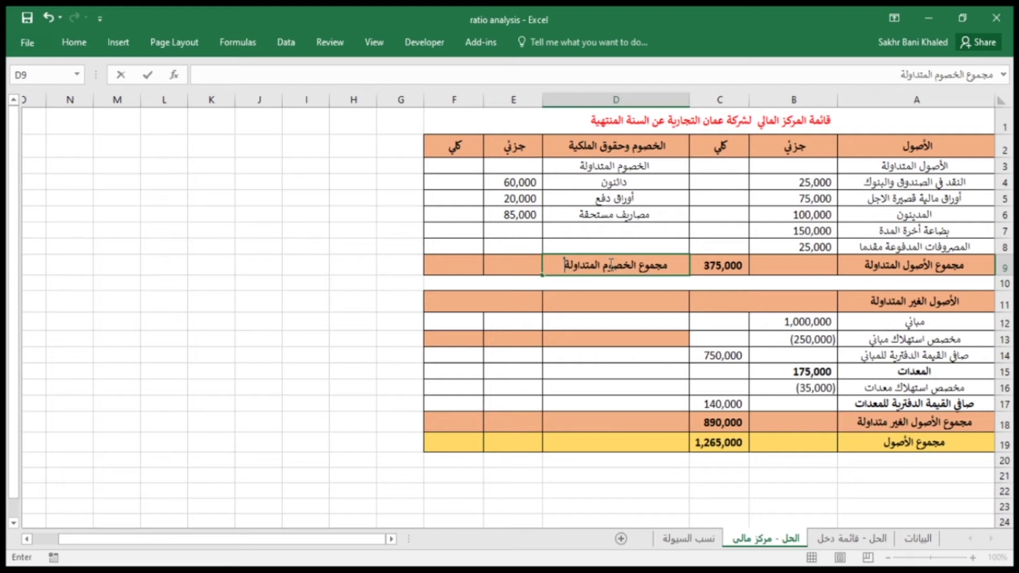
key(Return)
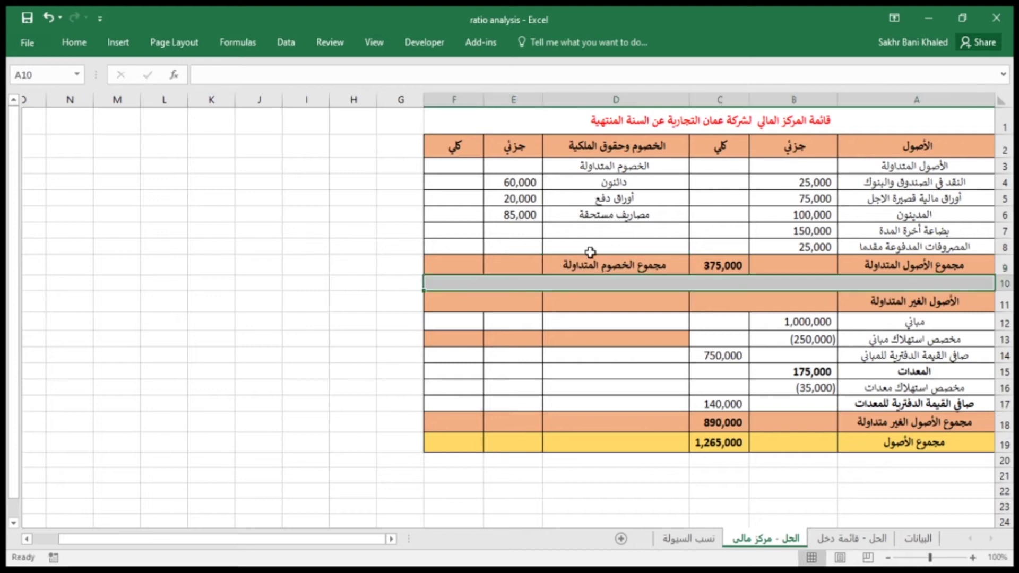
Sum the current liabilities E4:E8 in E9 and move that total formula to F9
click(499, 260)
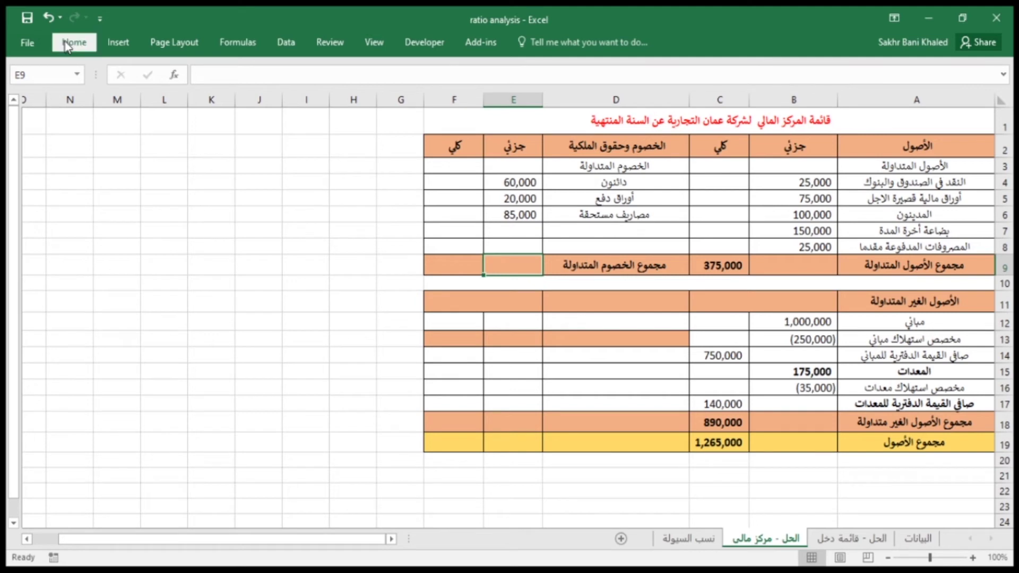
key(alt+equal)
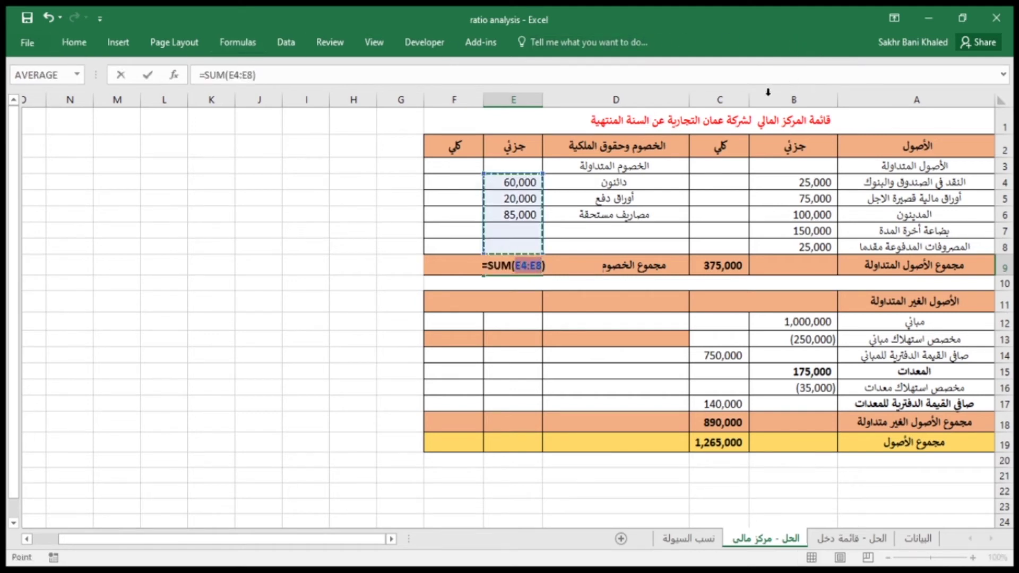
key(Return)
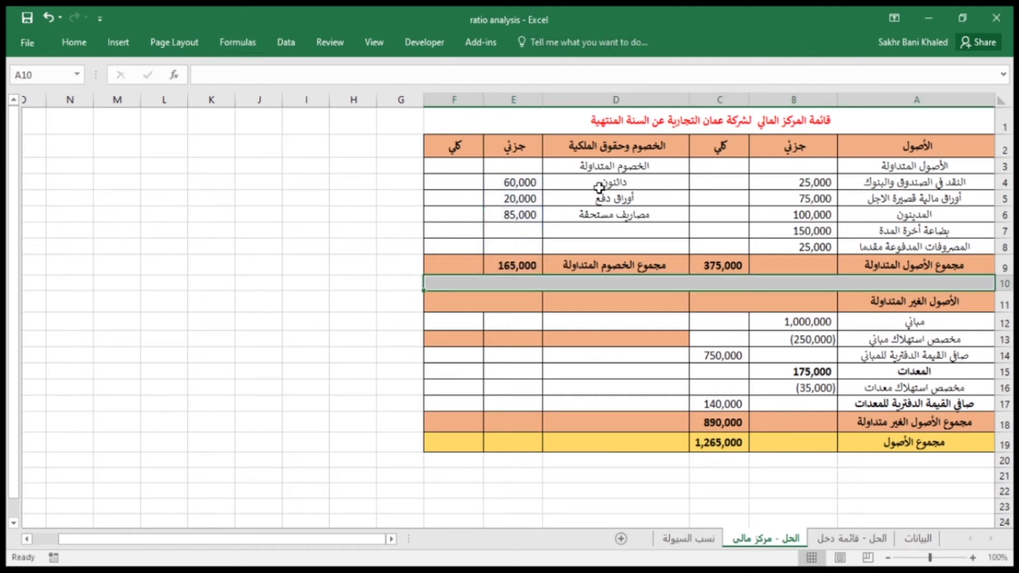
click(515, 264)
drag(485, 269, 446, 271)
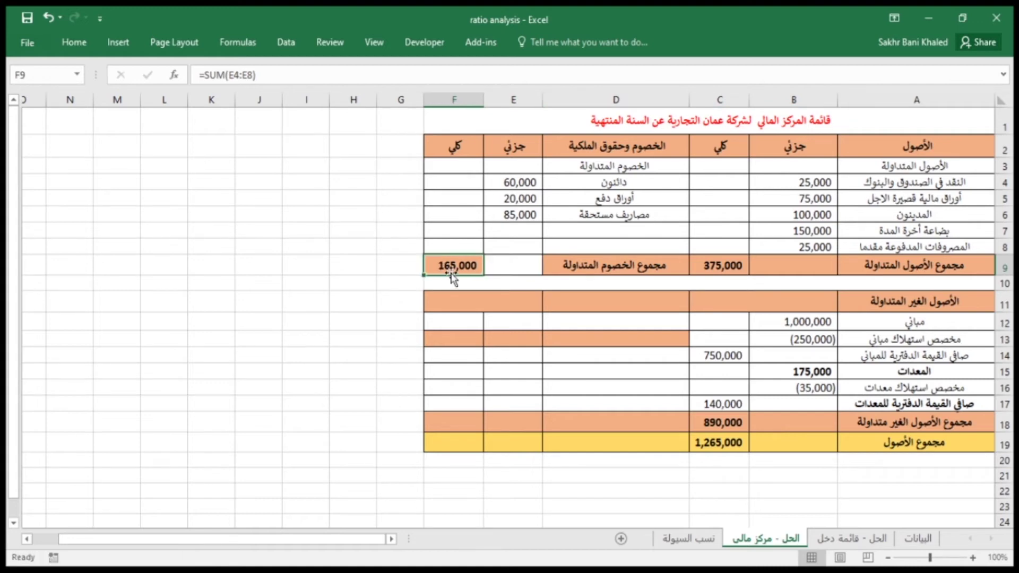
Copy the formatting of F9 onto the blank cell E9 to restore its orange fill
click(519, 267)
click(83, 42)
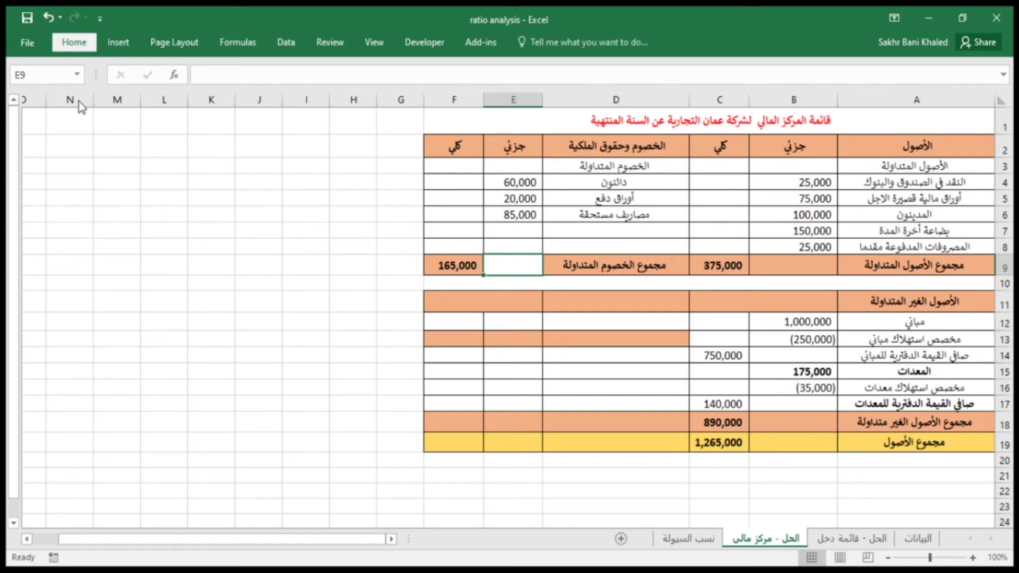
click(454, 265)
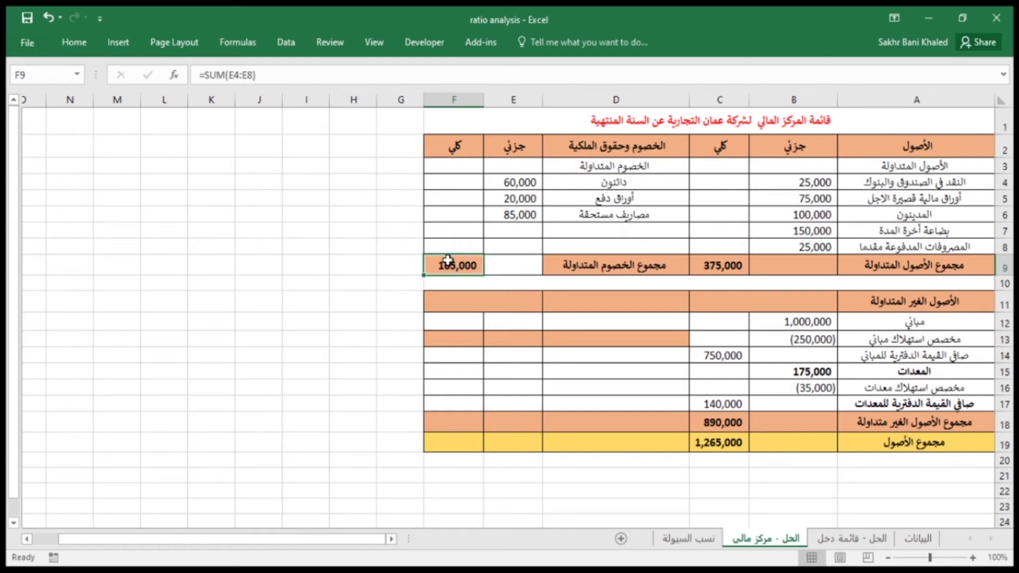
click(87, 51)
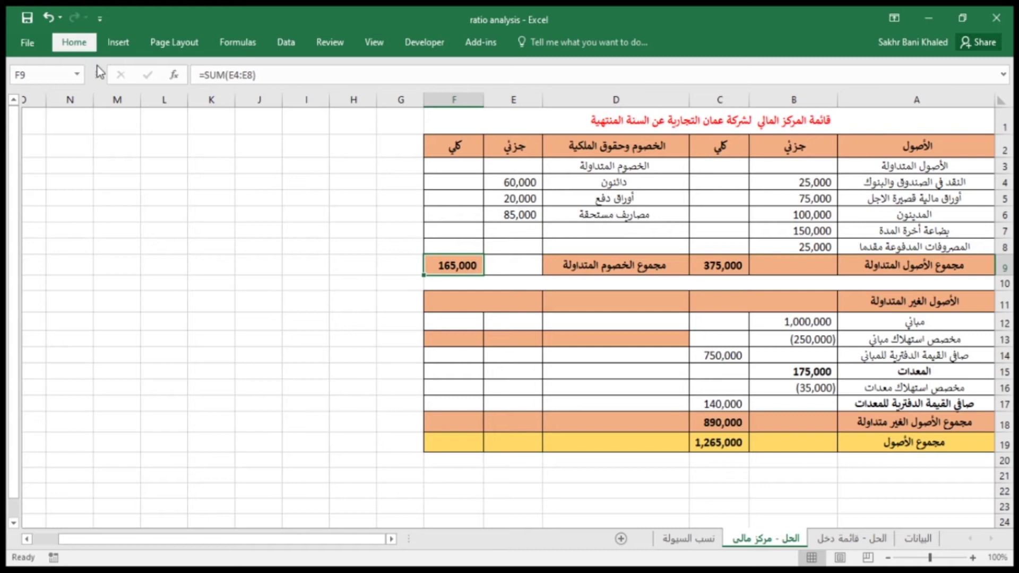
click(100, 99)
click(518, 263)
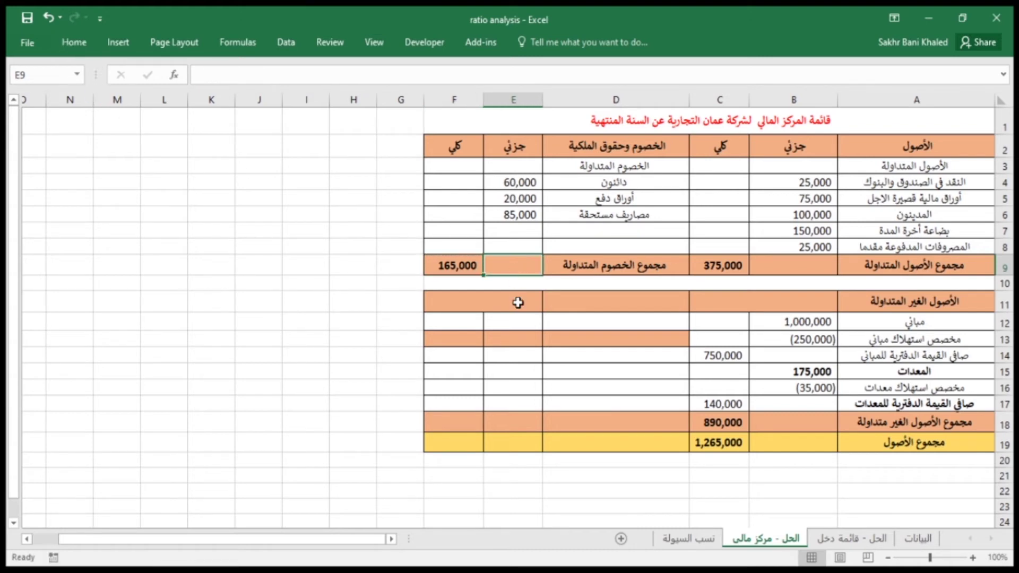
Enter the heading الخصوم الغير المتداولة for non-current liabilities in cell D11
click(484, 306)
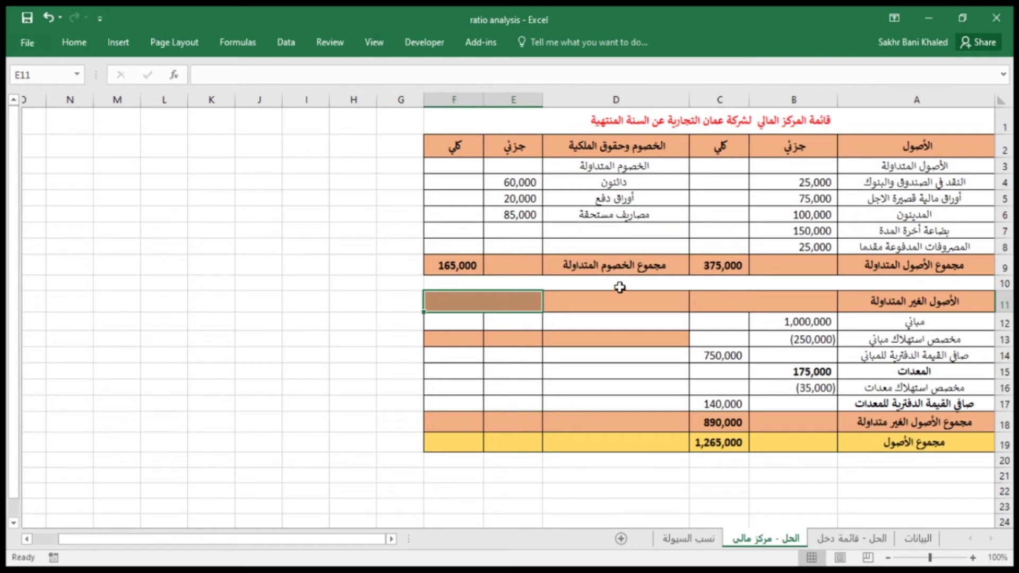
click(639, 307)
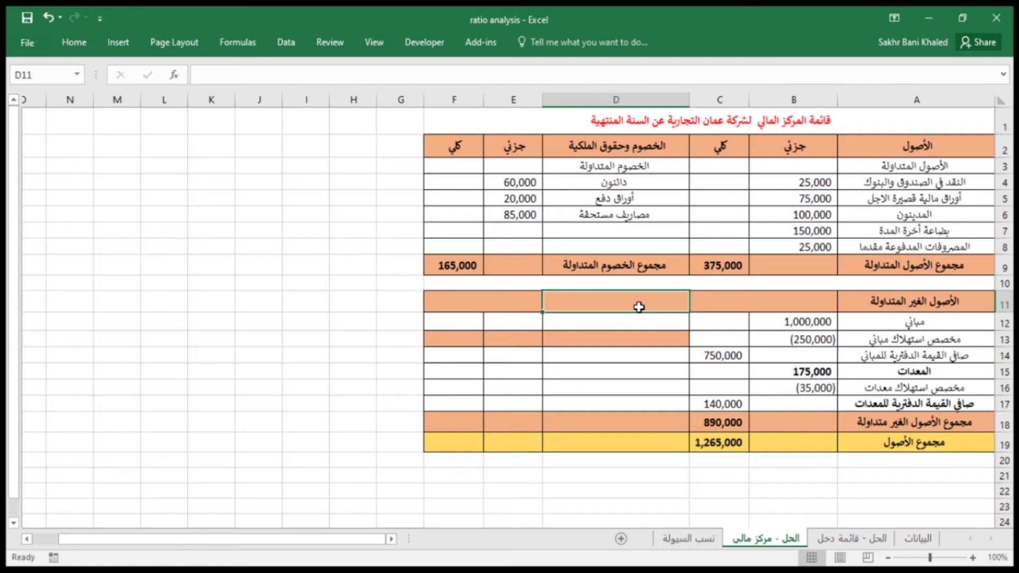
text(الخص)
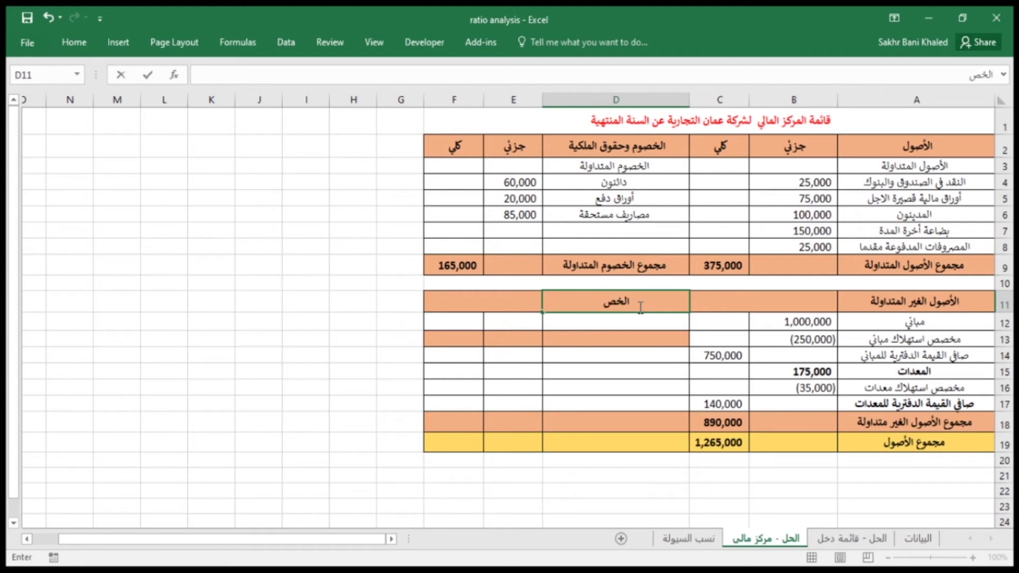
text(وم الغير ال)
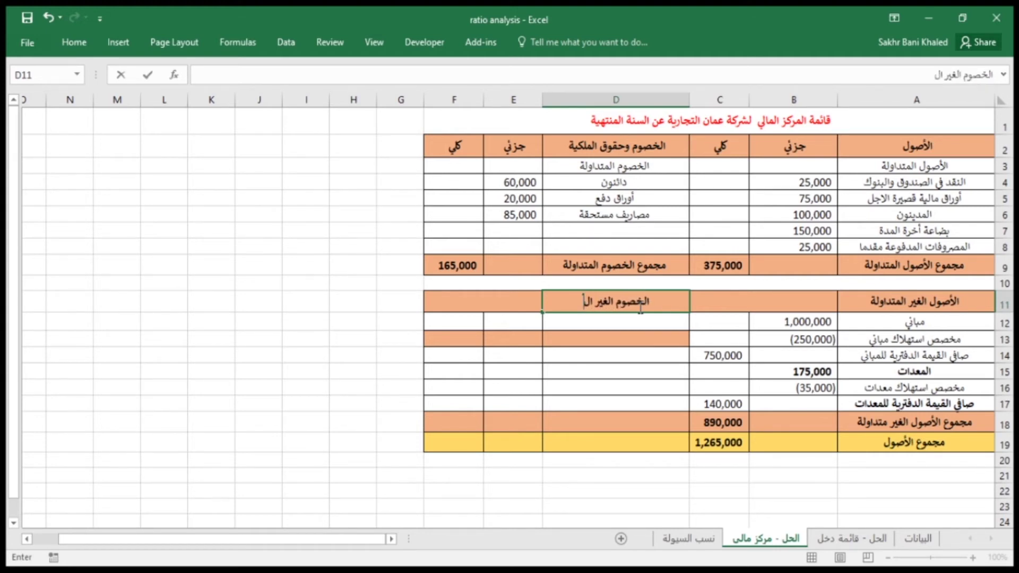
text(متدا)
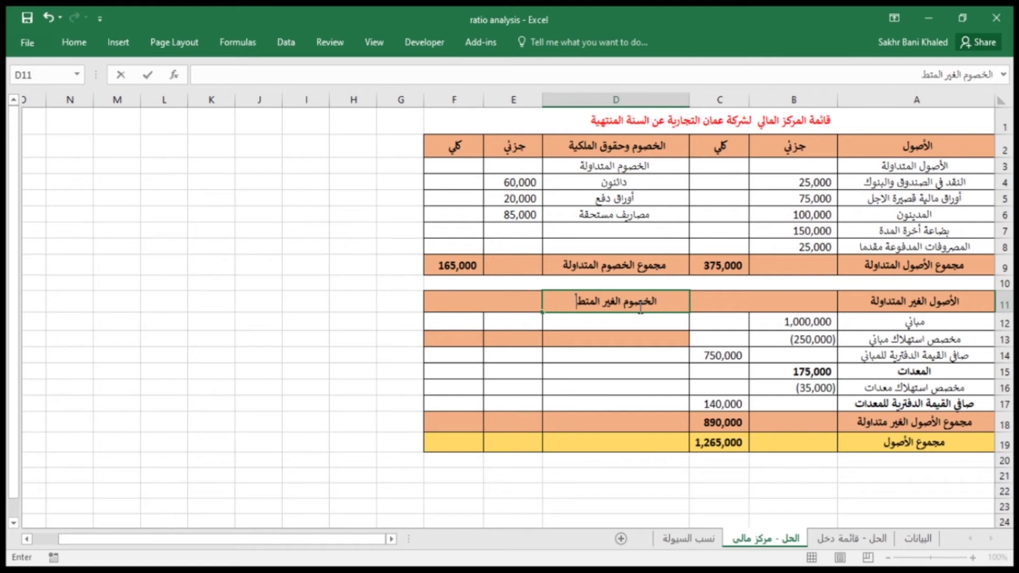
text(ولة)
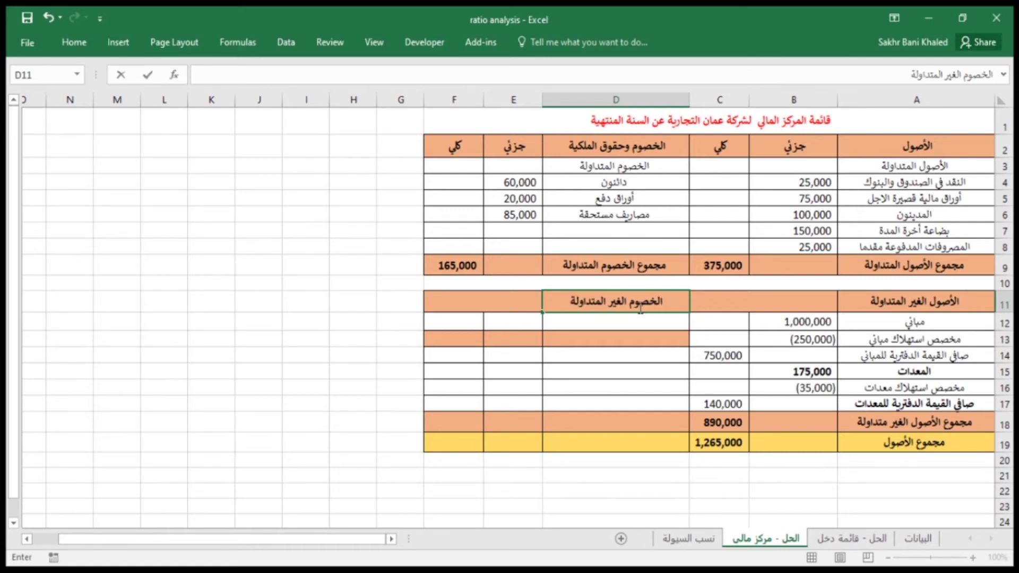
key(Return)
Link D12 to قروض طويلة الاجل in cell C4 of the البيانات sheet
key(Return)
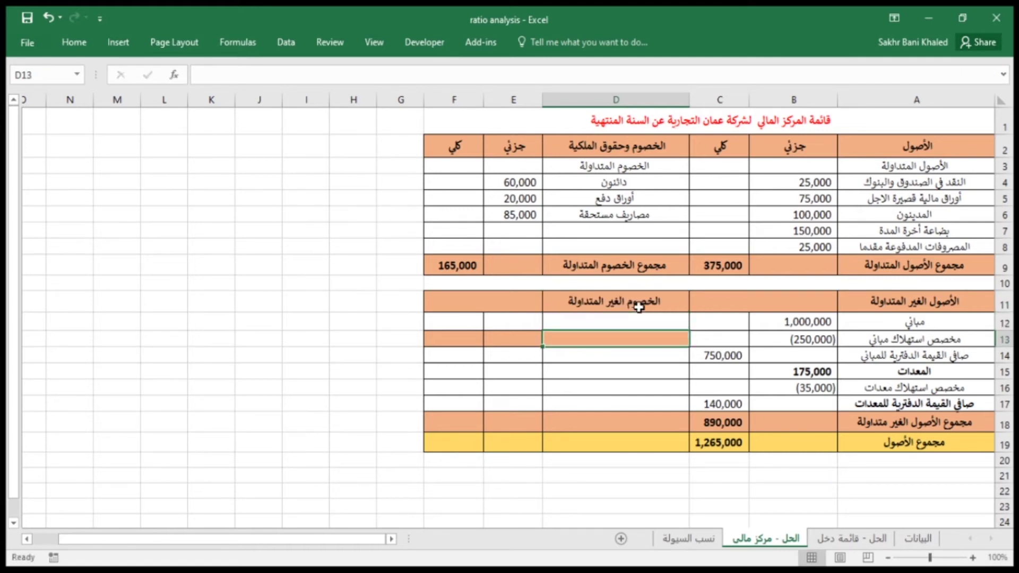
key(Up)
text(=)
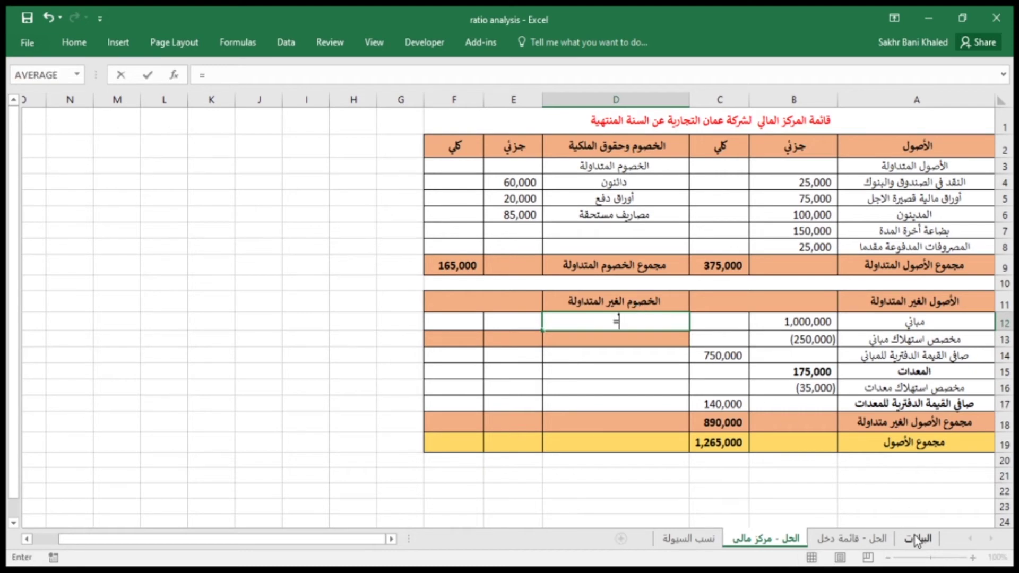
click(915, 538)
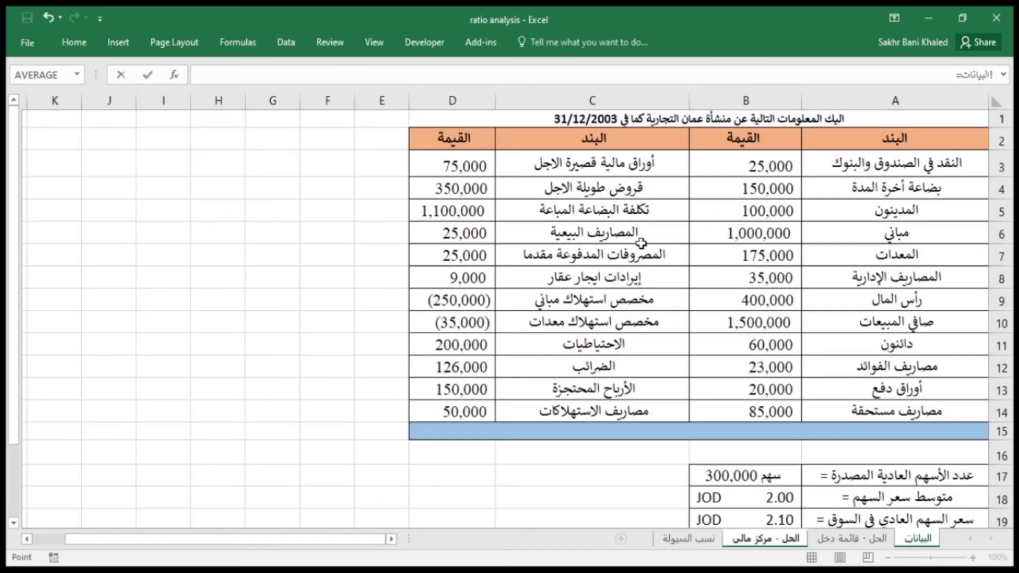
click(621, 195)
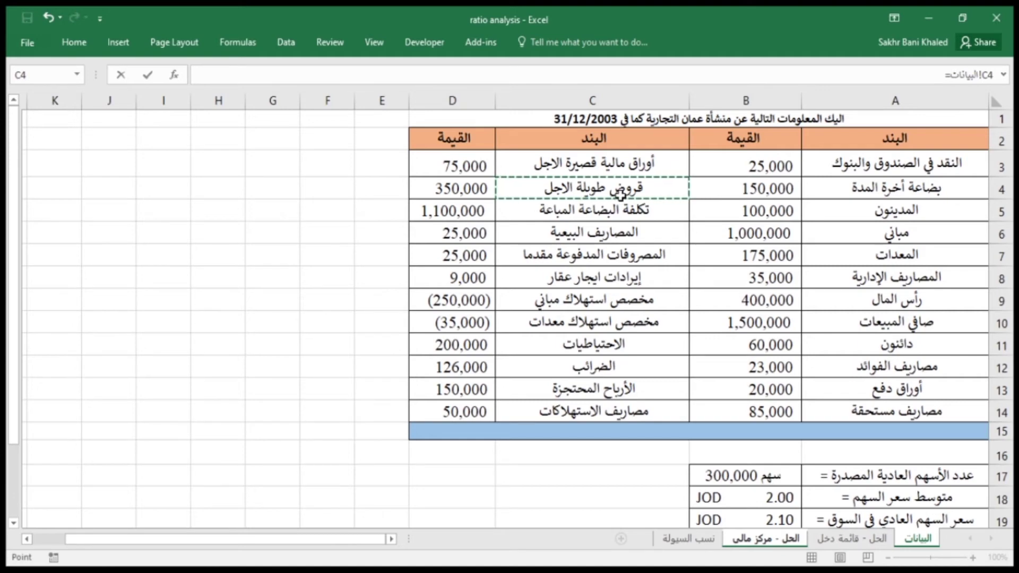
key(Return)
Link F12 to the long-term loans amount in cell D4 of the البيانات sheet
click(454, 319)
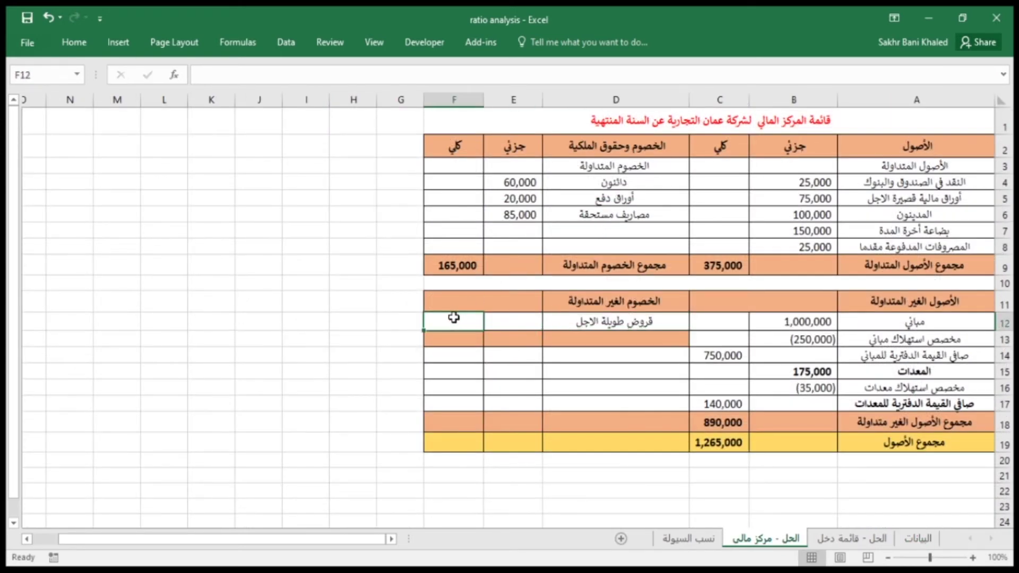
text(=)
click(917, 539)
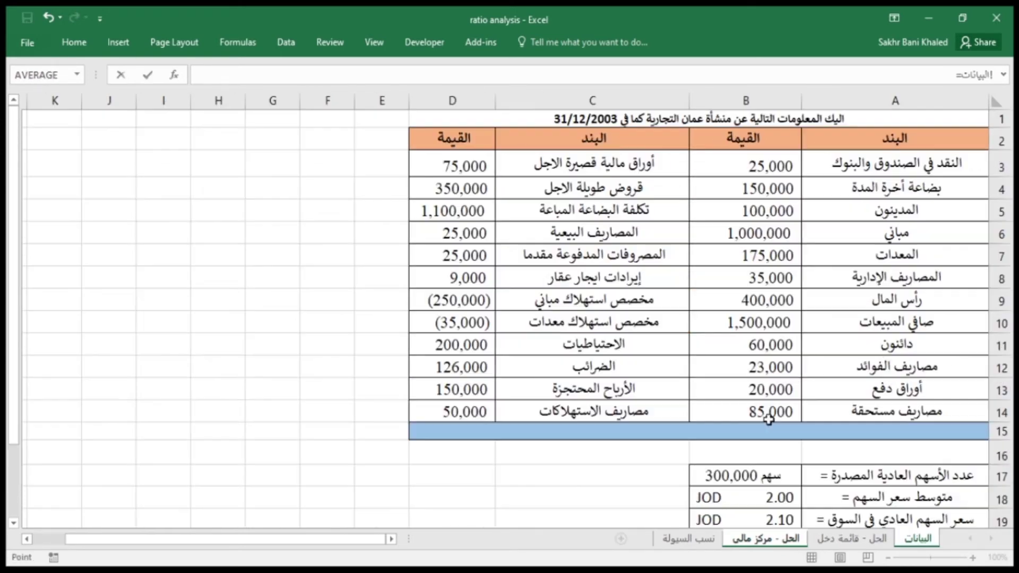
click(461, 191)
key(Return)
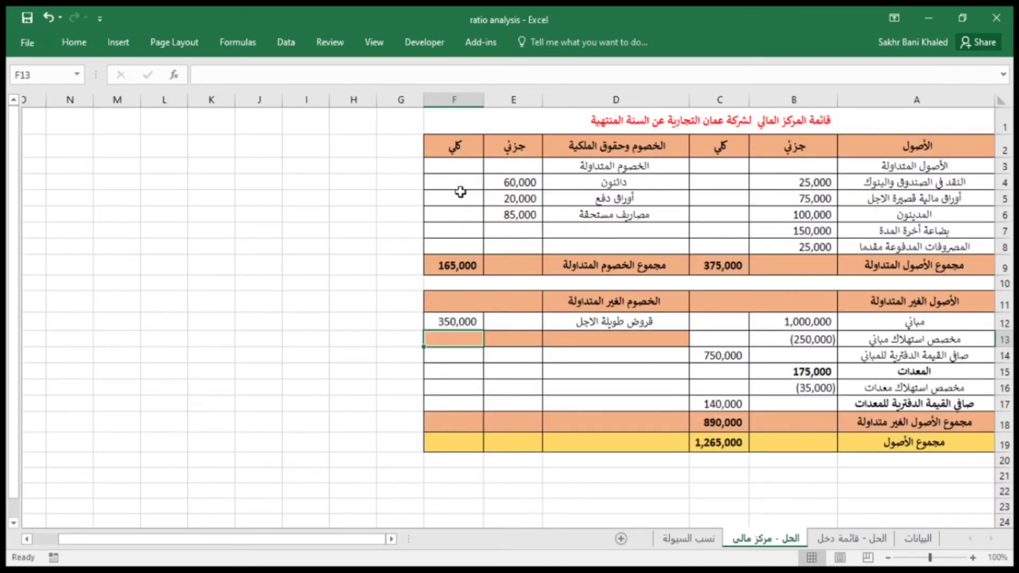
Enter the total label مجموع الخصوم الغير متداولة for non-current liabilities in cell D13
click(641, 343)
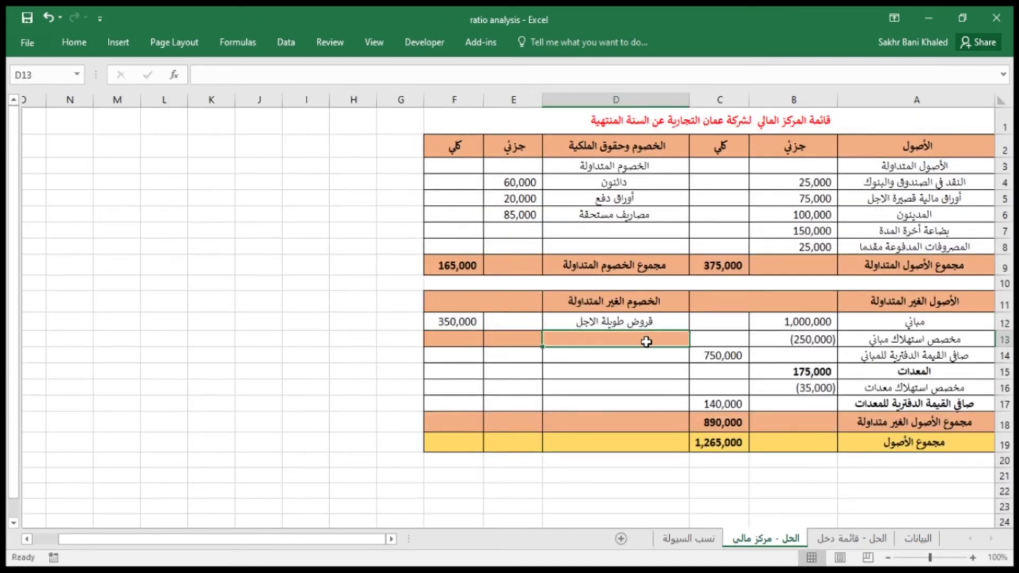
text(مجم)
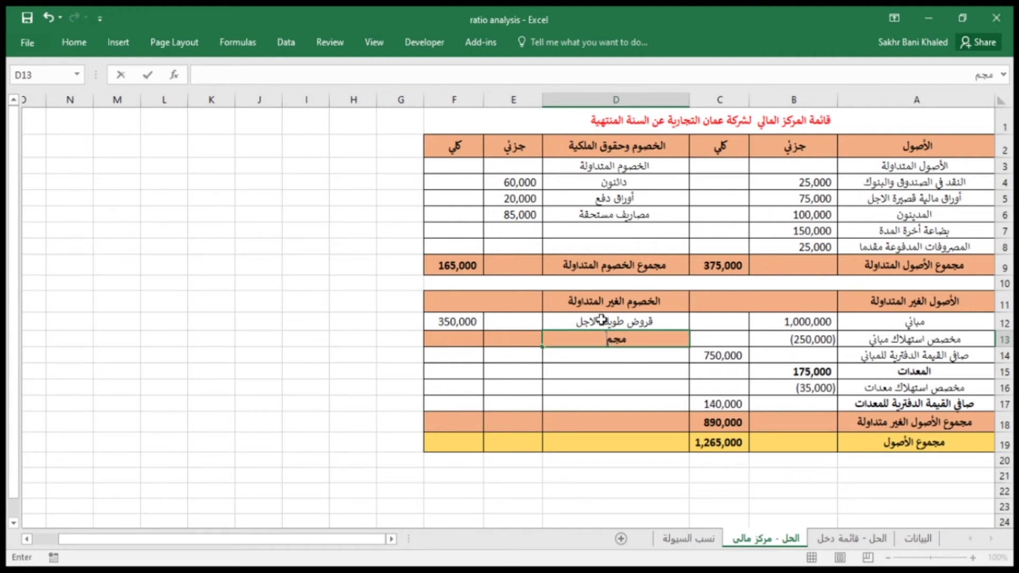
text(وع الخصو)
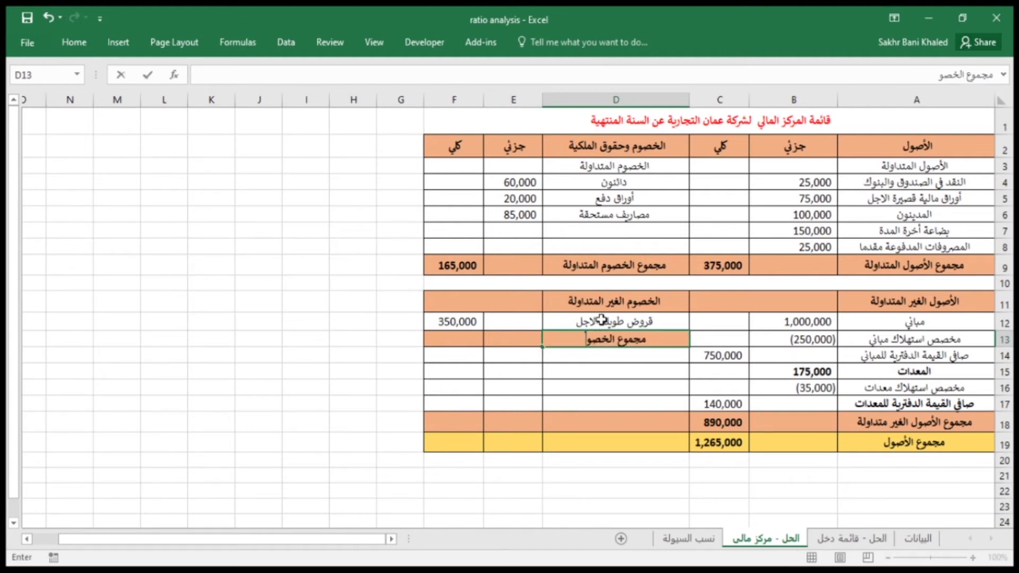
text(م الغير)
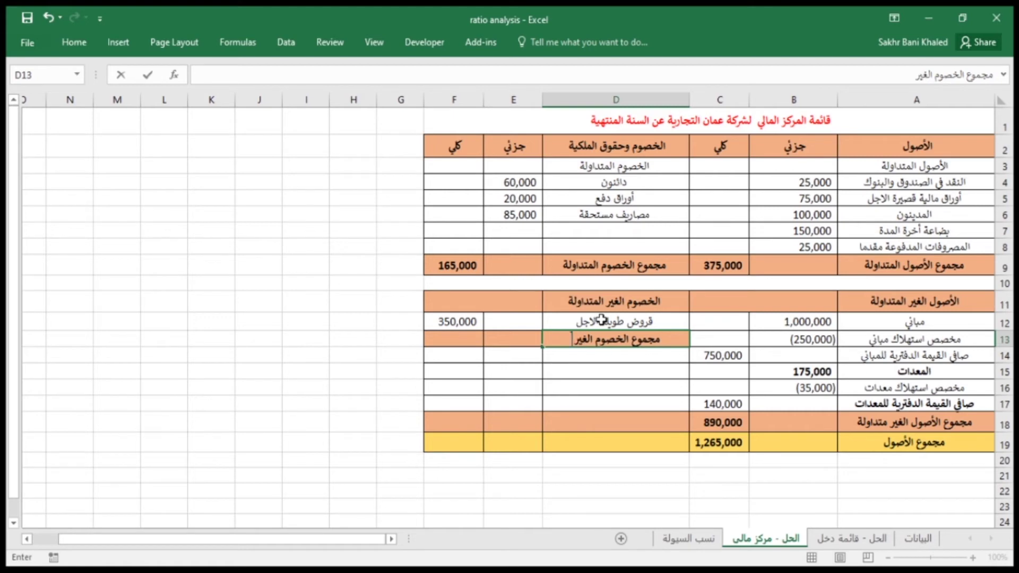
text( متداللة)
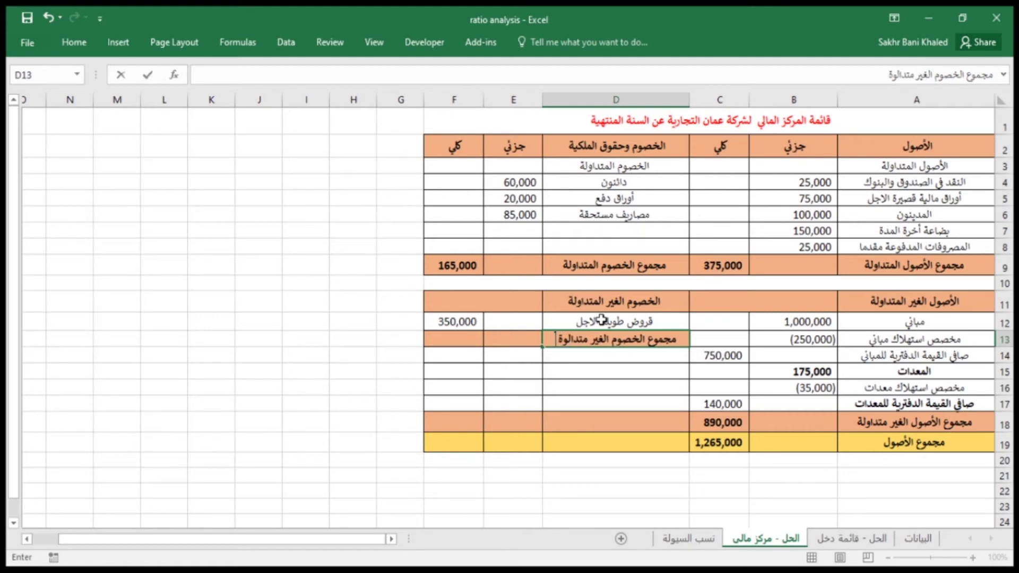
key(BackSpace)
key(BackSpace)
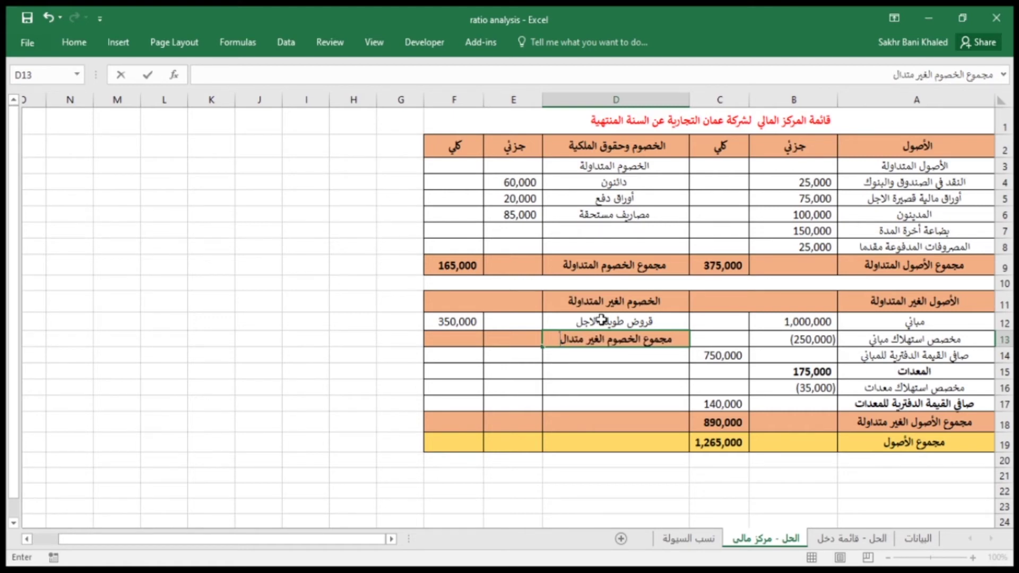
key(BackSpace)
key(BackSpace)
key(BackSpace)
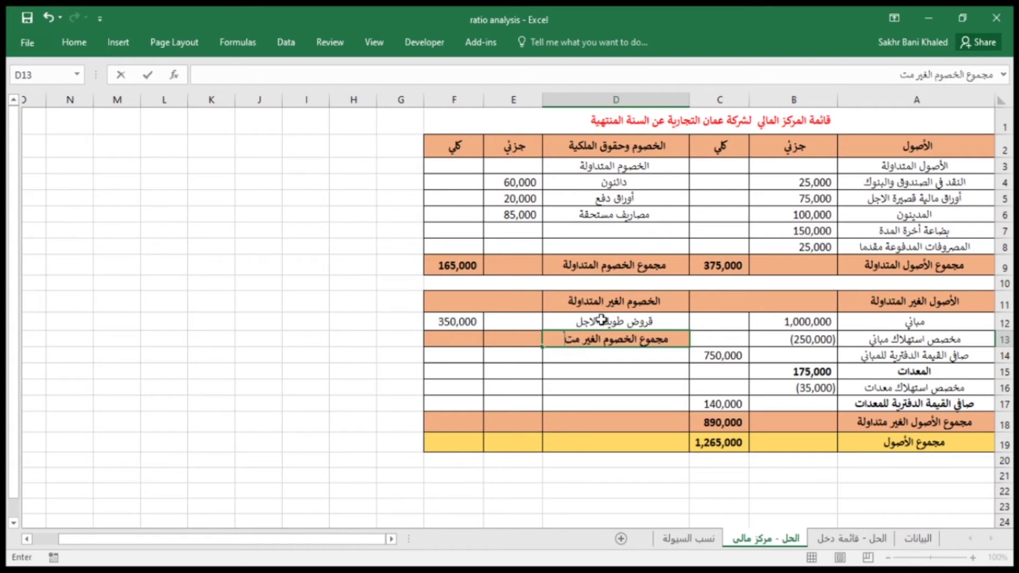
text(داولة)
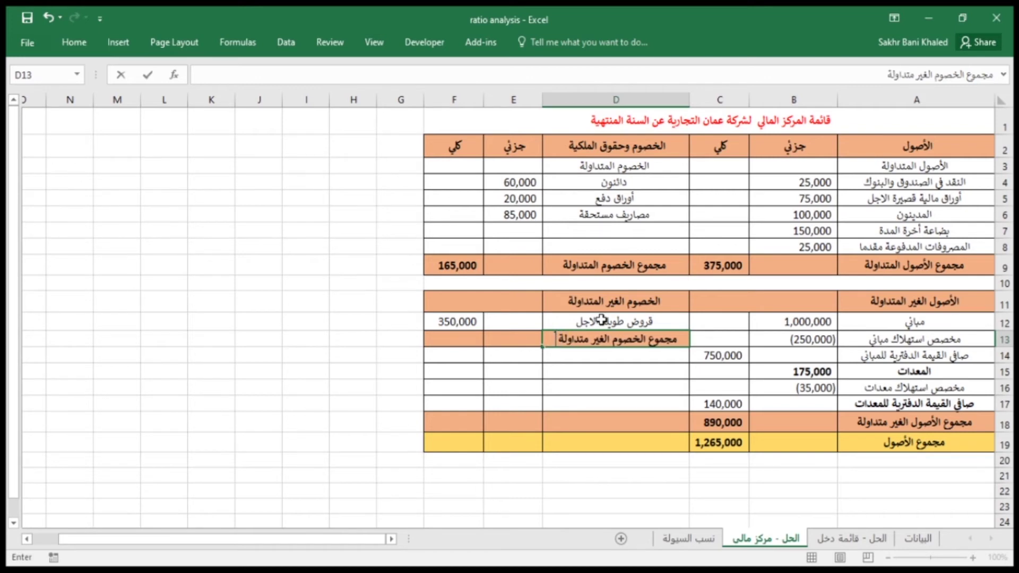
Set the non-current liabilities total in F13 equal to the long-term loans amount in F12
click(454, 338)
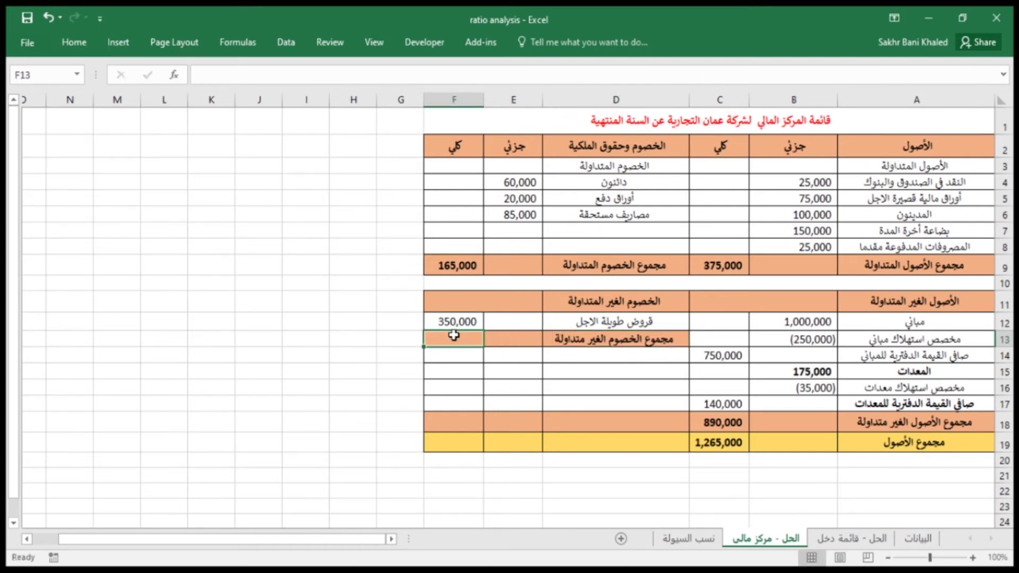
text(=)
click(453, 320)
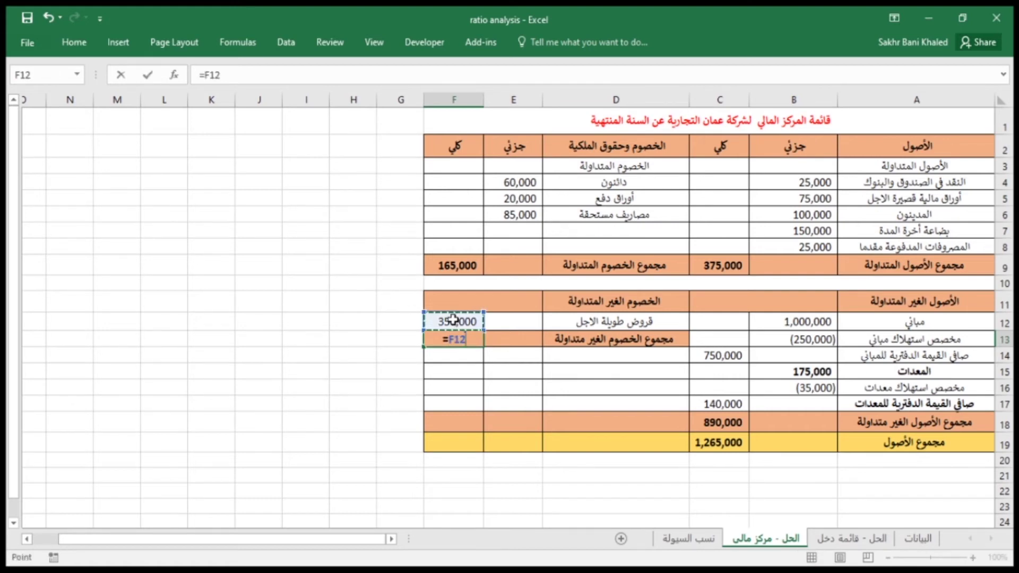
key(Return)
Move the long-term loans amount from F12 to the partial-amount column in E12
click(461, 321)
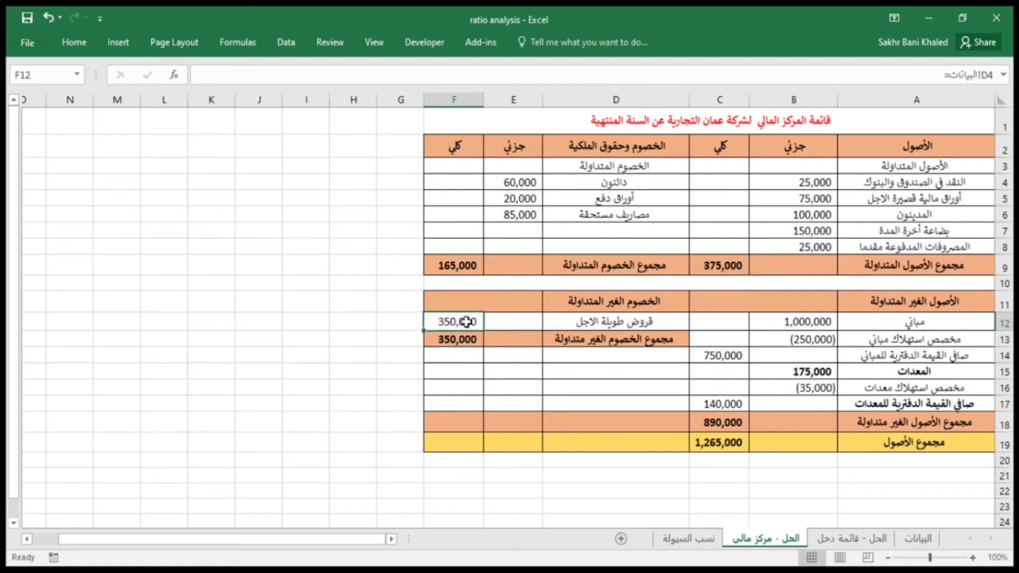
drag(484, 324, 514, 328)
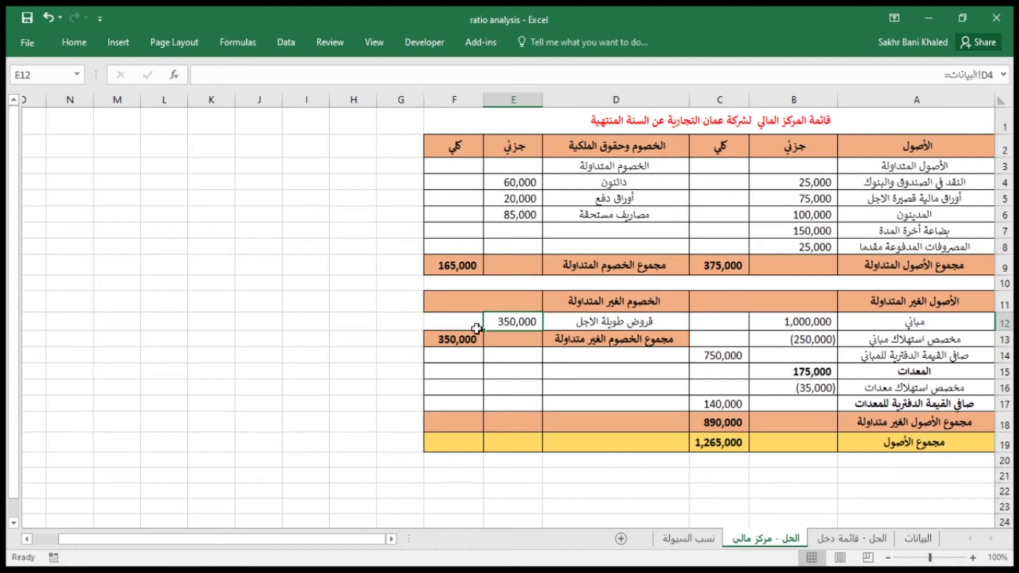
click(471, 327)
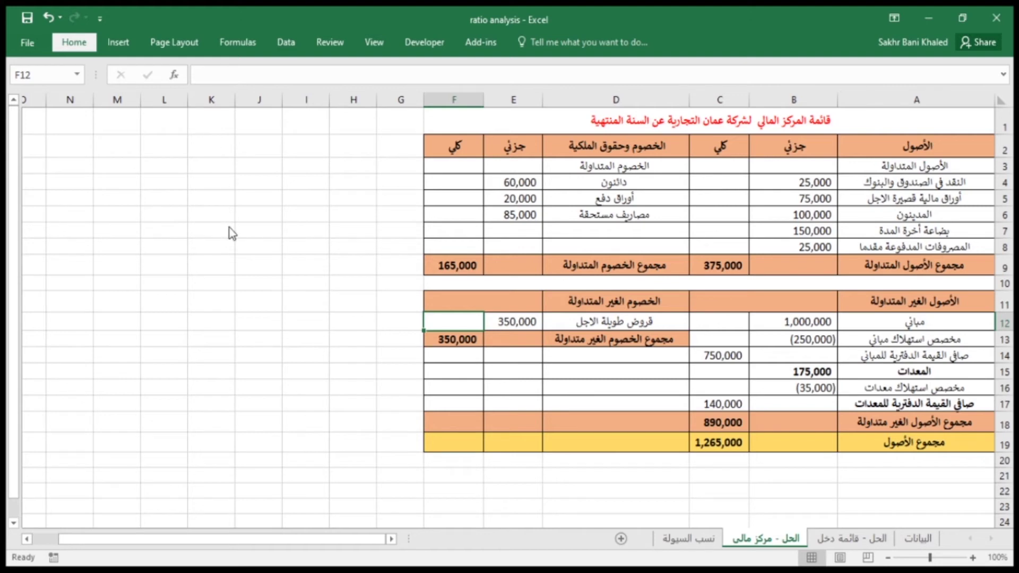
Enter the equity heading حقوق الملكية in cell D14
click(461, 370)
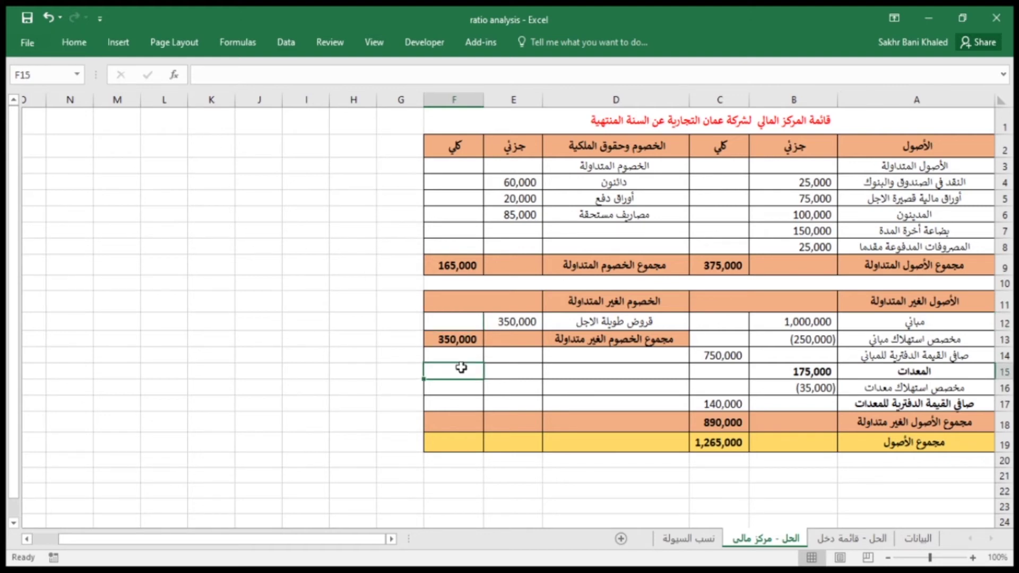
click(605, 365)
click(609, 357)
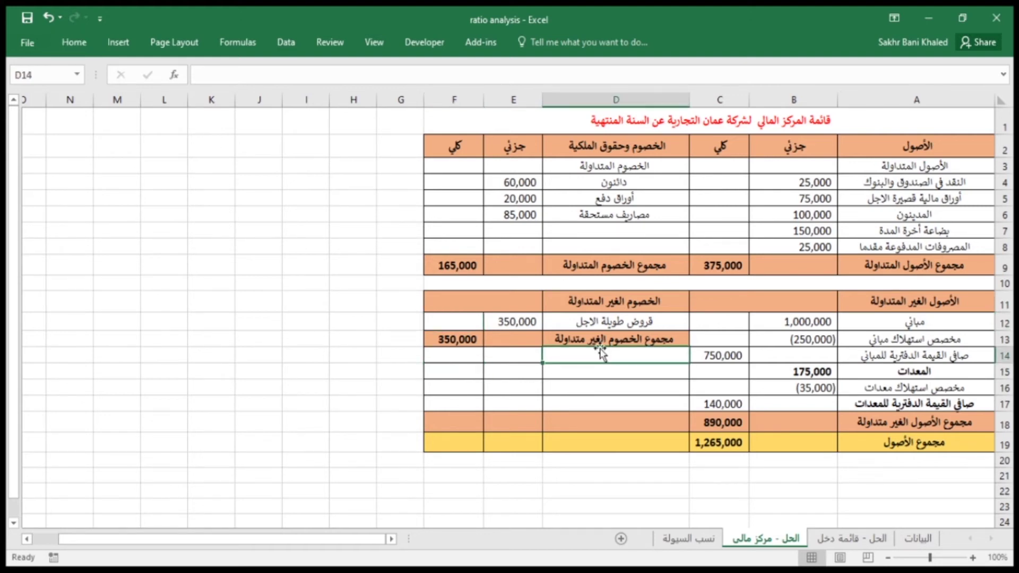
text(حق)
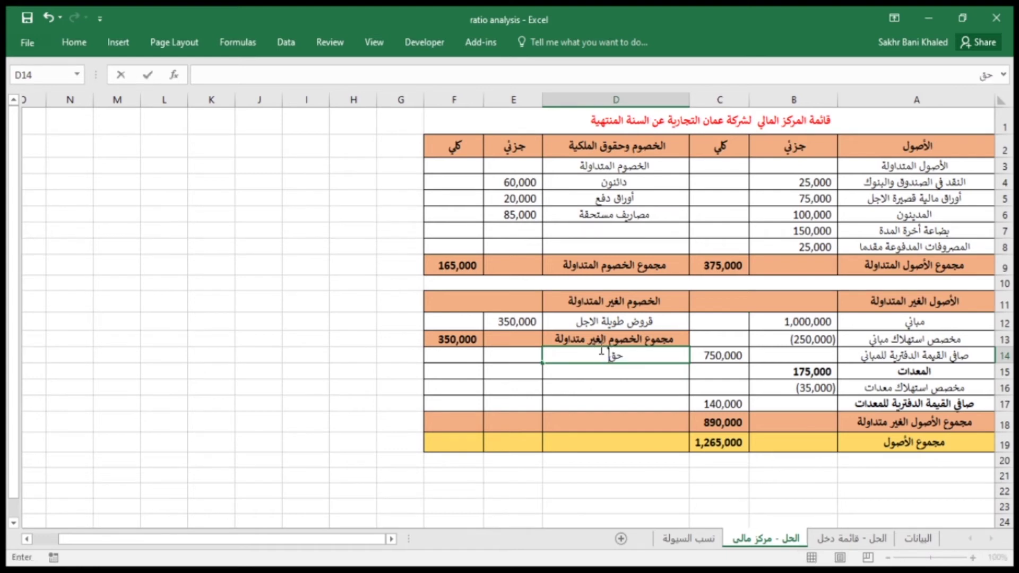
text(وق الملكية)
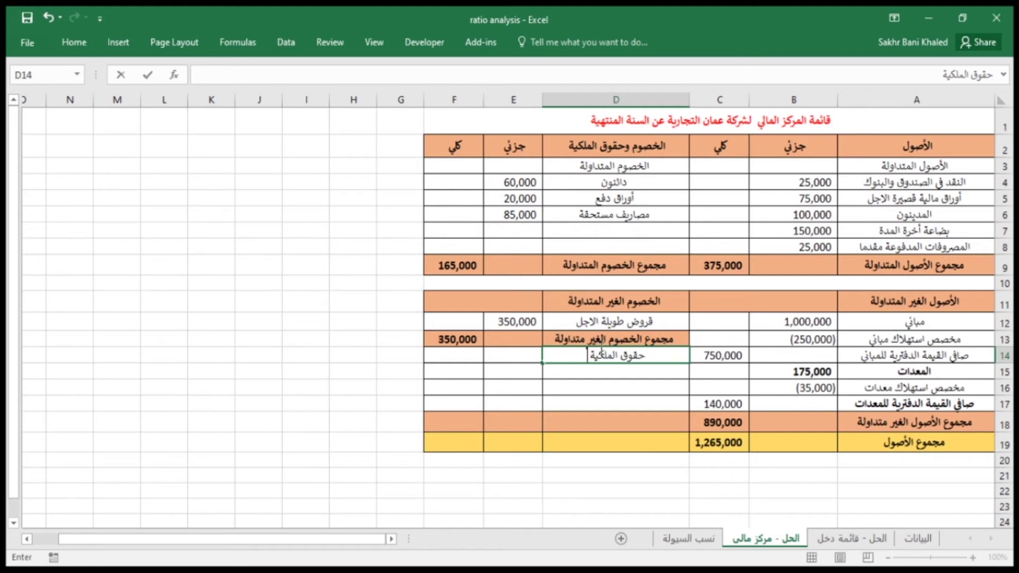
key(Return)
Link D15 to رأس المال in cell A9 of the البيانات sheet and fill the link across to E15 for its amount
text(=)
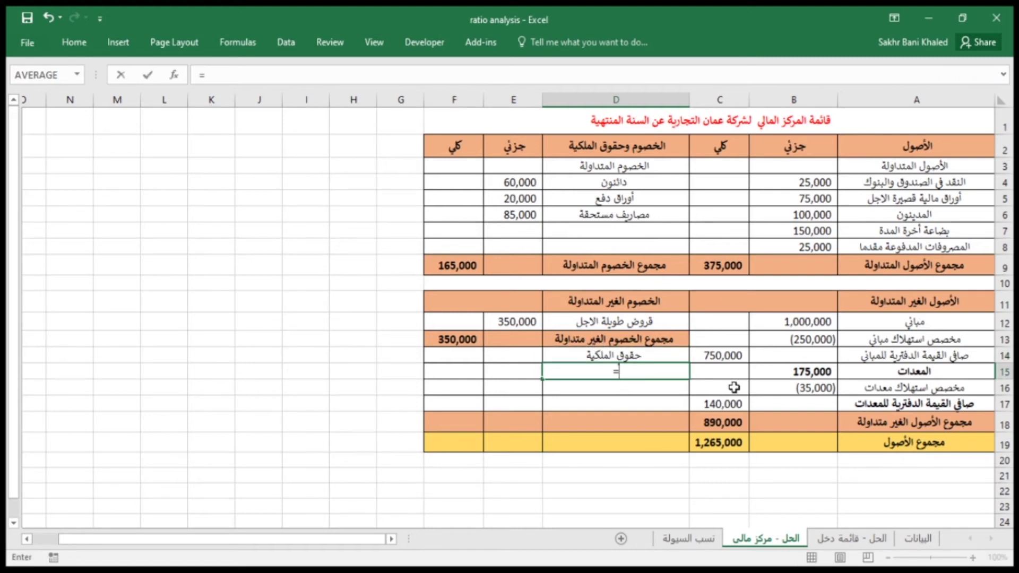
click(918, 539)
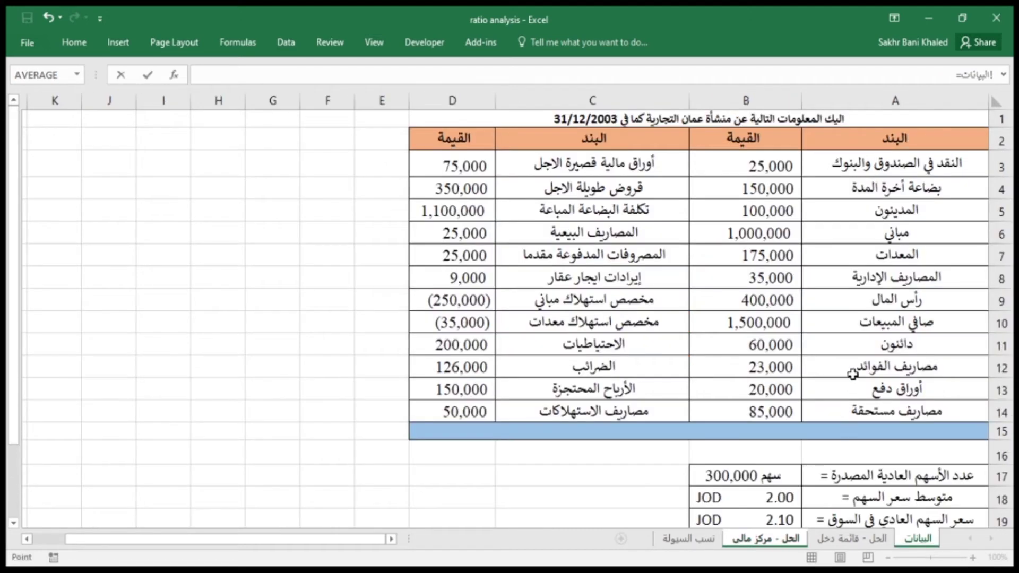
click(835, 308)
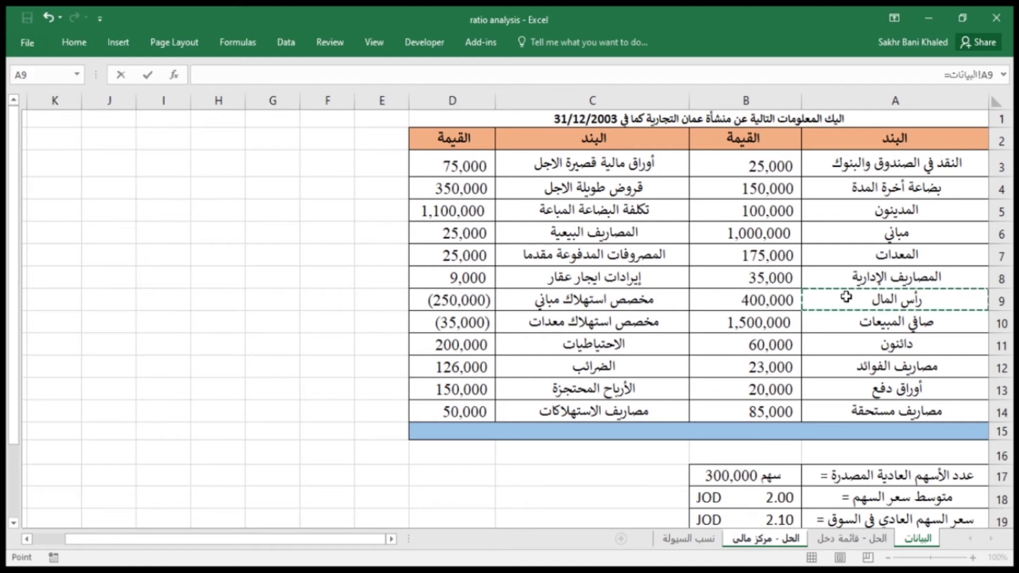
key(Return)
click(548, 375)
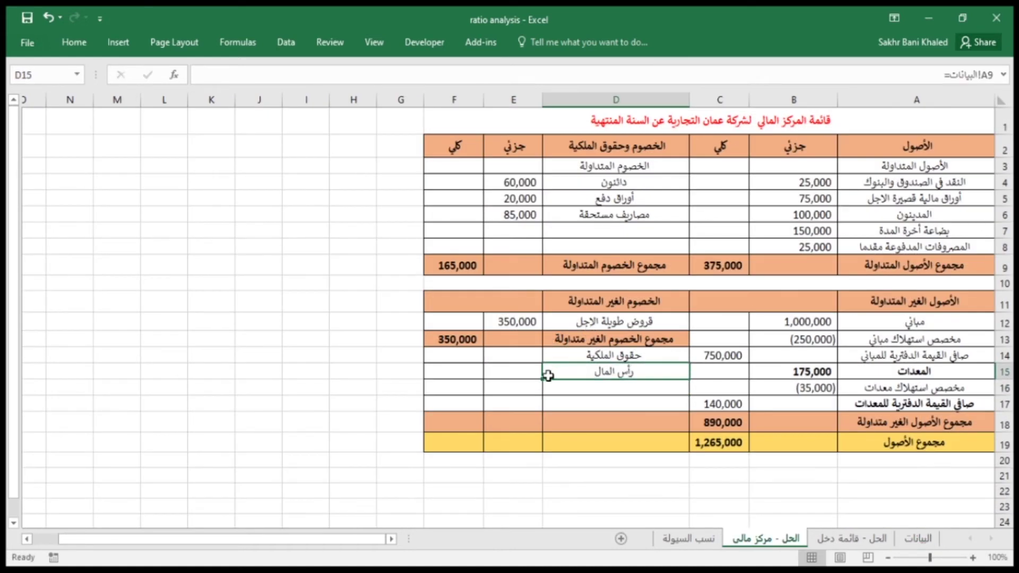
drag(544, 379, 510, 382)
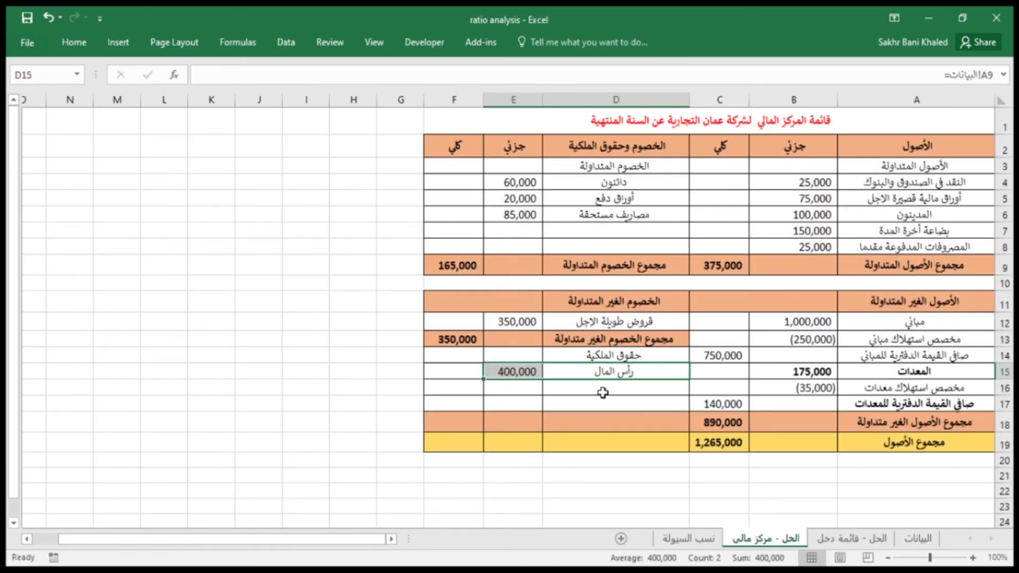
Link D16 to الاحتياطيات in cell C11 of the البيانات sheet and fill the link across to E16 for its amount
click(608, 389)
text(=)
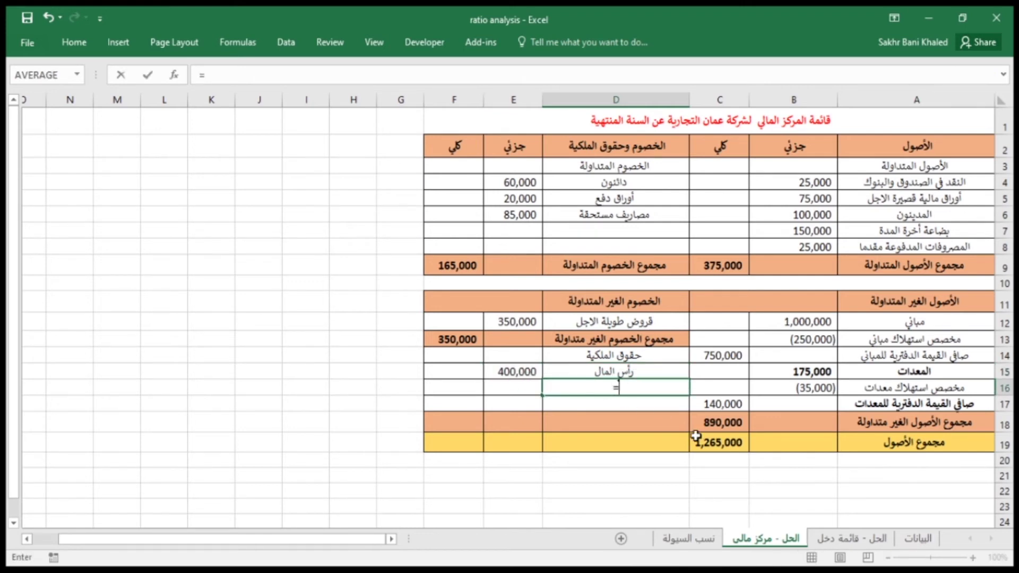
click(919, 539)
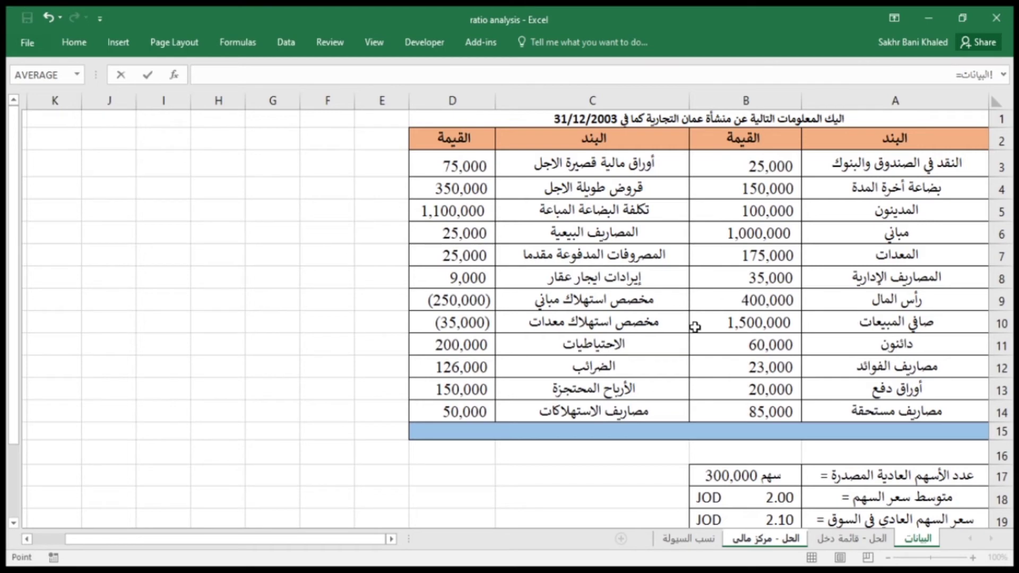
click(635, 338)
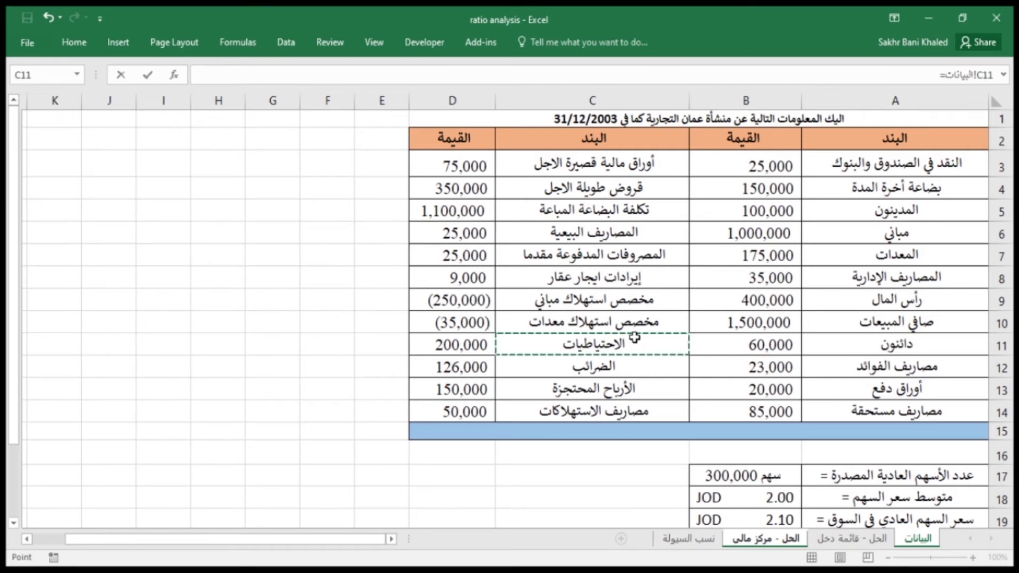
key(Return)
click(552, 384)
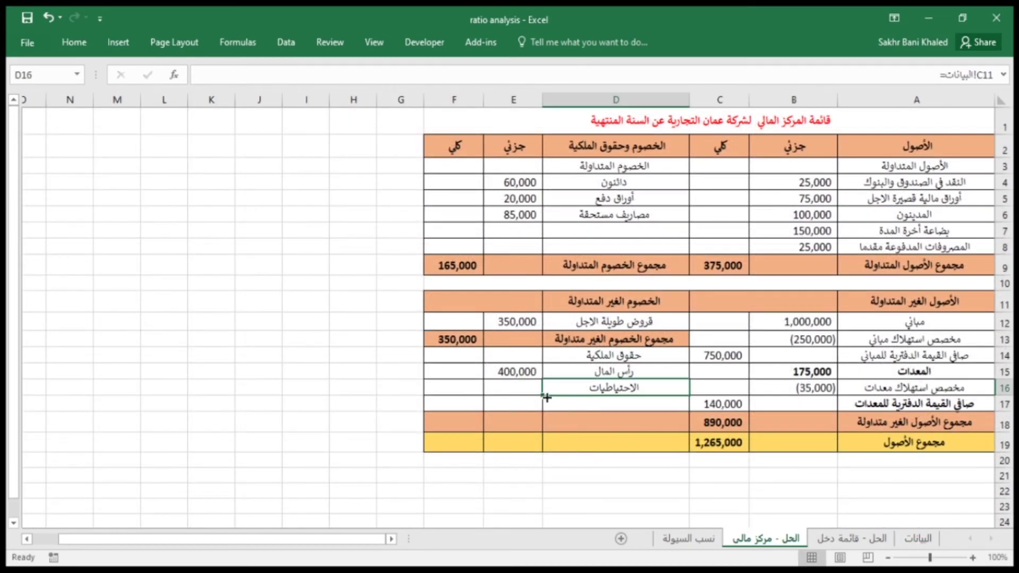
drag(546, 397, 518, 390)
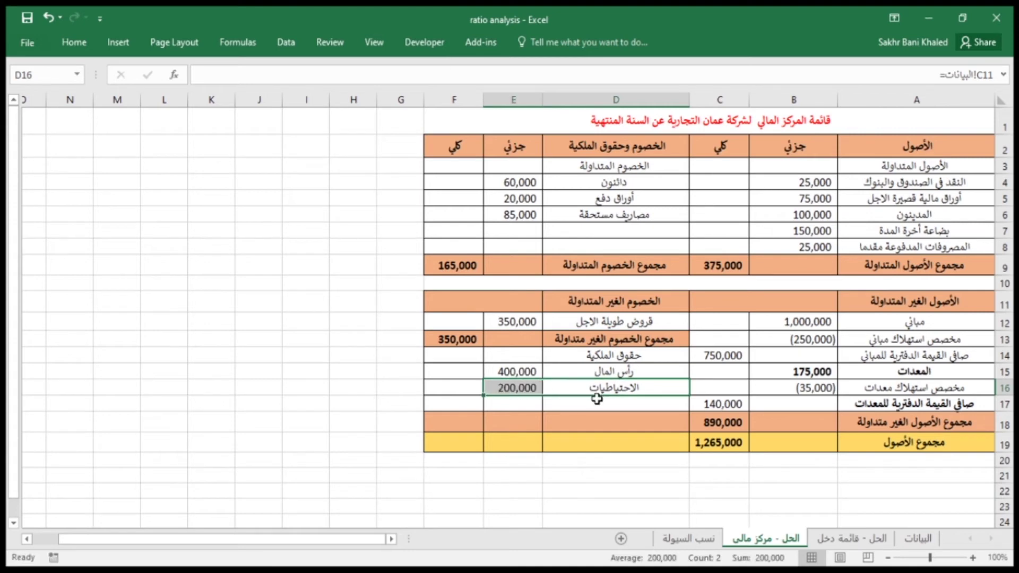
Link D17 to الأرباح المحتجزة in cell C13 of the البيانات sheet and fill the link across to E17 for its amount
click(597, 399)
text(=)
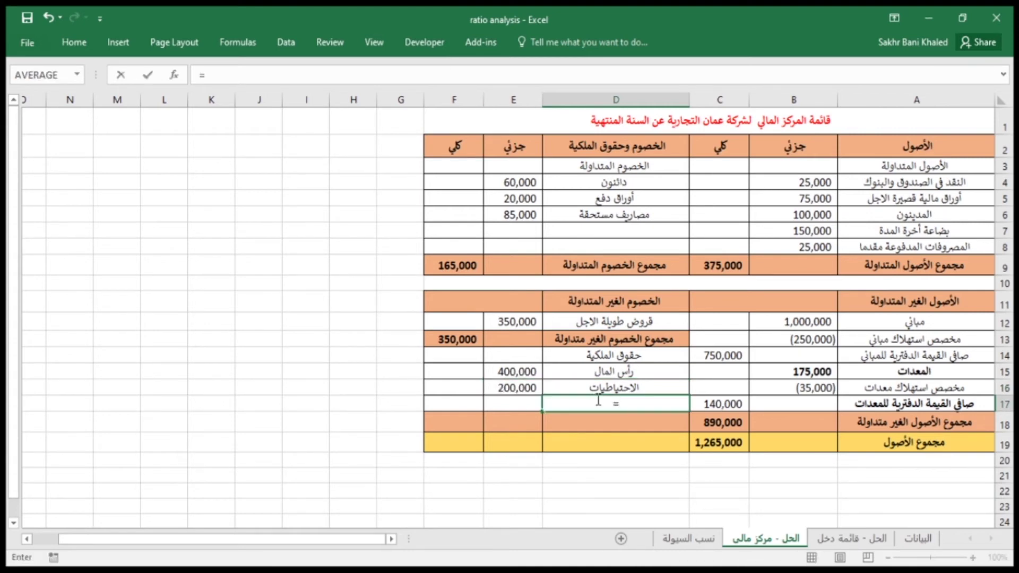
click(923, 546)
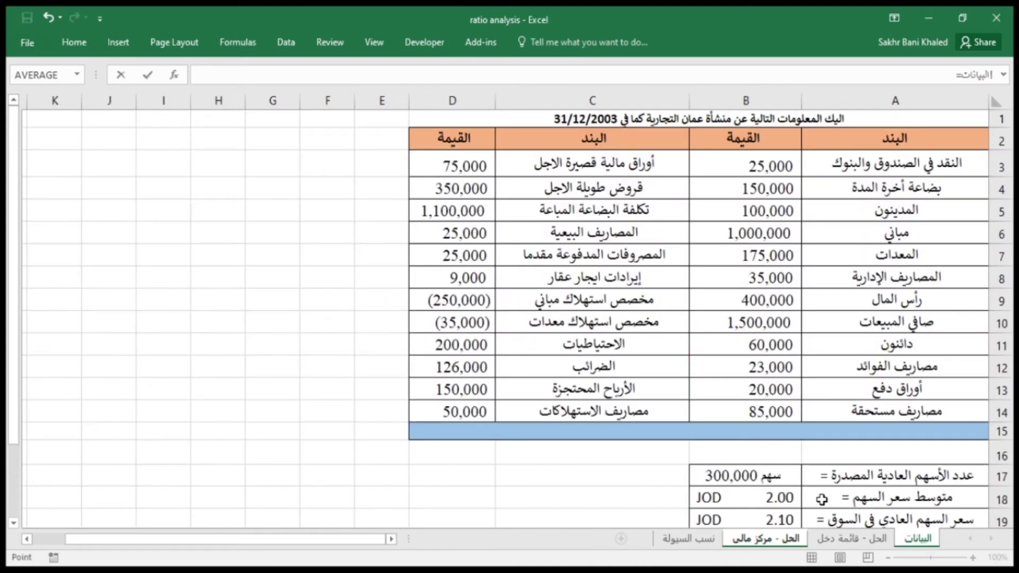
click(571, 393)
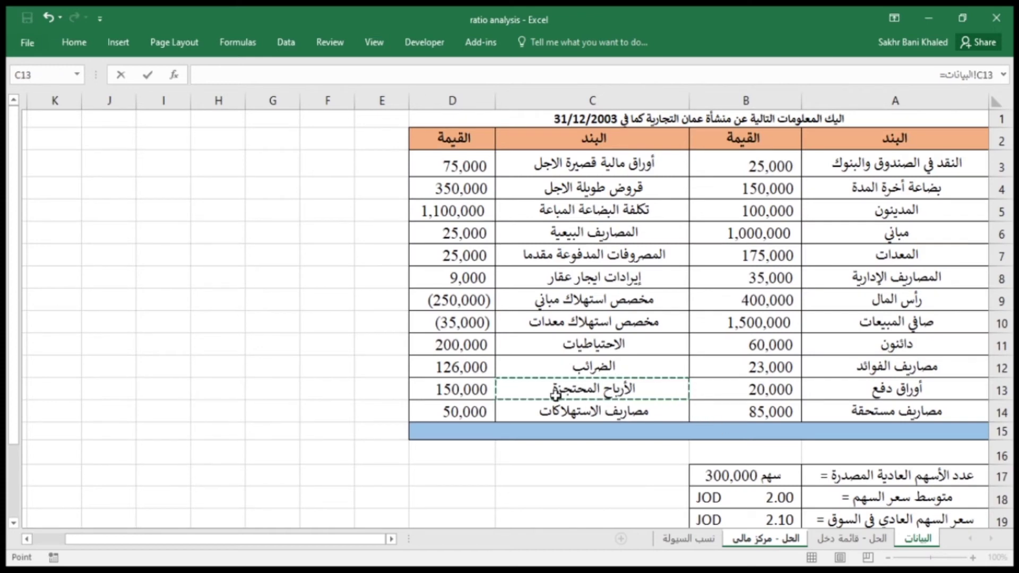
key(Return)
click(578, 399)
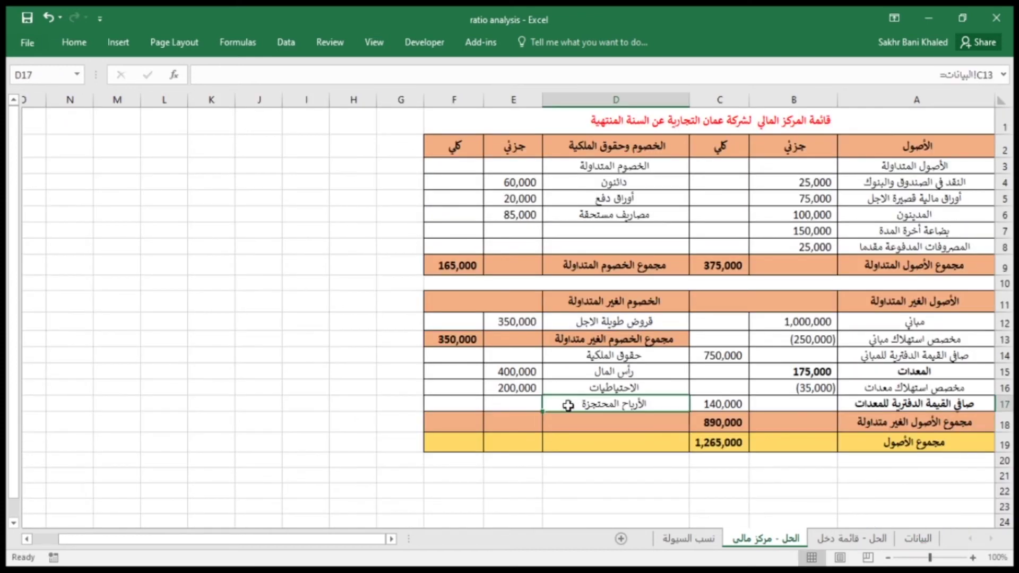
drag(546, 409, 495, 407)
Enter the total label مجموع حقوق الملكية for equity in cell D18
click(637, 418)
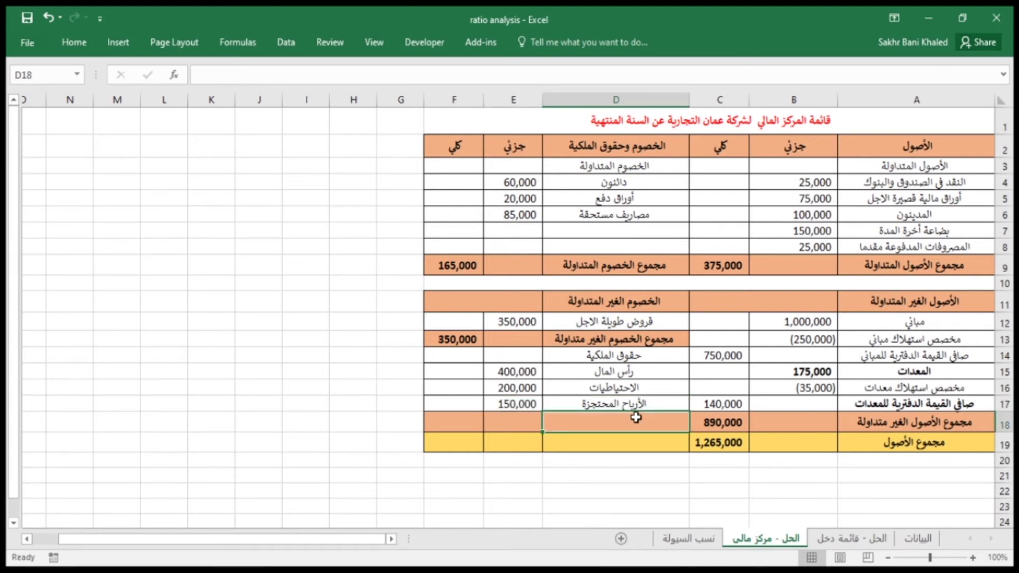
text(مجموع ا)
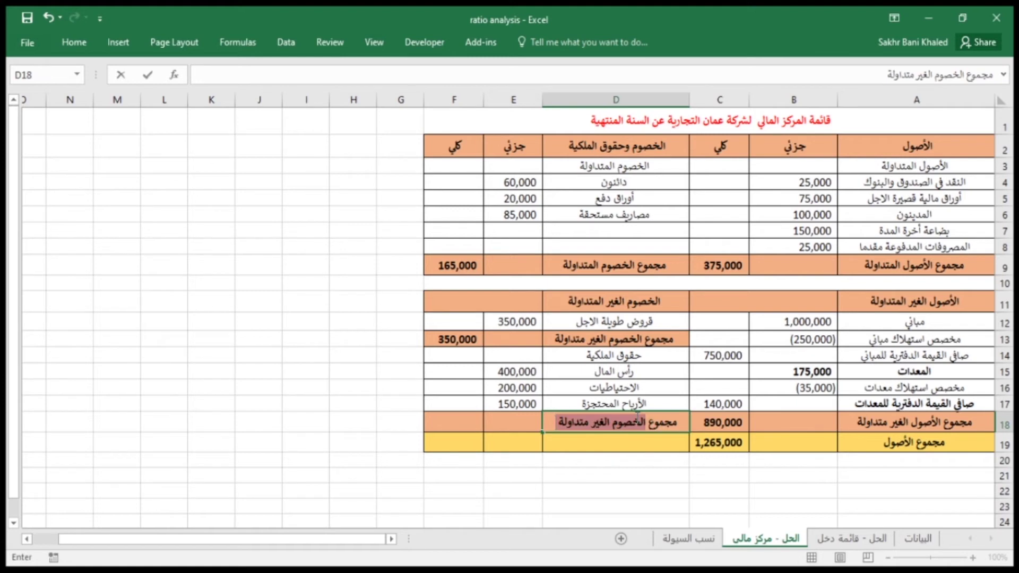
key(BackSpace)
key(BackSpace)
text(حقو)
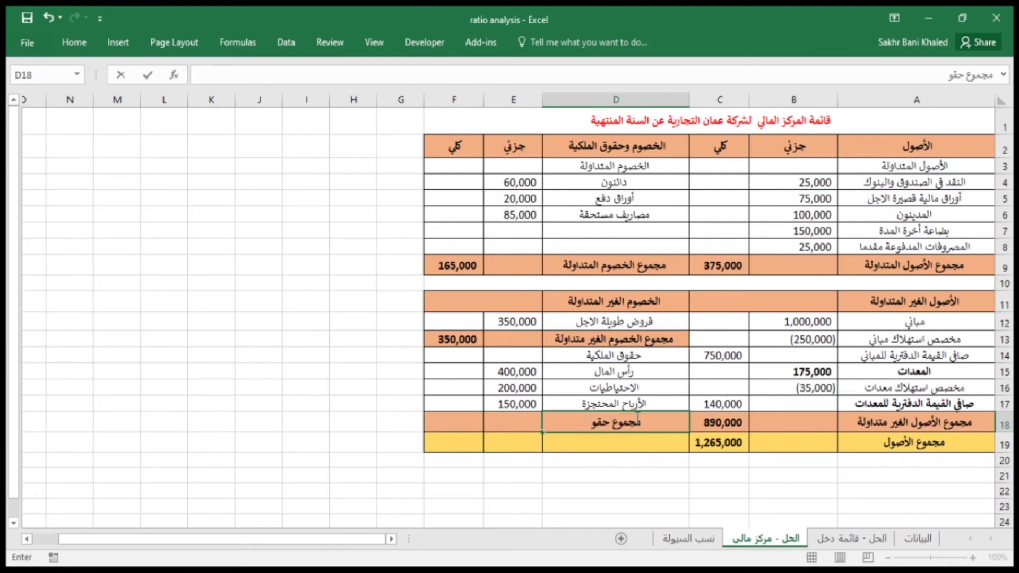
text(ق الملكية)
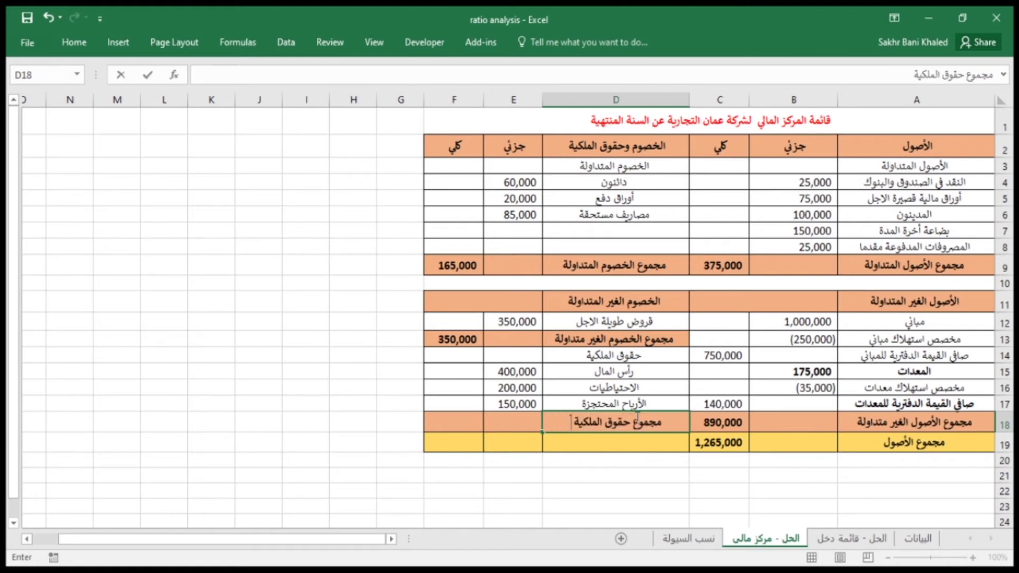
key(Return)
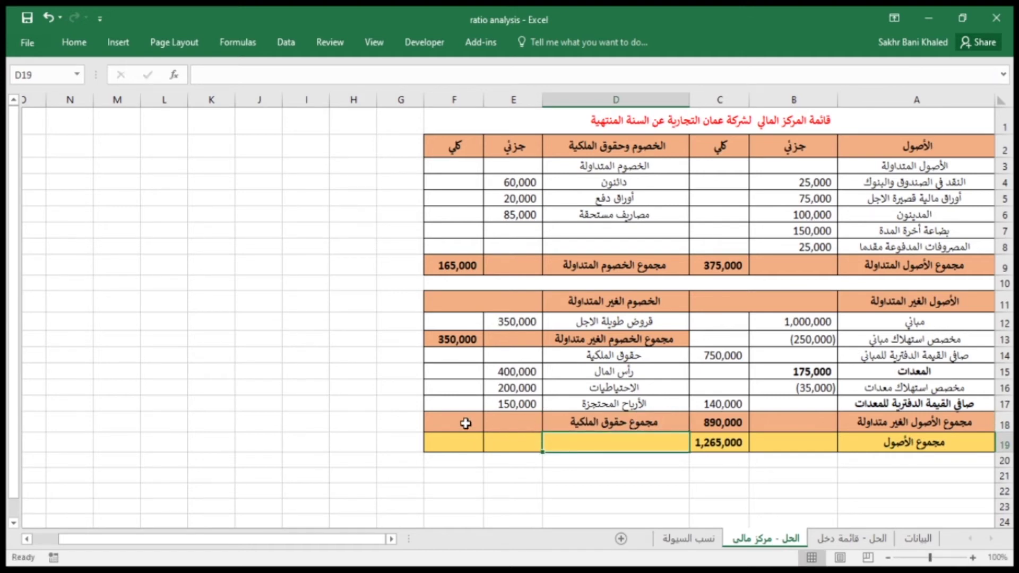
Calculate total equity in F18 by summing the capital, reserves and retained earnings amounts in E15:E17
click(467, 422)
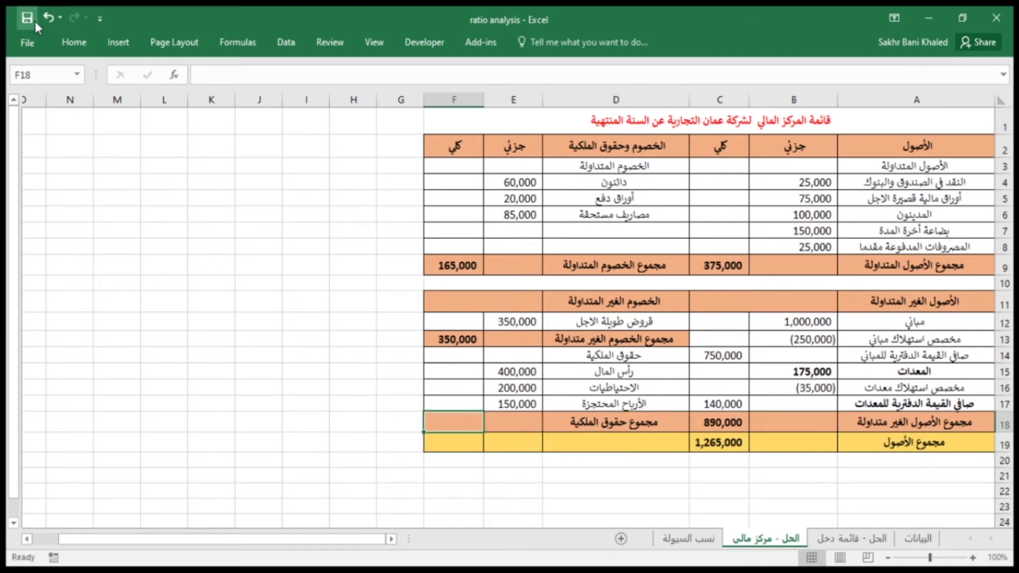
click(74, 41)
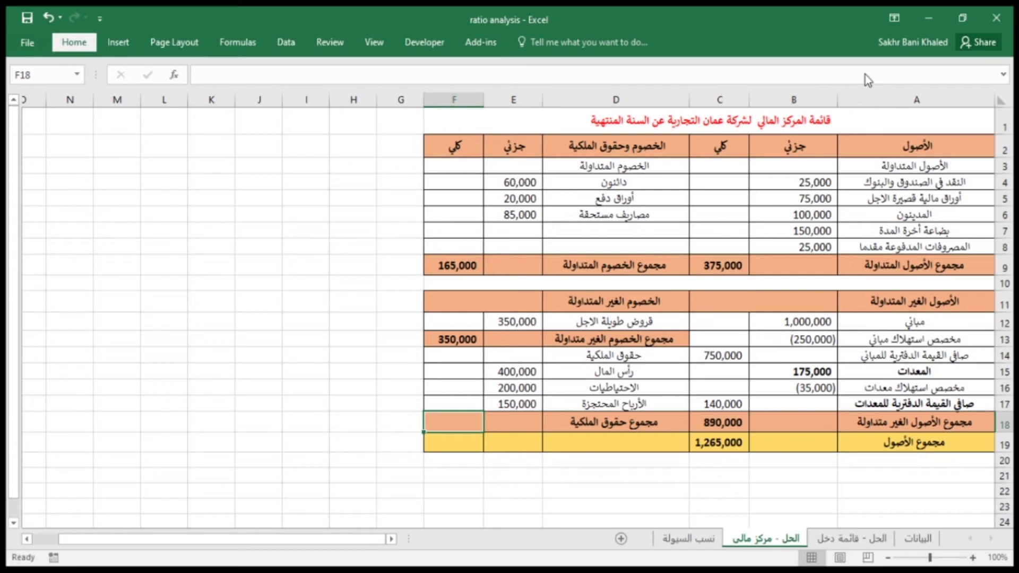
key(alt+equal)
drag(509, 371, 516, 405)
key(Return)
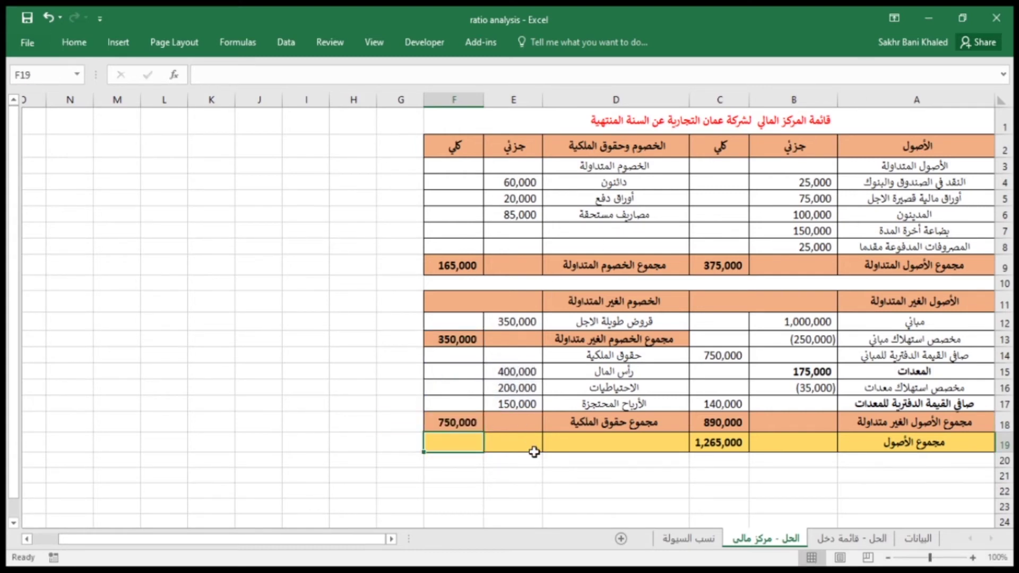
Enter the total label مجموع الخصوم وحقوق الملكية for liabilities and equity in cell D19
click(601, 444)
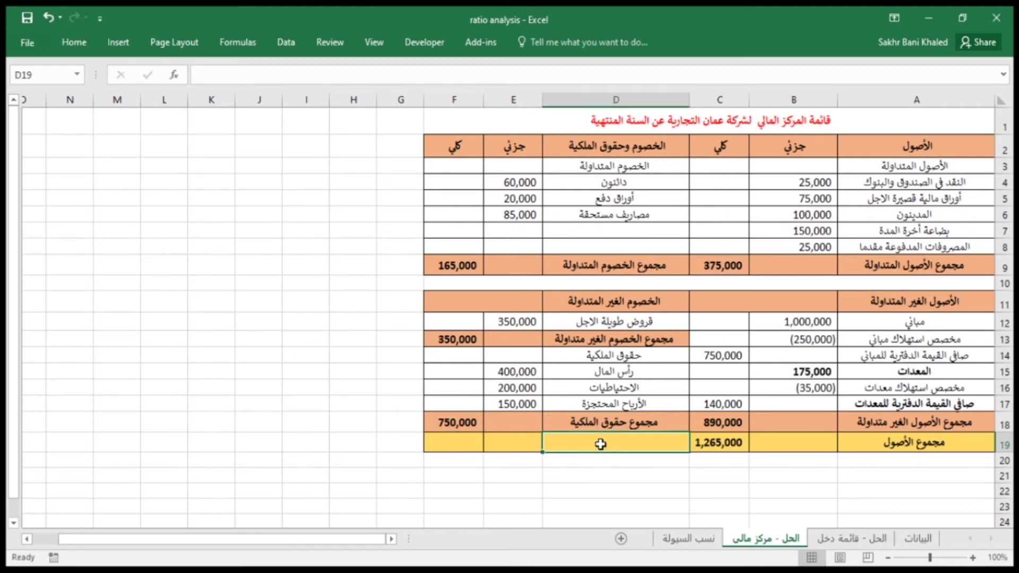
text(مجموع )
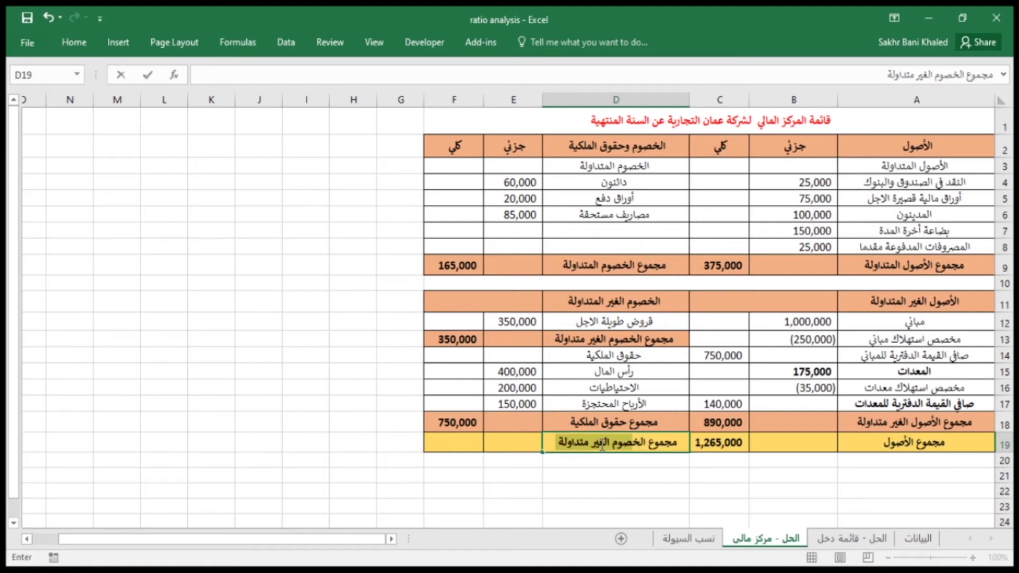
text(الخصو)
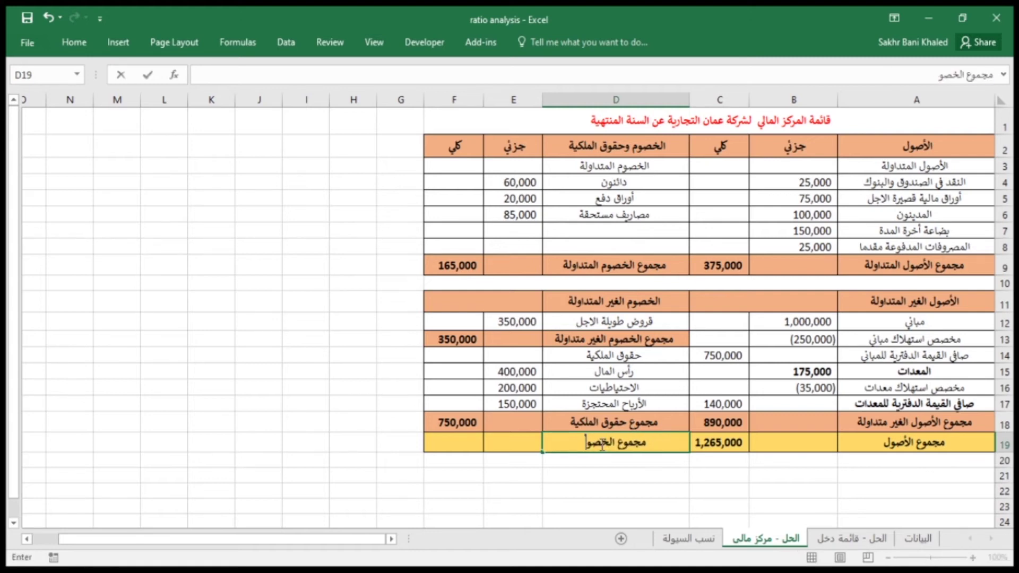
text(م وحق)
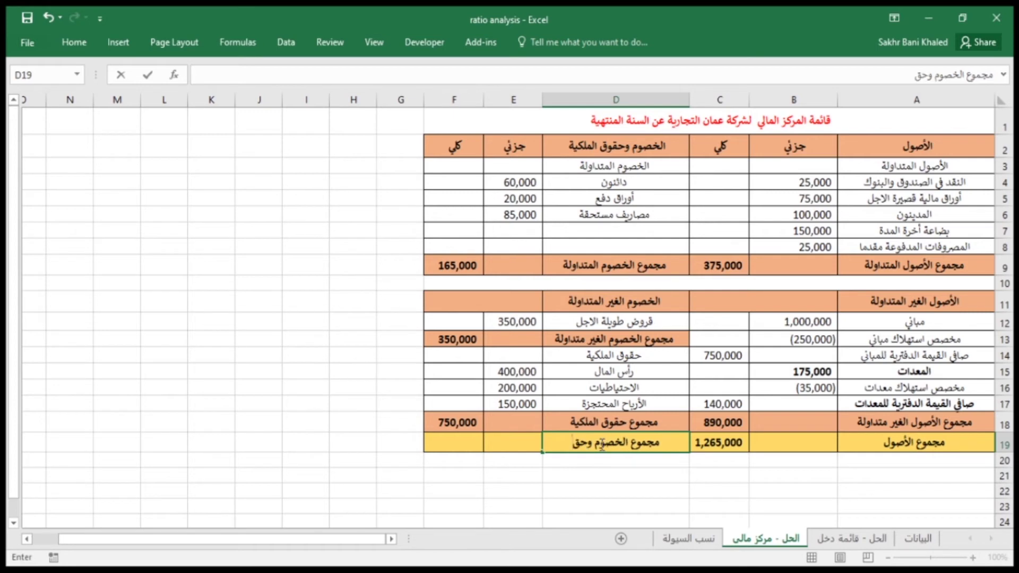
text(وق ال)
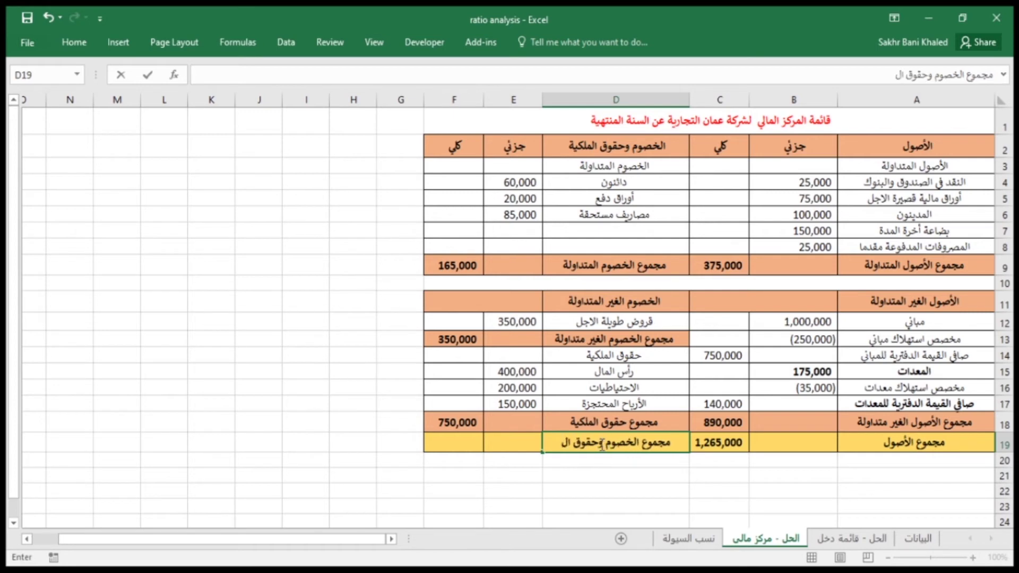
text(ملكية)
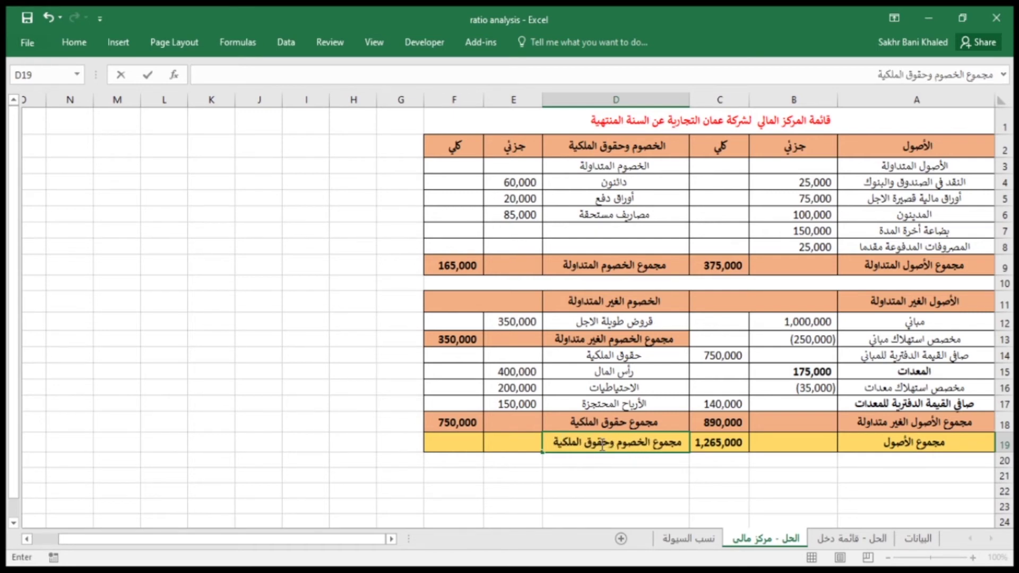
Calculate total liabilities and equity in F19 by adding the current liabilities, non-current liabilities and equity totals in F9, F13 and F18
click(474, 447)
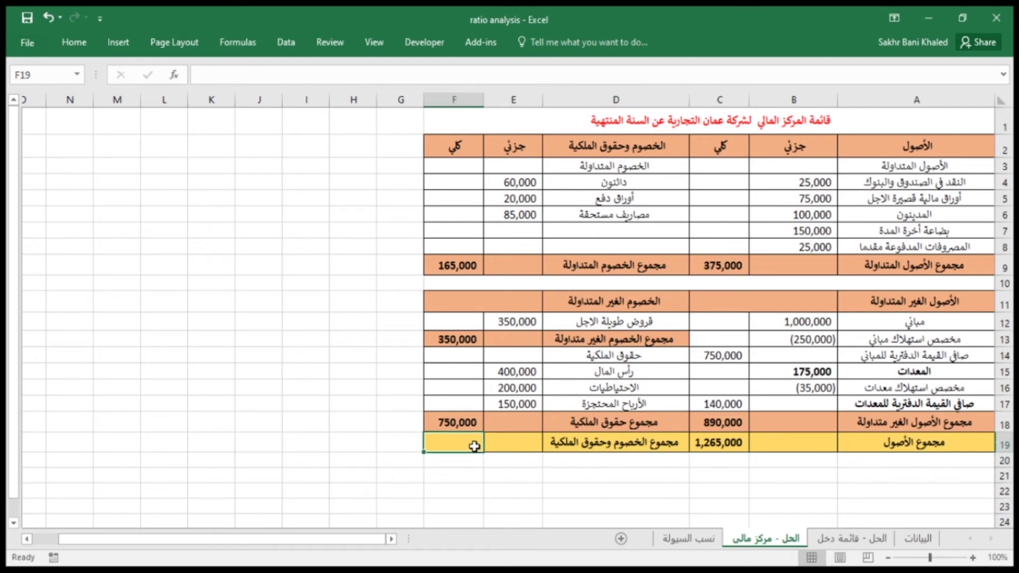
text(=)
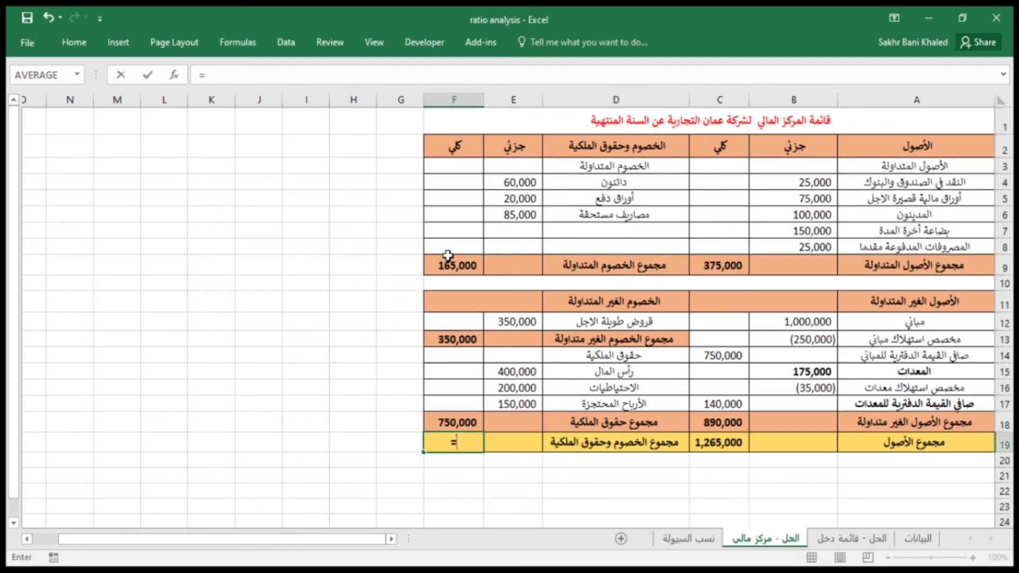
click(447, 269)
text(+)
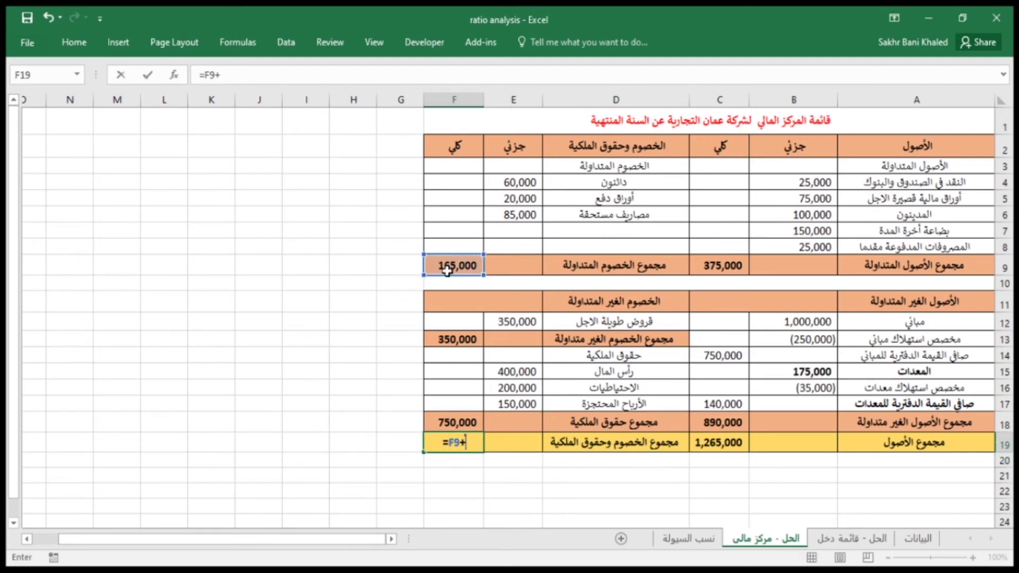
click(461, 340)
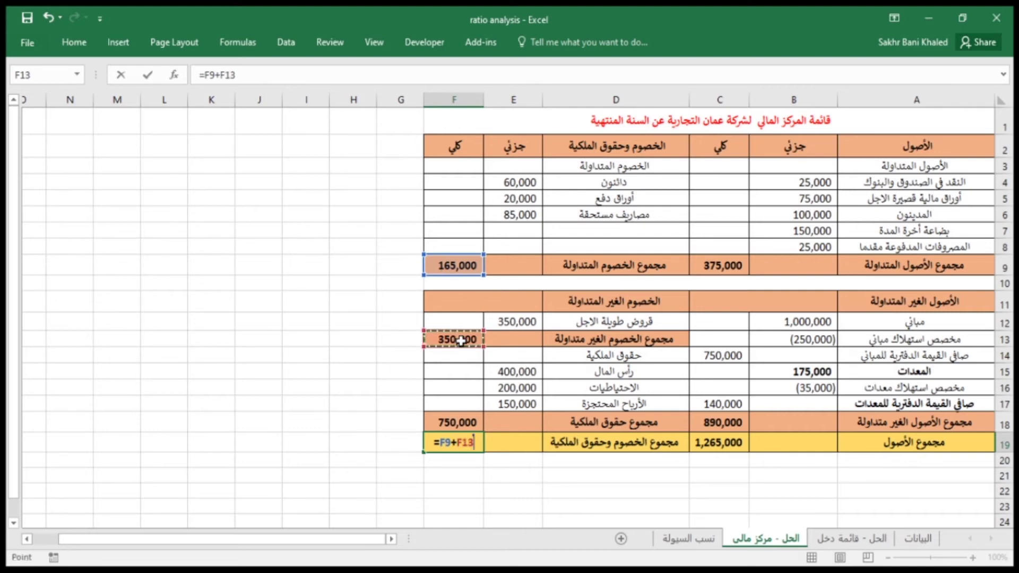
text(+)
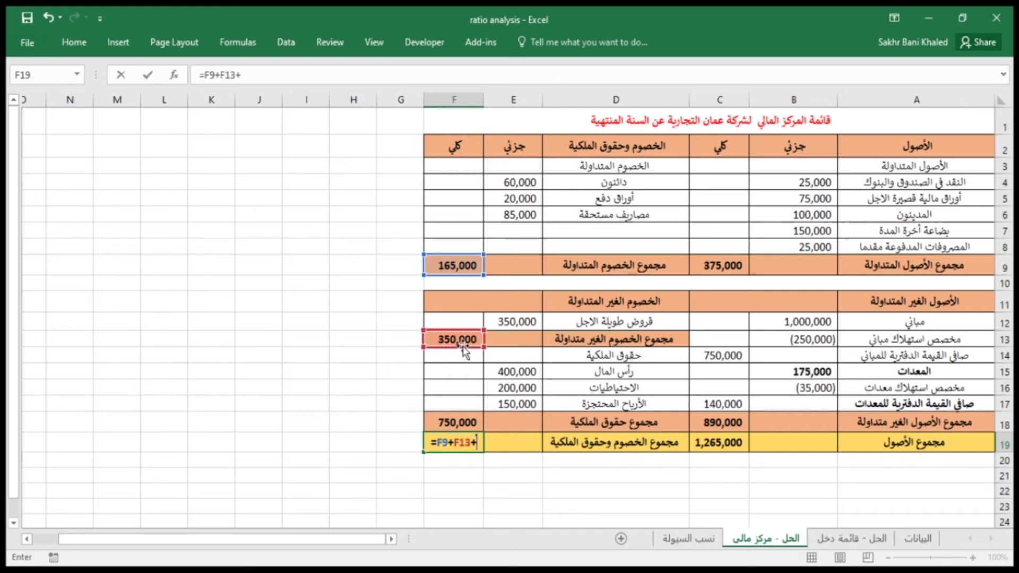
click(447, 423)
key(Return)
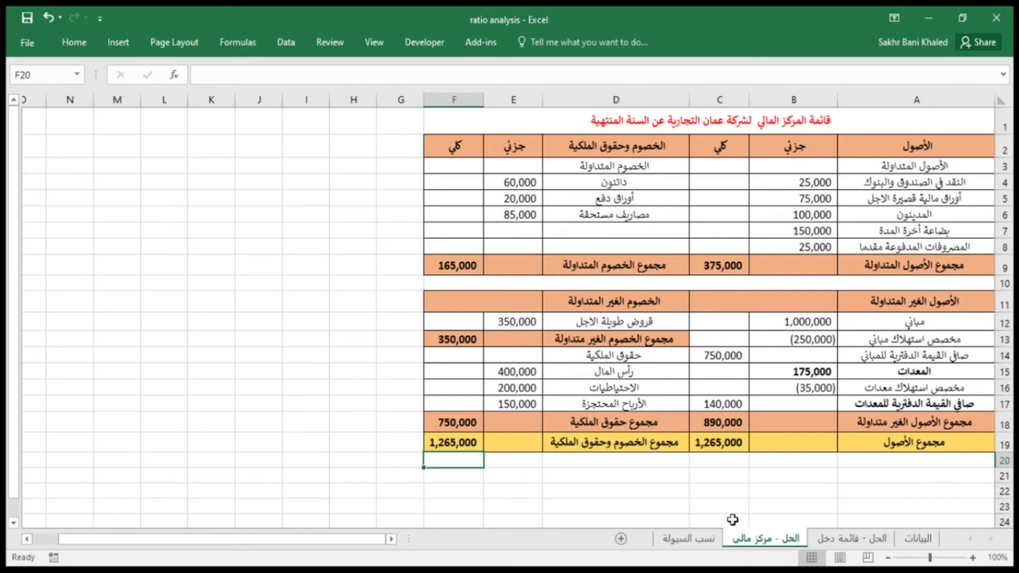
On the نسب السيولة sheet, calculate net working capital in C2 as C9 minus F9 from the الحل - مركز مالي sheet
click(690, 538)
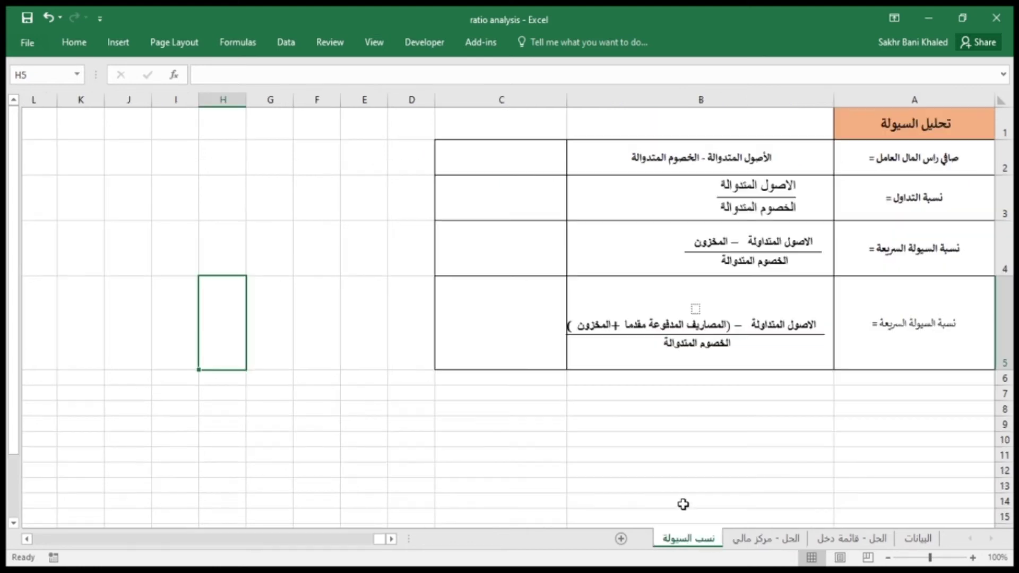
key(ctrl+F1)
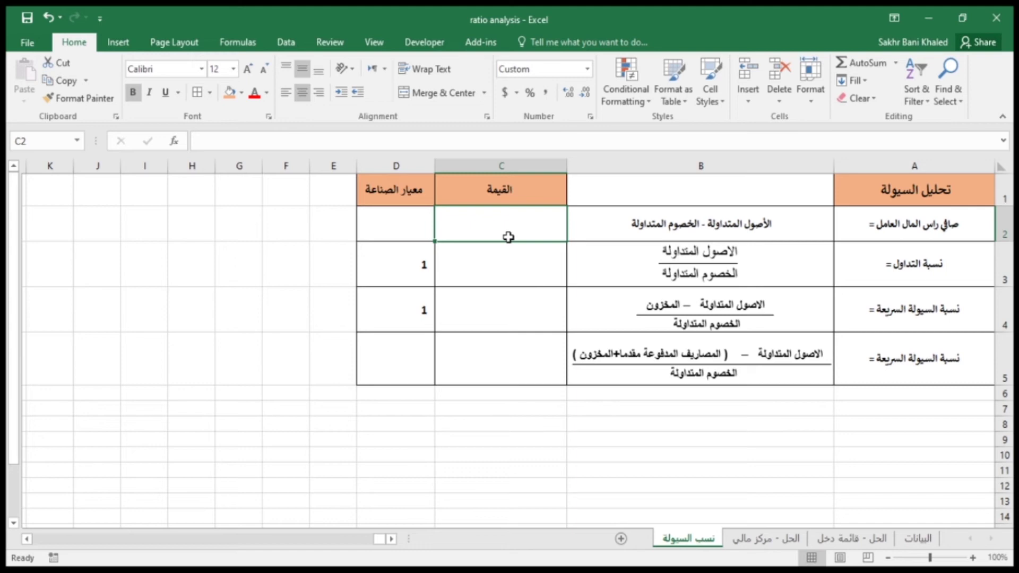
text(=)
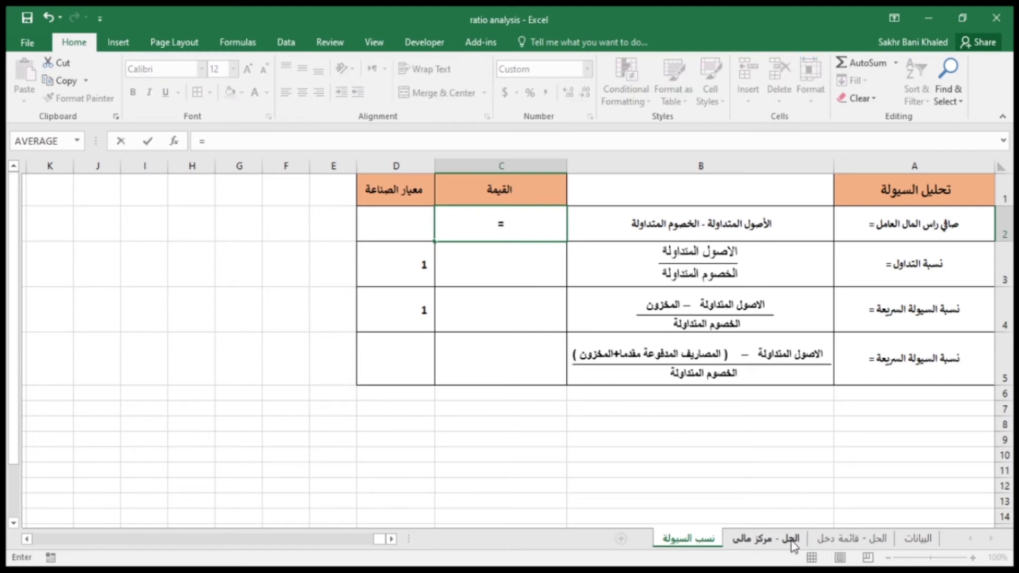
click(793, 544)
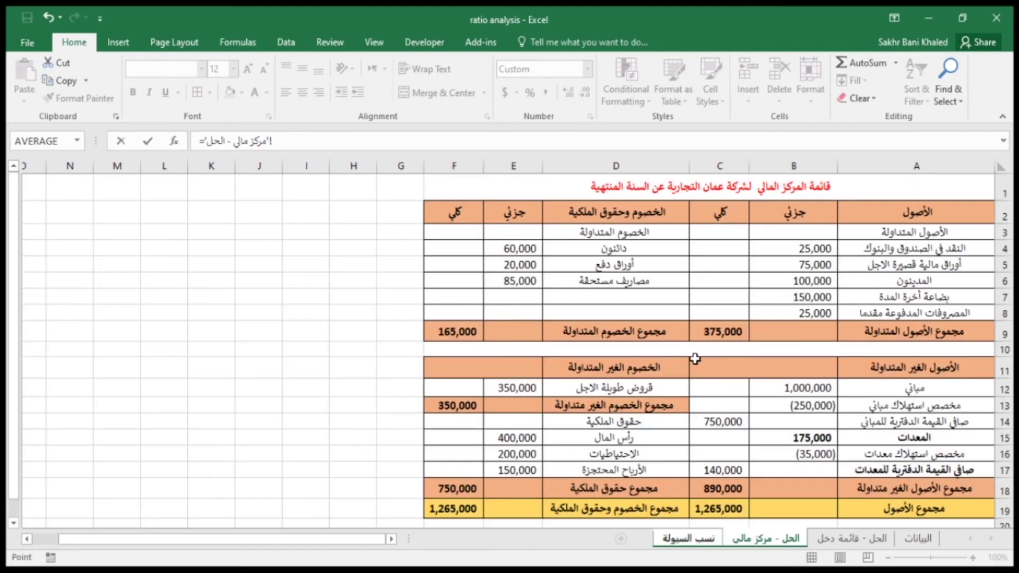
click(708, 337)
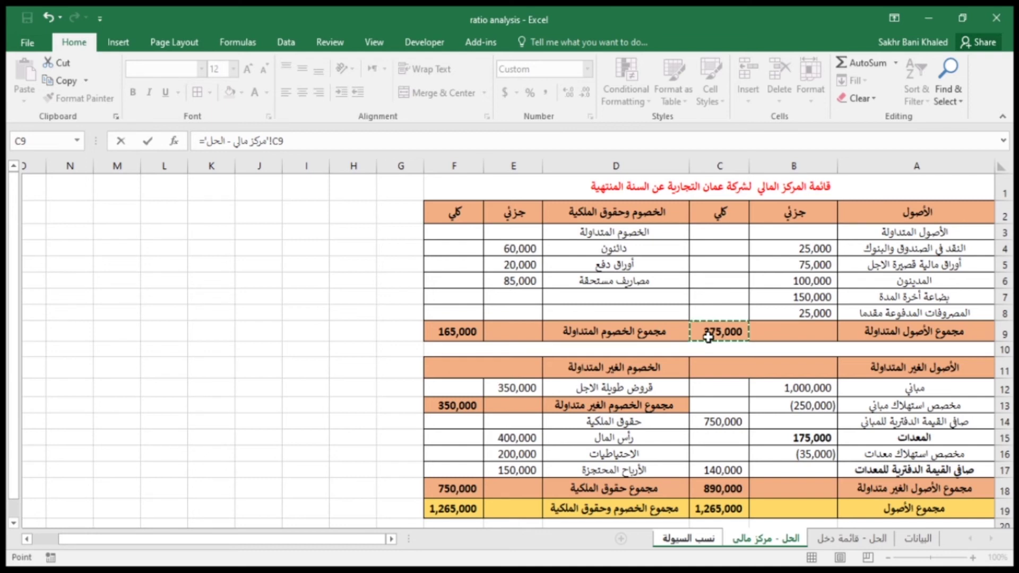
text(-)
click(469, 329)
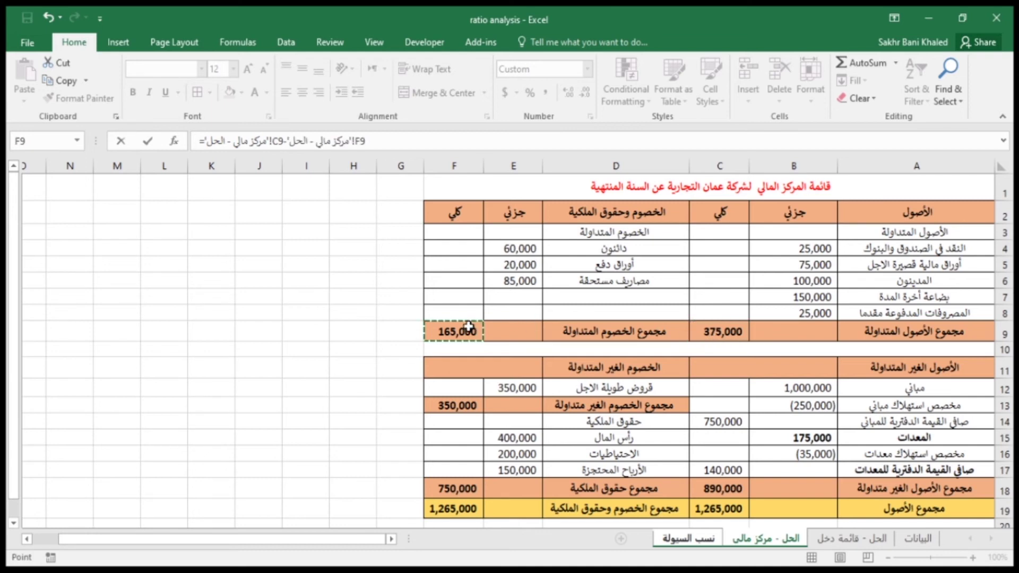
key(Return)
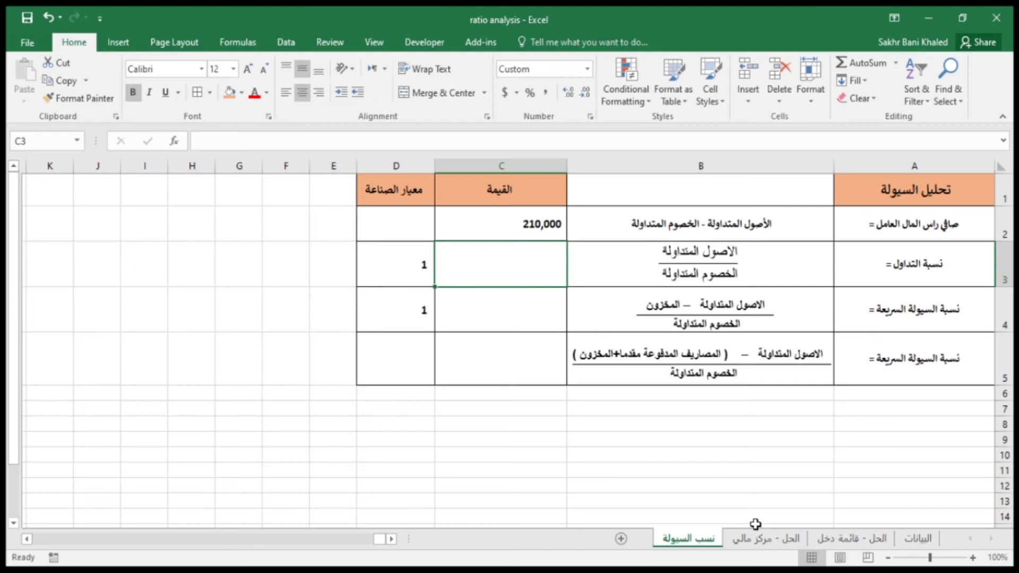
Calculate the current ratio in C3 by dividing current assets C9 by current liabilities F9 from the الحل - مركز مالي sheet
click(768, 539)
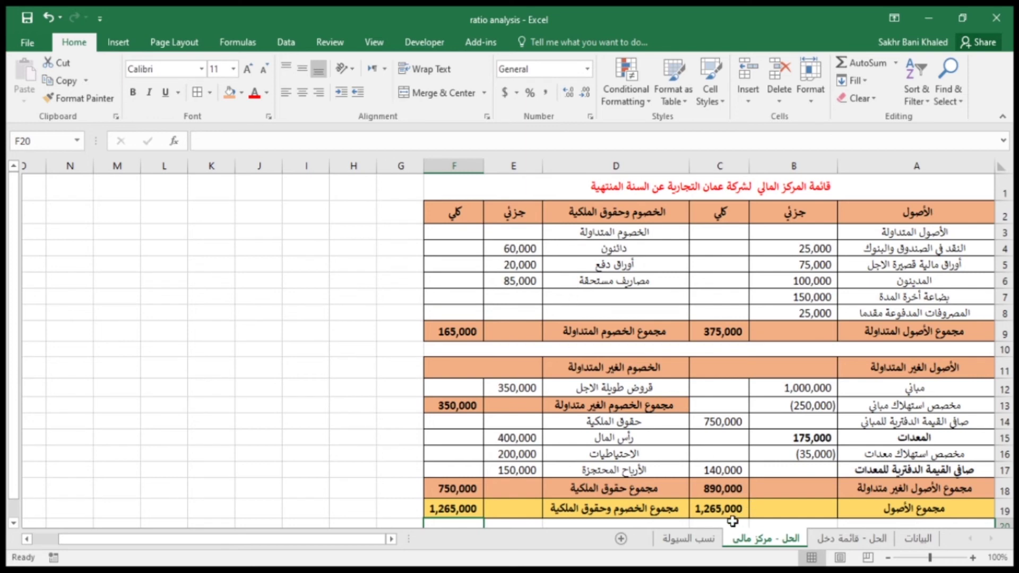
click(690, 540)
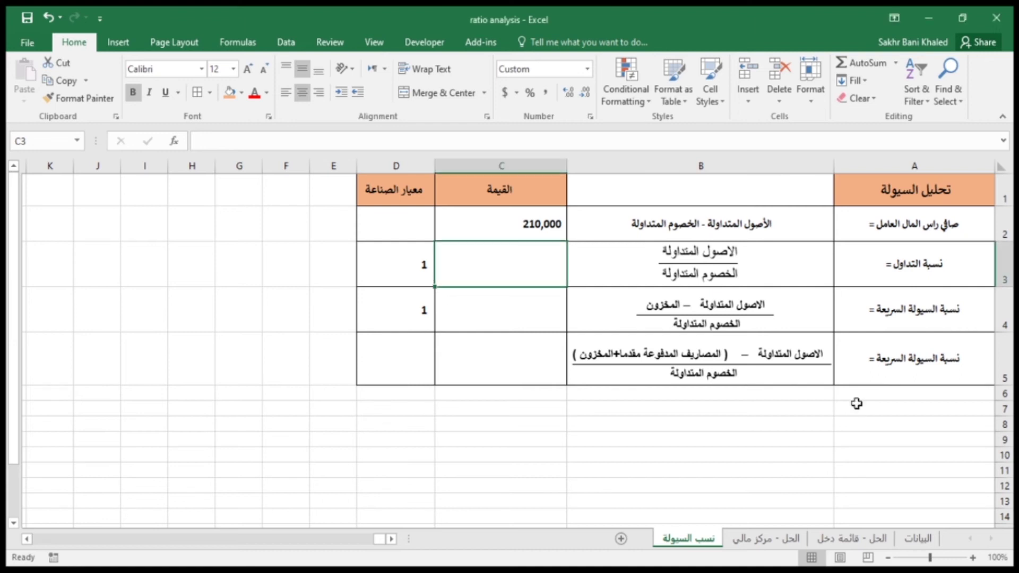
text(=)
click(751, 541)
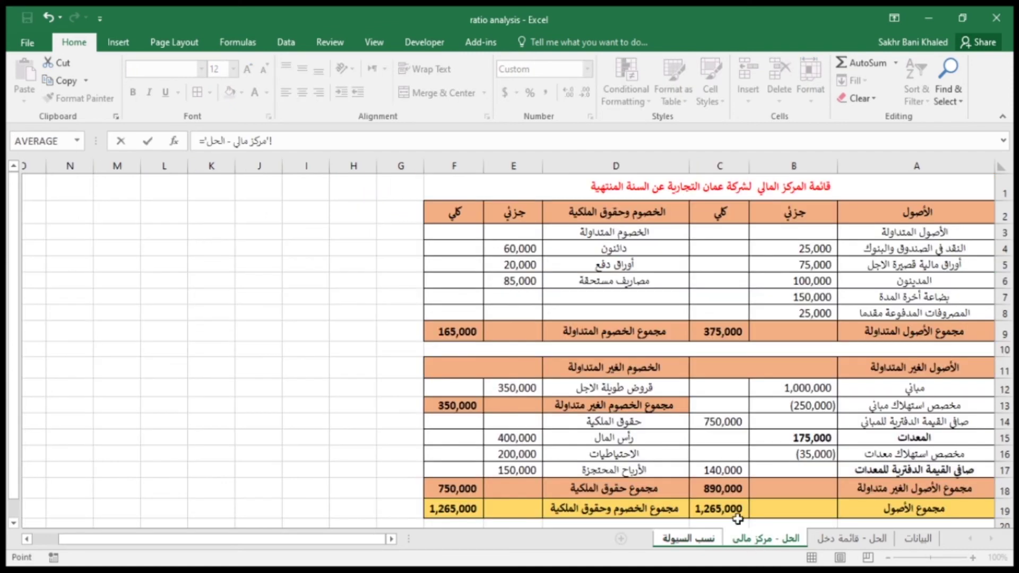
click(712, 332)
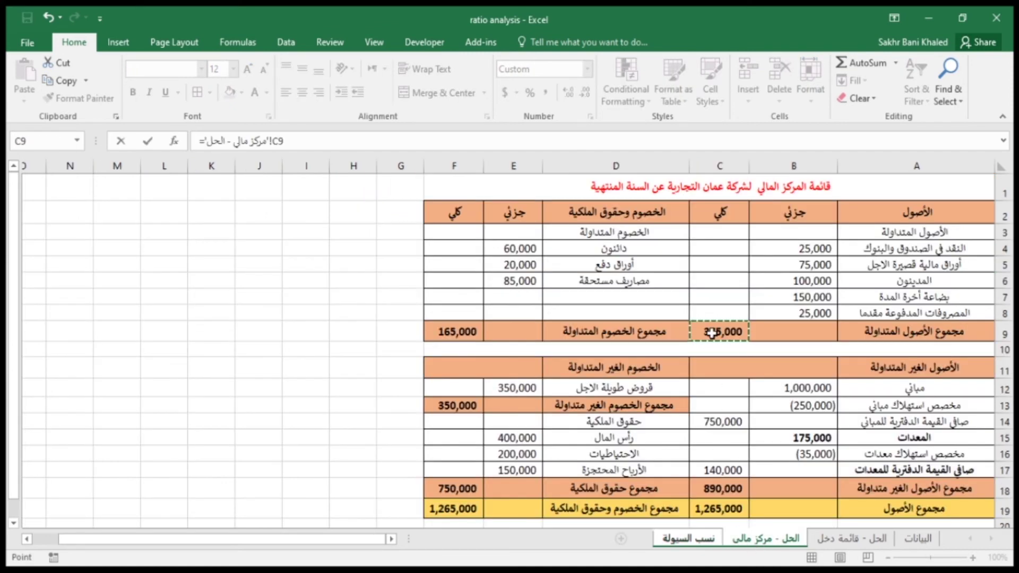
text(/)
click(447, 332)
key(Return)
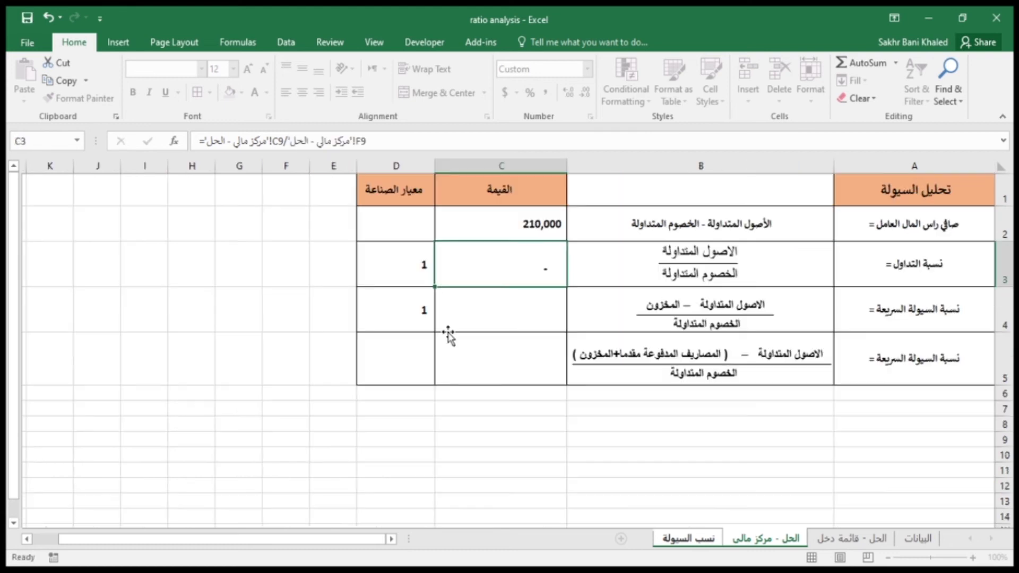
Format the current ratio in C3 to show two decimal places
click(527, 277)
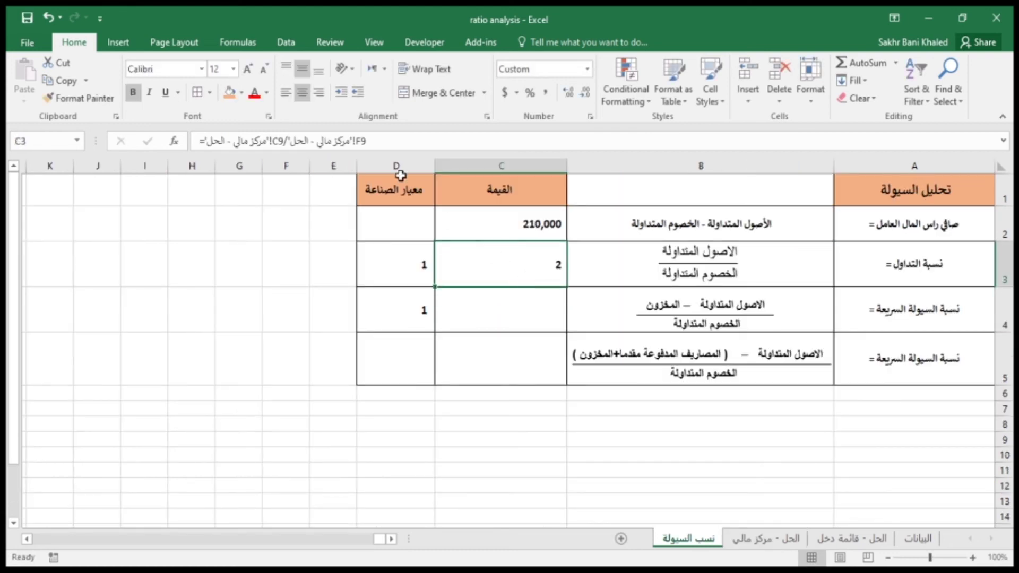
click(568, 94)
click(568, 93)
click(510, 305)
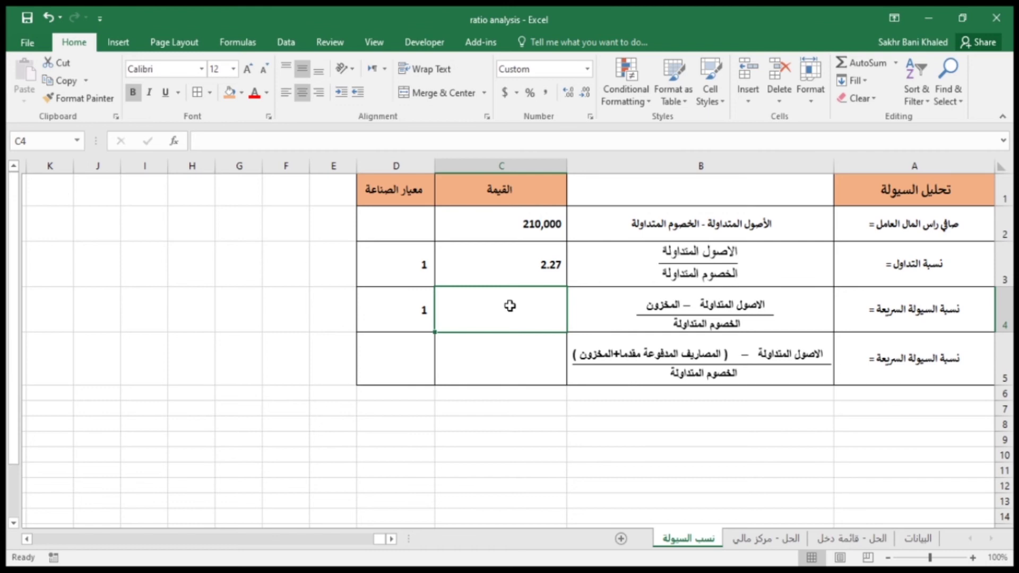
click(391, 265)
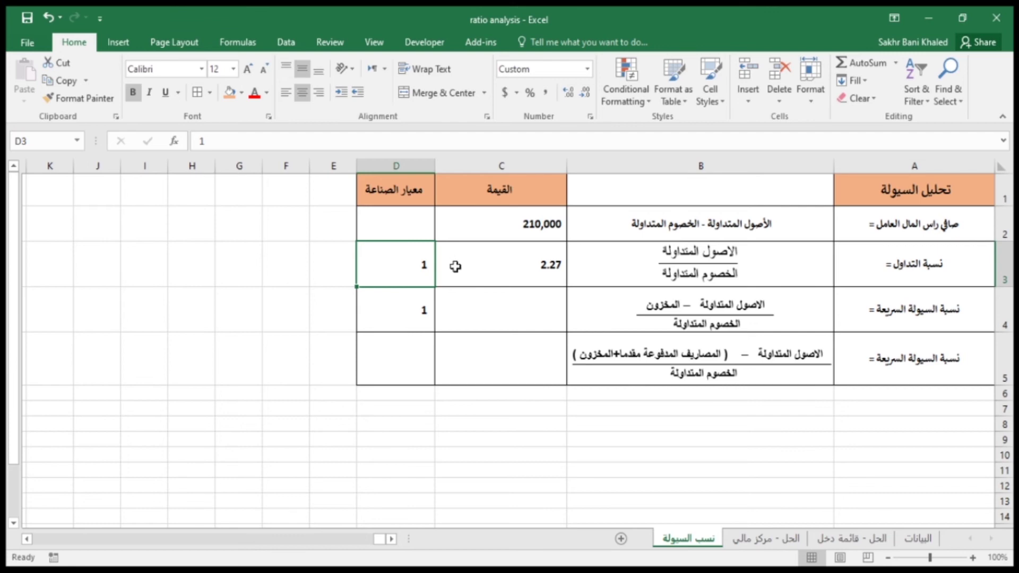
Calculate the quick ratio in C4 as C9 minus inventory B7, divided by current liabilities F9, from the الحل - مركز مالي sheet
click(479, 321)
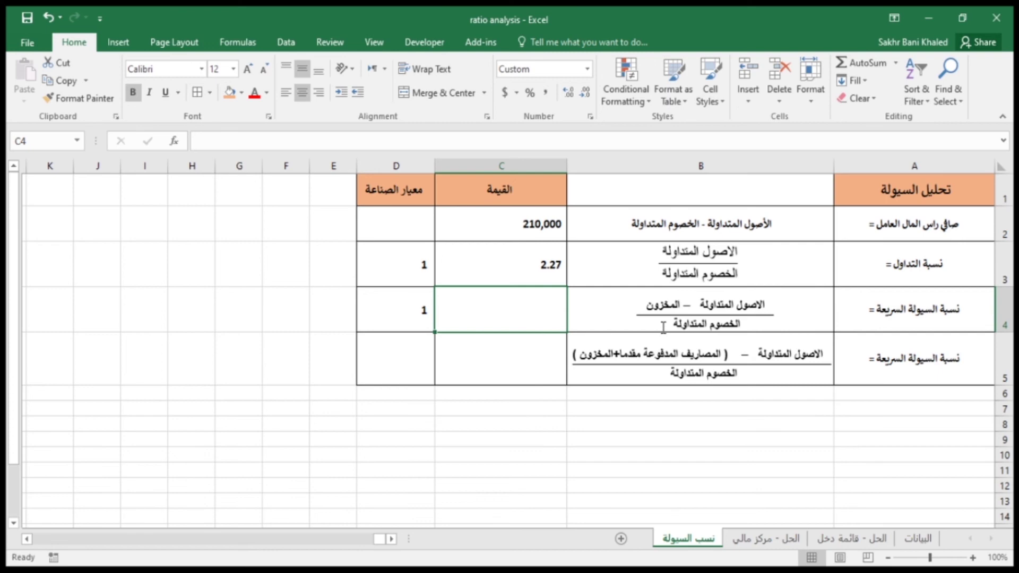
click(785, 539)
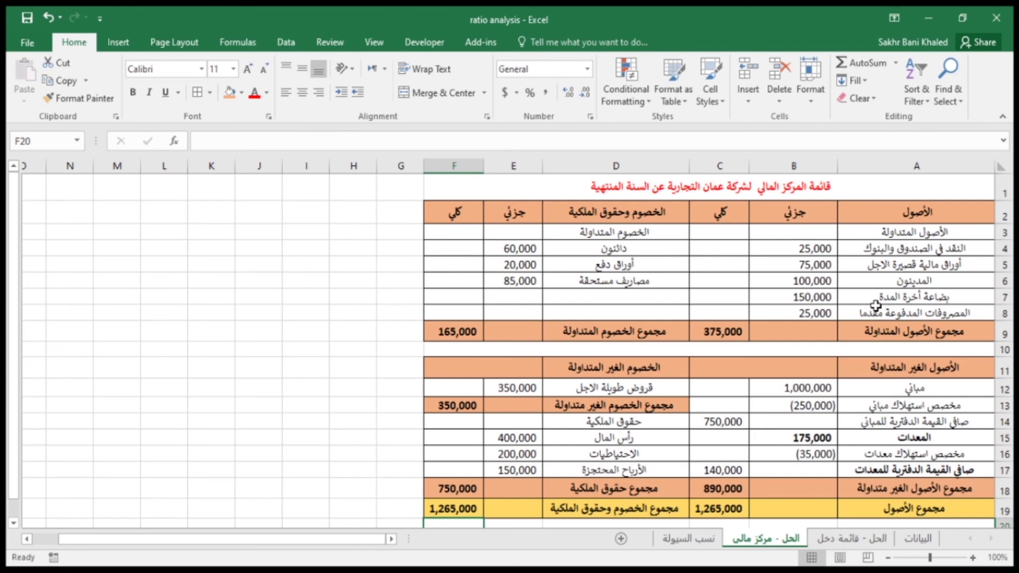
click(689, 539)
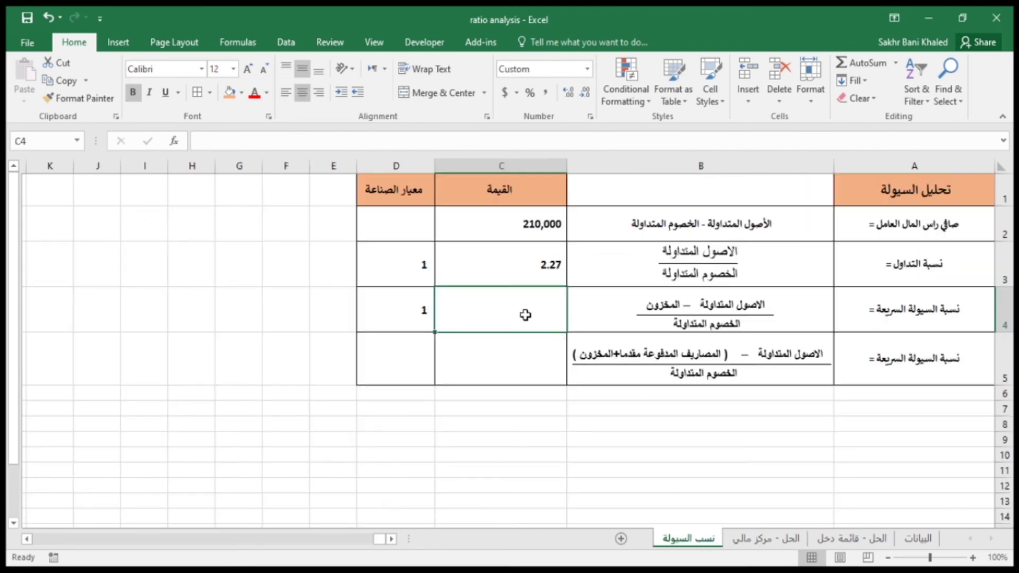
text(=)
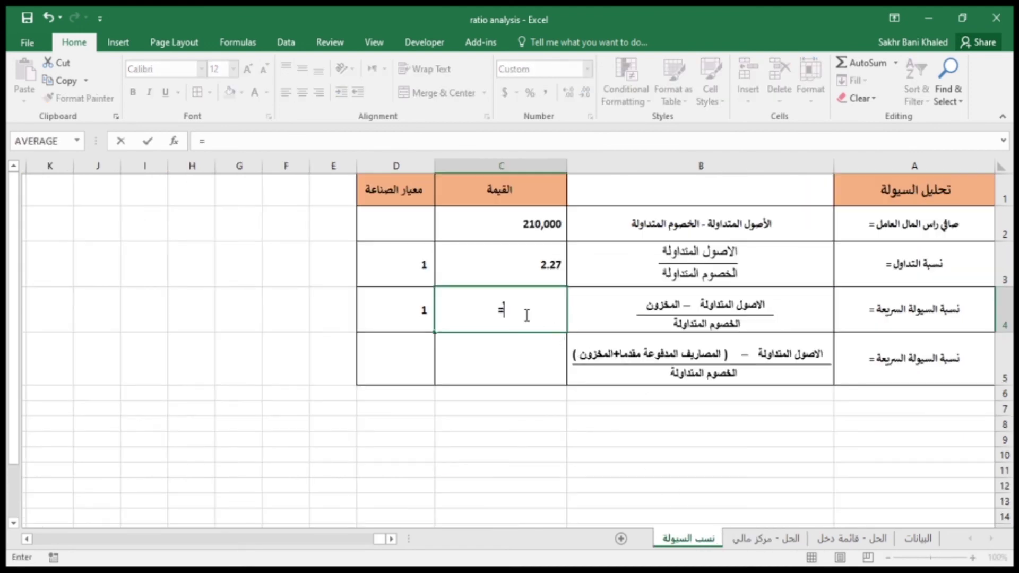
text())
key(BackSpace)
text(()
click(763, 540)
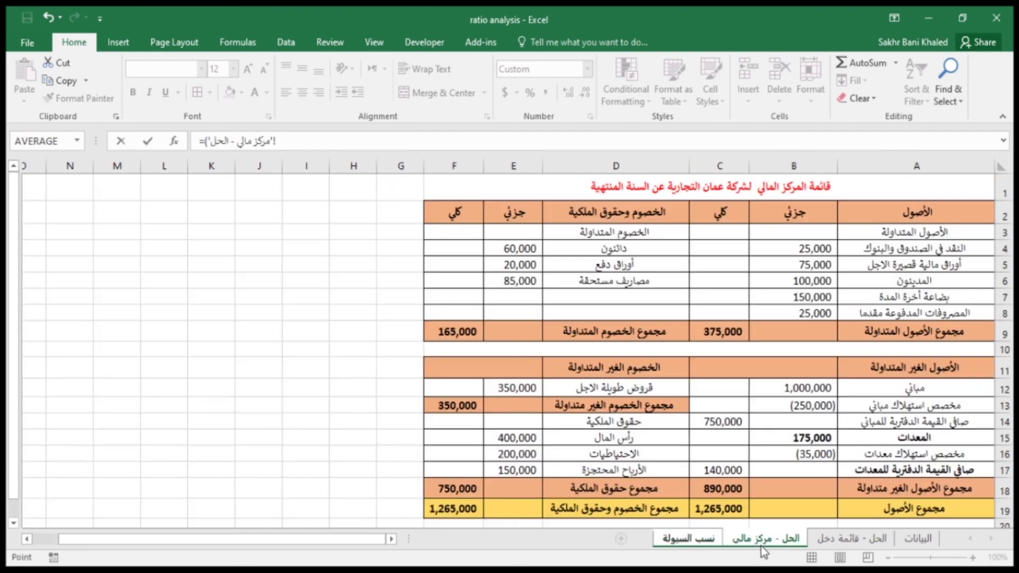
click(735, 330)
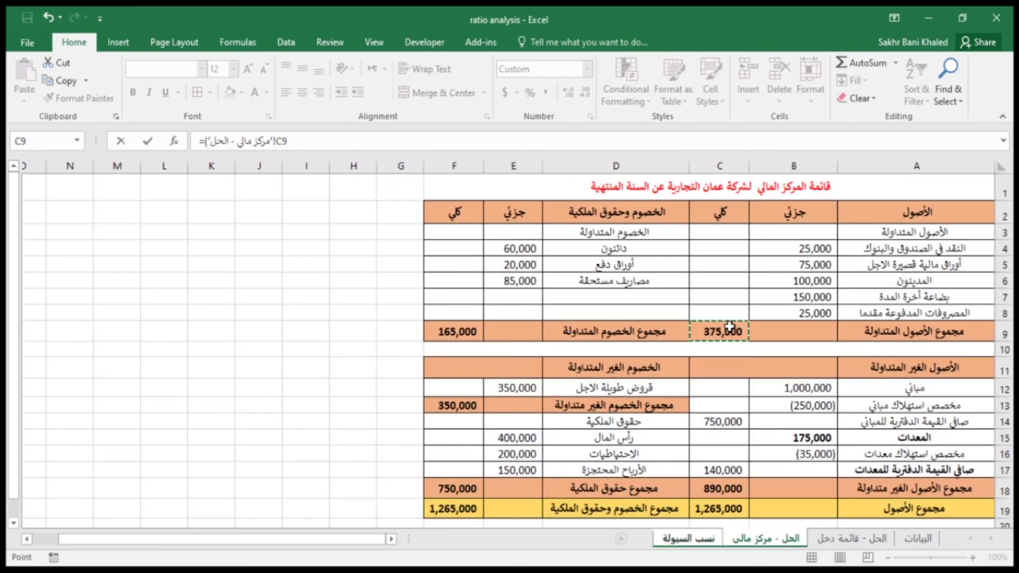
text(-)
click(759, 299)
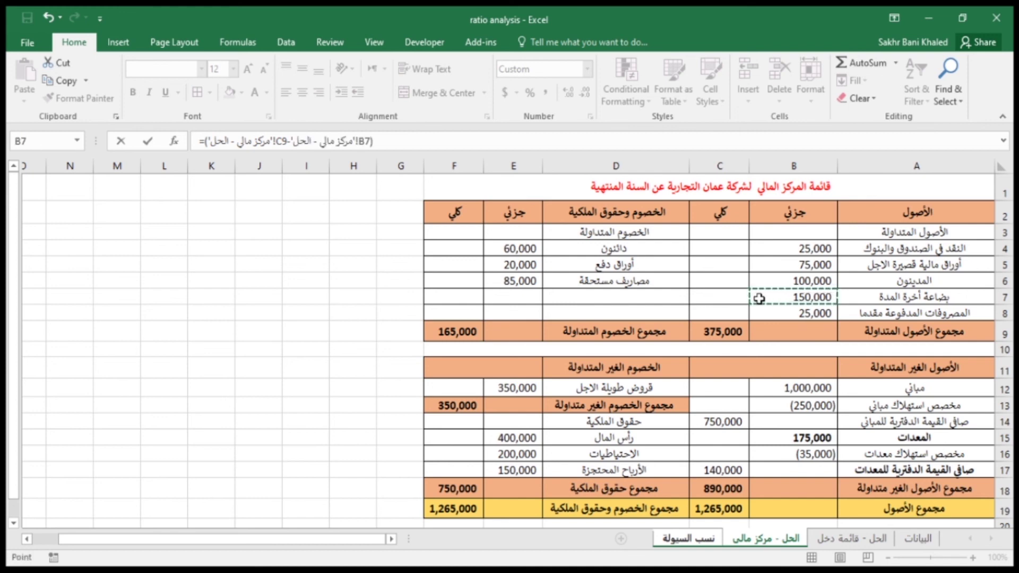
text()/)
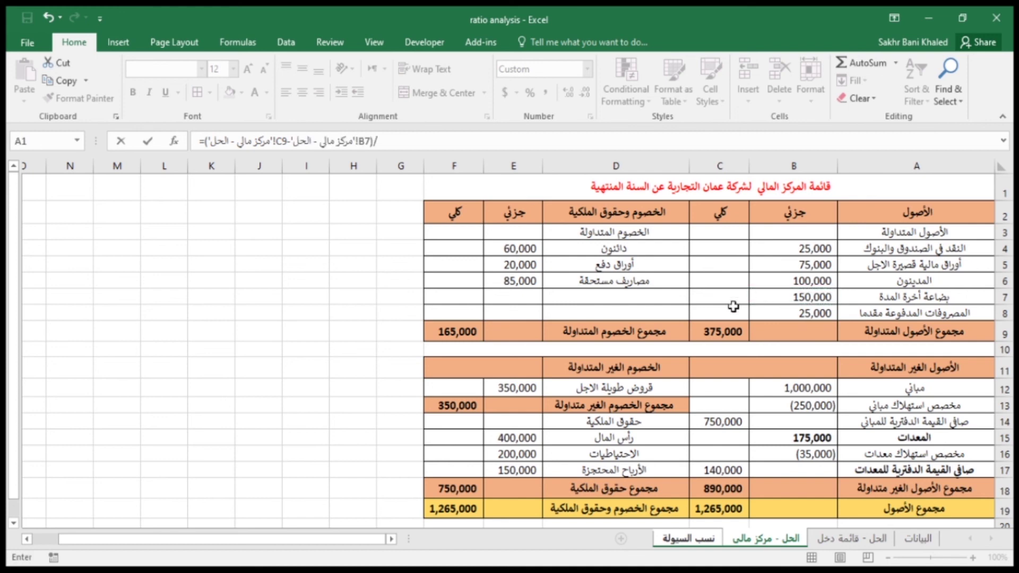
click(472, 333)
key(Return)
Format the quick ratio in C4 to show two decimal places
click(501, 320)
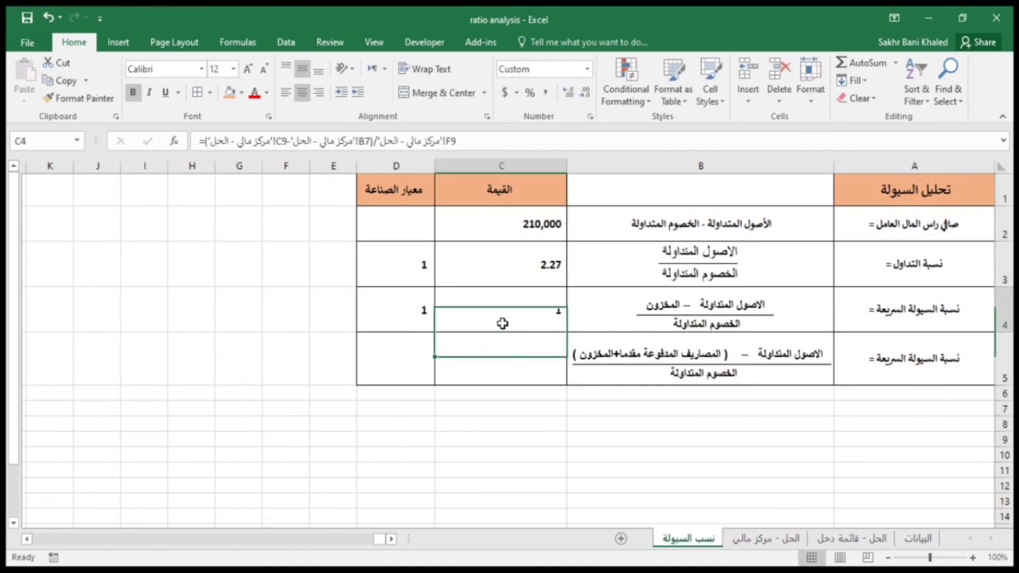
click(565, 97)
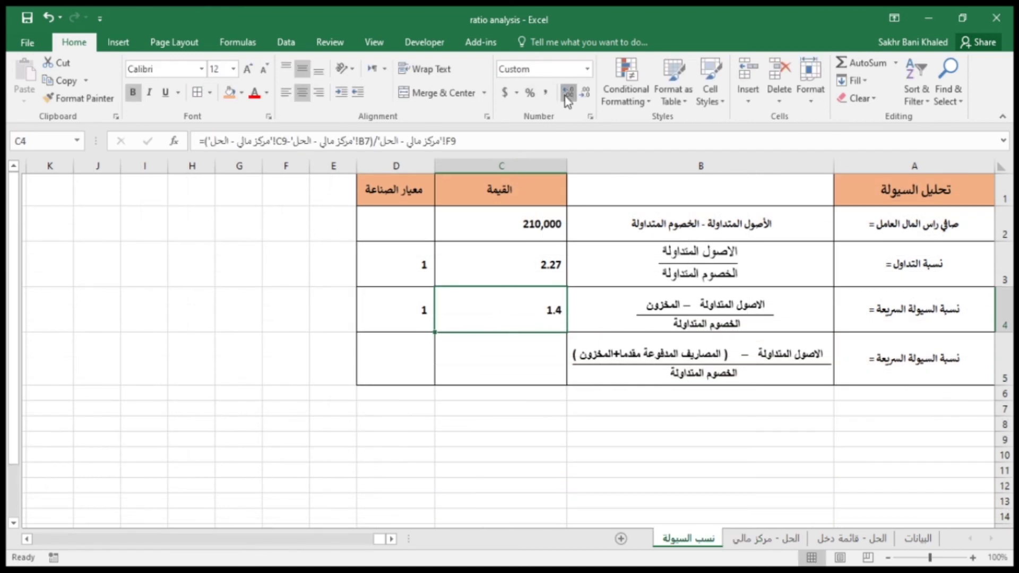
click(565, 96)
Calculate the stricter quick ratio in C5 as C9 minus inventory B7 minus prepaid expenses B8, divided by F9, from the الحل - مركز مالي sheet
click(504, 364)
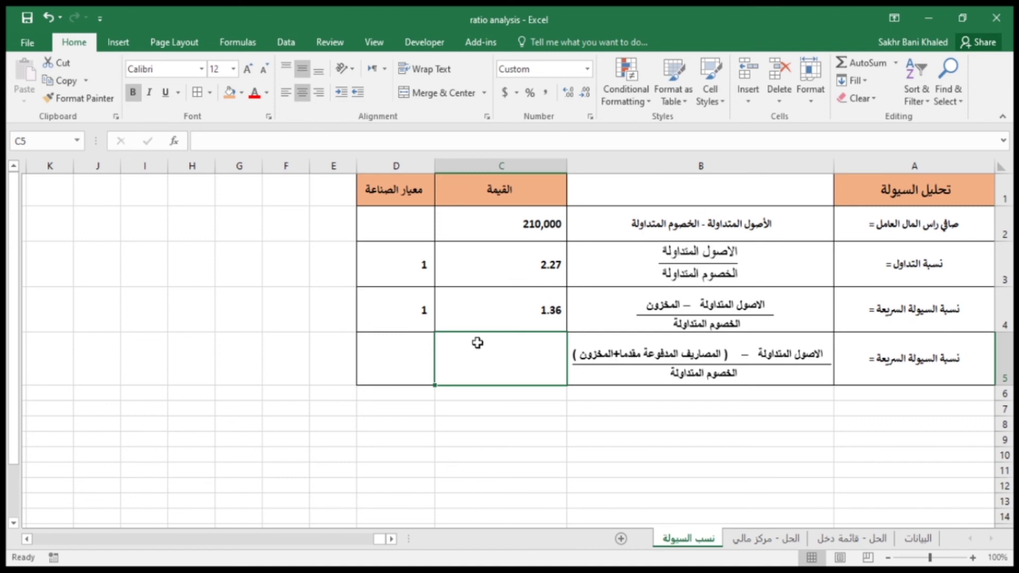
text(=()
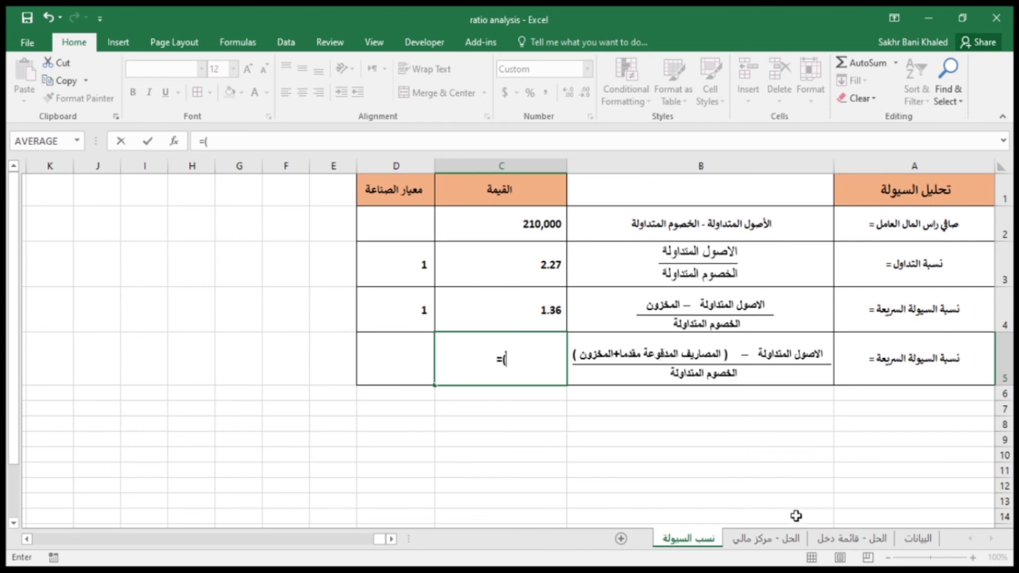
click(791, 539)
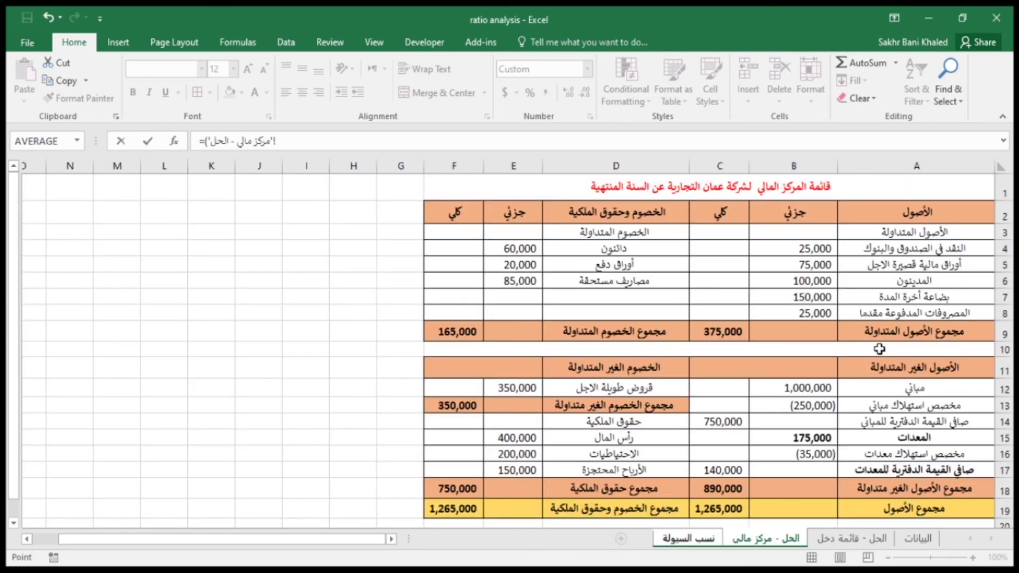
click(732, 325)
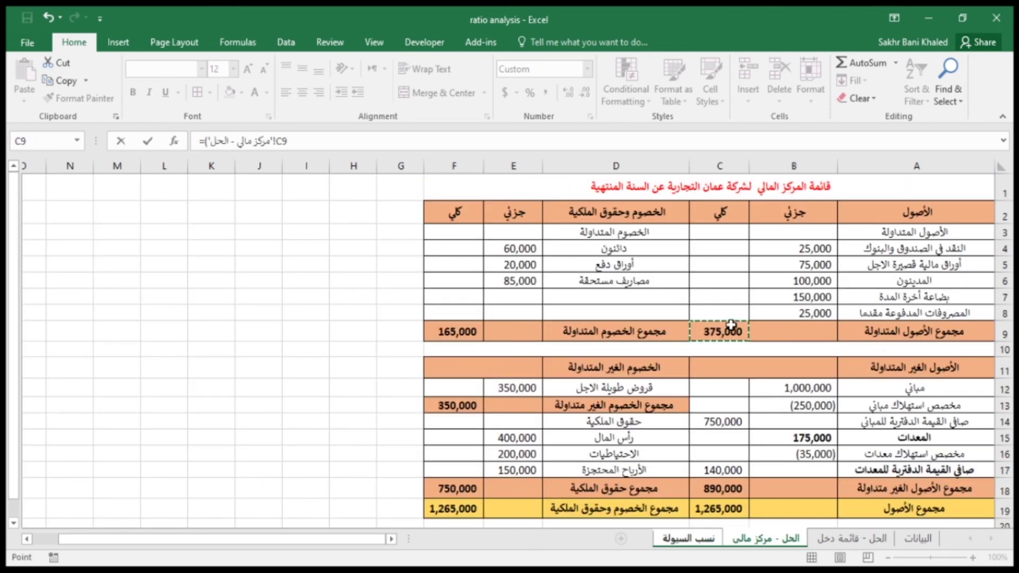
text(-)
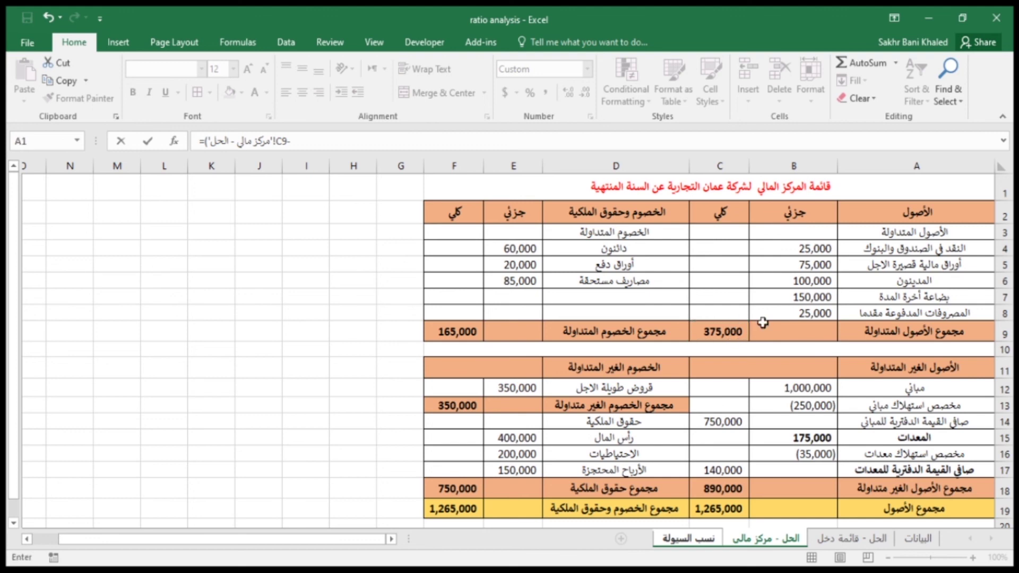
click(812, 296)
text(- مركز مالي'!B7-)
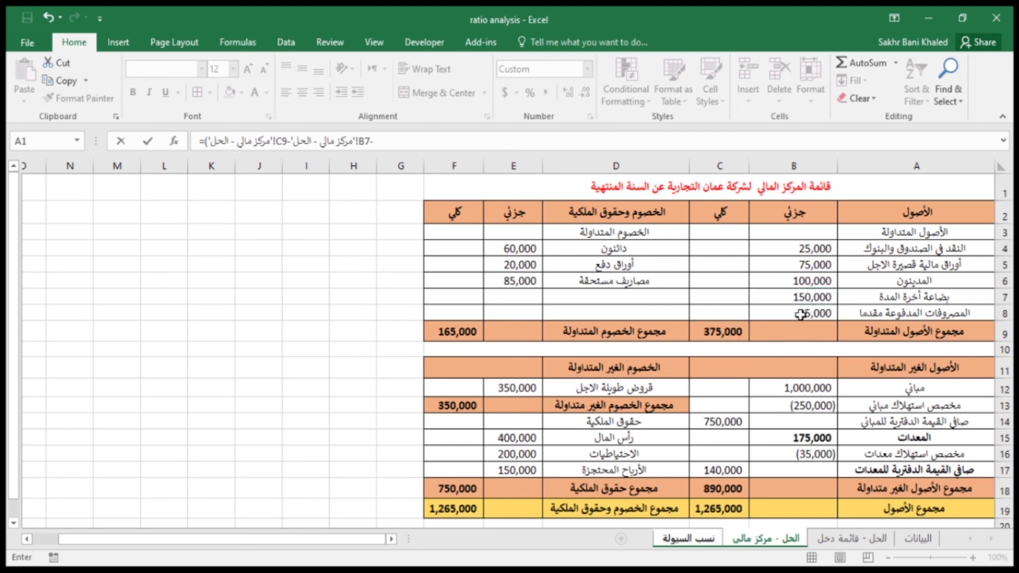
click(800, 315)
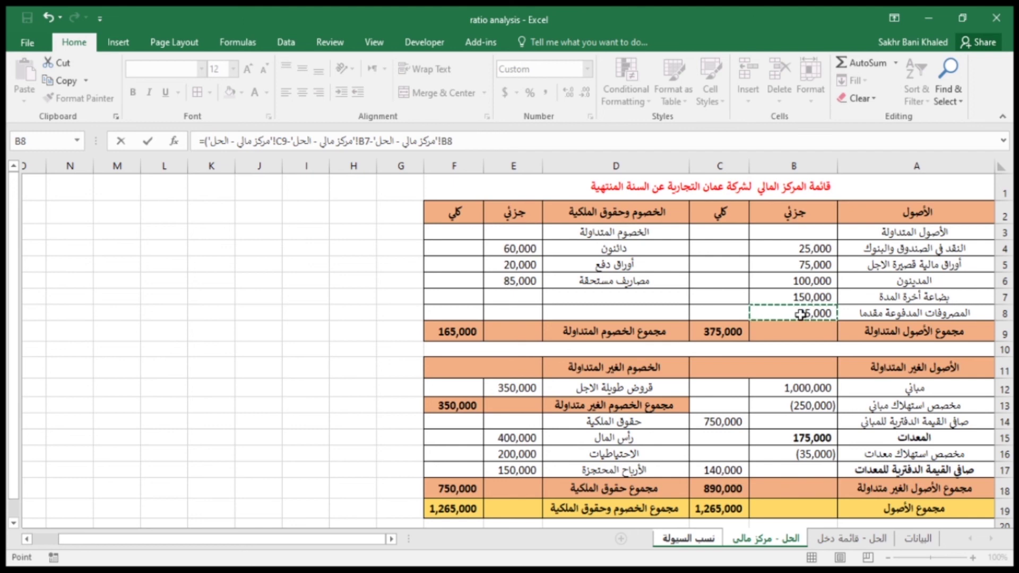
text()/)
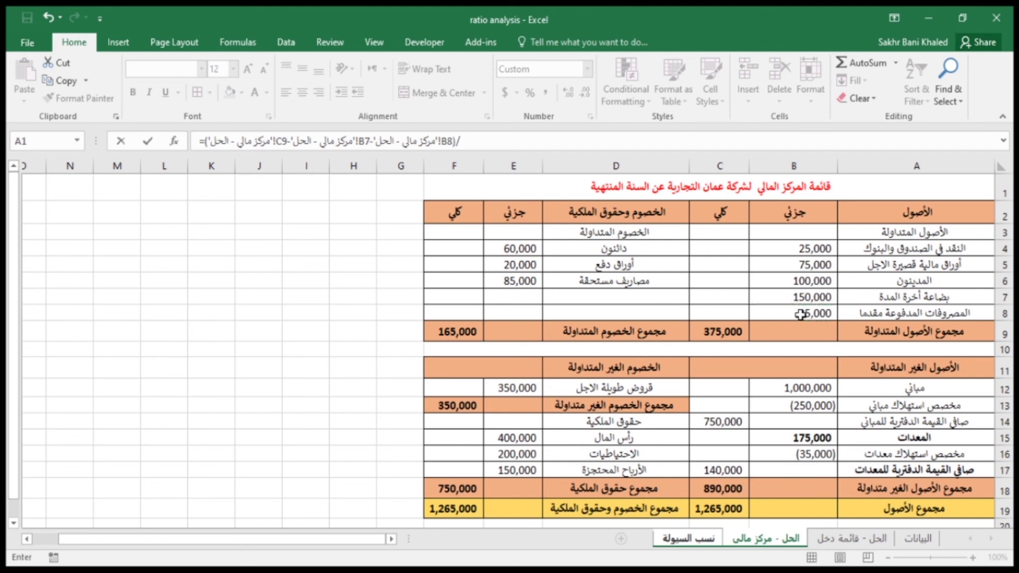
click(467, 332)
key(Return)
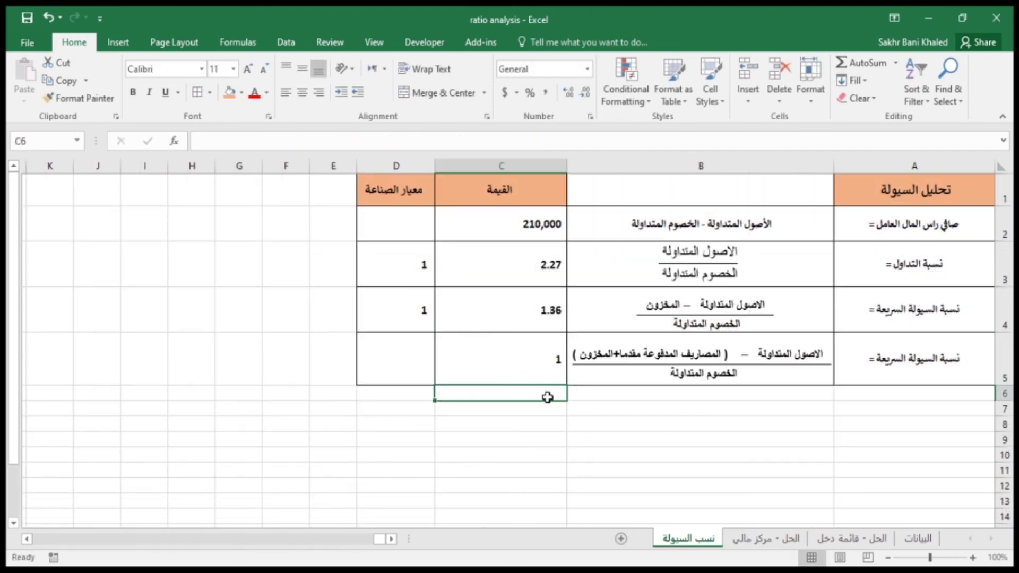
Format the second quick ratio in C5 to show two decimal places
click(551, 344)
click(568, 91)
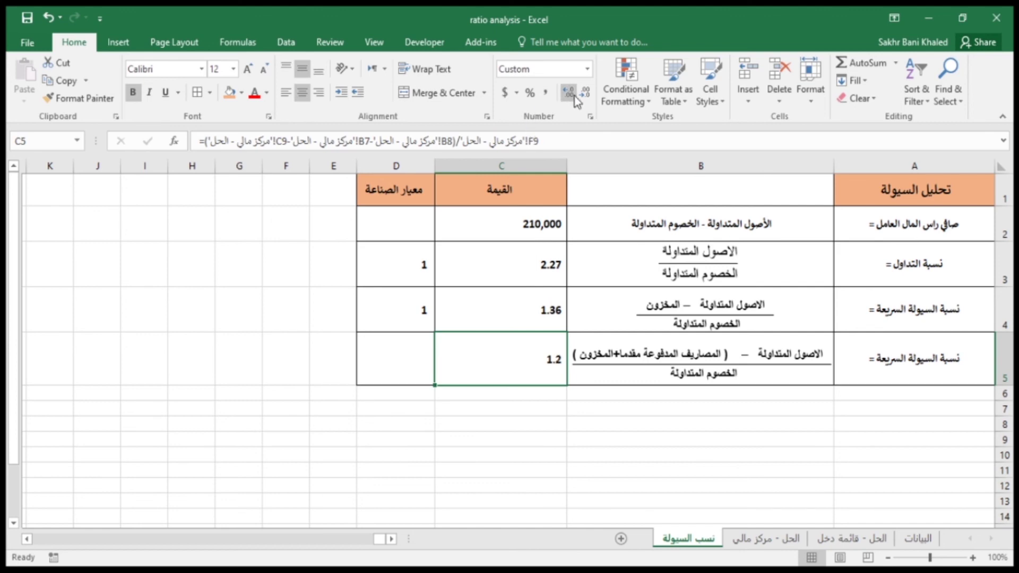
click(568, 92)
click(398, 352)
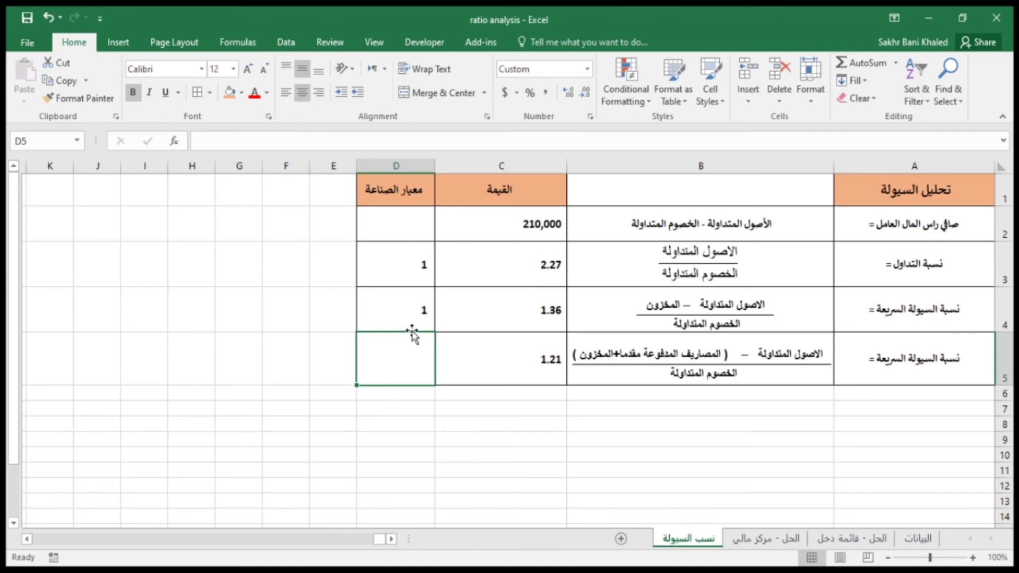
click(950, 308)
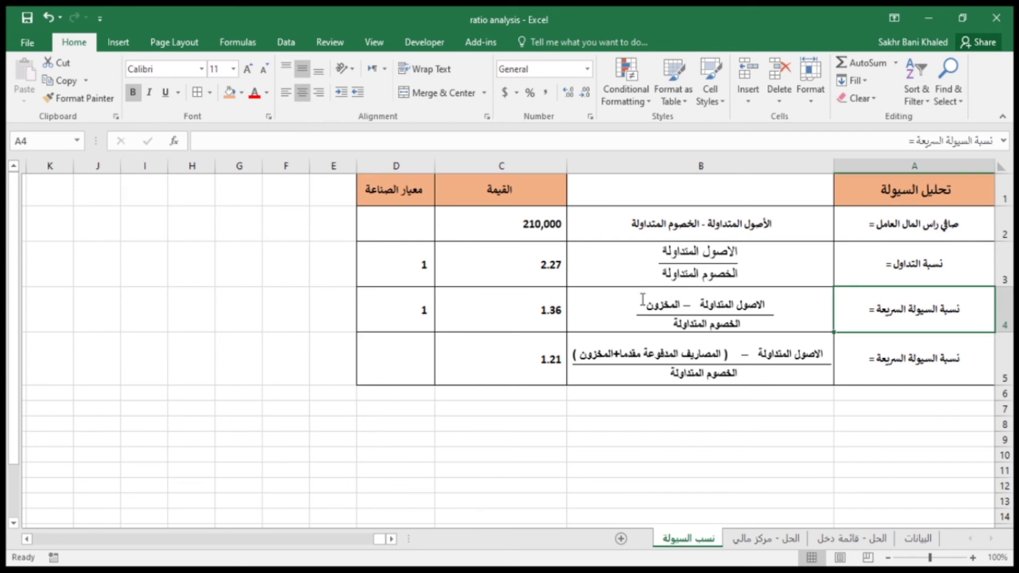
click(882, 365)
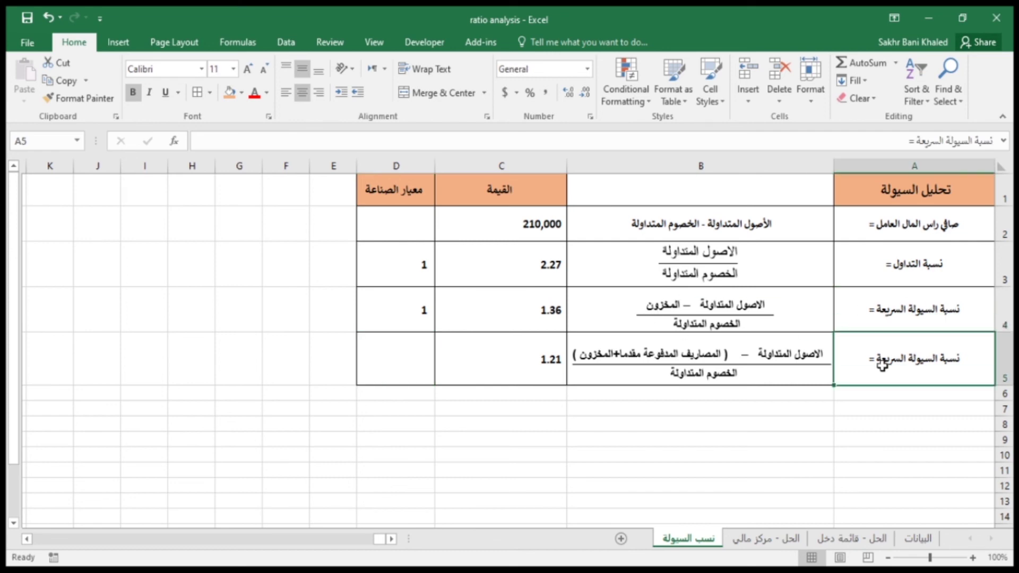